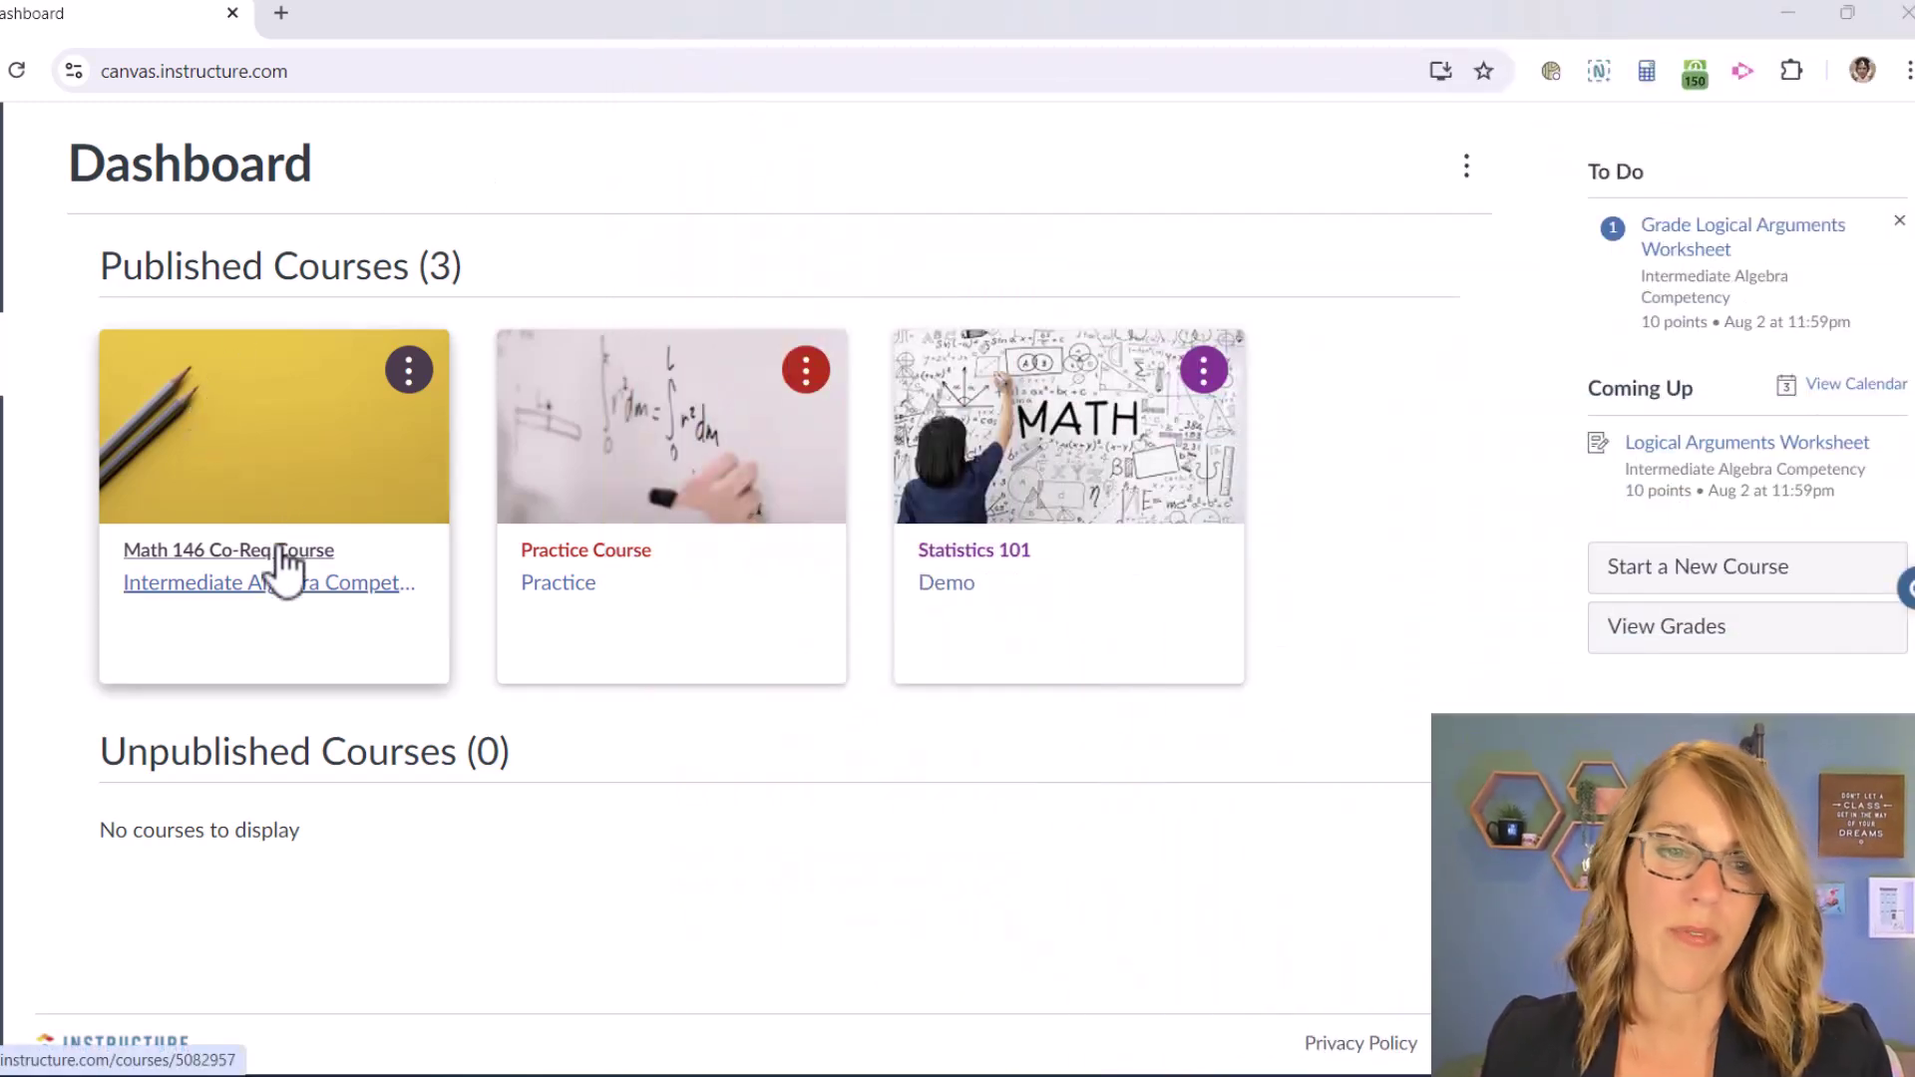
# - From the Math 146 Co-Req Course's Assignments list, start a new assignment
pyautogui.click(286, 551)
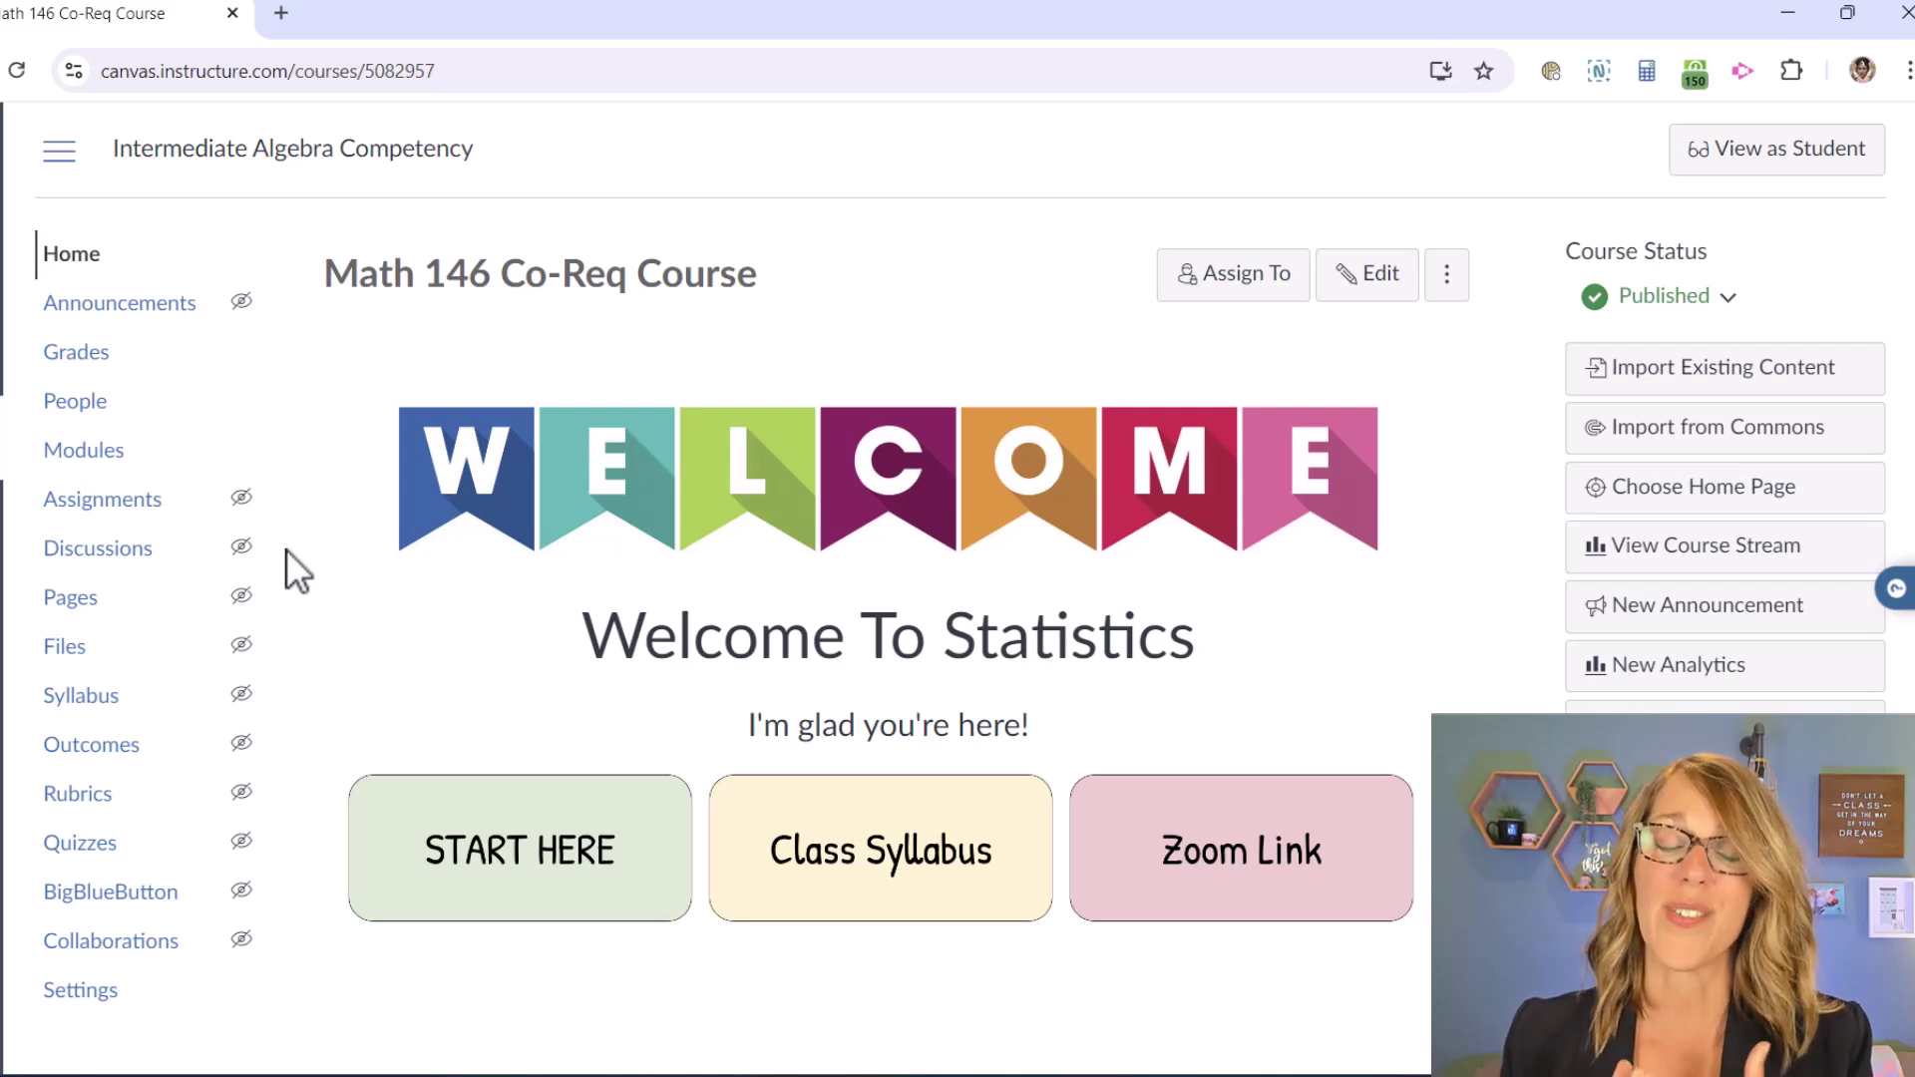
pyautogui.click(140, 511)
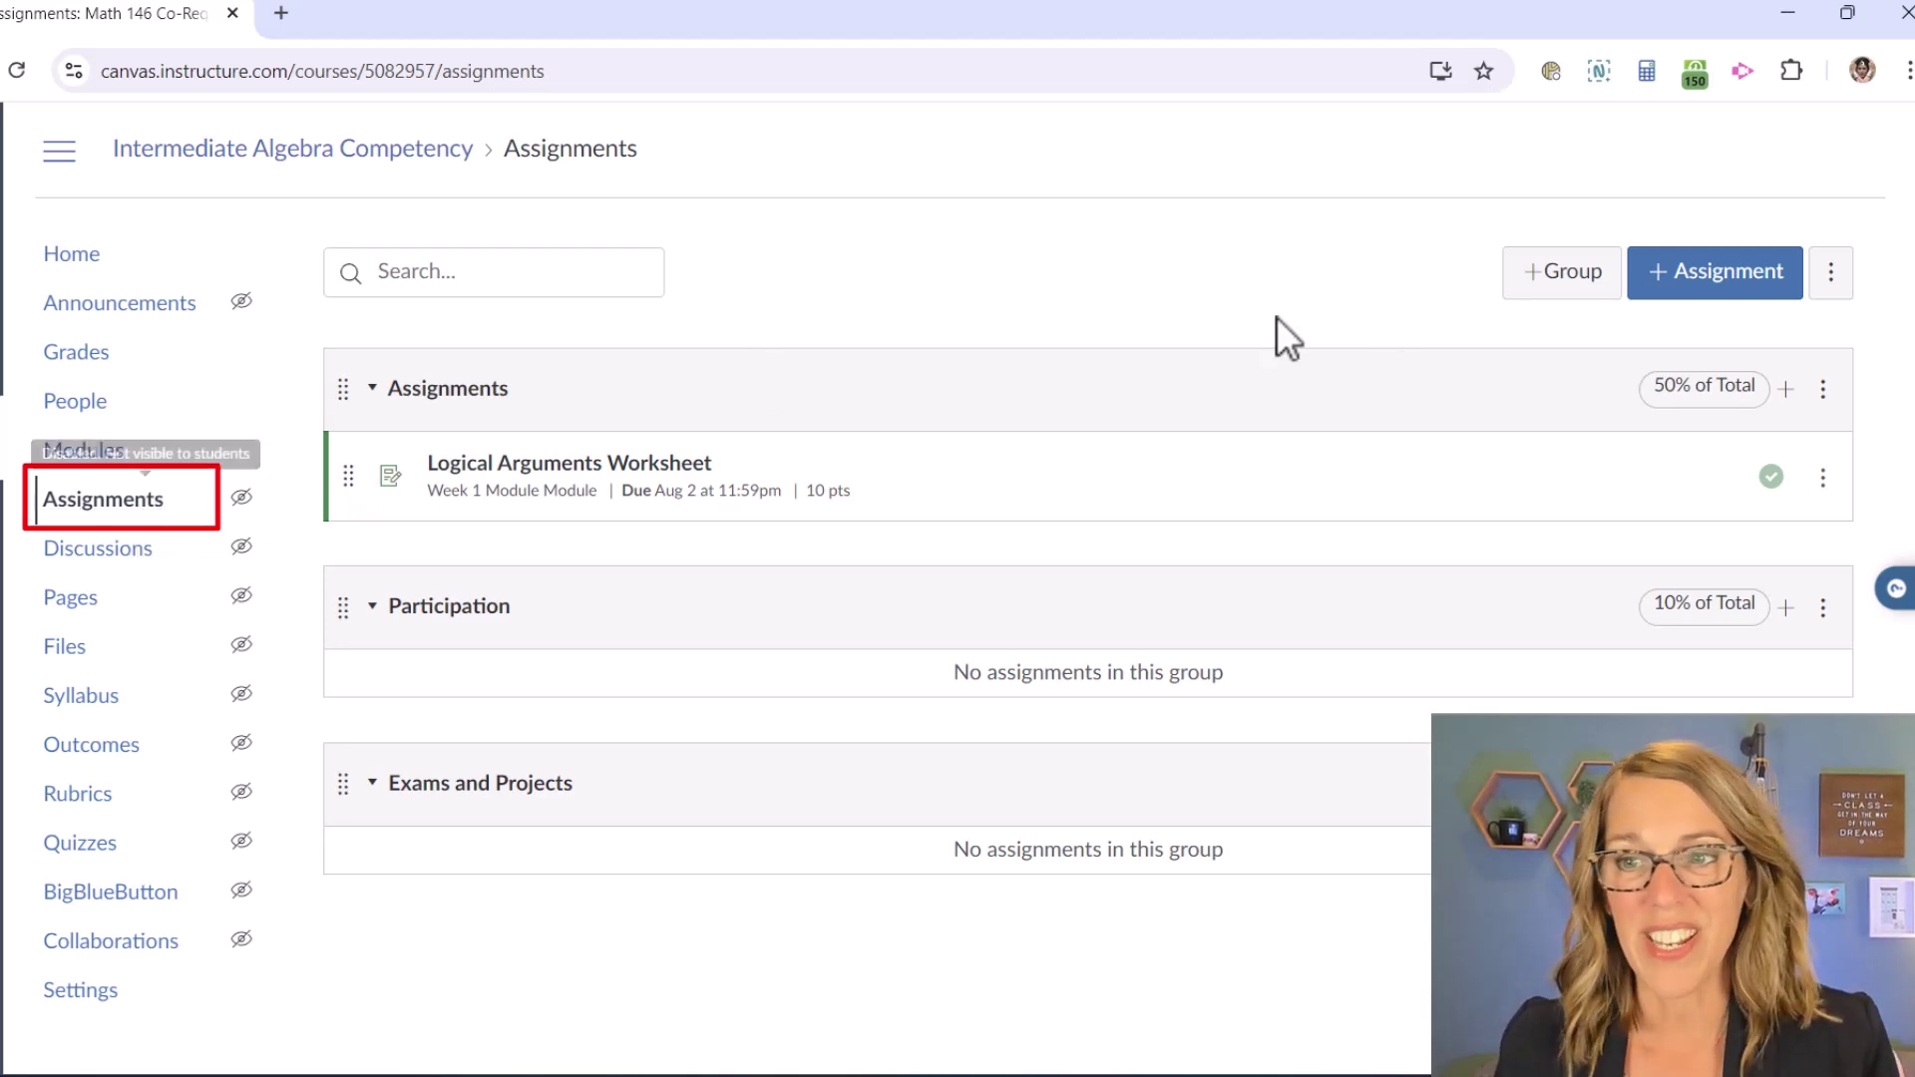
pyautogui.click(1733, 290)
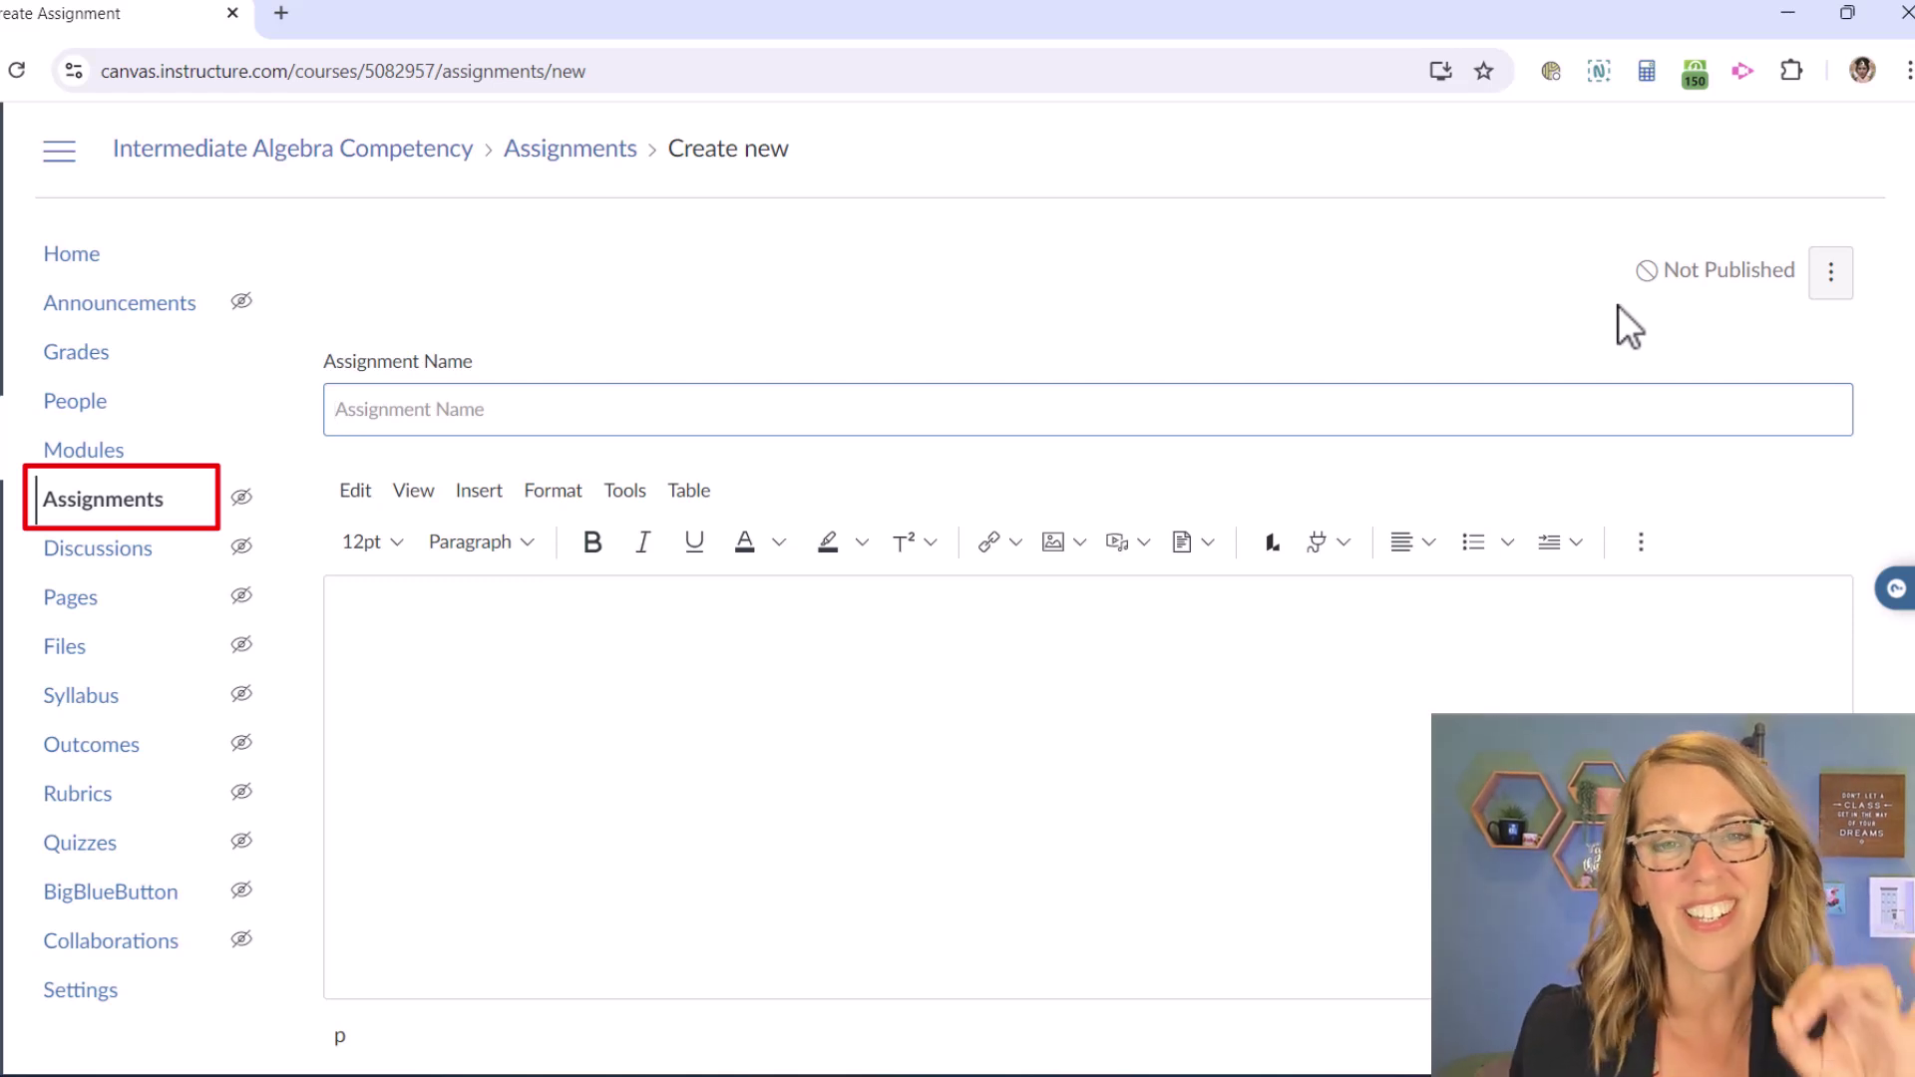
# - In Modules, start adding a new assignment item to the Week 1 Module
pyautogui.click(86, 453)
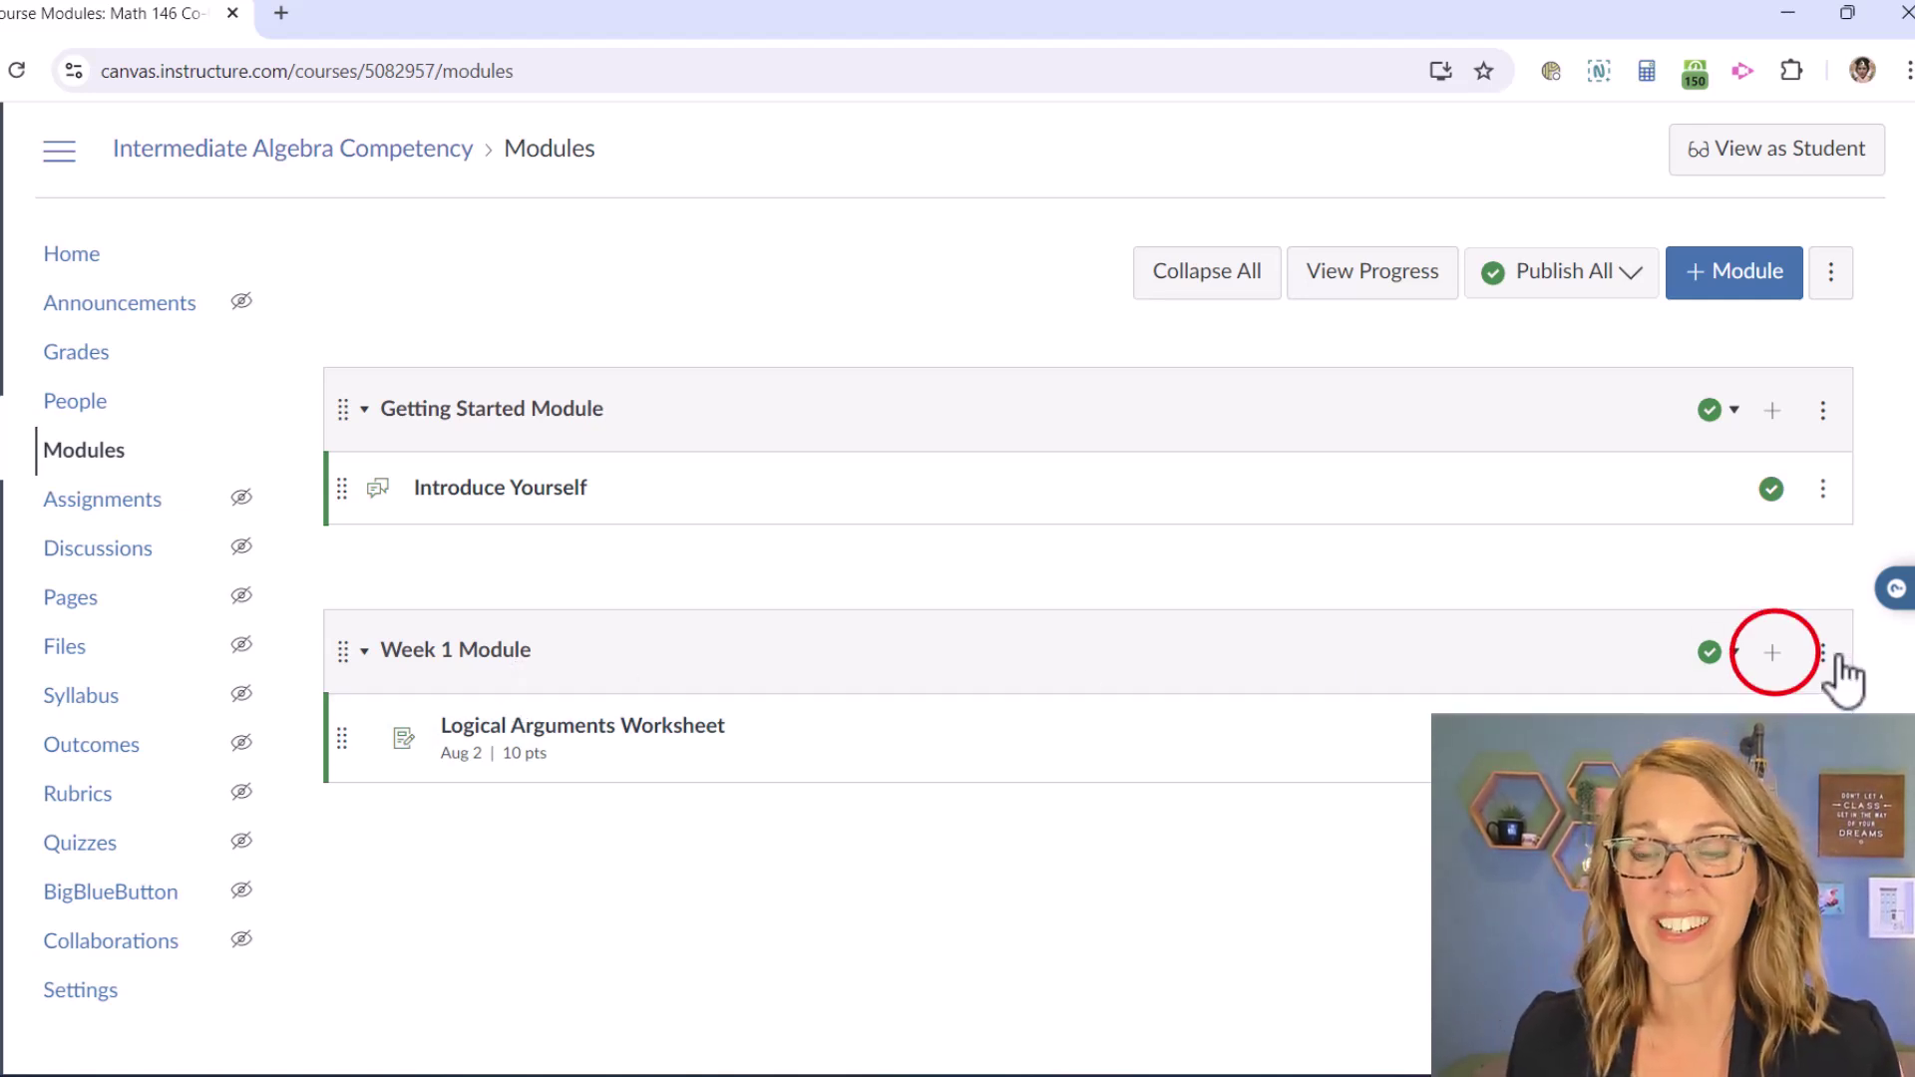
pyautogui.click(1772, 654)
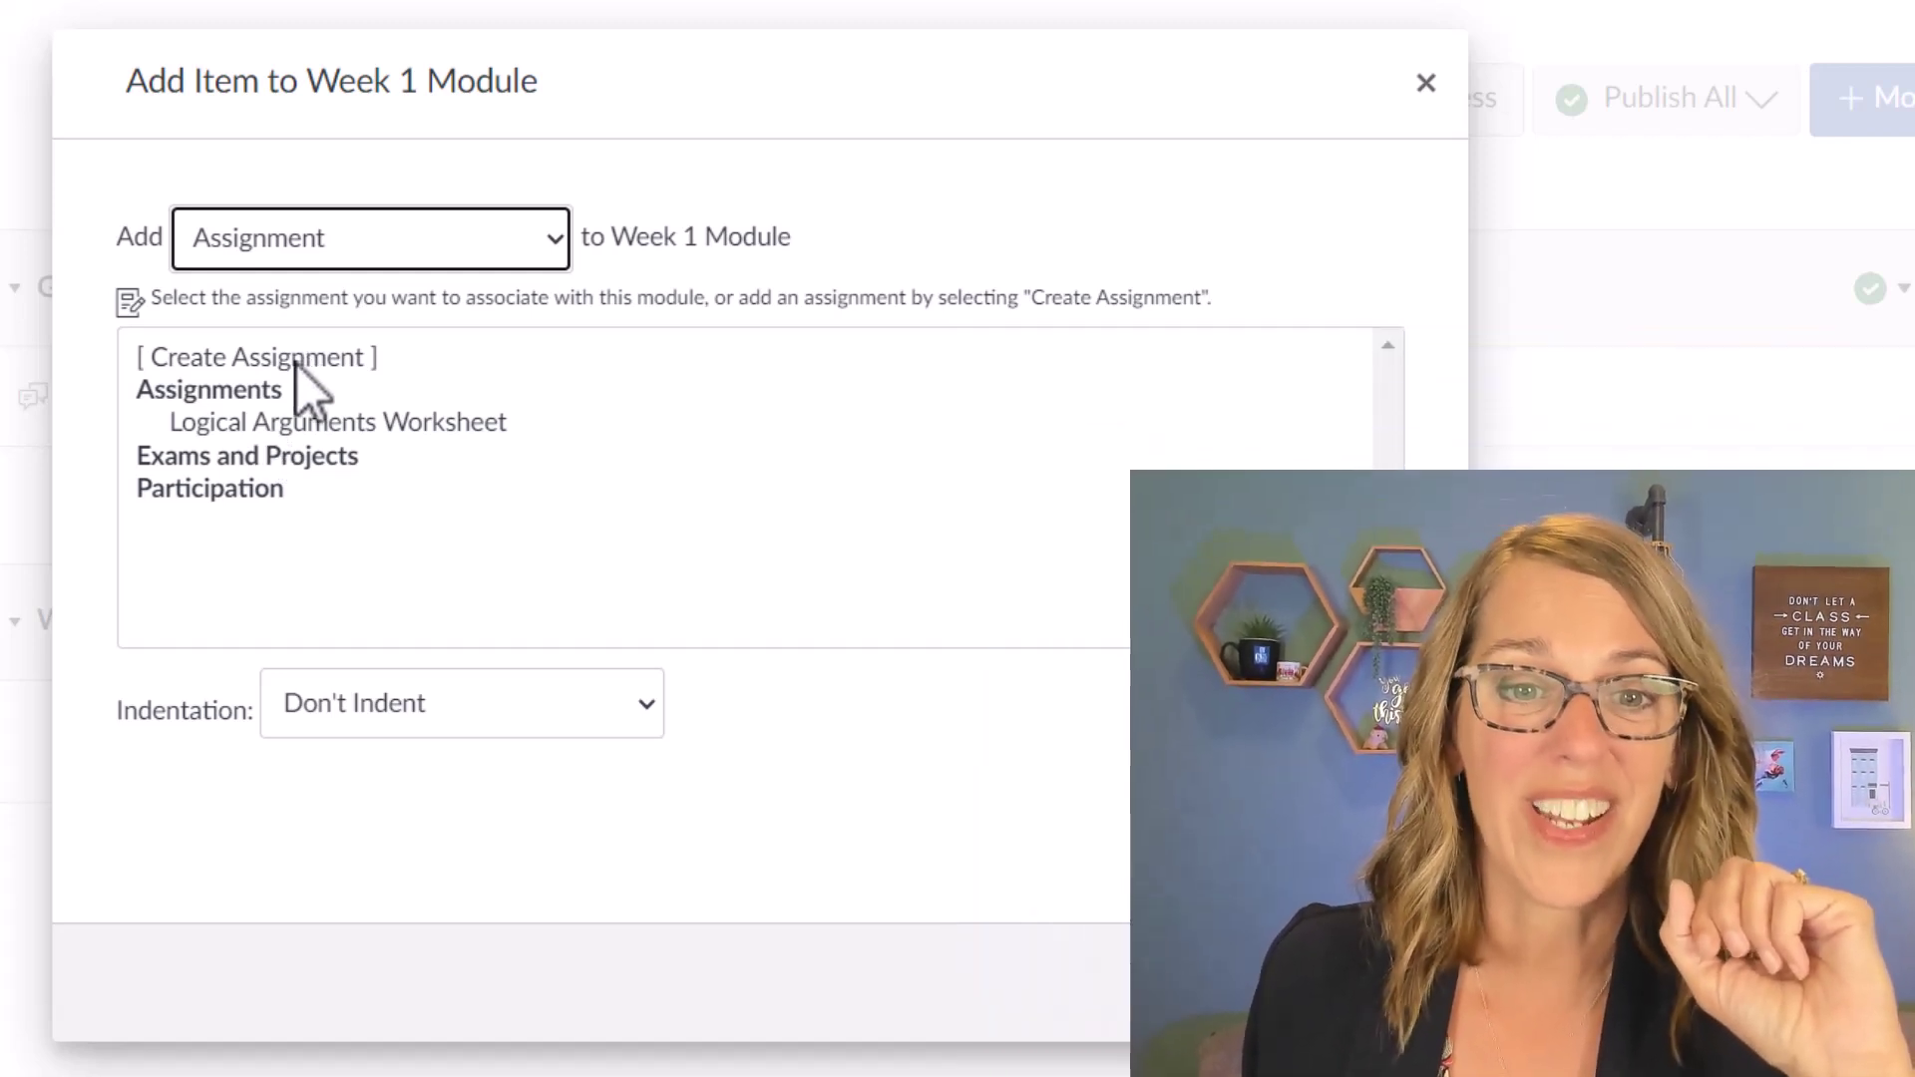
pyautogui.click(297, 363)
# - Name the new assignment 'Analyzing Logical Statements' and indent it one level
pyautogui.click(376, 709)
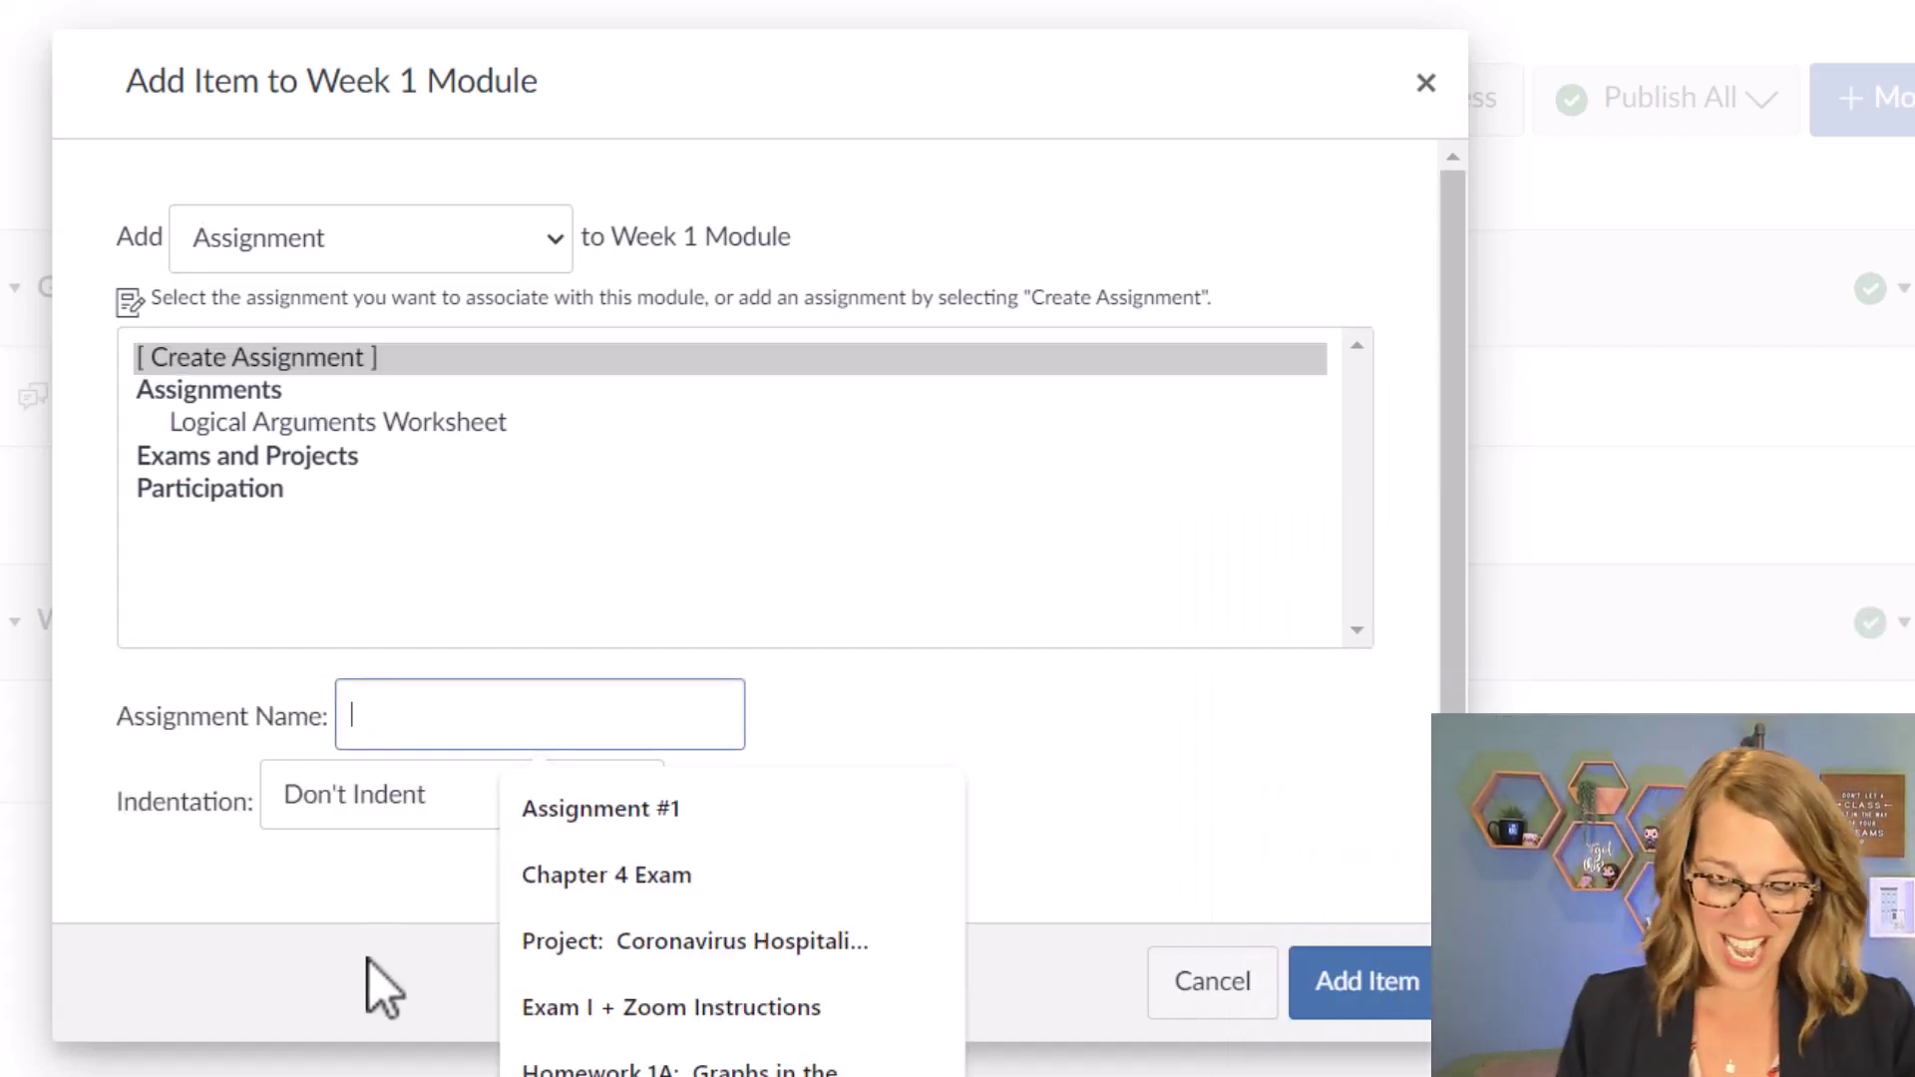
pyautogui.write('Analyuzin')
pyautogui.press('BackSpace')
pyautogui.press('BackSpace')
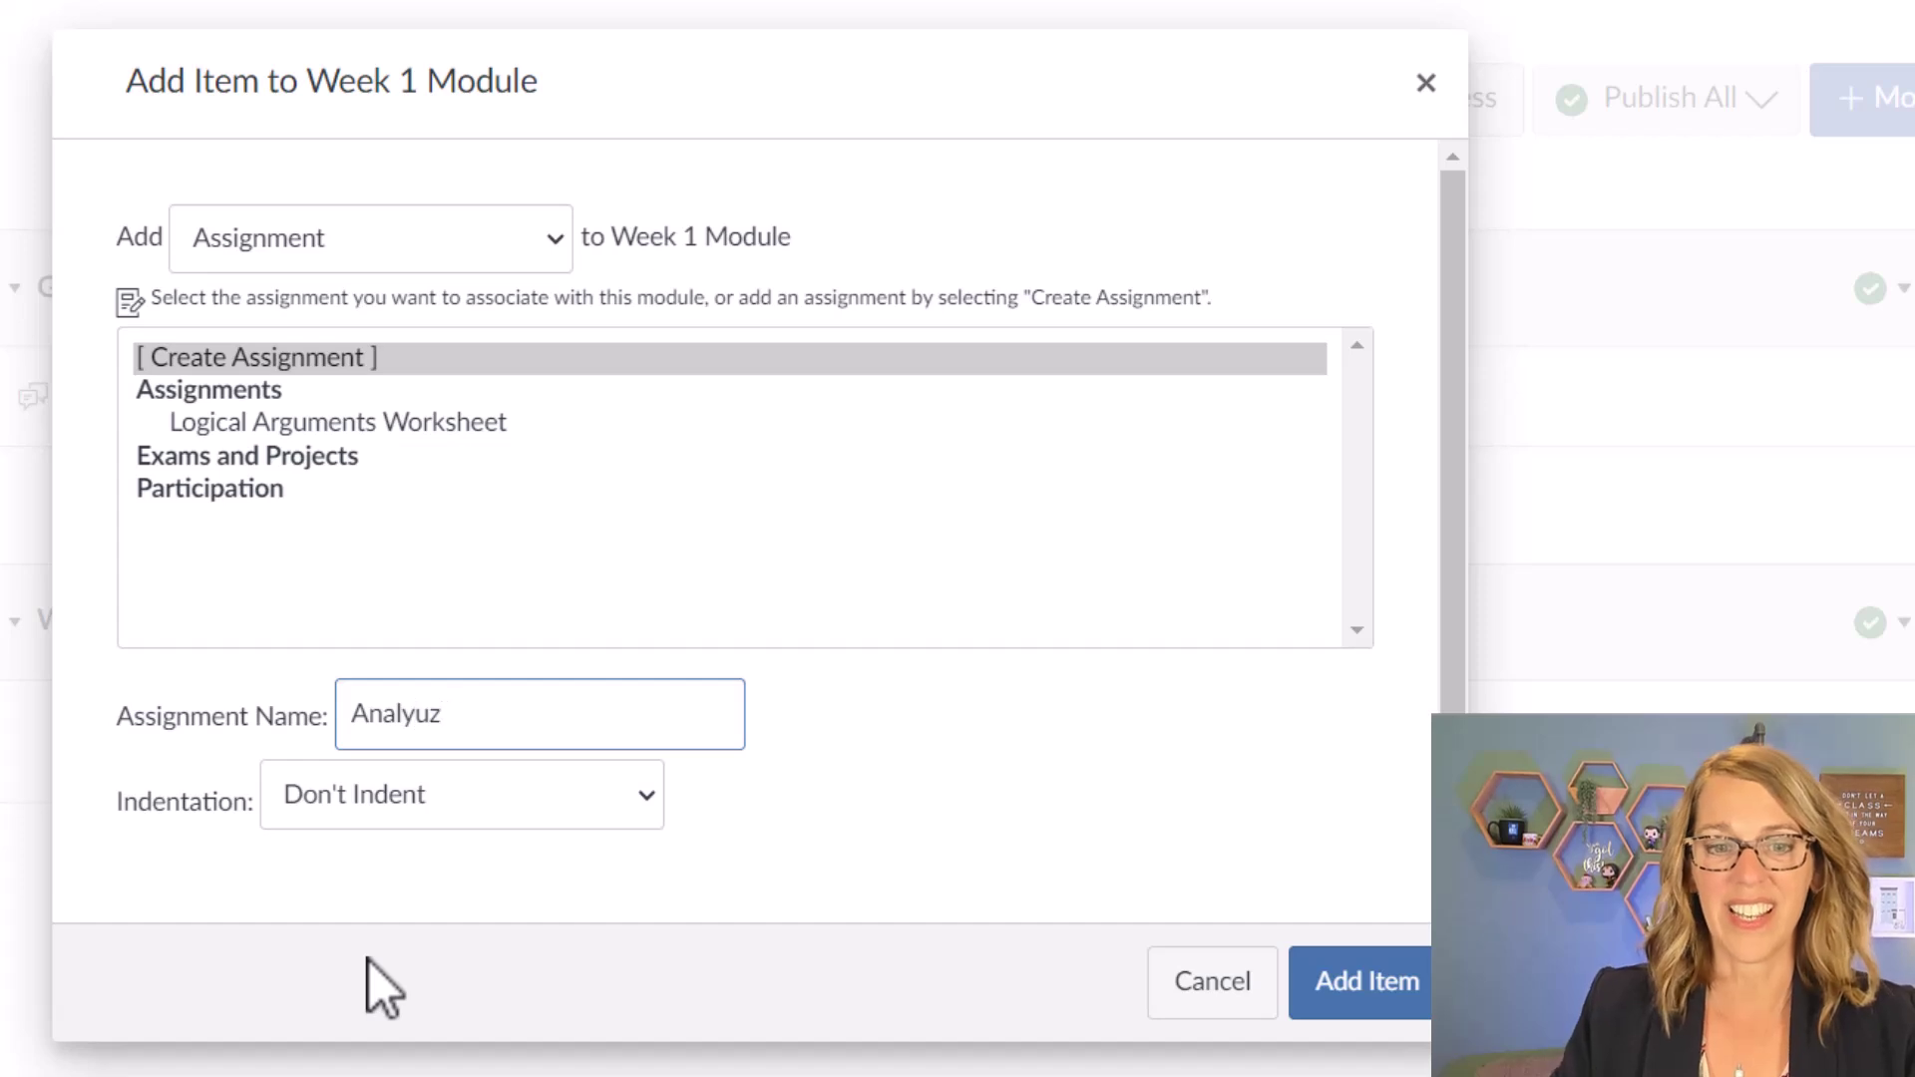
pyautogui.press('BackSpace')
pyautogui.press('BackSpace')
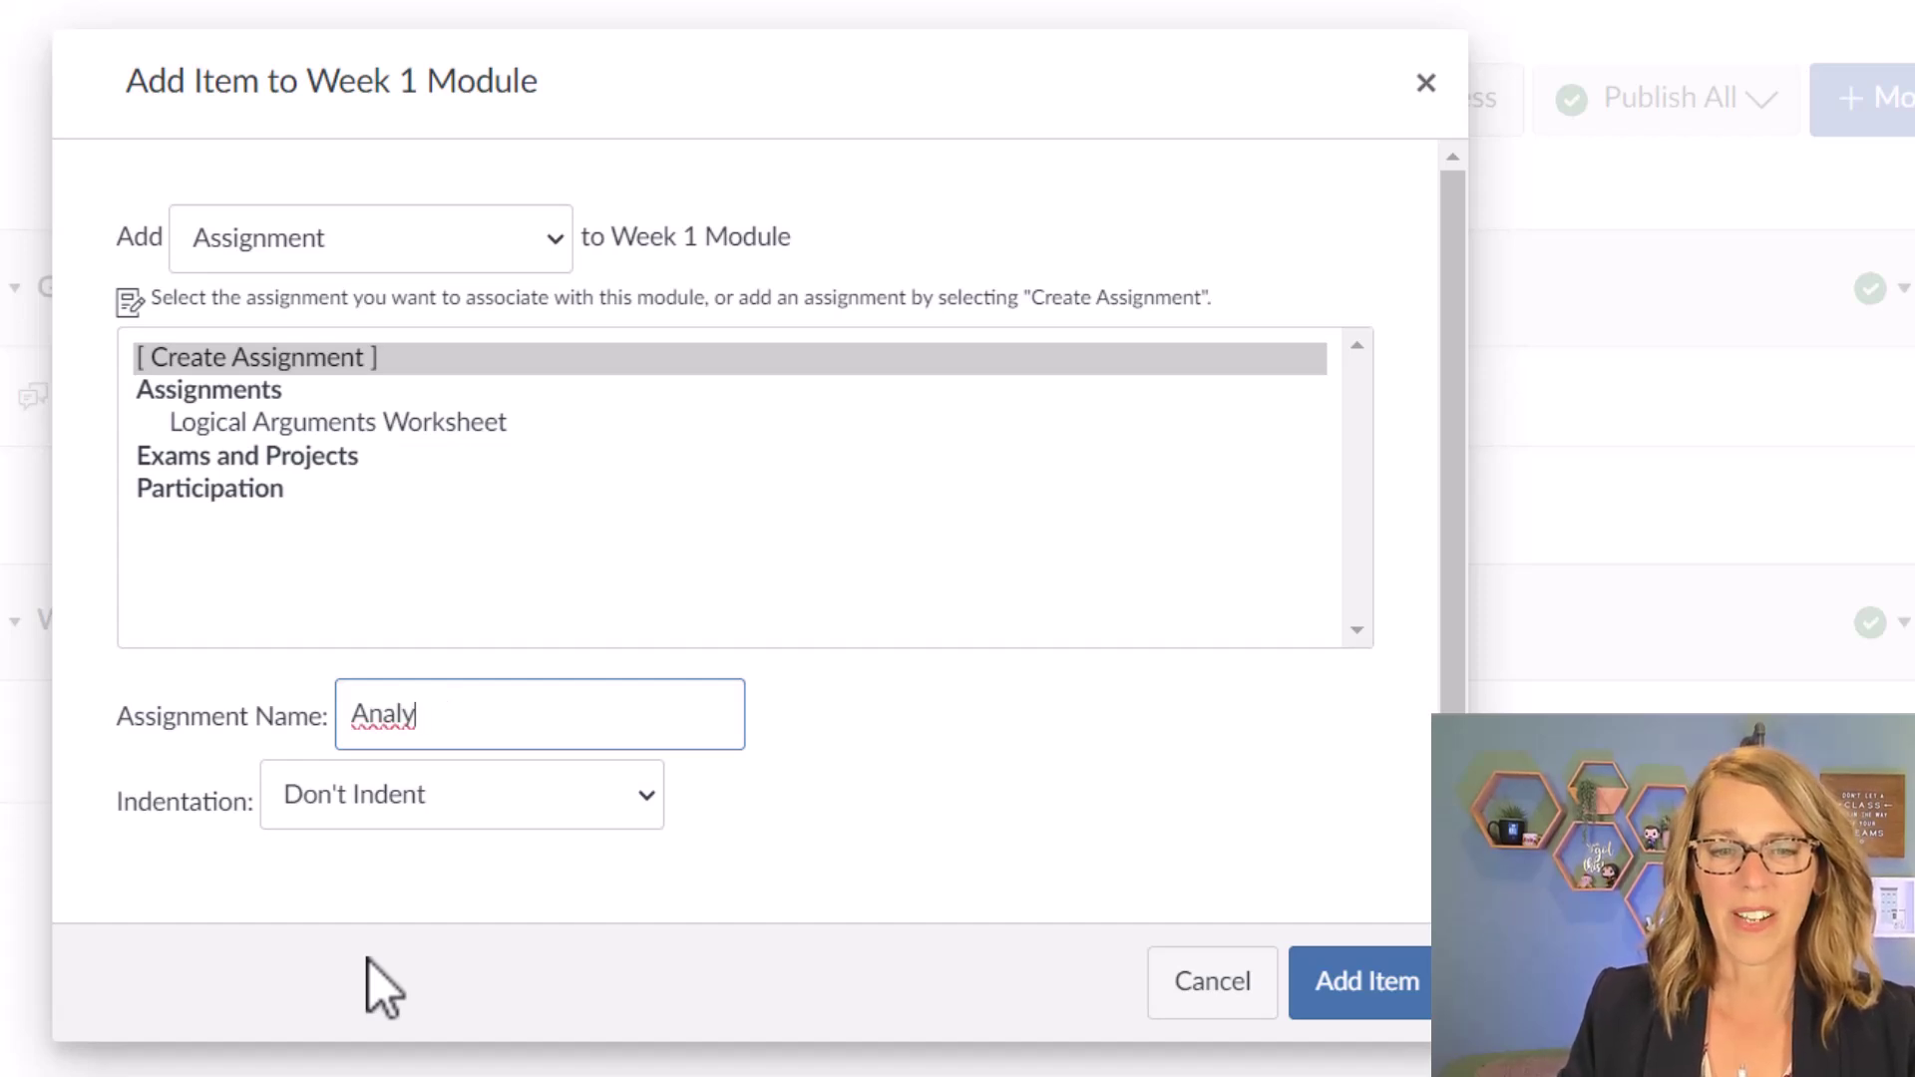
pyautogui.write('zing ')
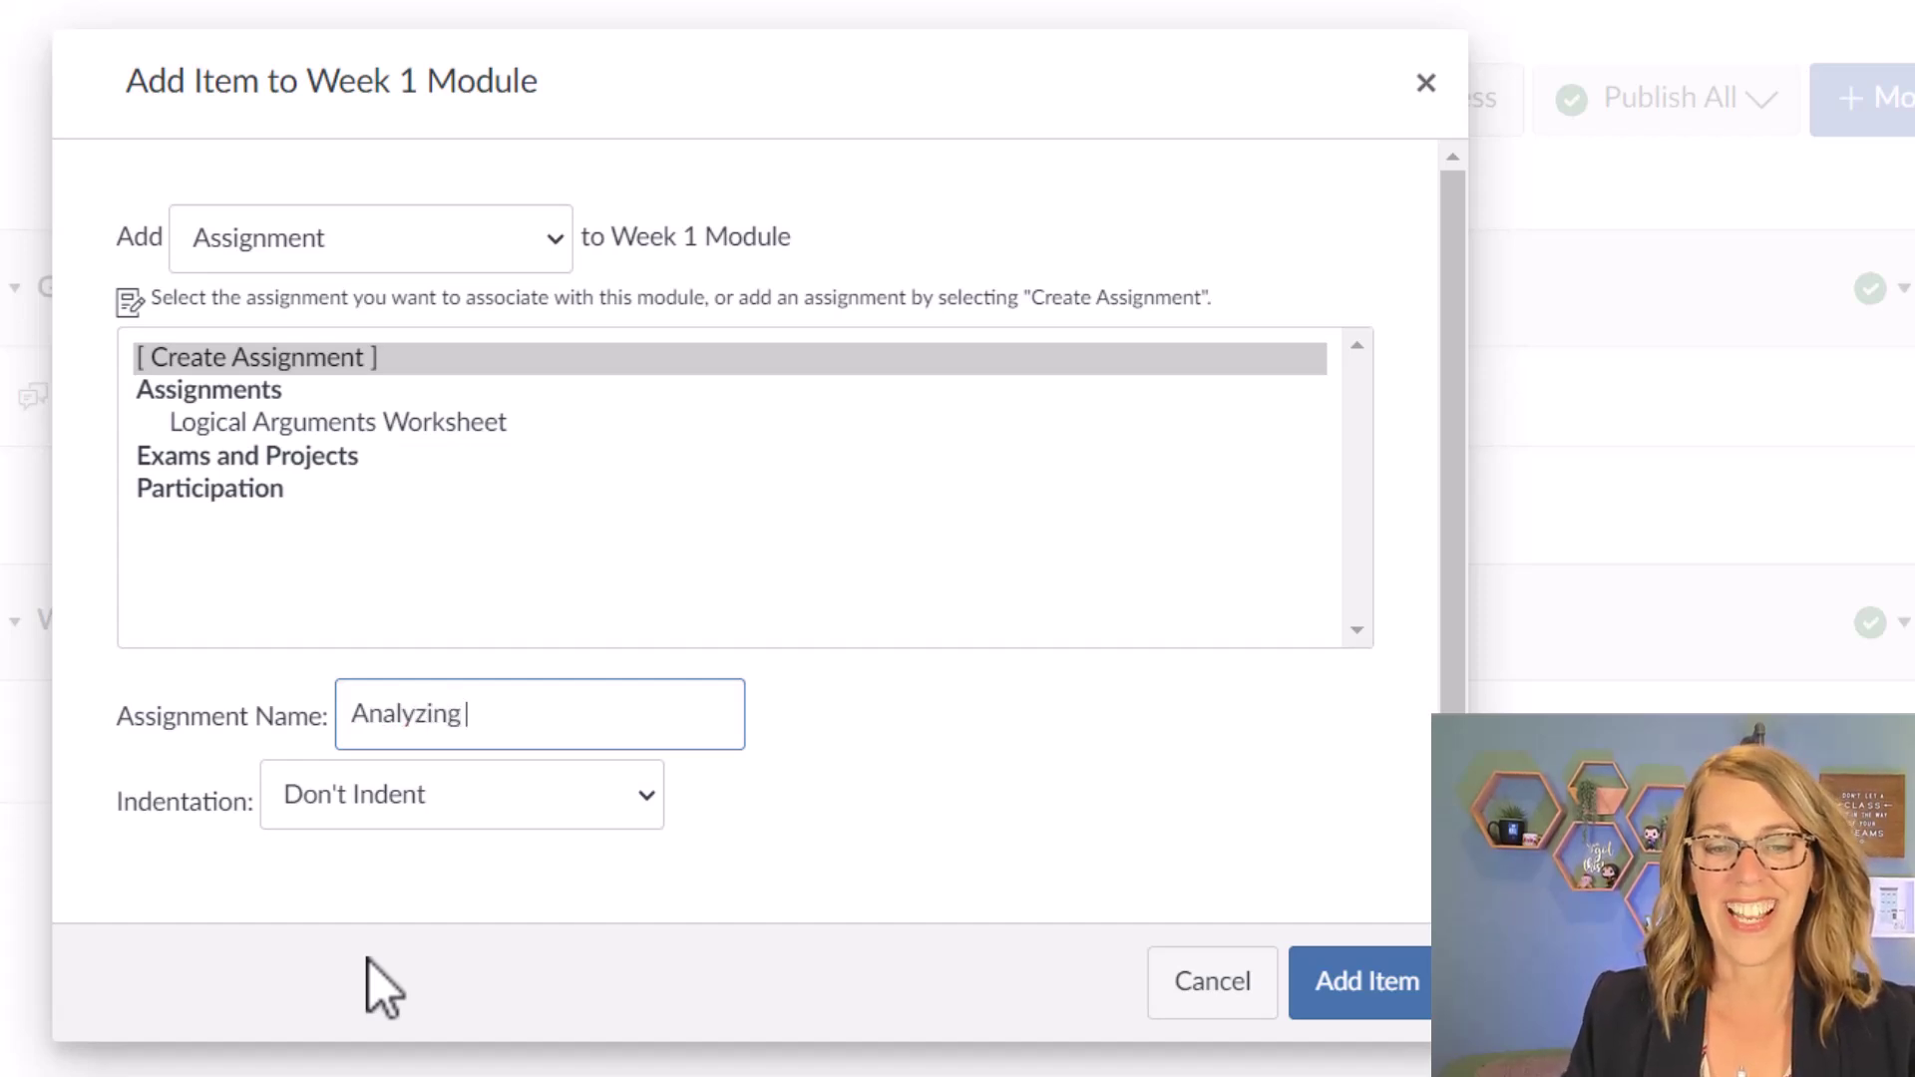
pyautogui.write('Logical Statements')
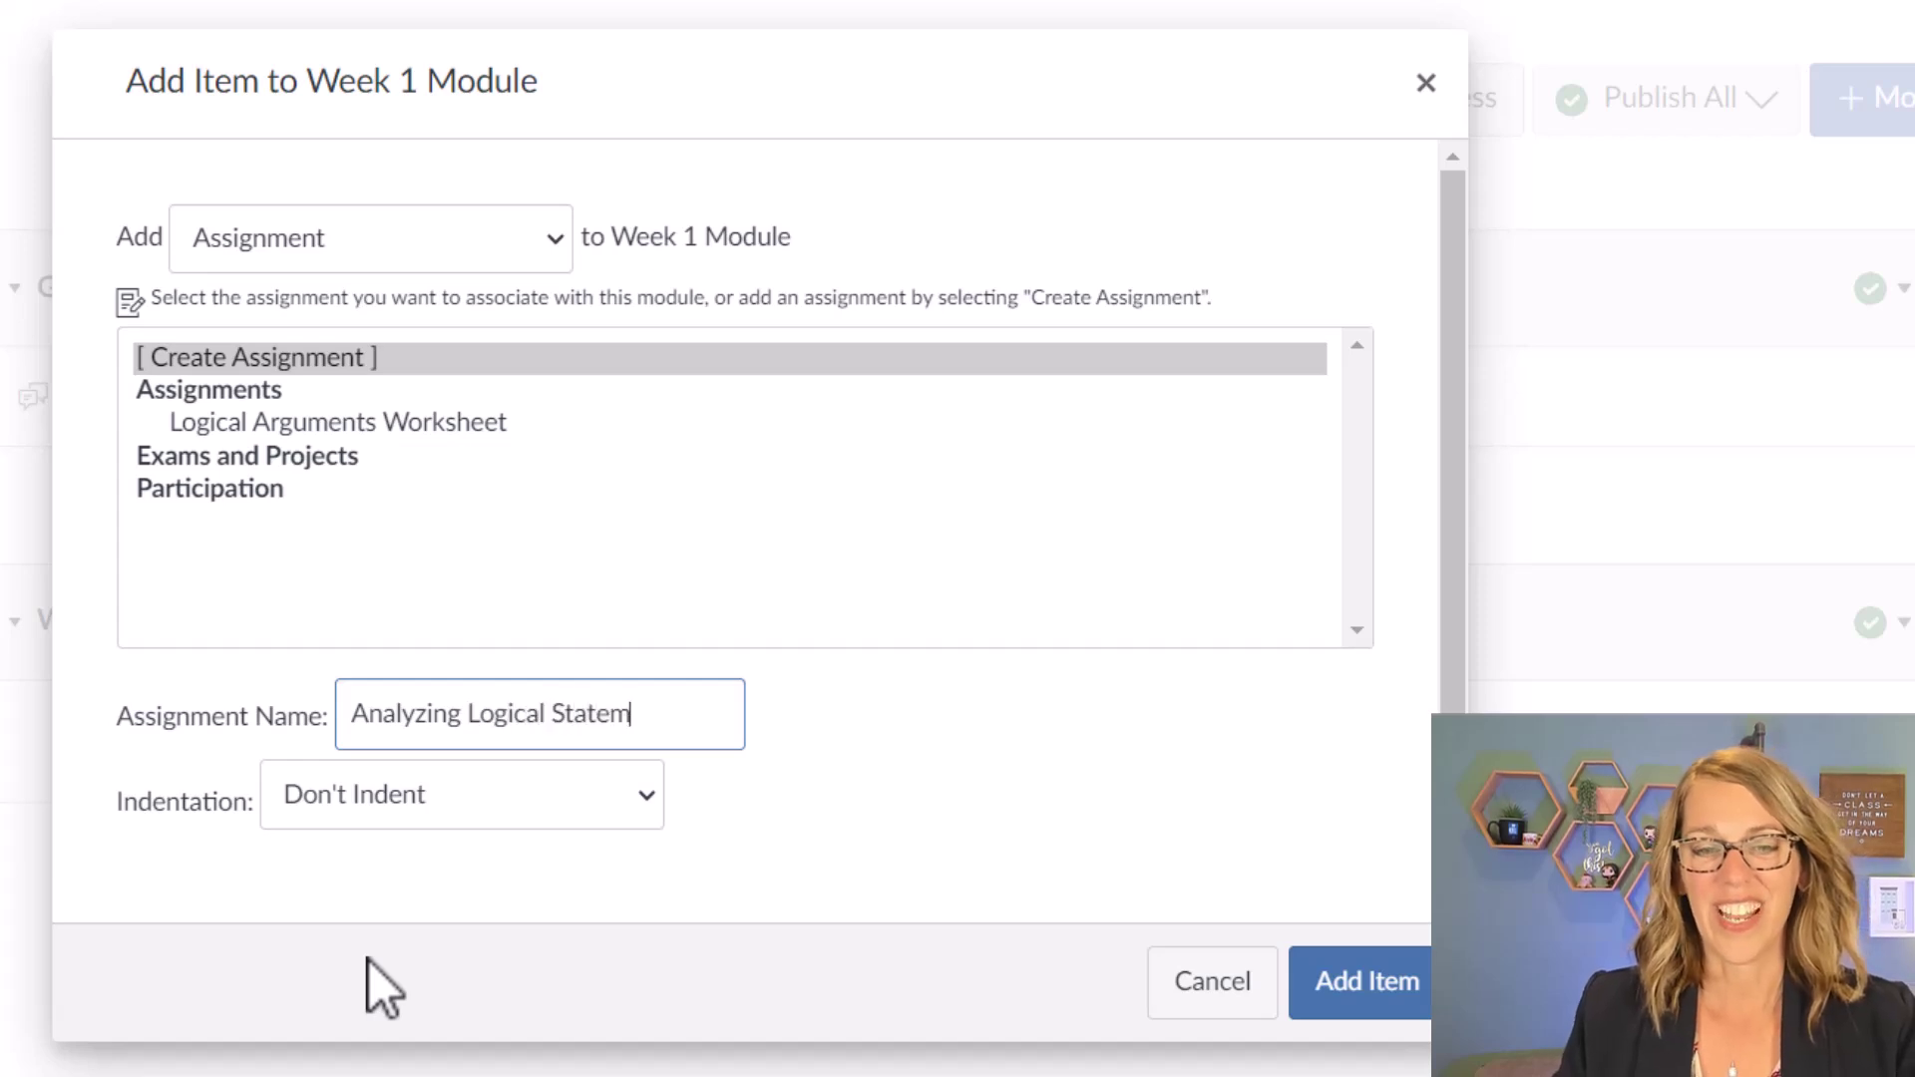
pyautogui.click(644, 795)
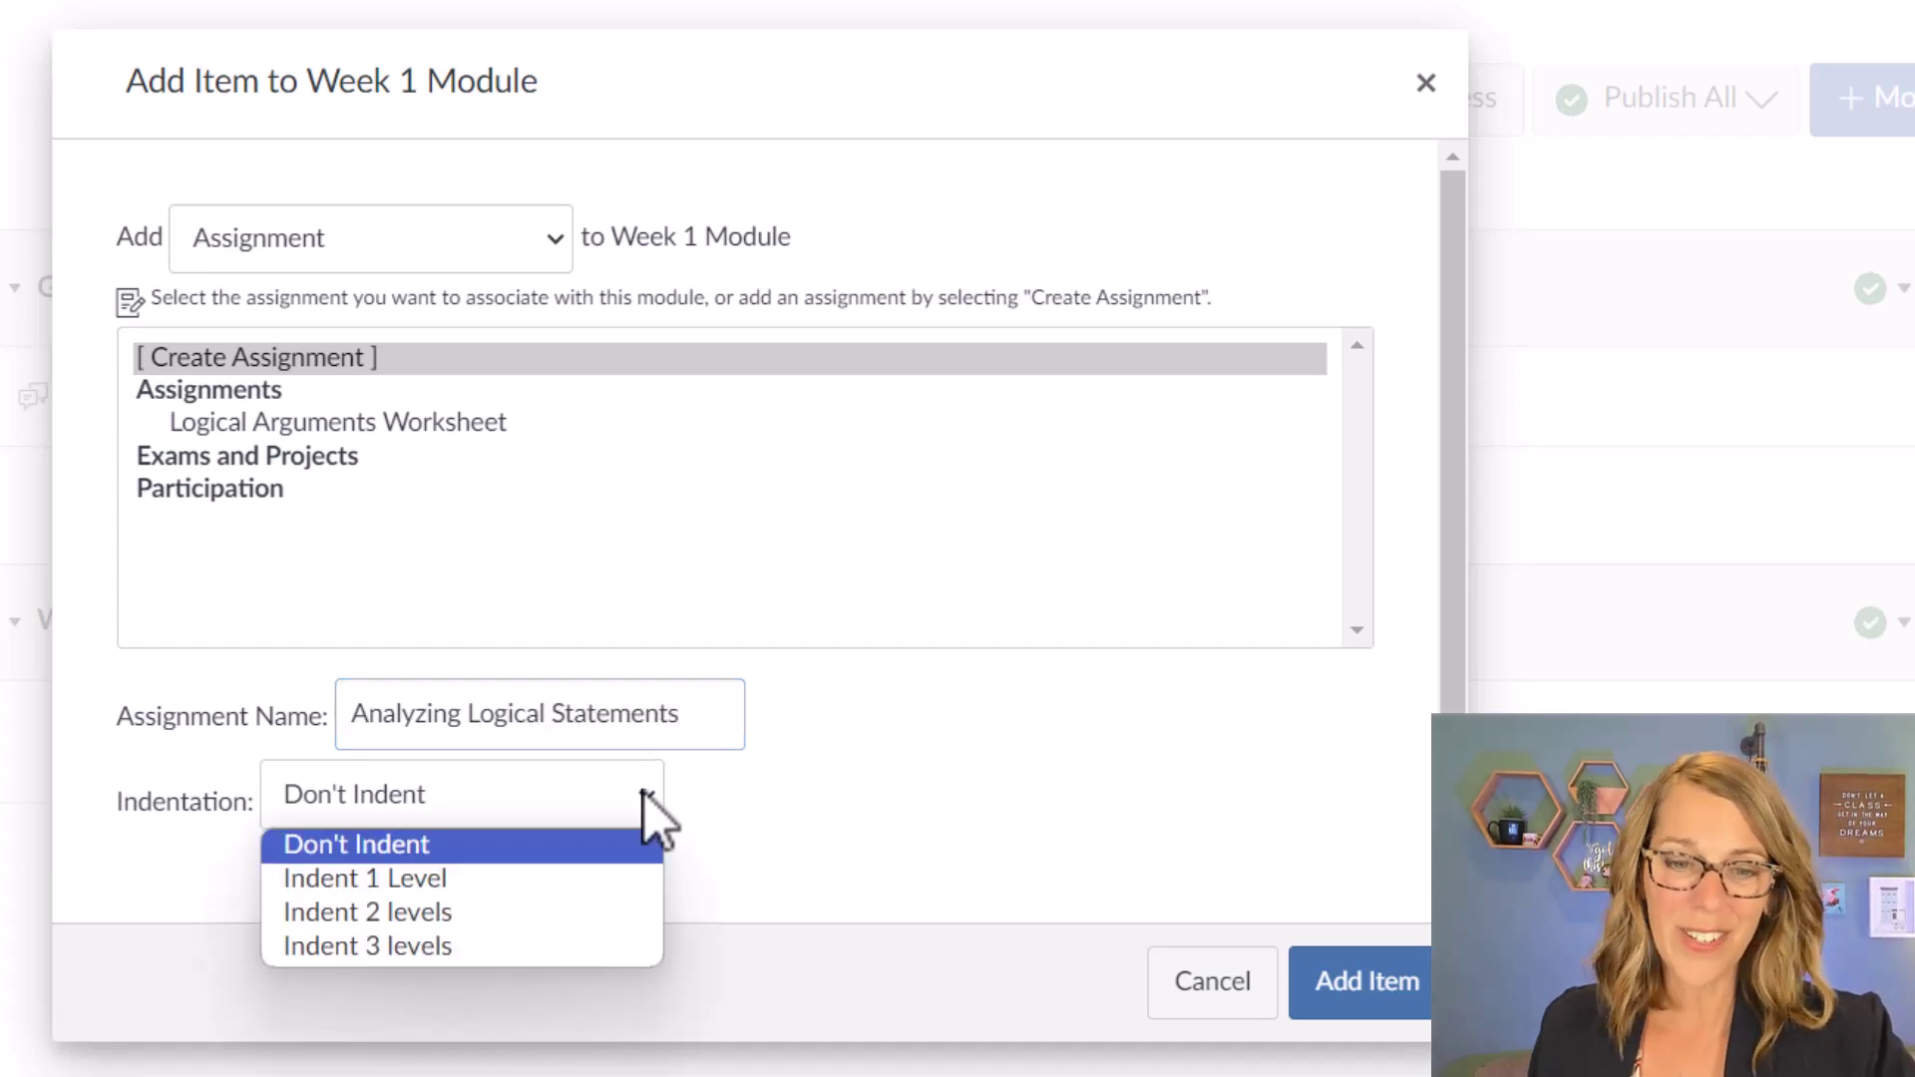
pyautogui.click(483, 890)
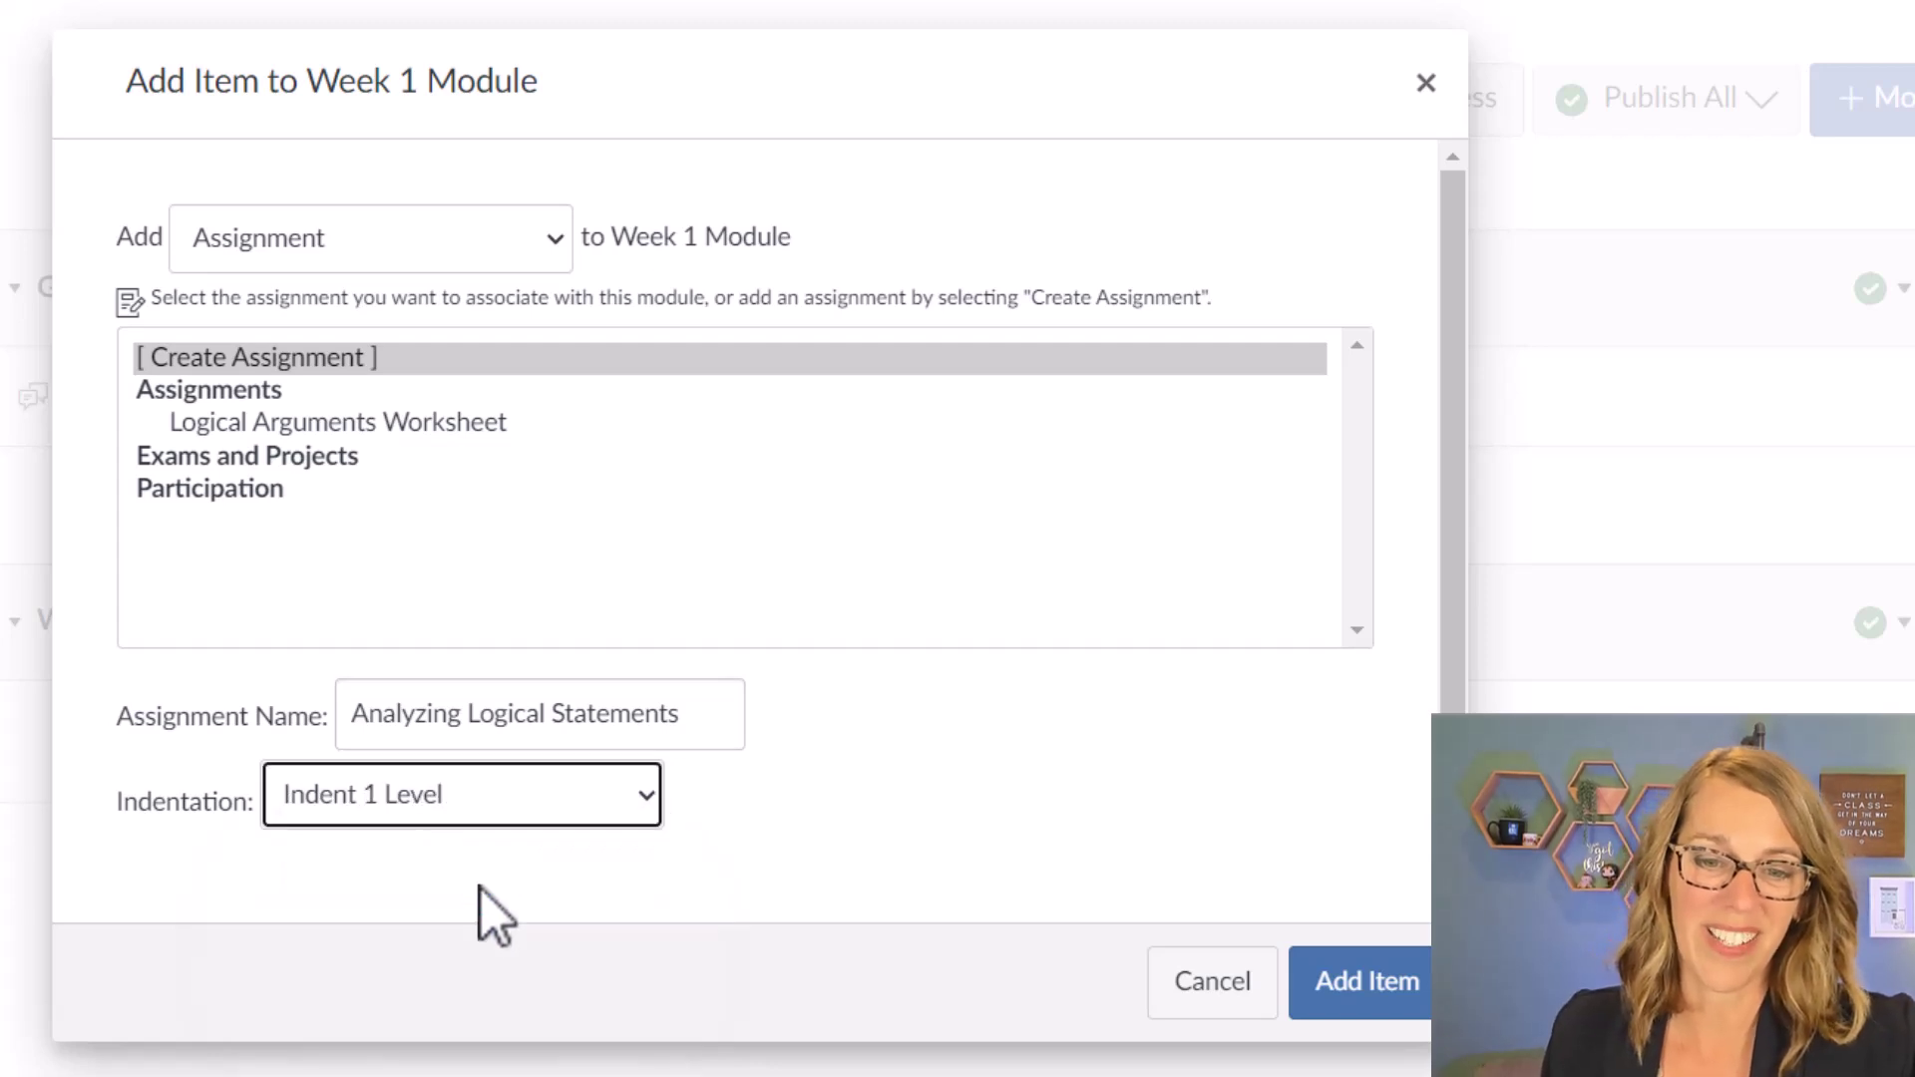
# - Add the assignment to Week 1 Module and open its Analyzing Logical Statements page
pyautogui.click(1400, 1001)
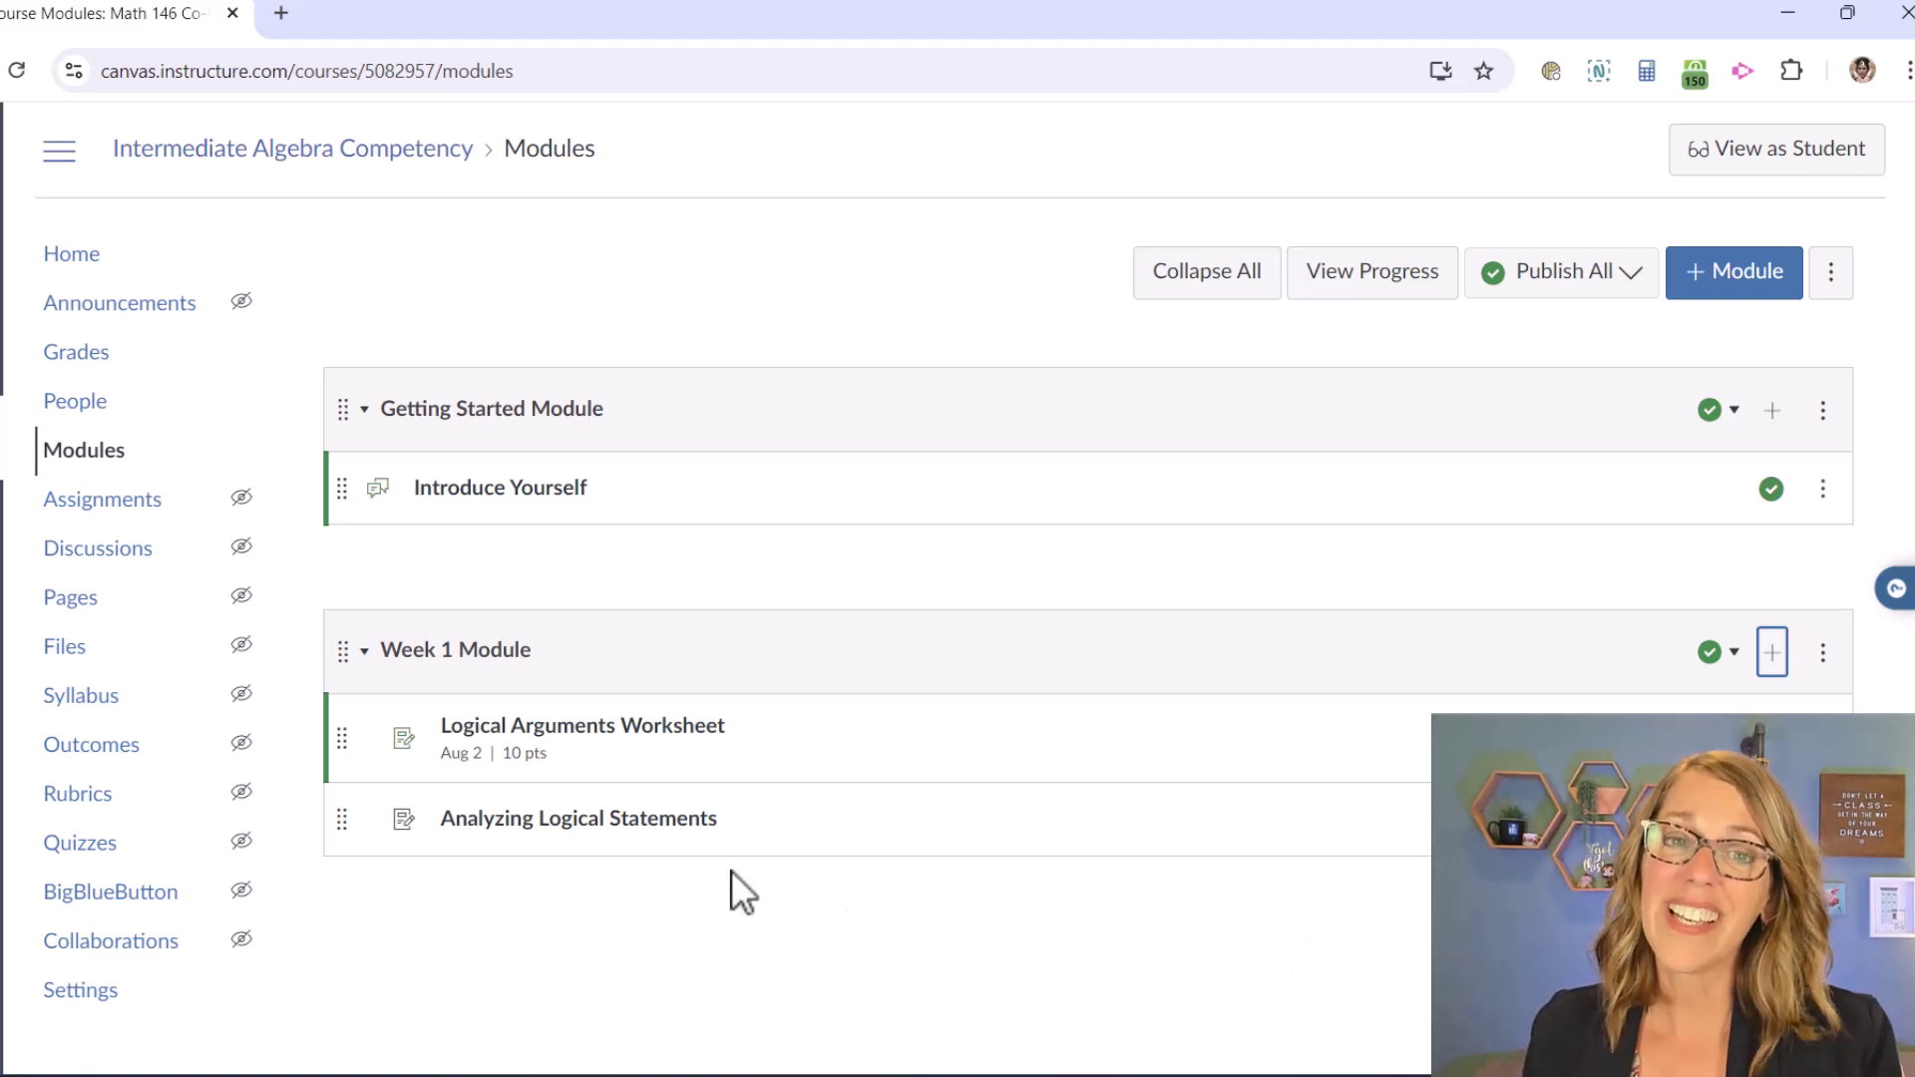
pyautogui.click(580, 828)
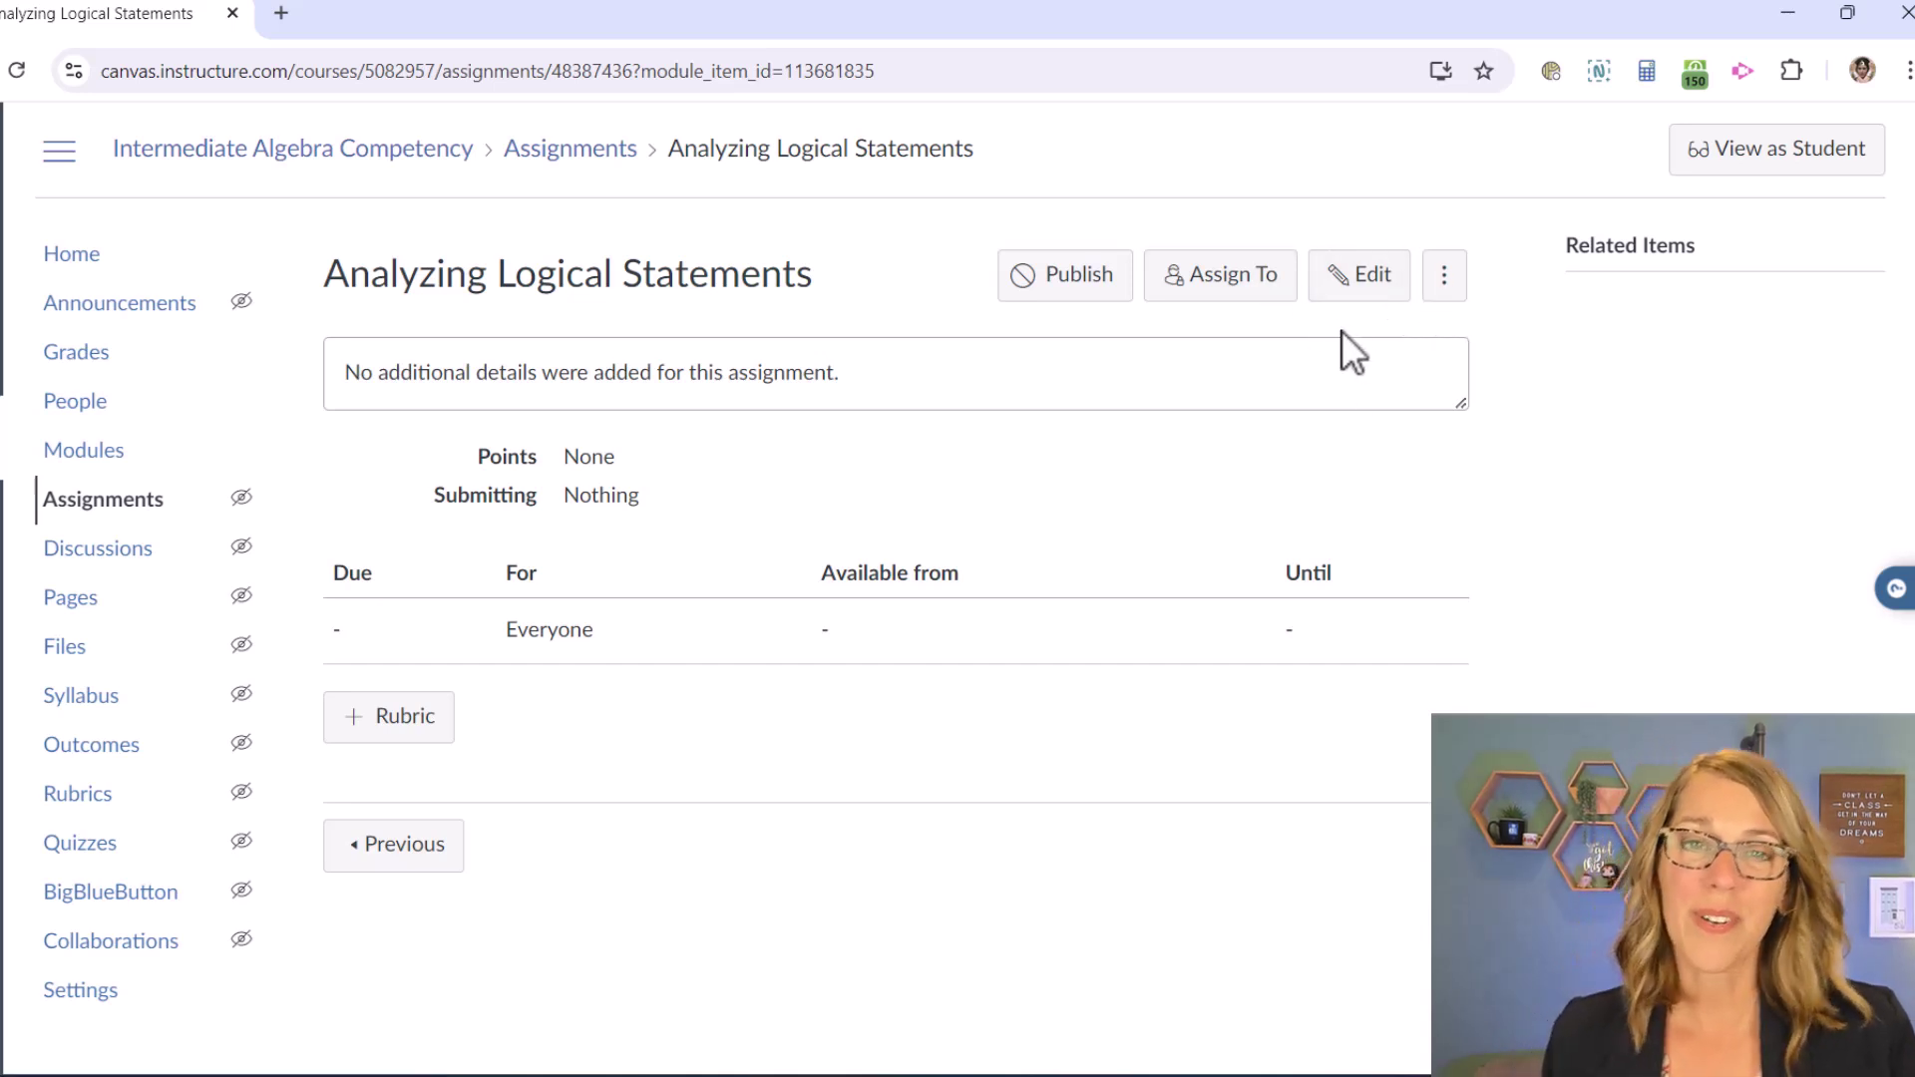
# - Edit the assignment and enter 'Add Instructions Here . . .' as red italic description text
pyautogui.click(1362, 279)
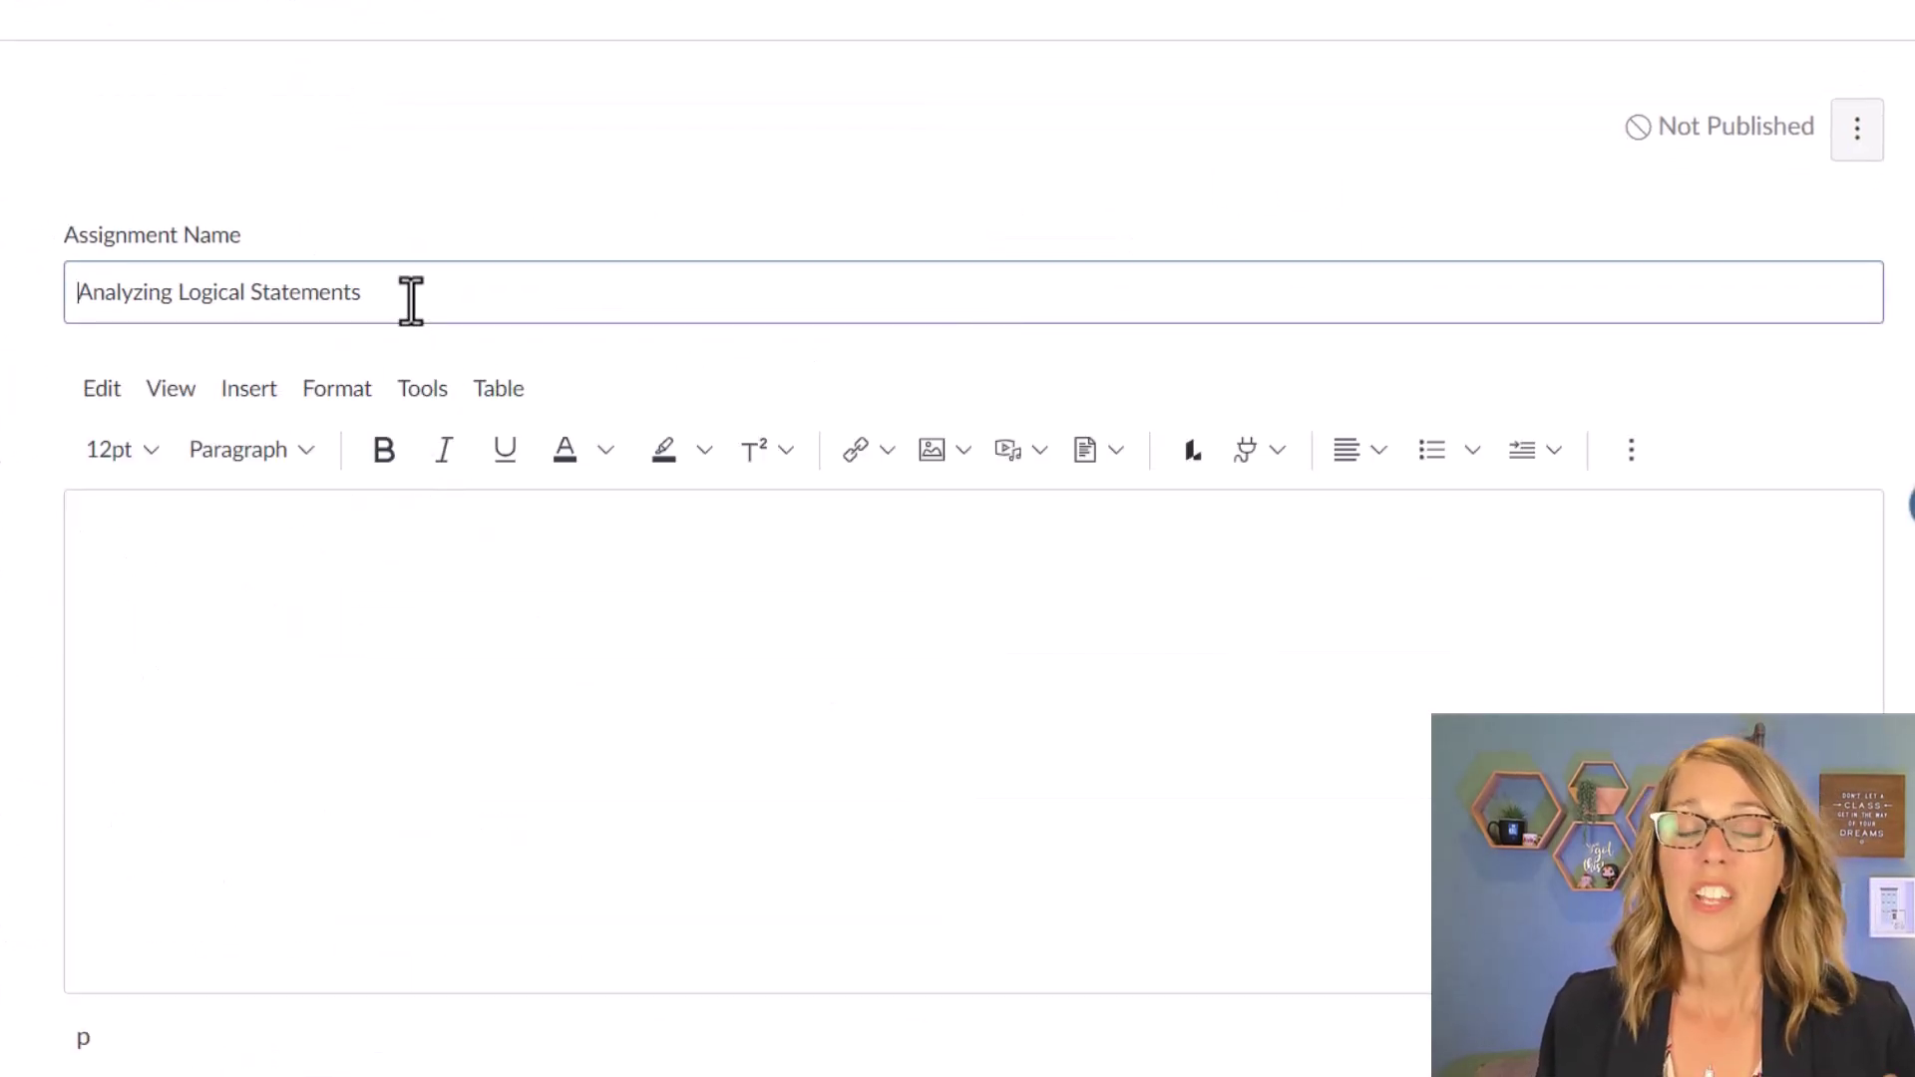
pyautogui.click(157, 546)
pyautogui.write('Ad')
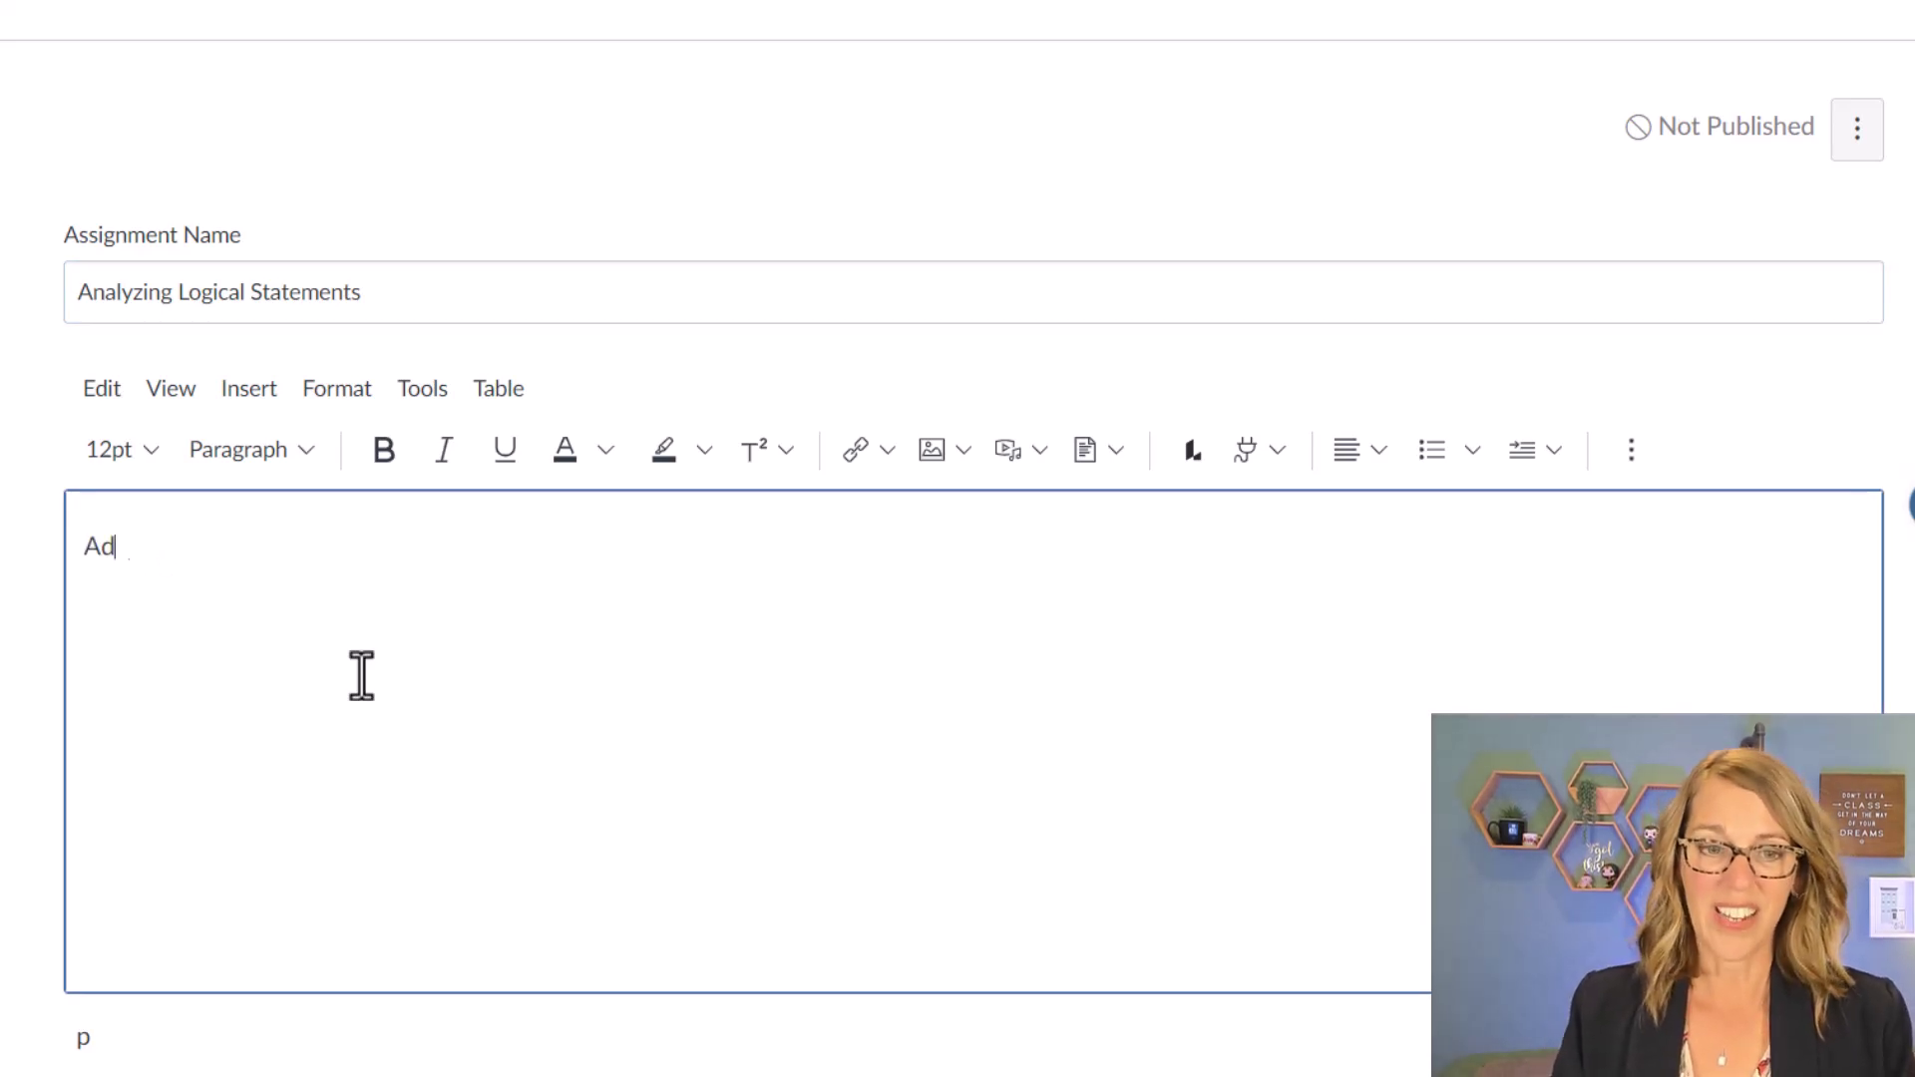
pyautogui.write('d Instruction')
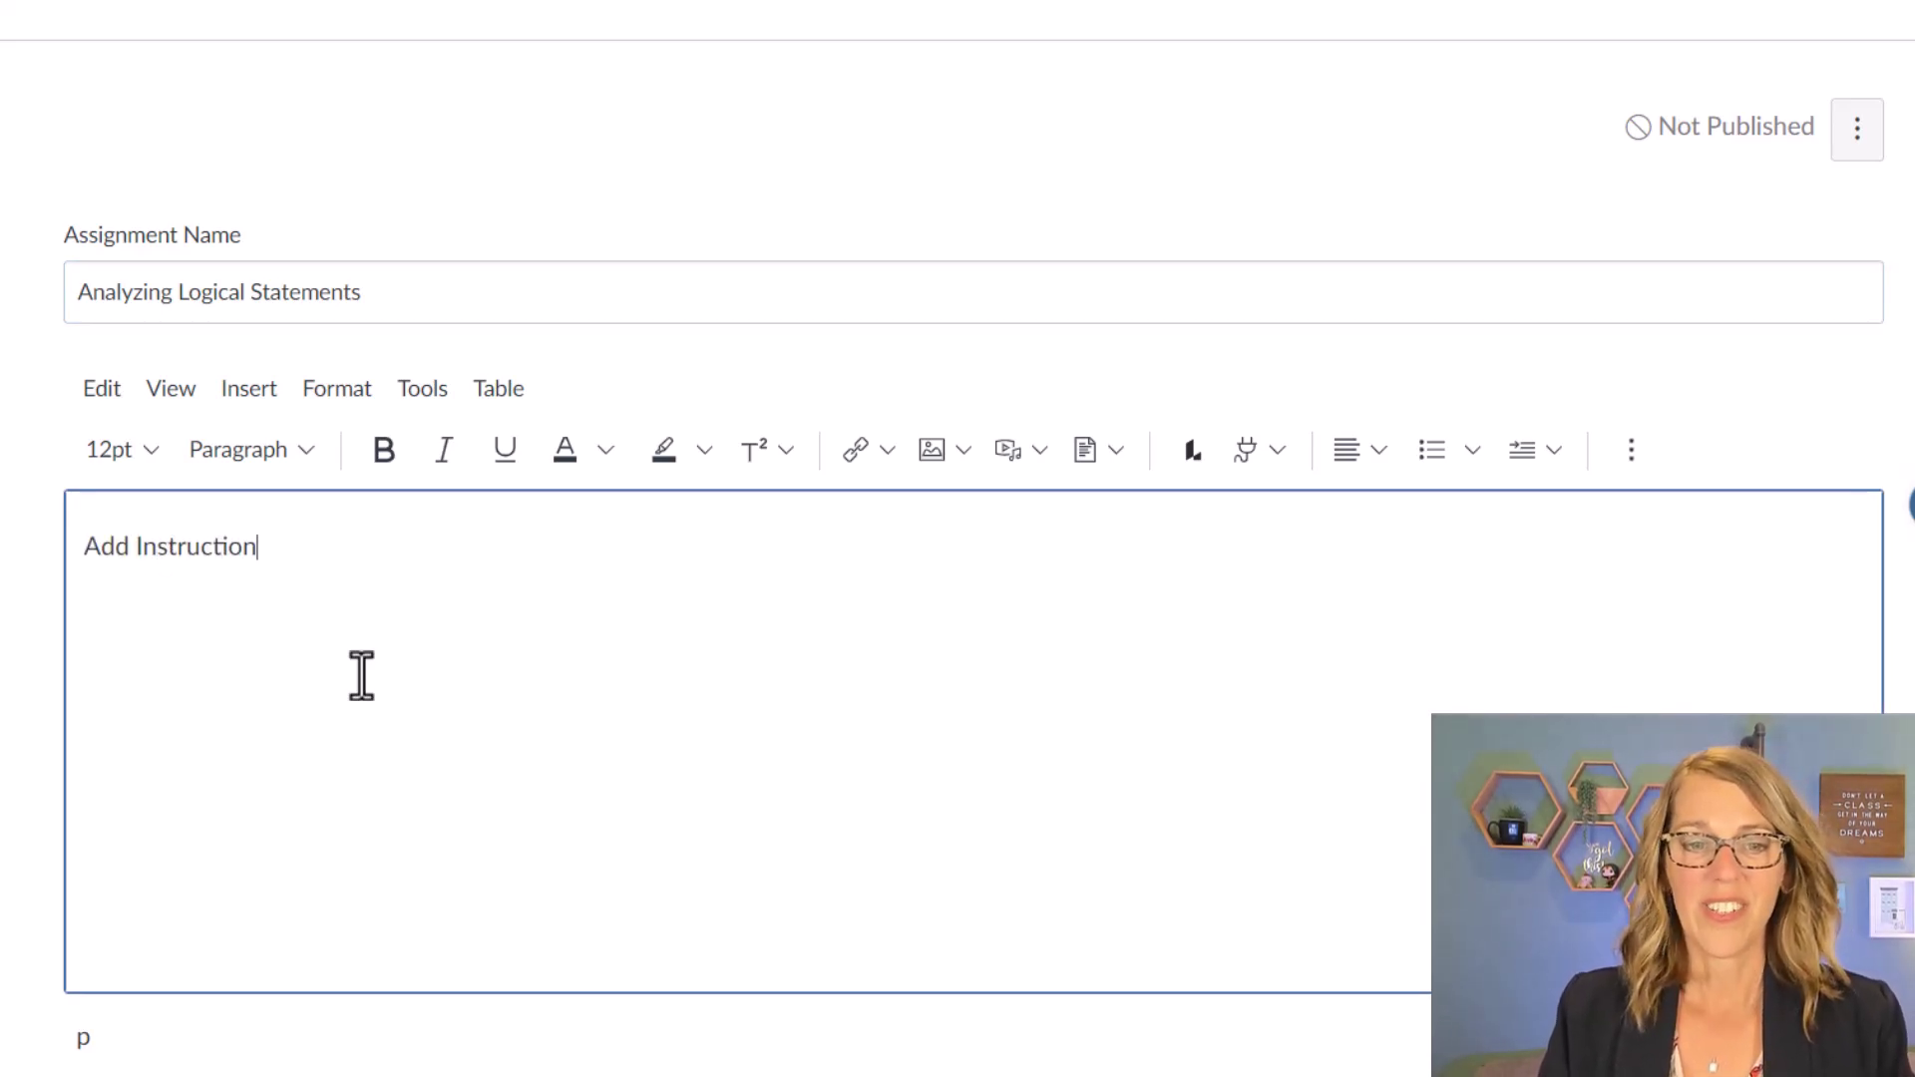
pyautogui.write('s Here . .')
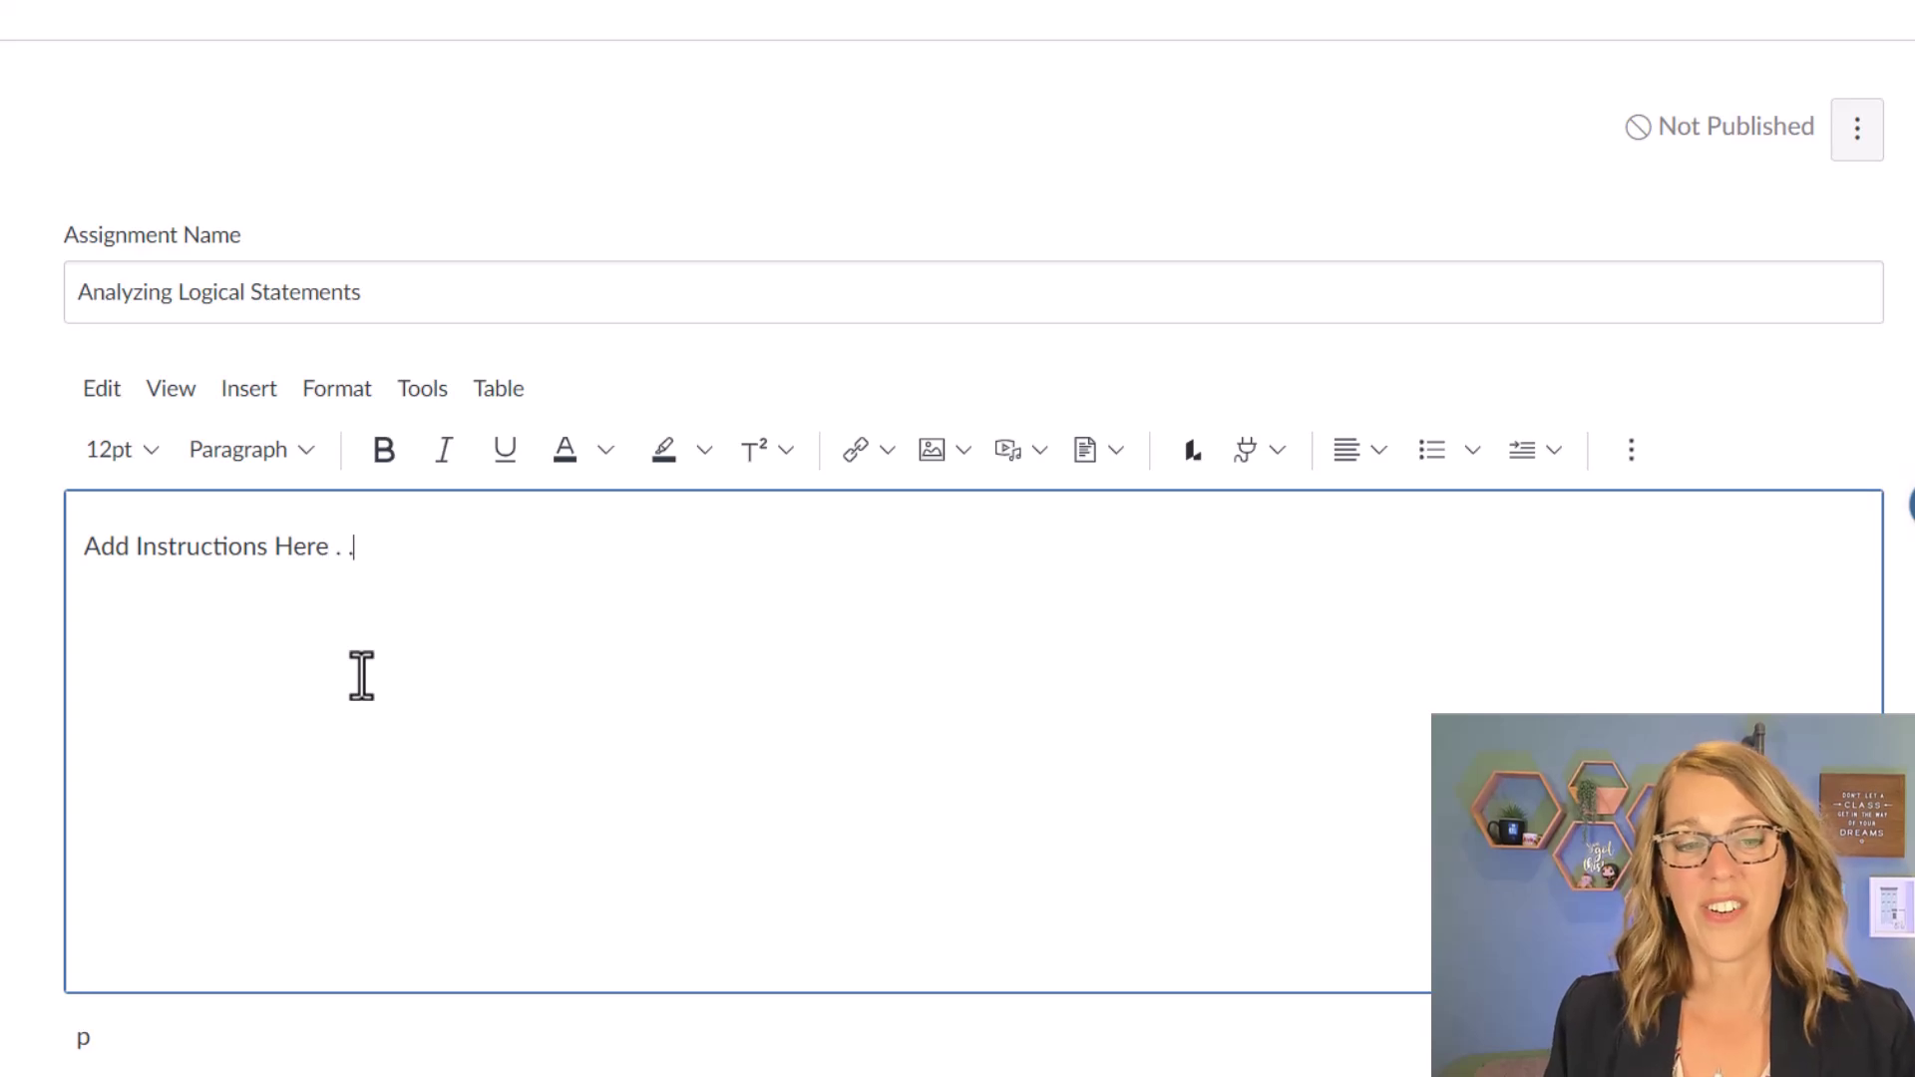
pyautogui.write(' .')
pyautogui.moveTo(374, 548); pyautogui.dragTo(82, 551)
pyautogui.click(618, 460)
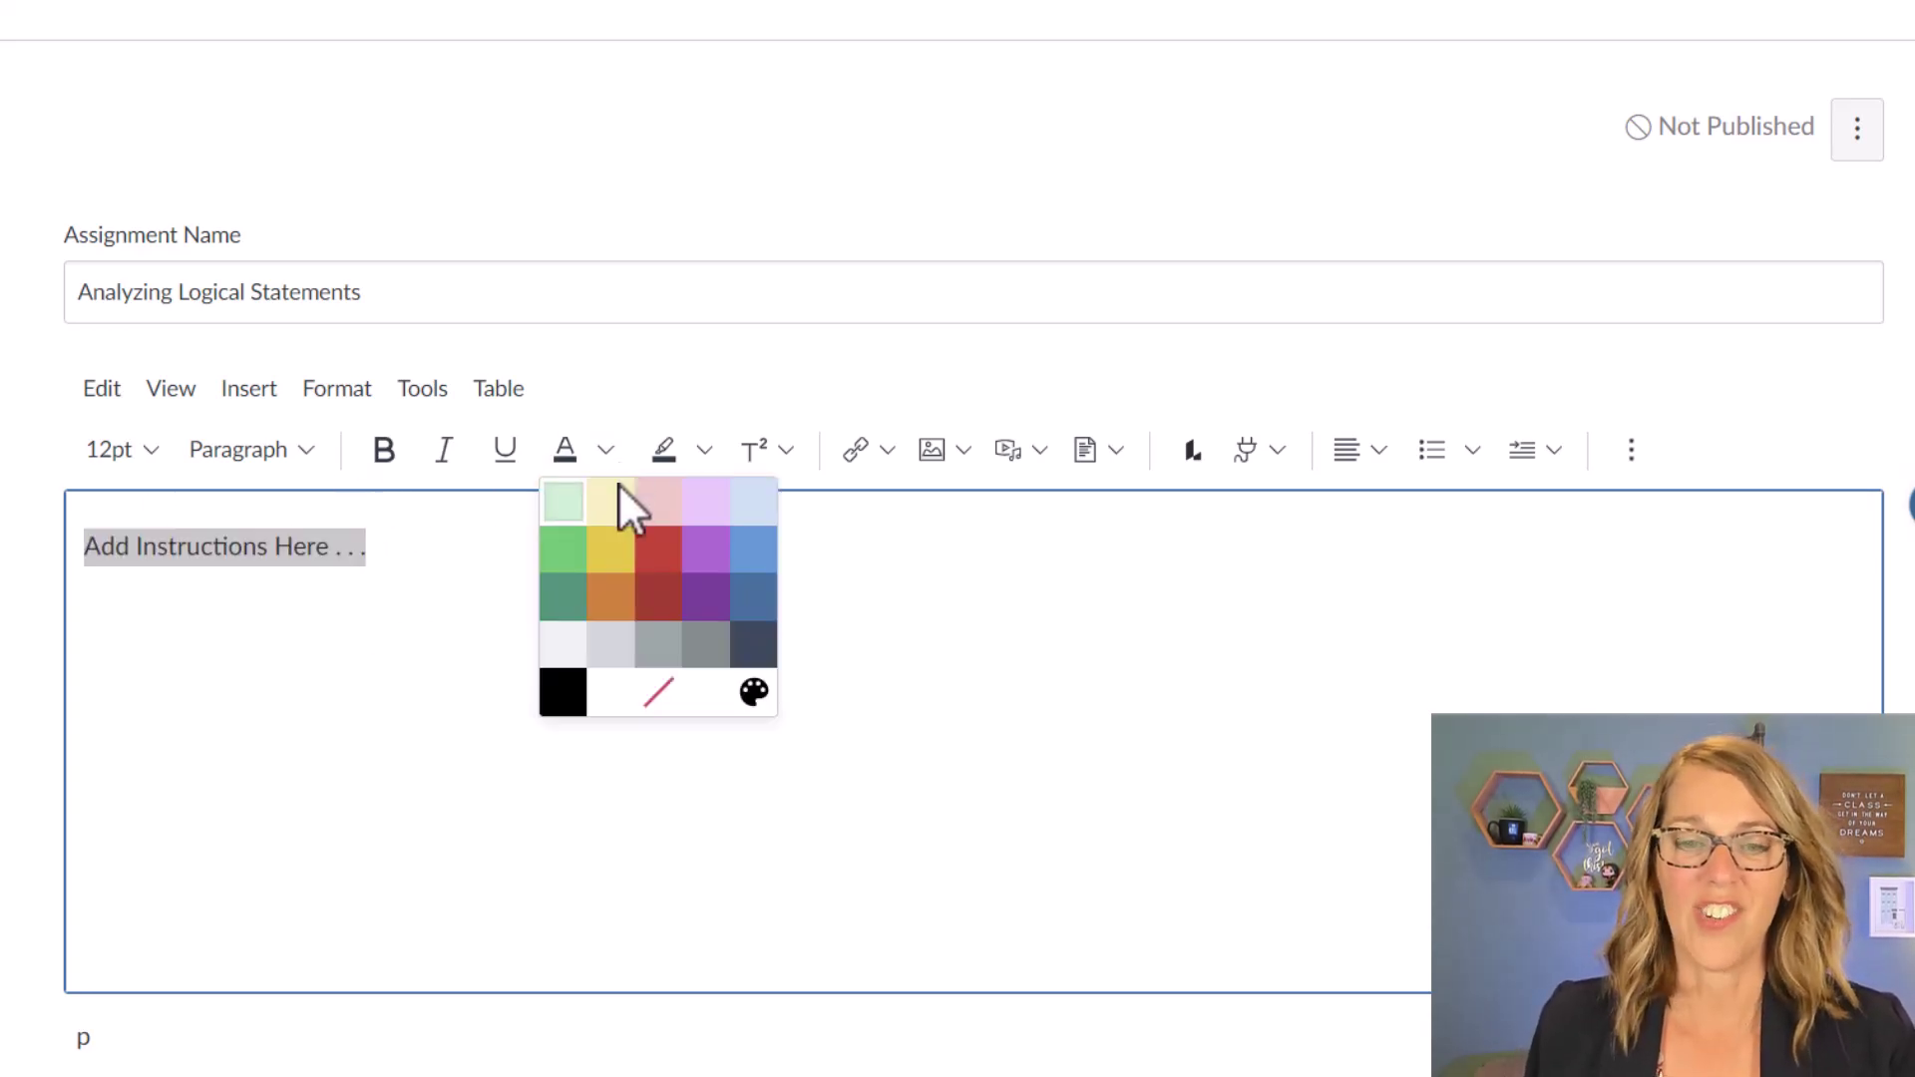
pyautogui.click(642, 548)
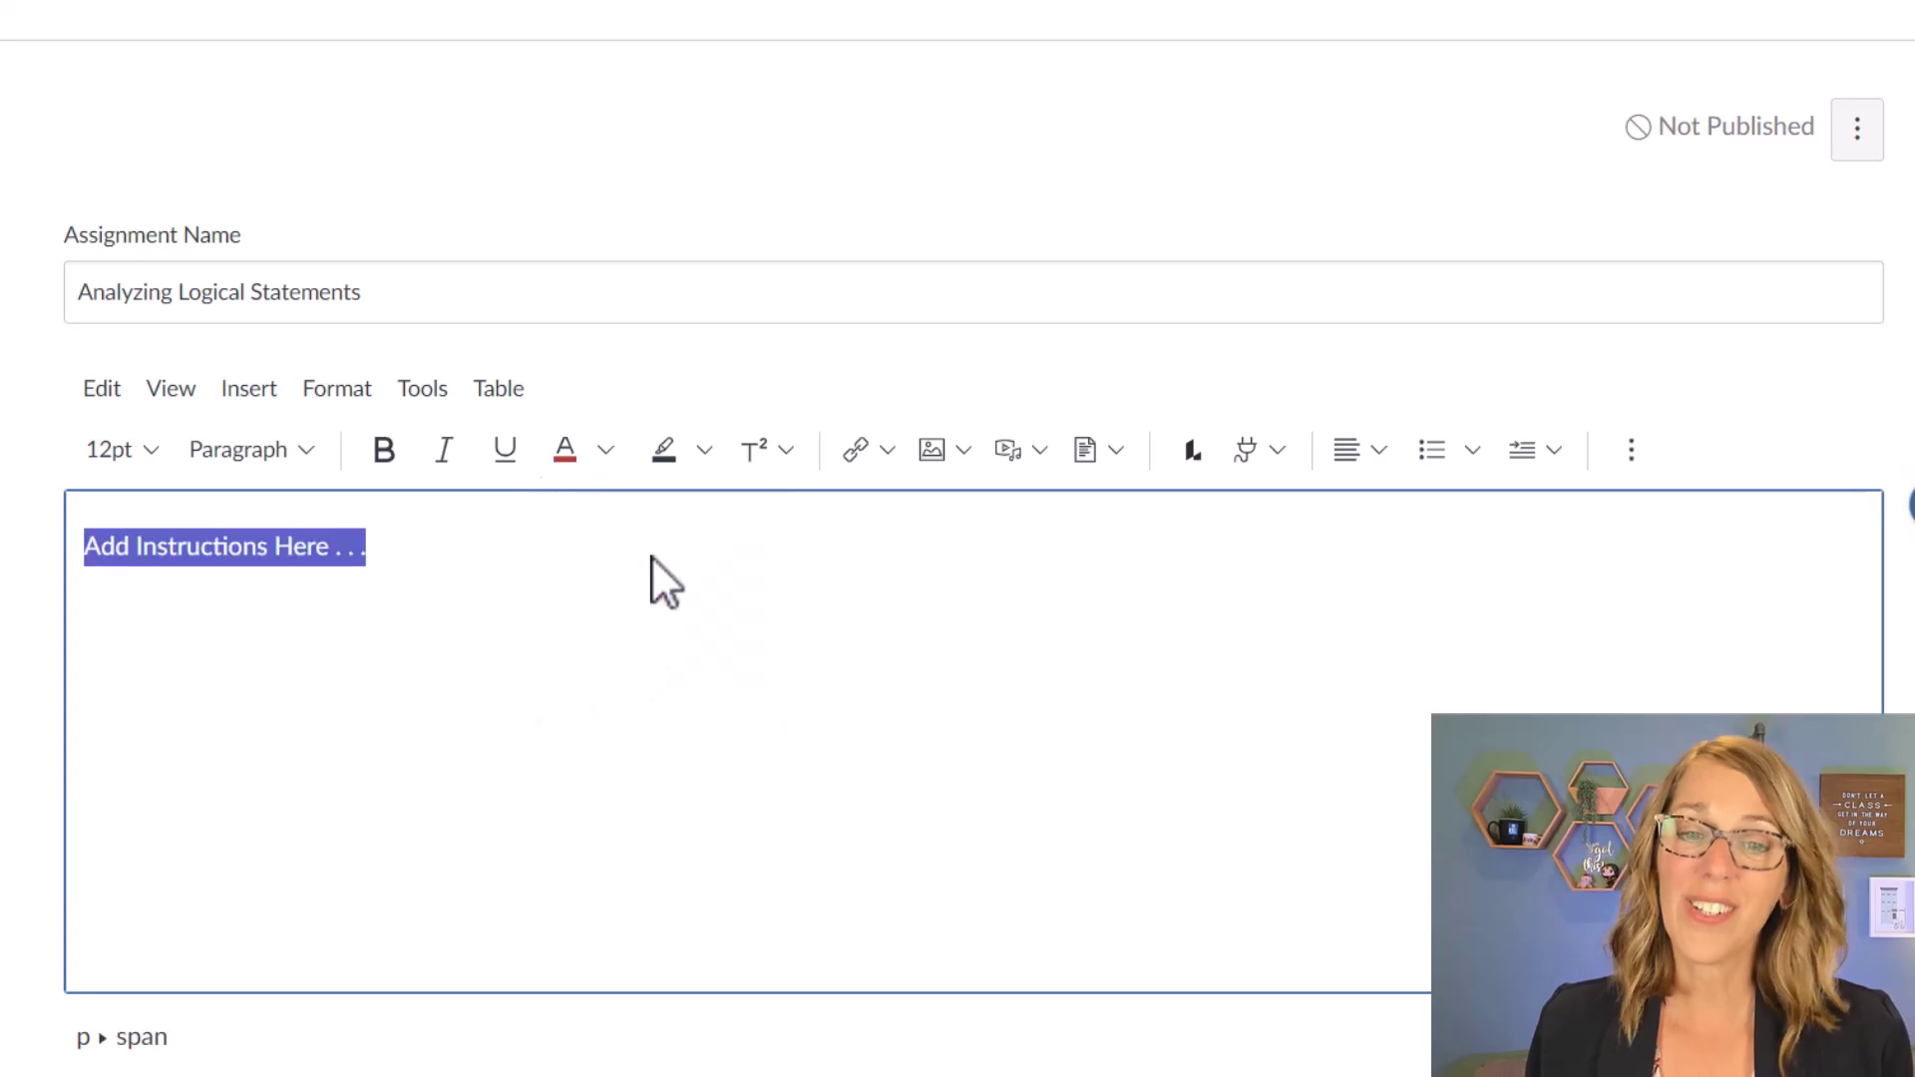
pyautogui.click(444, 459)
pyautogui.click(516, 555)
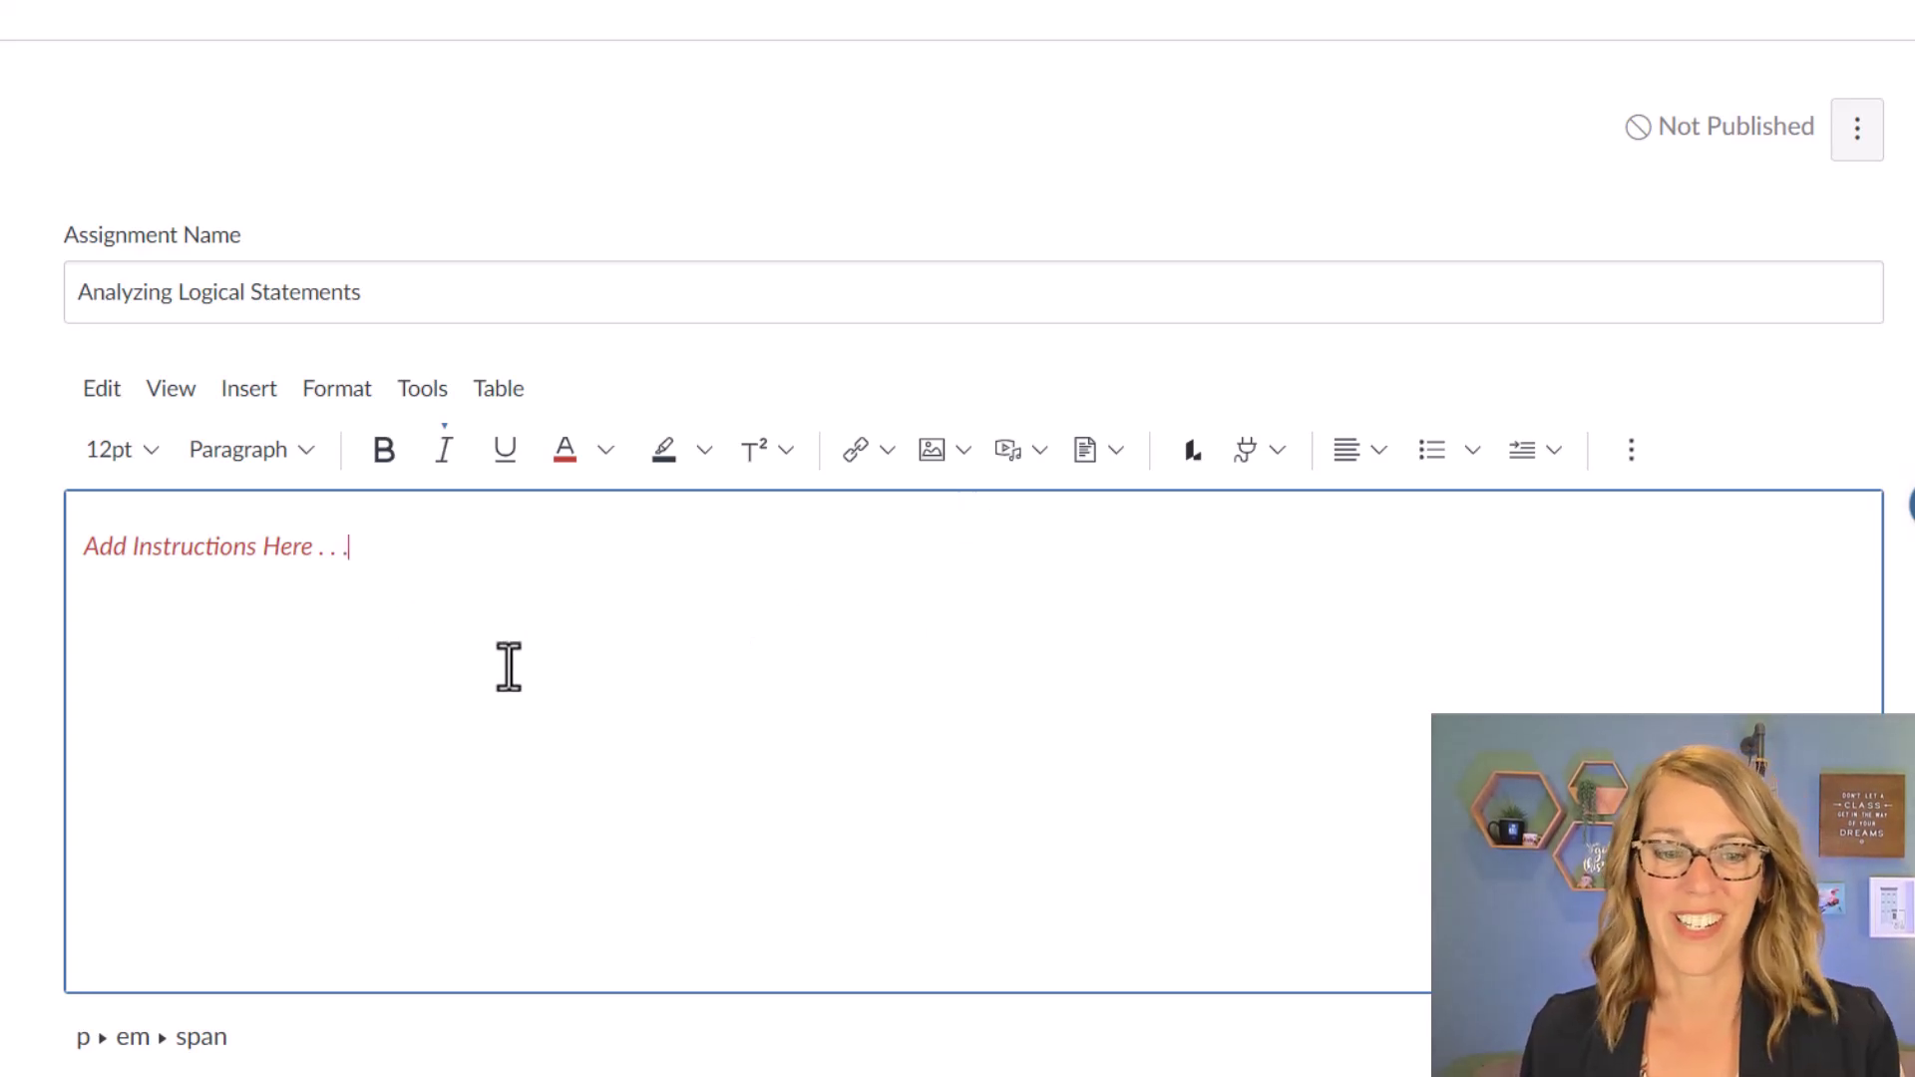
pyautogui.scroll(-5, 509, 666)
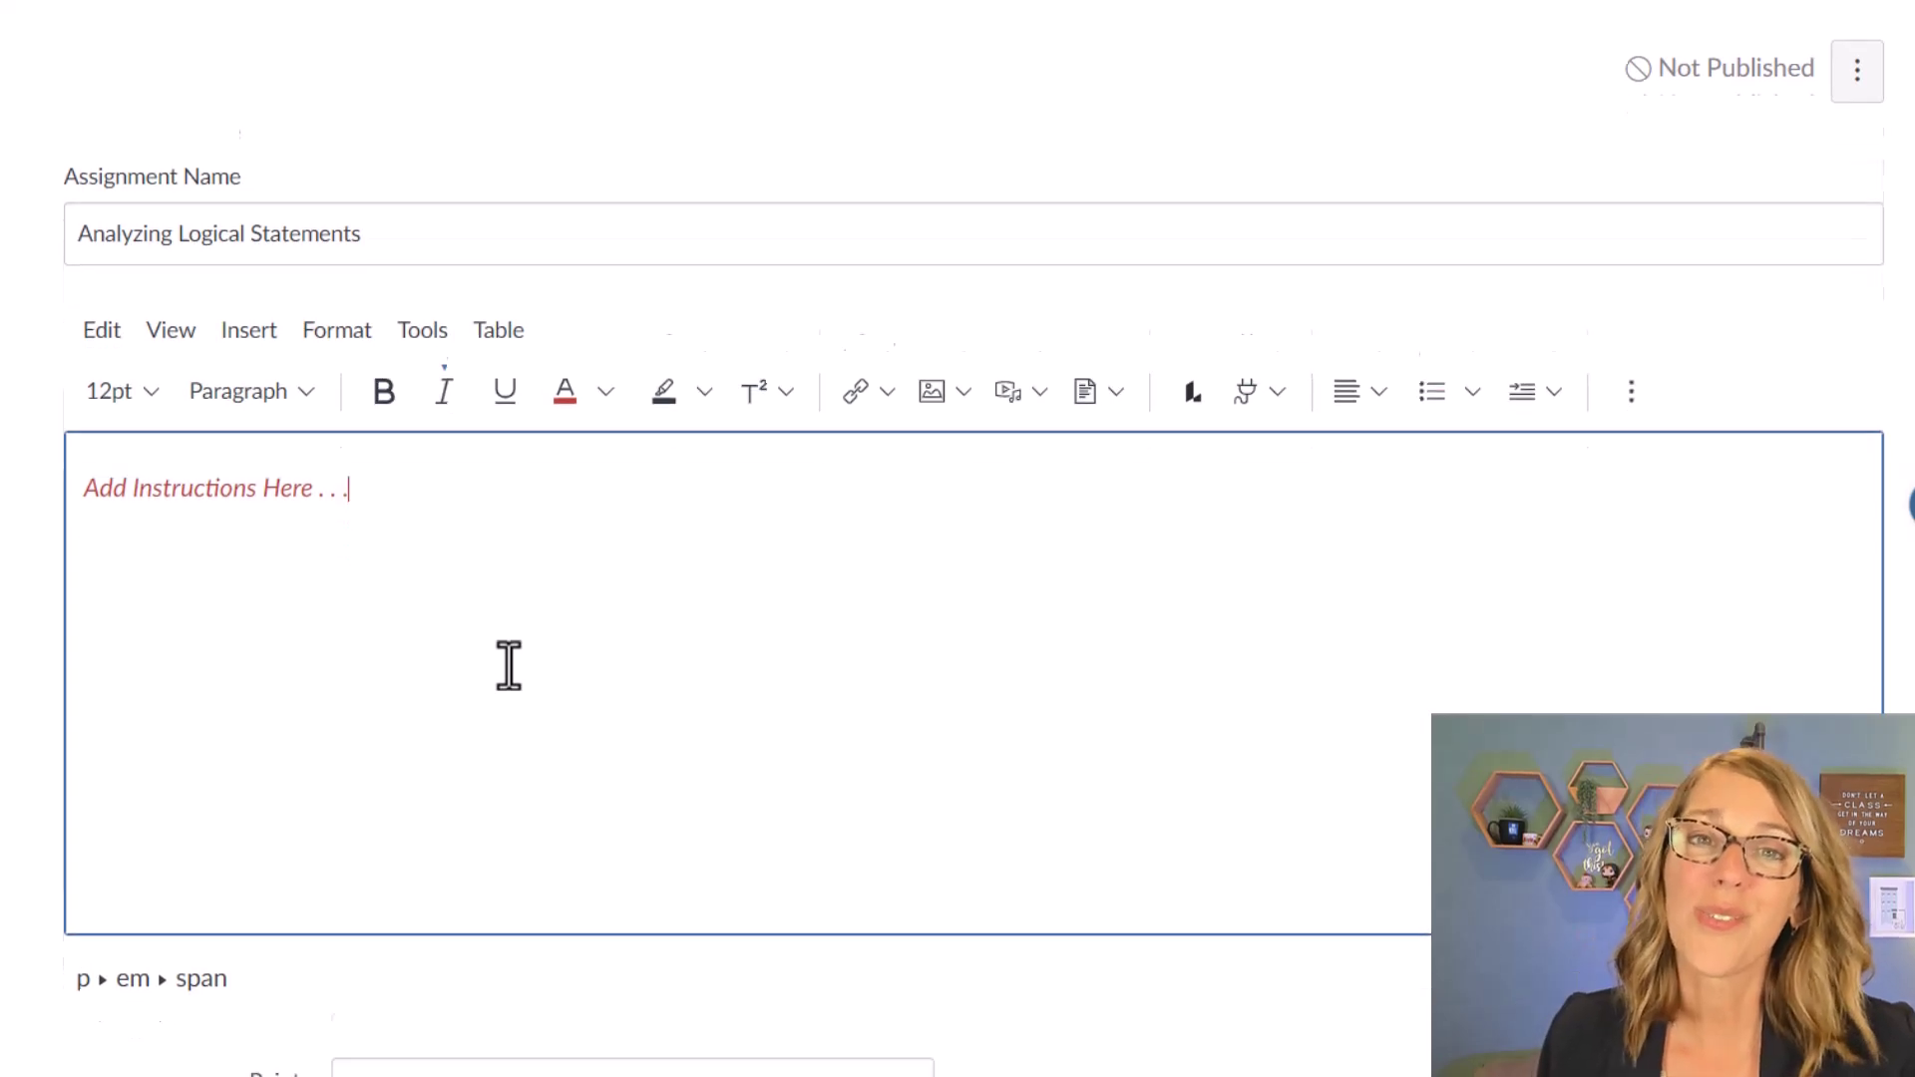
pyautogui.doubleClick(370, 679)
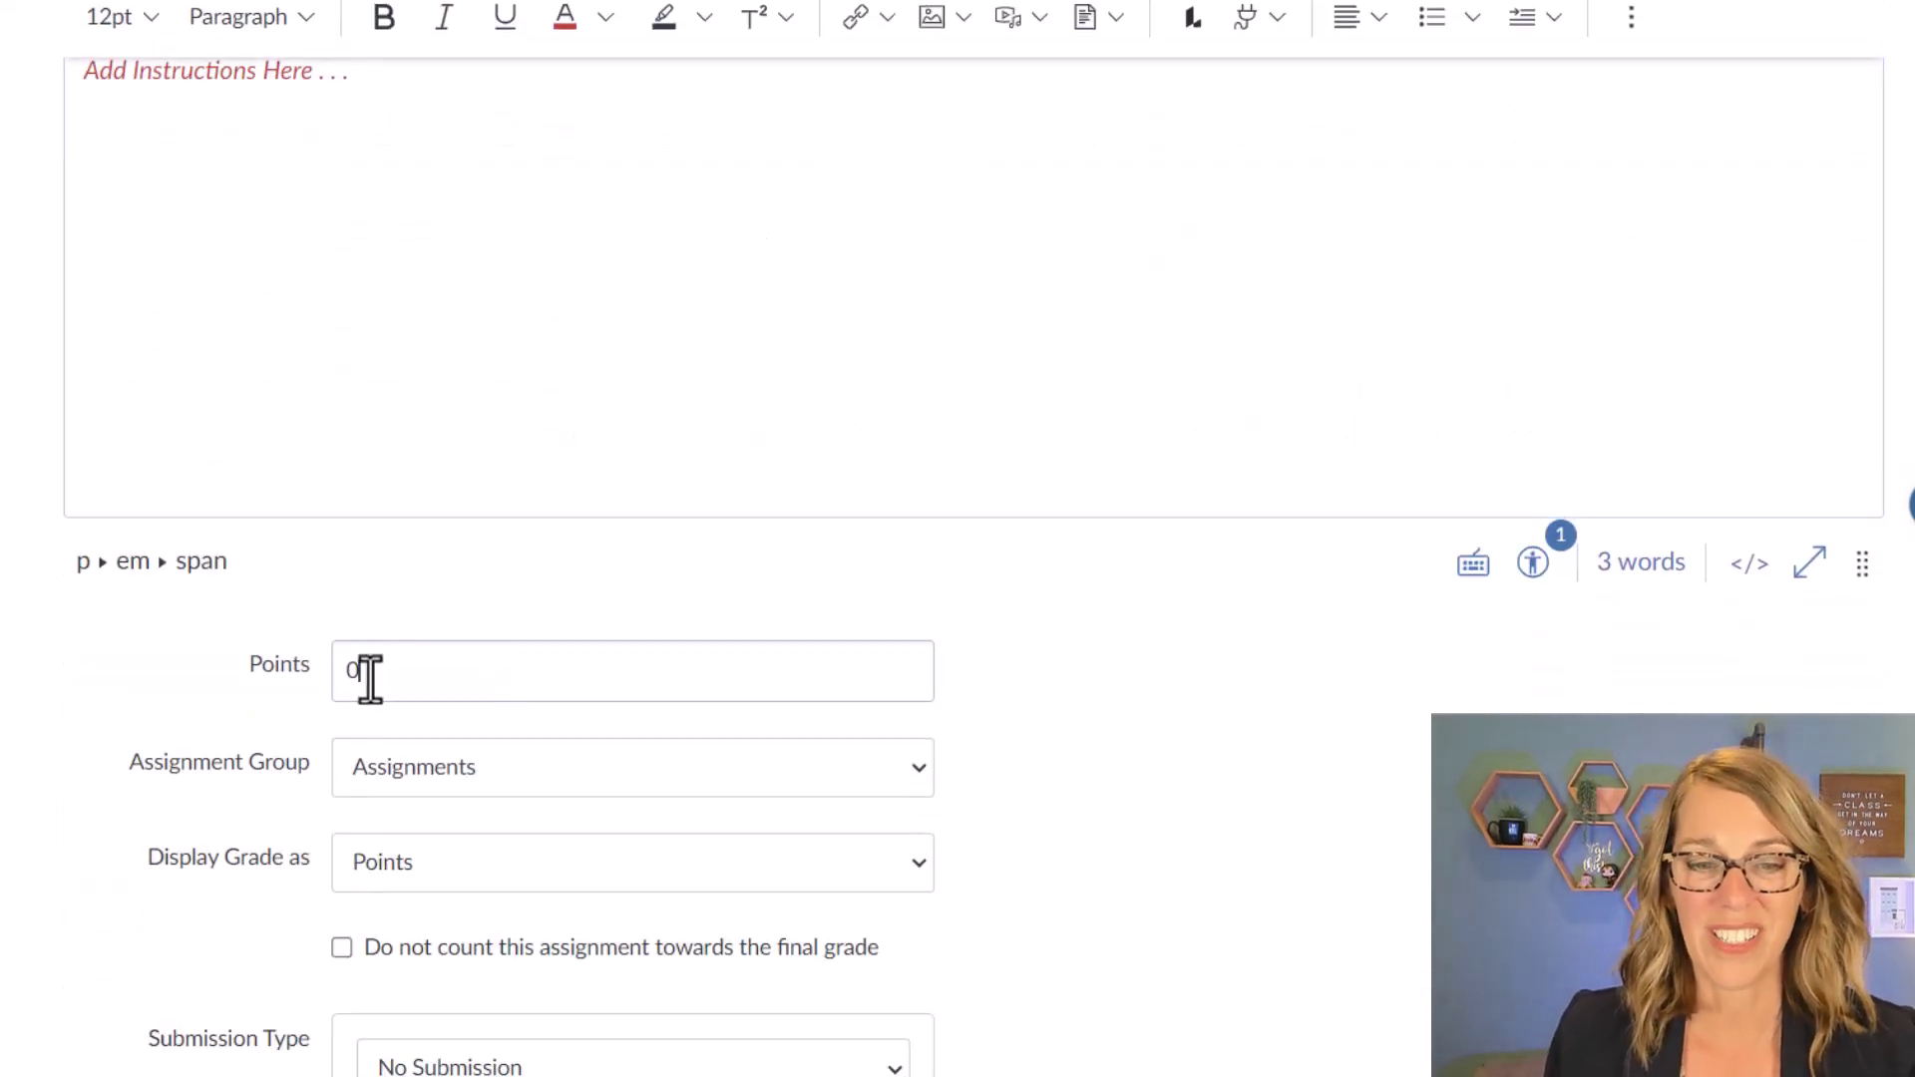
pyautogui.write('10')
pyautogui.click(504, 692)
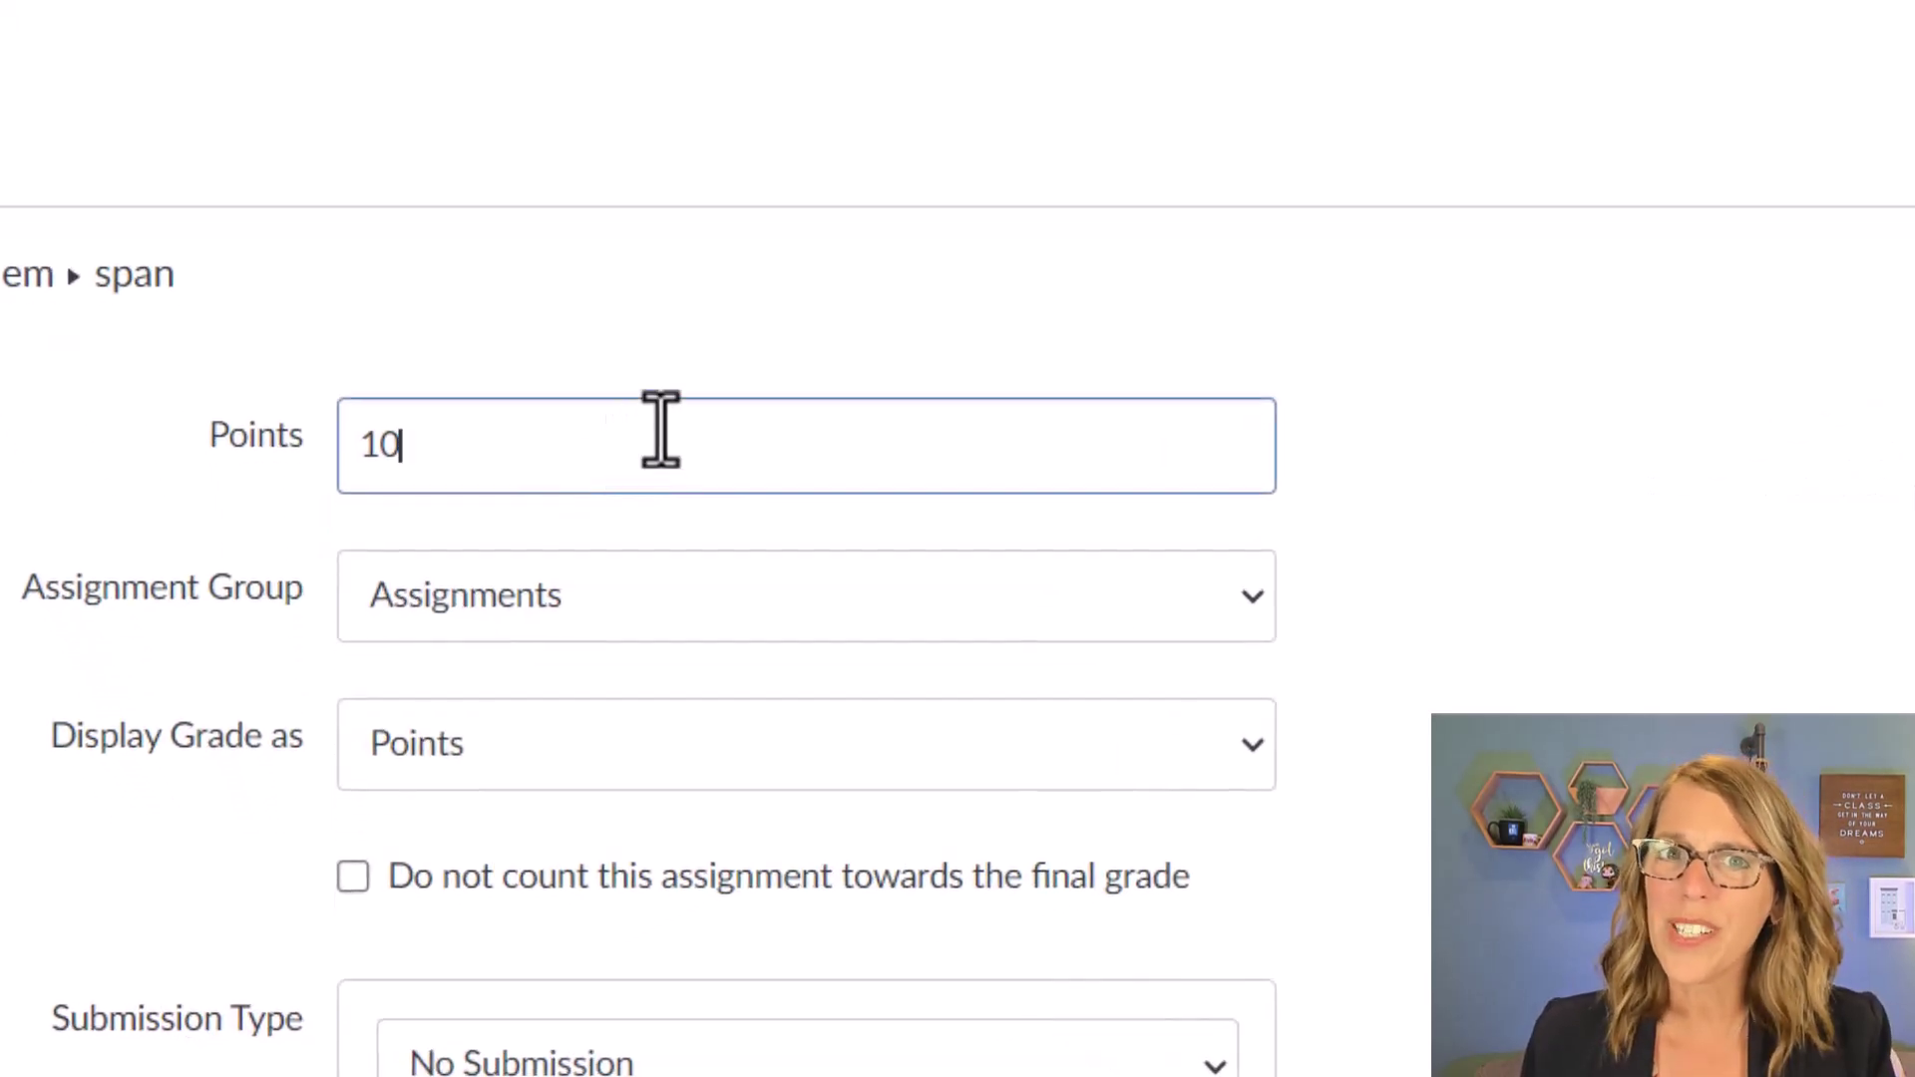
pyautogui.click(1253, 598)
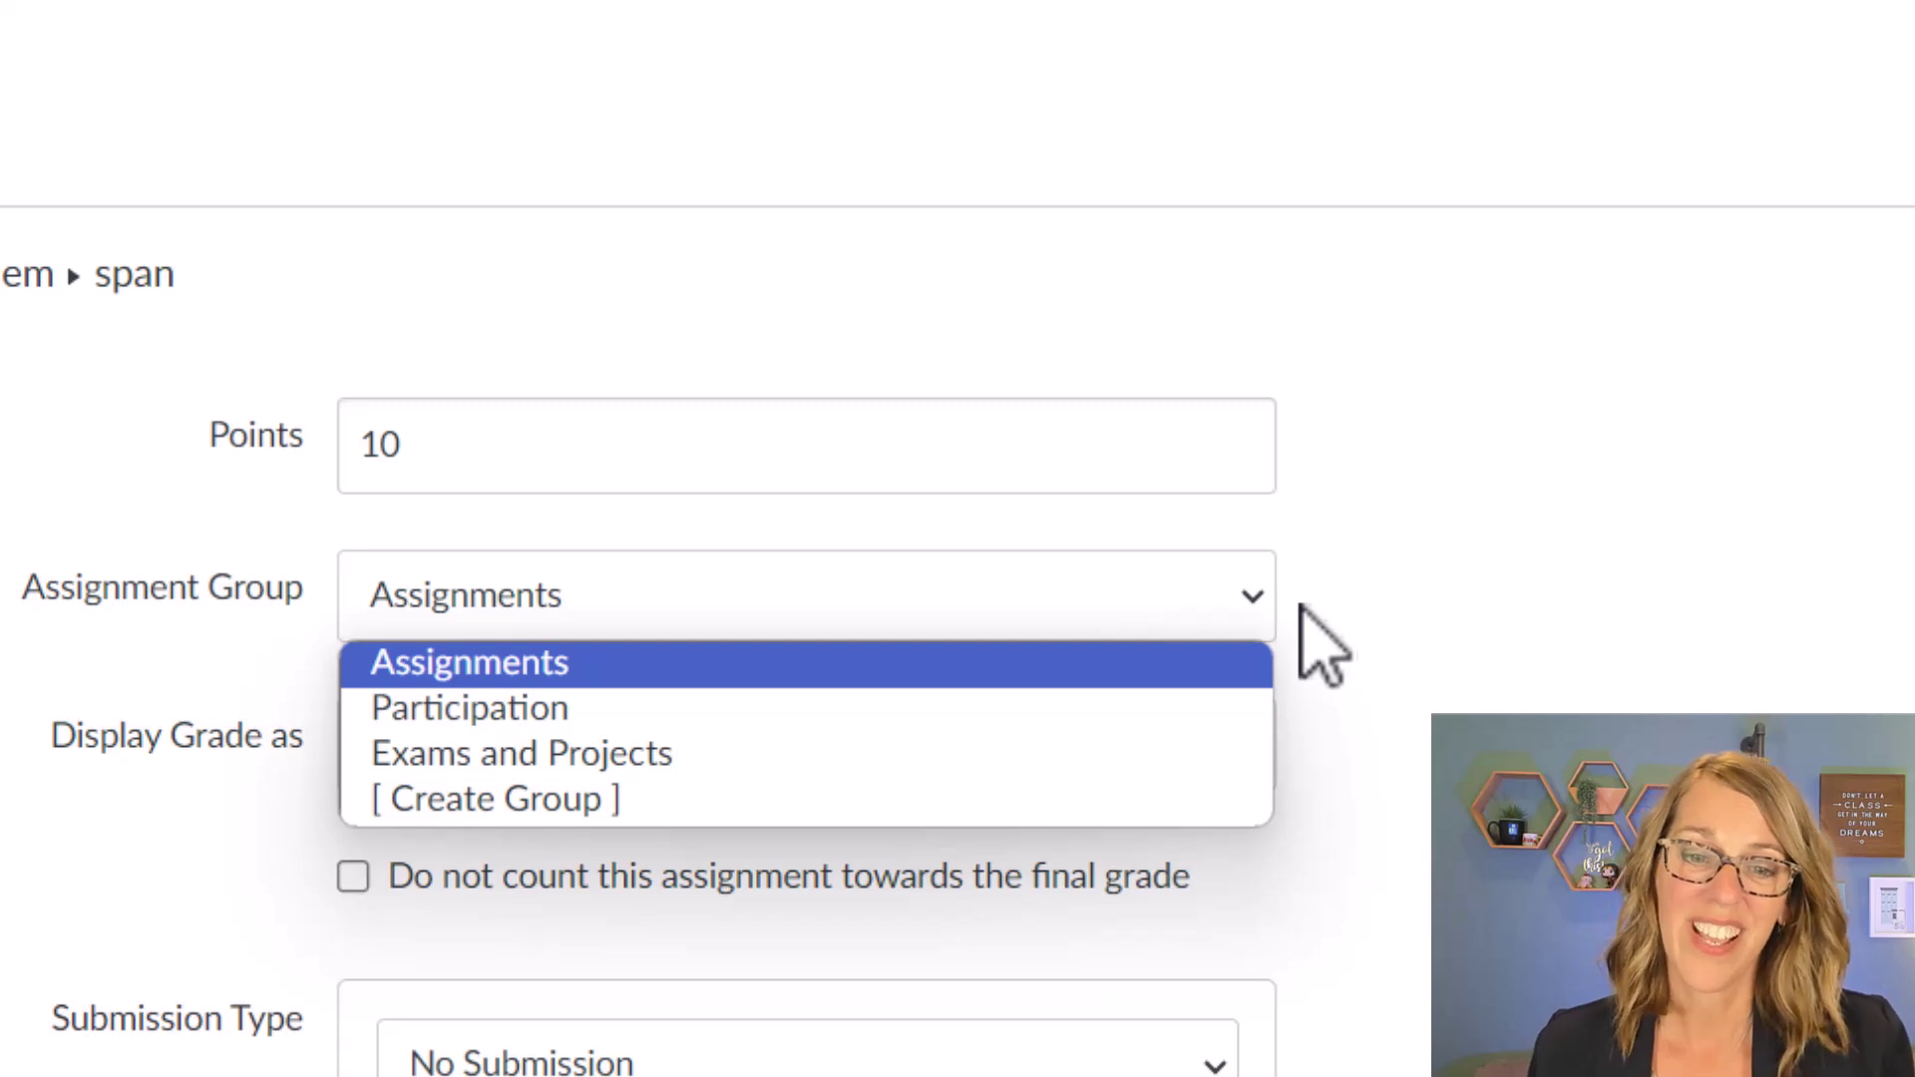
pyautogui.click(608, 673)
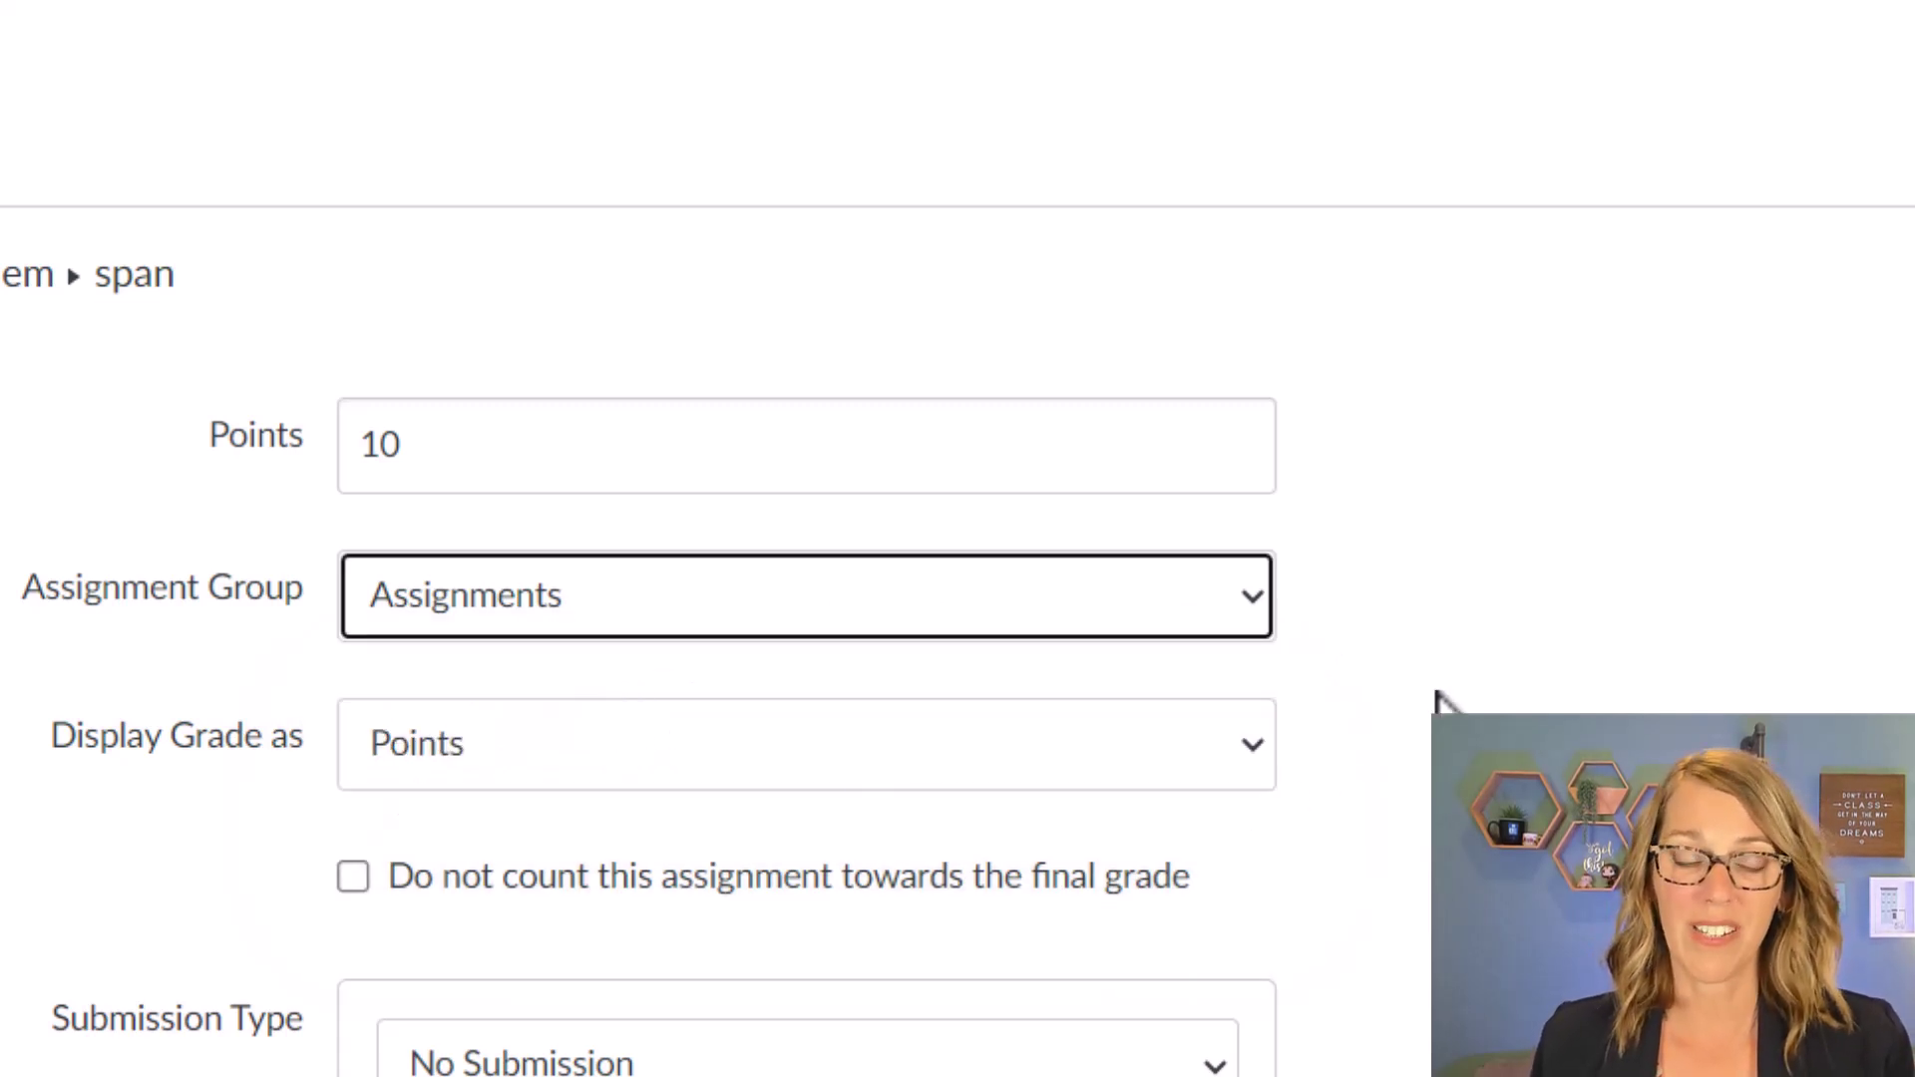
pyautogui.click(1252, 251)
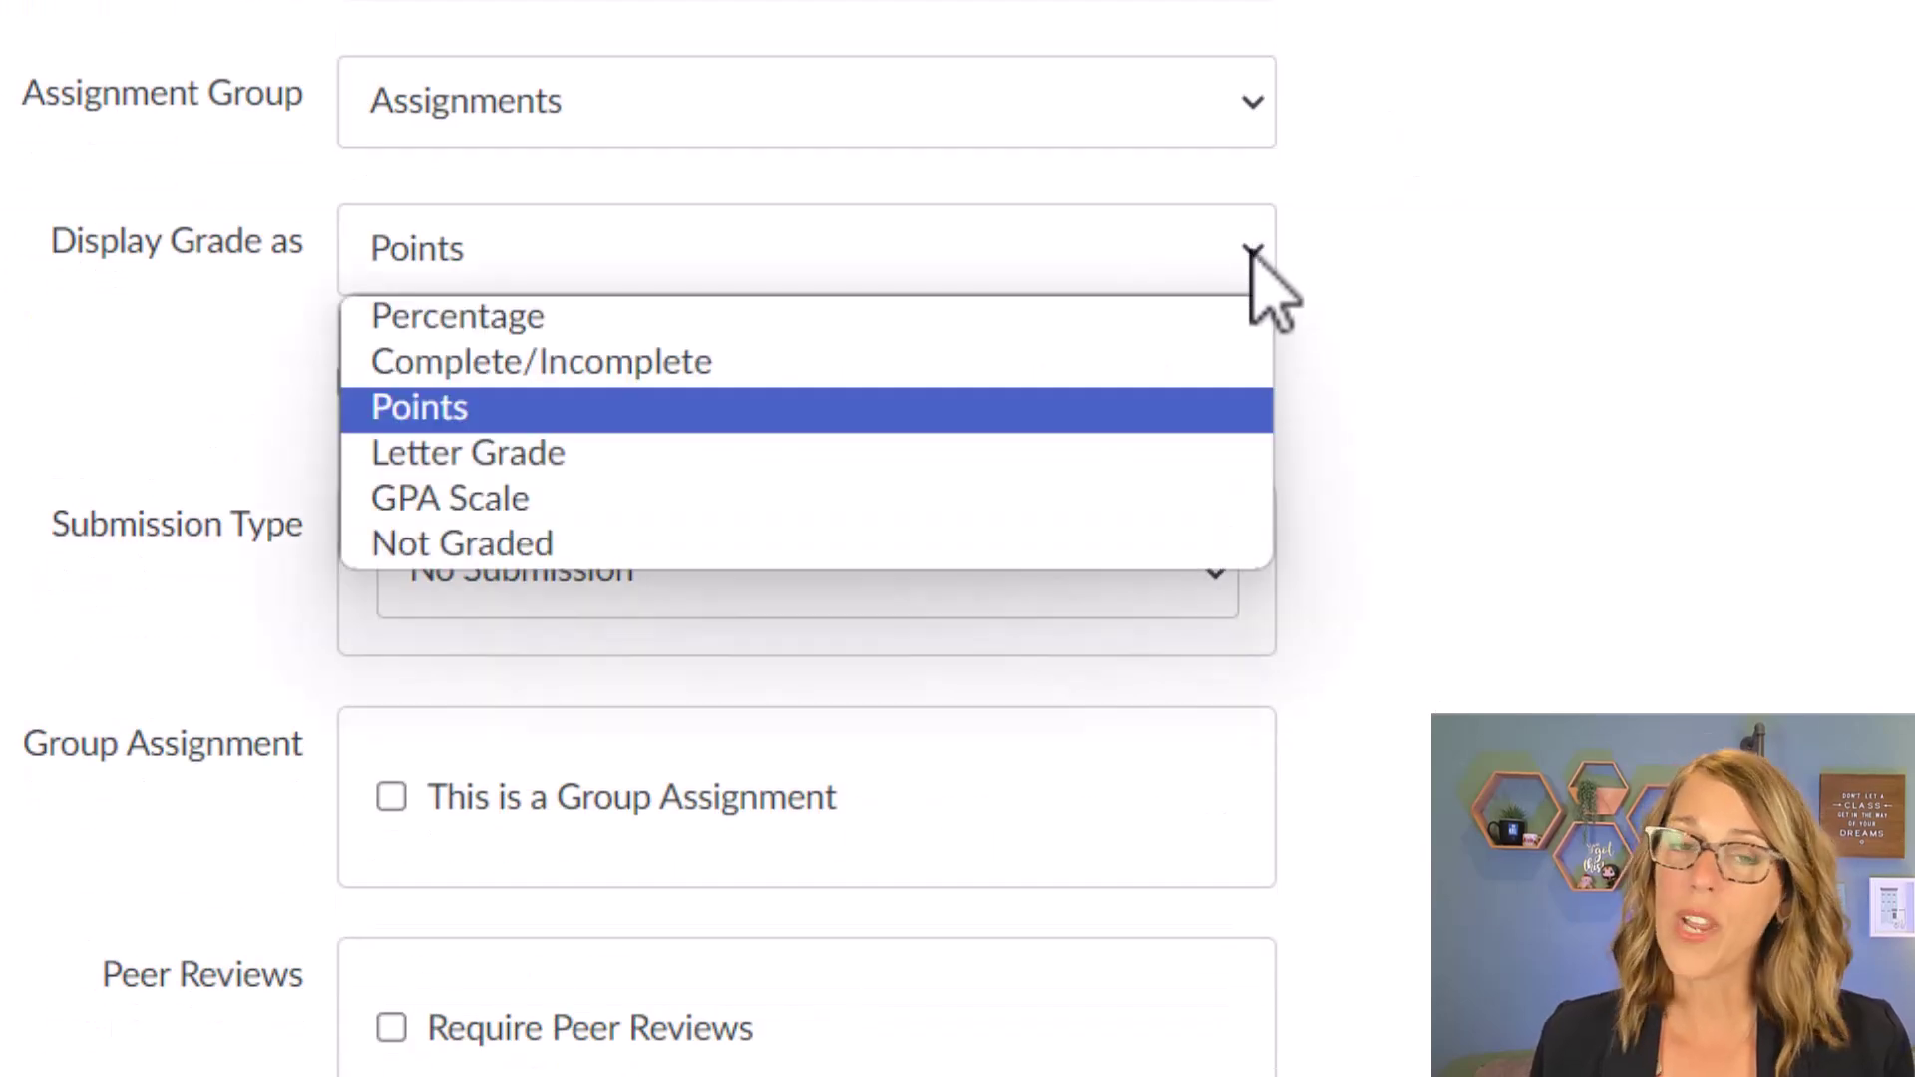
pyautogui.click(1252, 251)
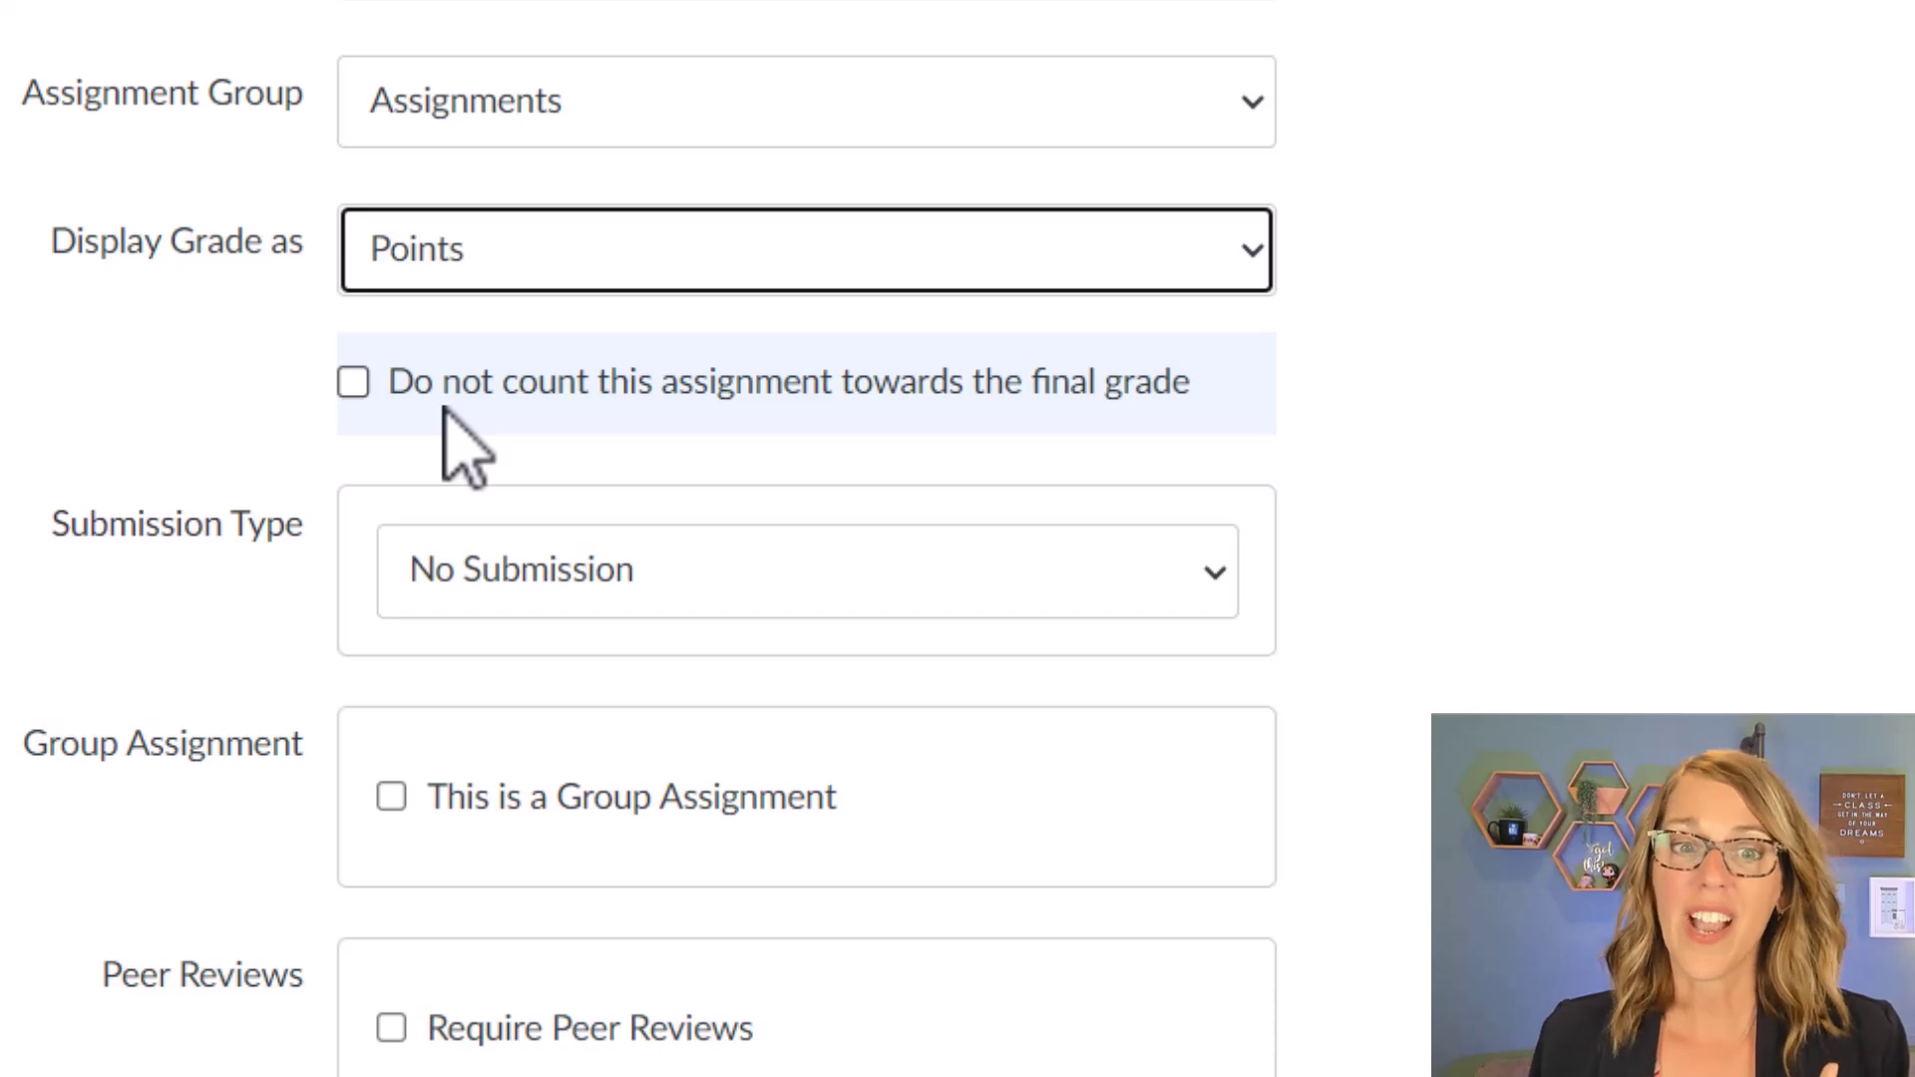
pyautogui.scroll(-2, 1556, 554)
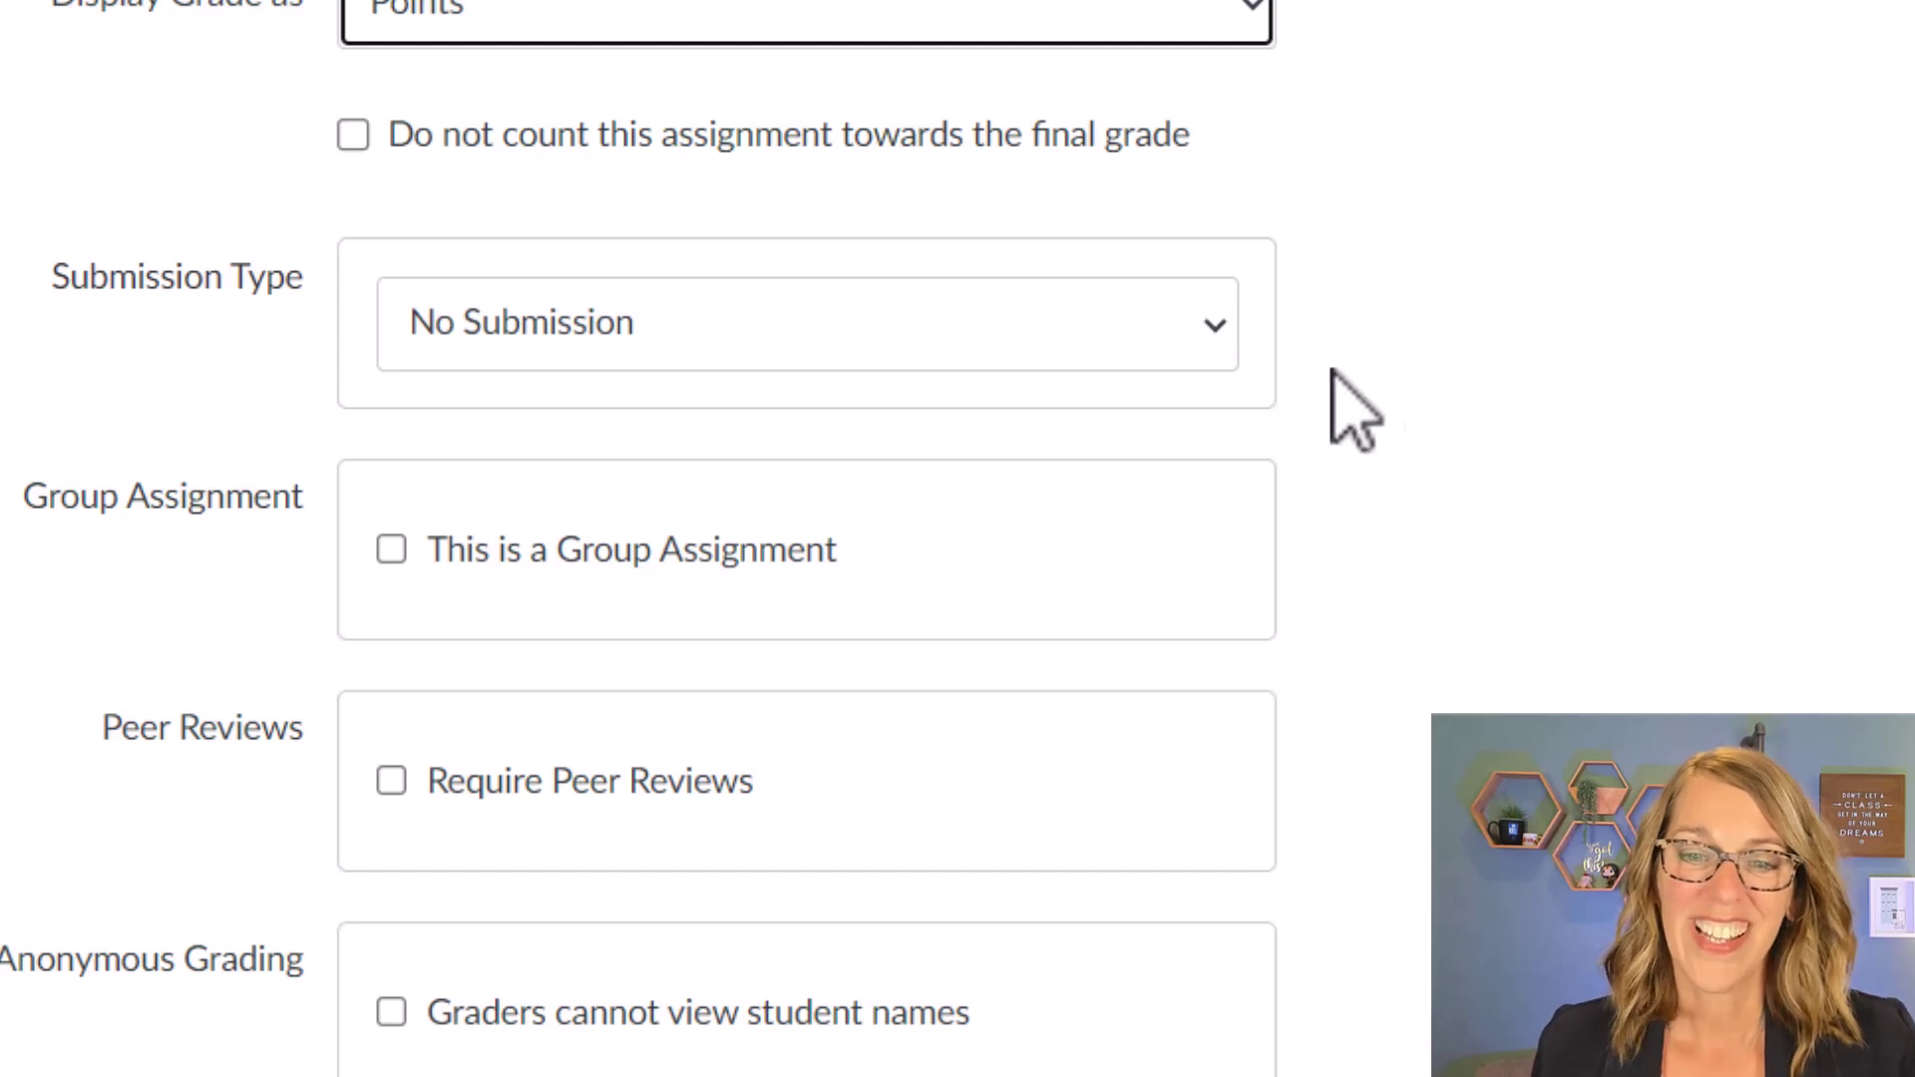
pyautogui.click(1213, 325)
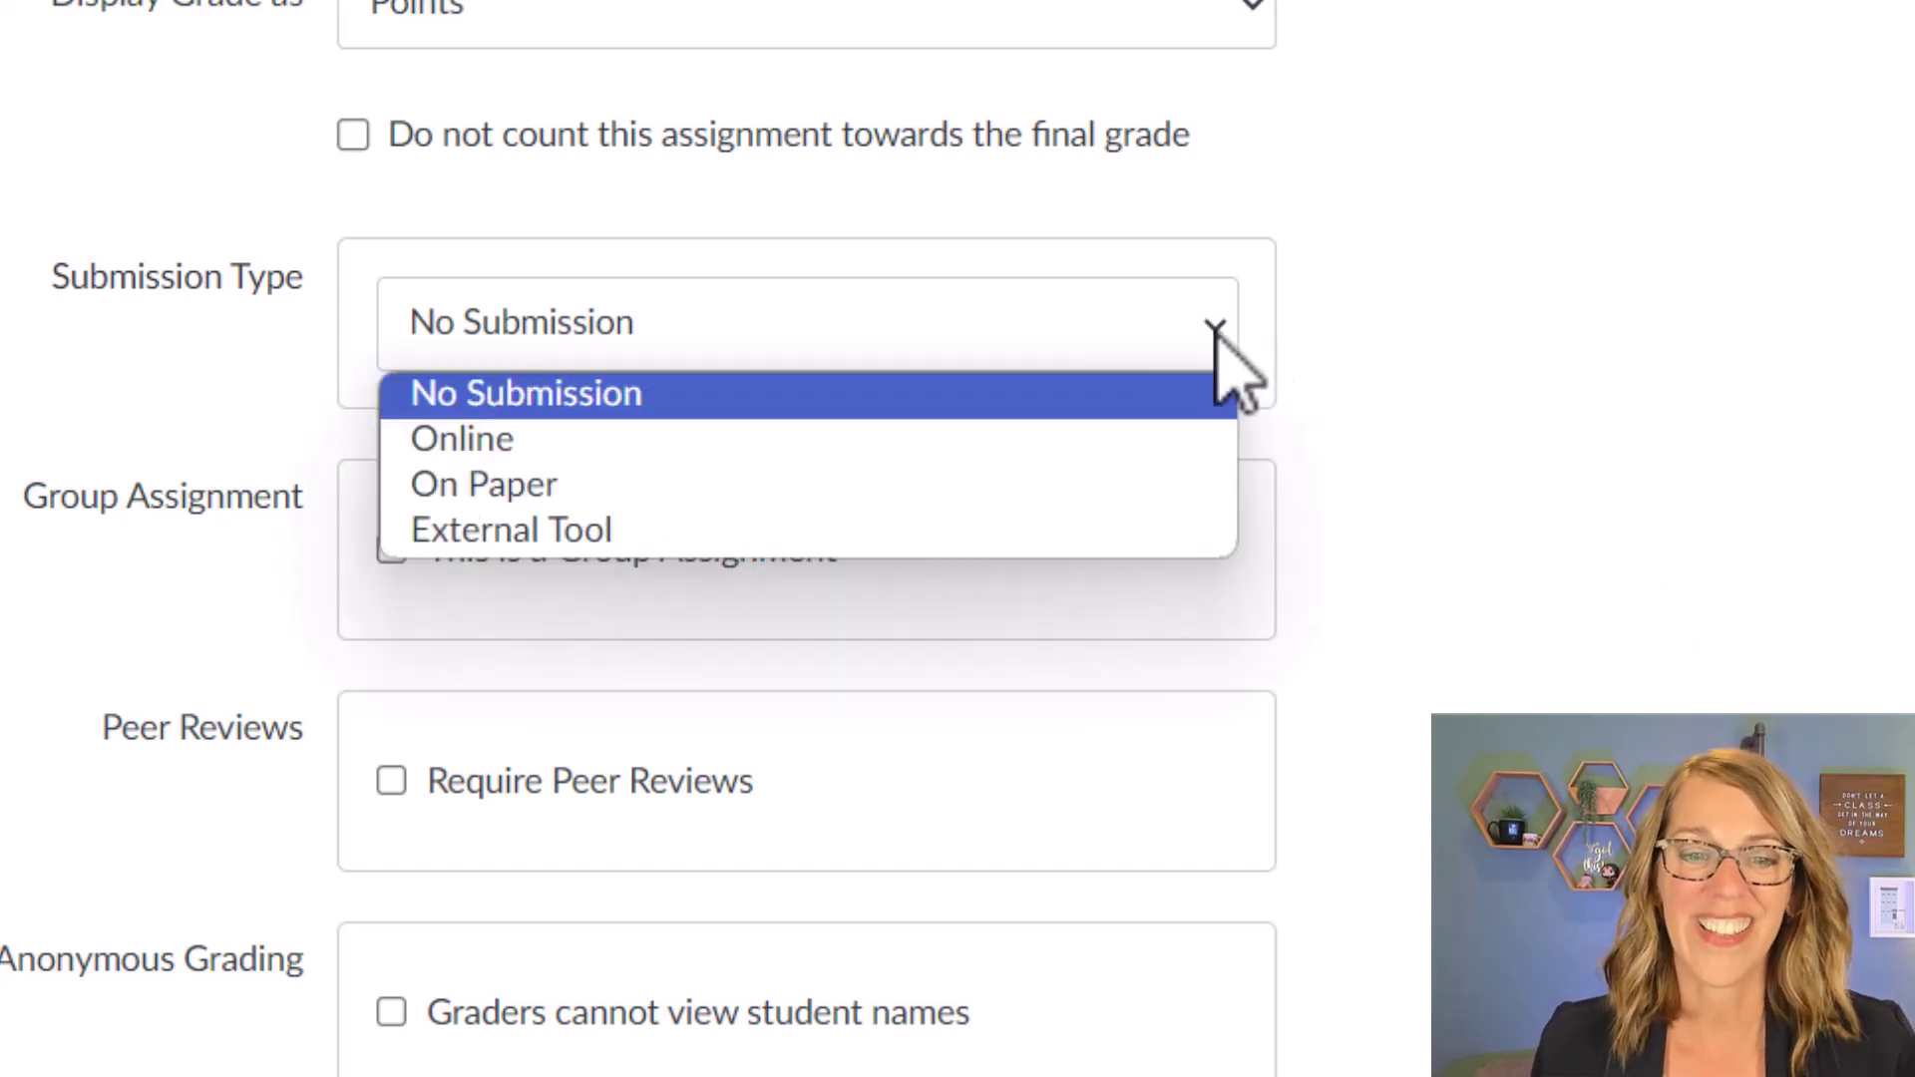
pyautogui.click(596, 399)
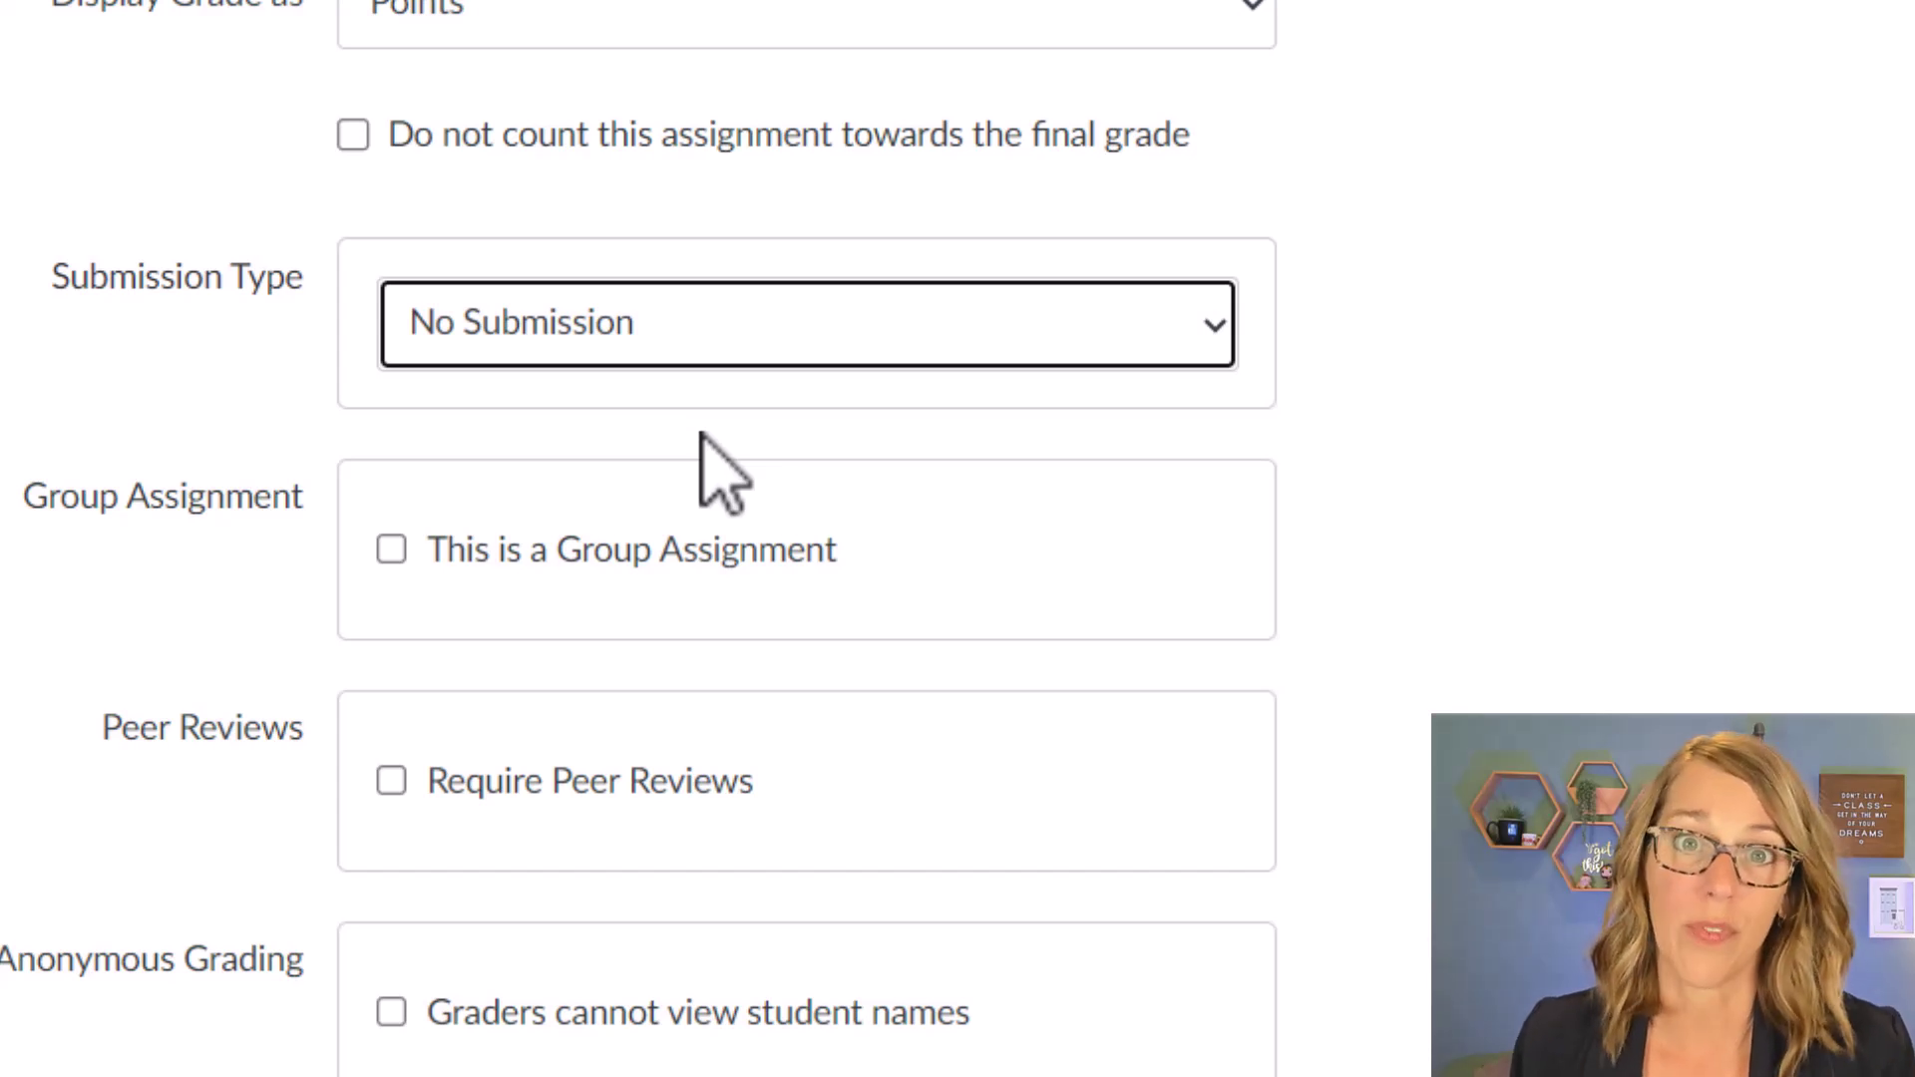
# - Make it an Online submission accepting Text Entry, Website URL and Media Recordings
pyautogui.click(1217, 331)
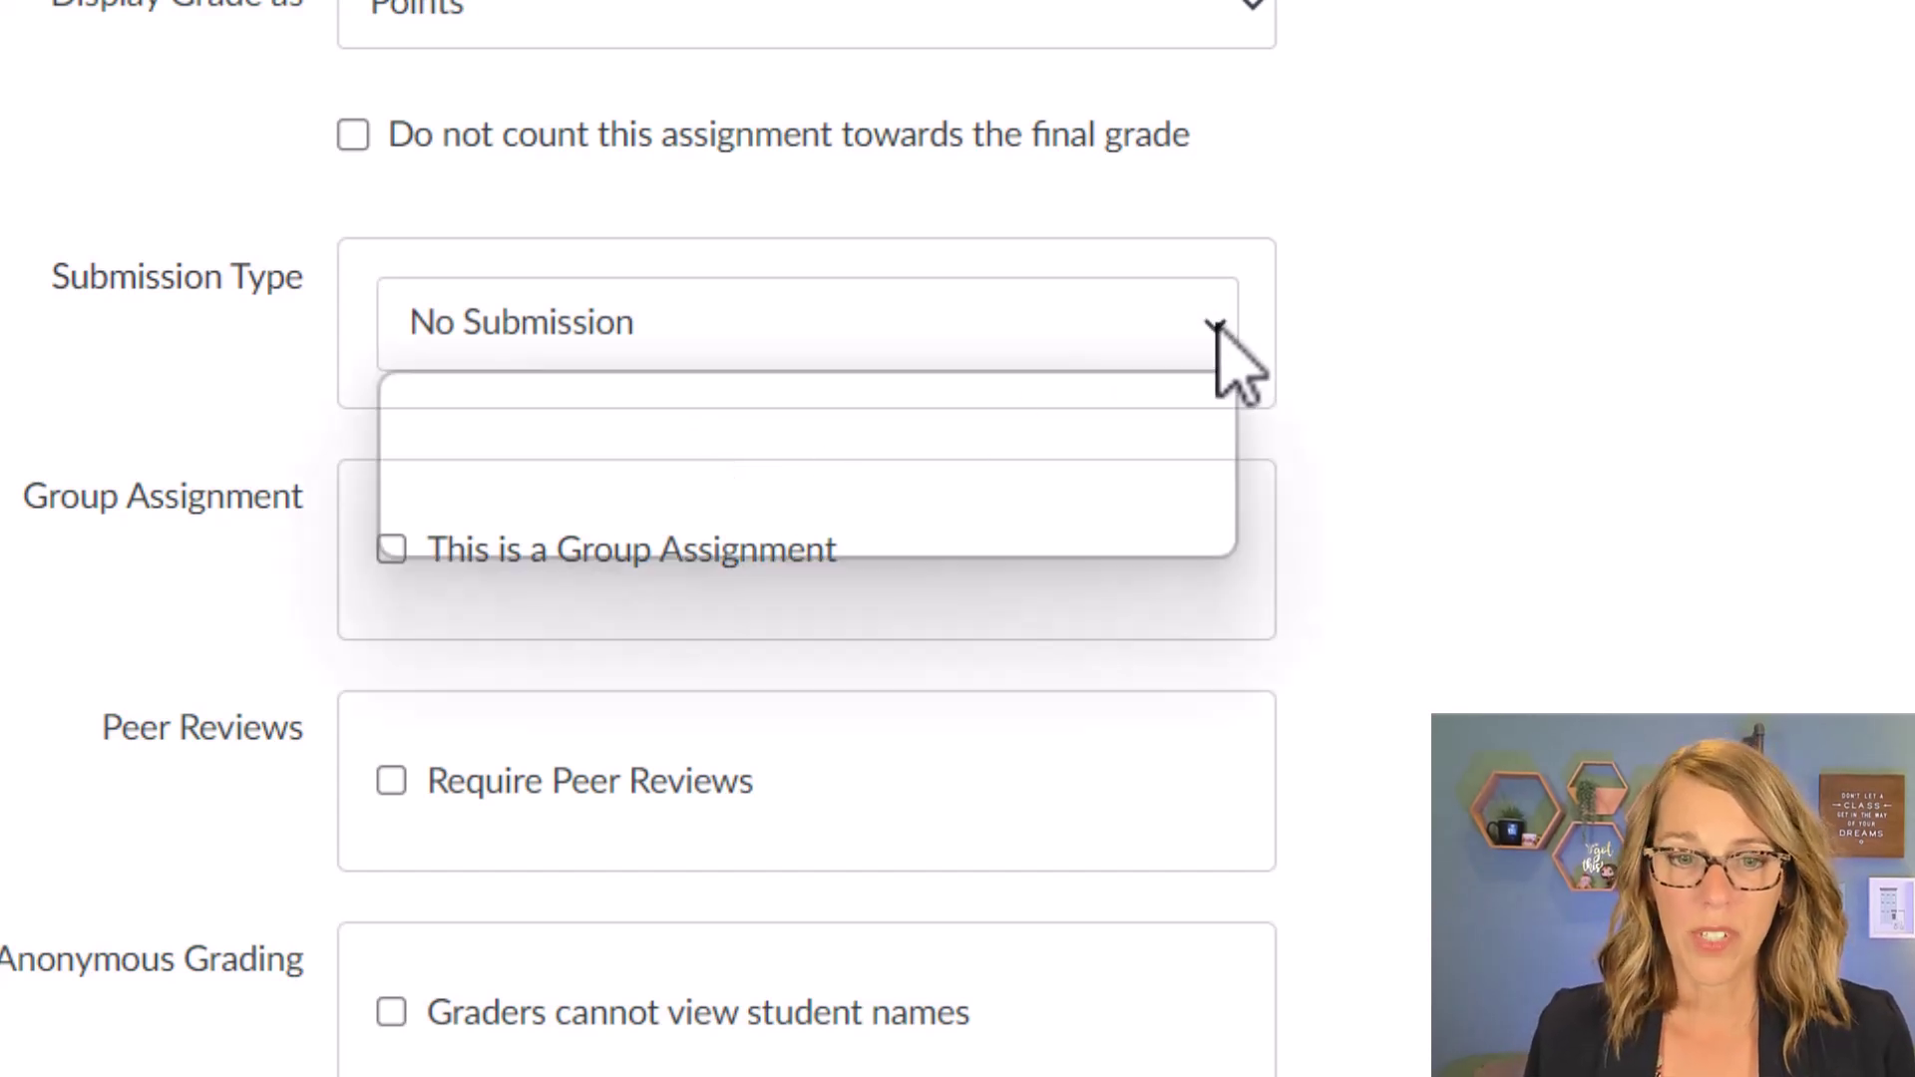
pyautogui.click(590, 441)
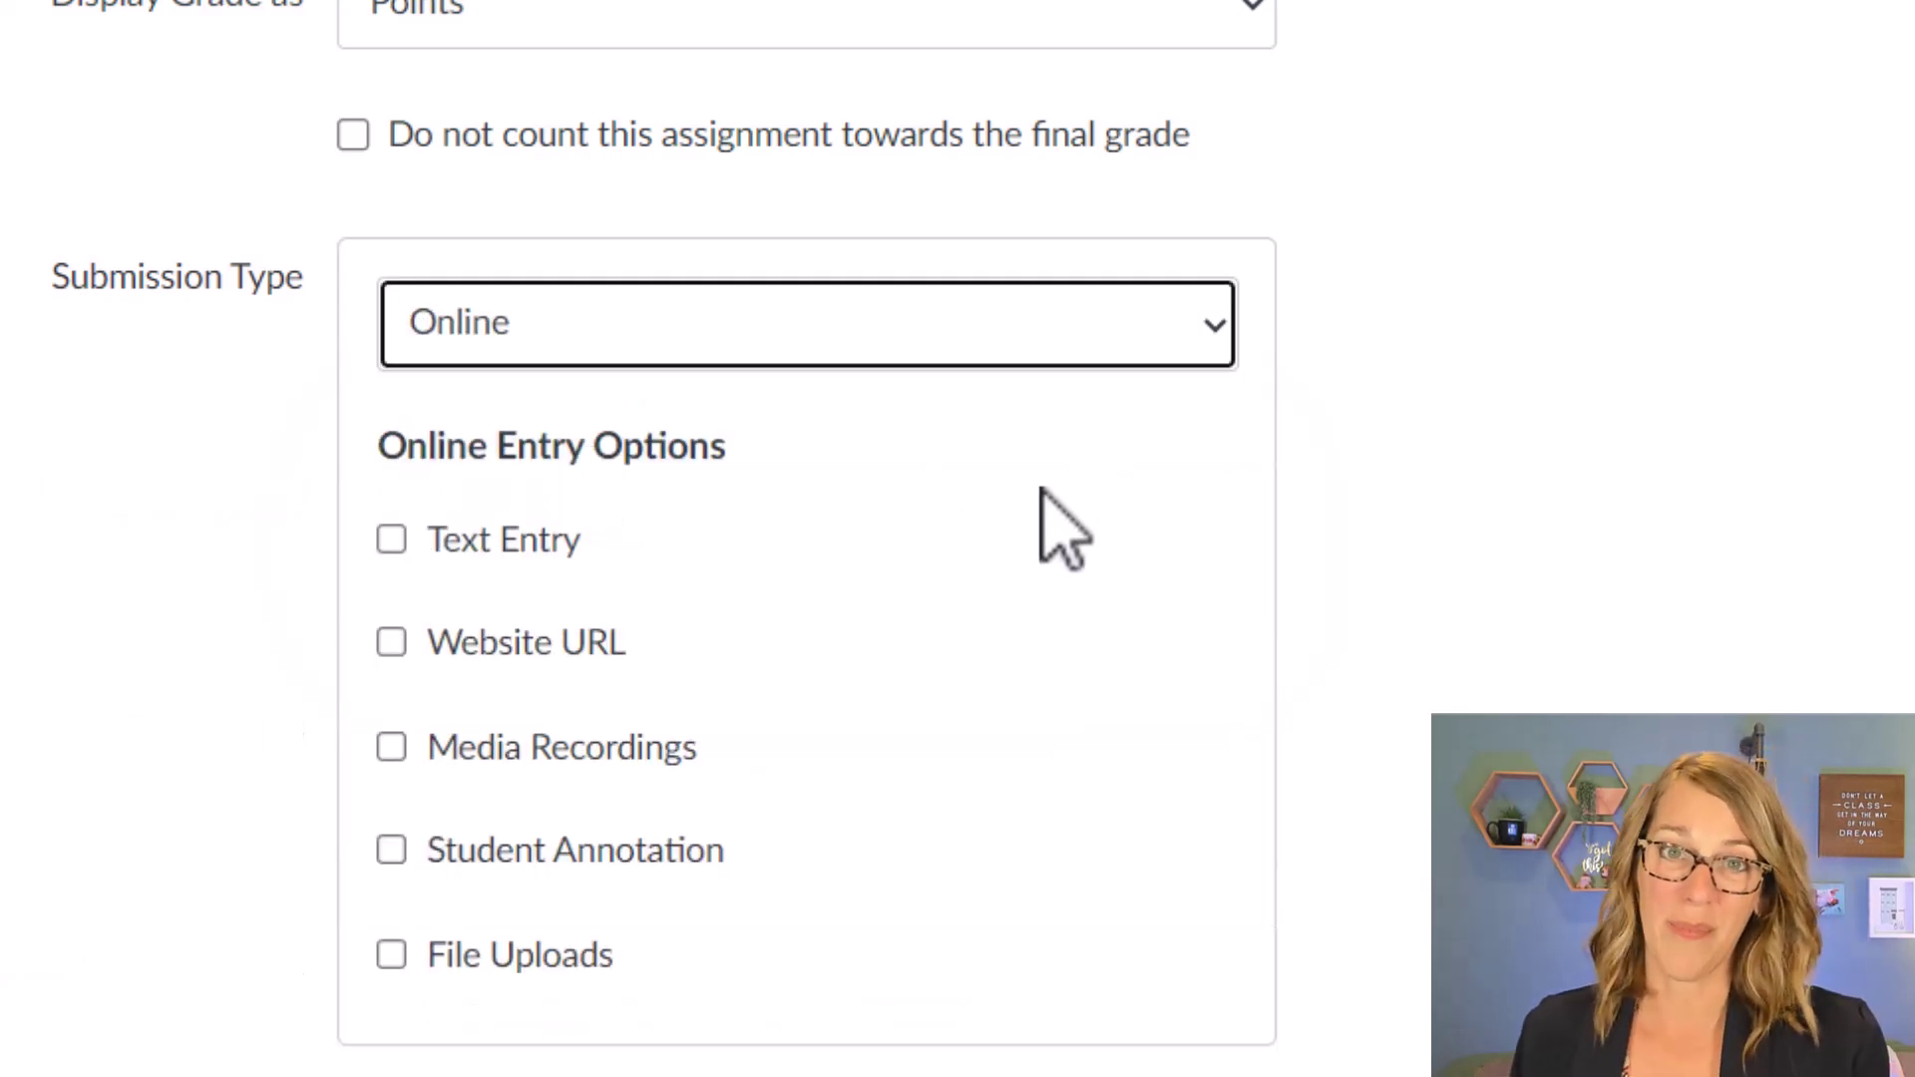
pyautogui.click(414, 546)
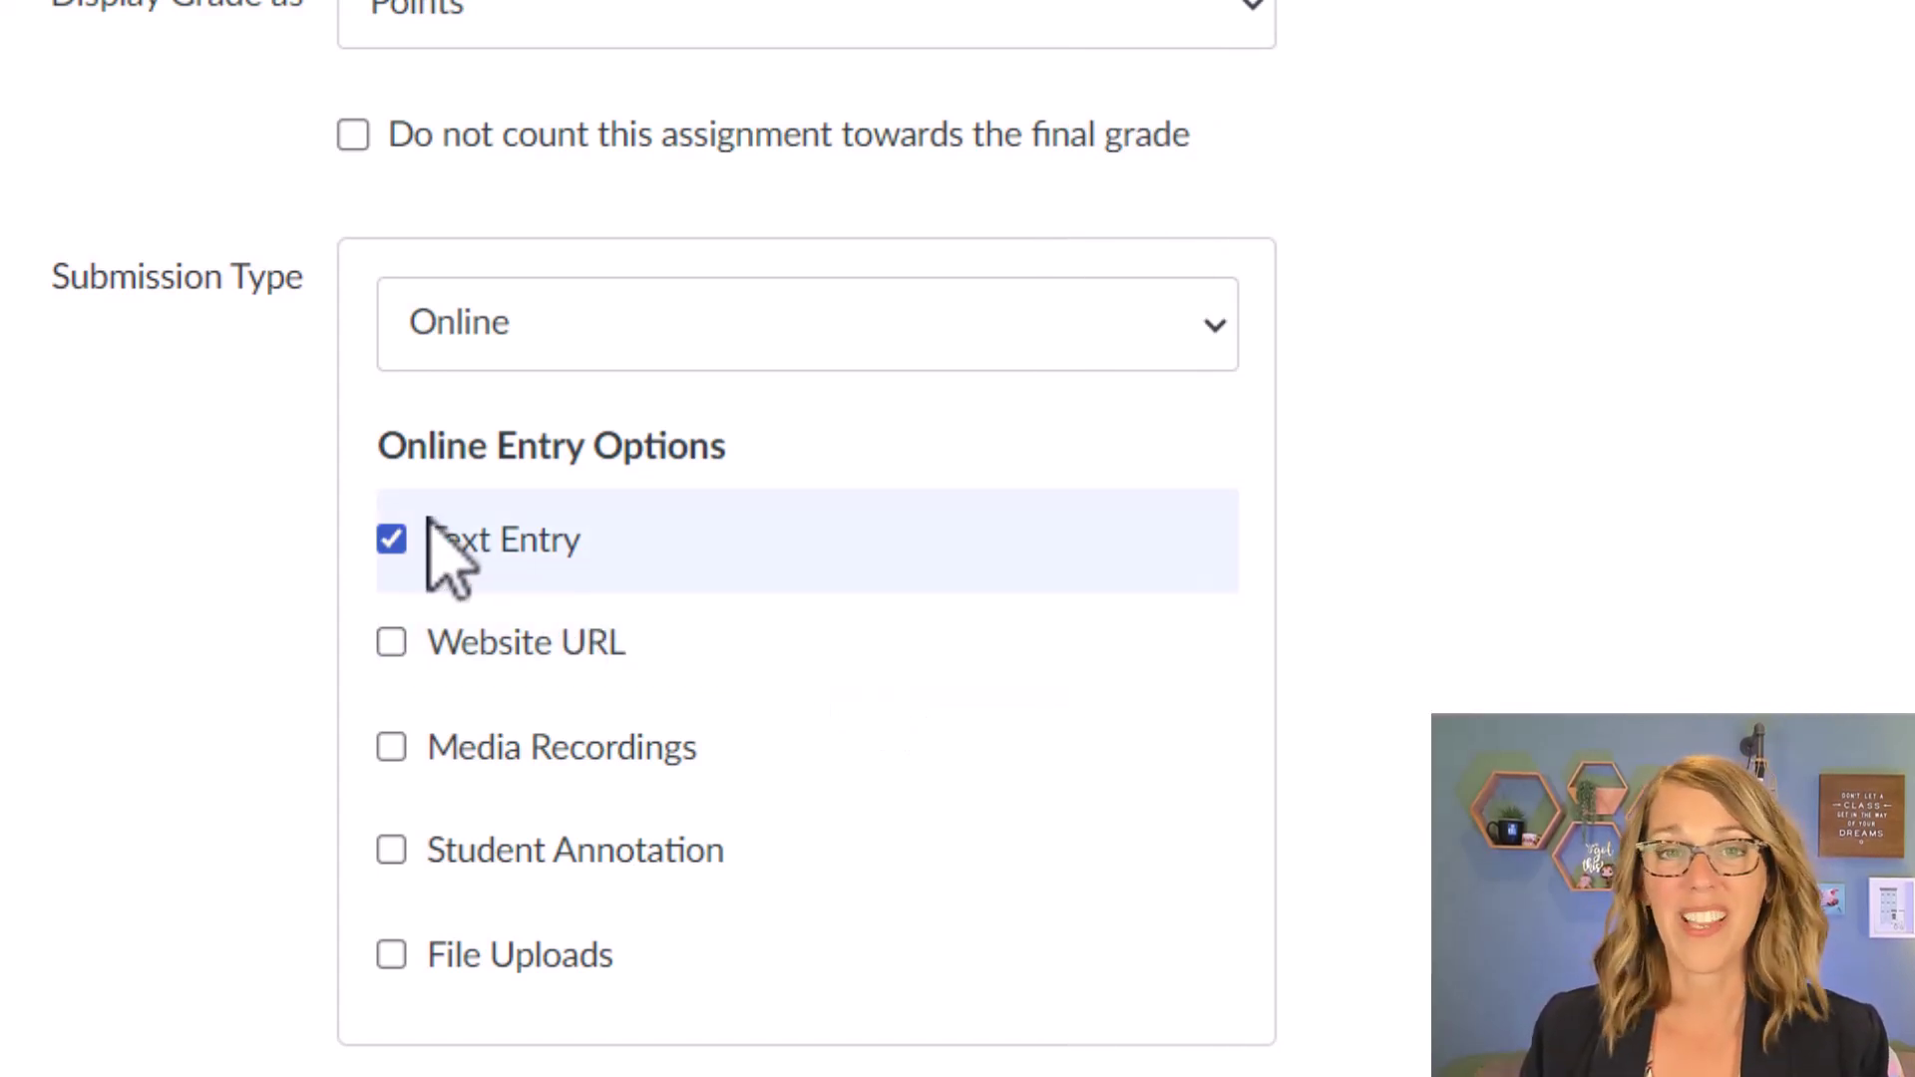
pyautogui.click(392, 641)
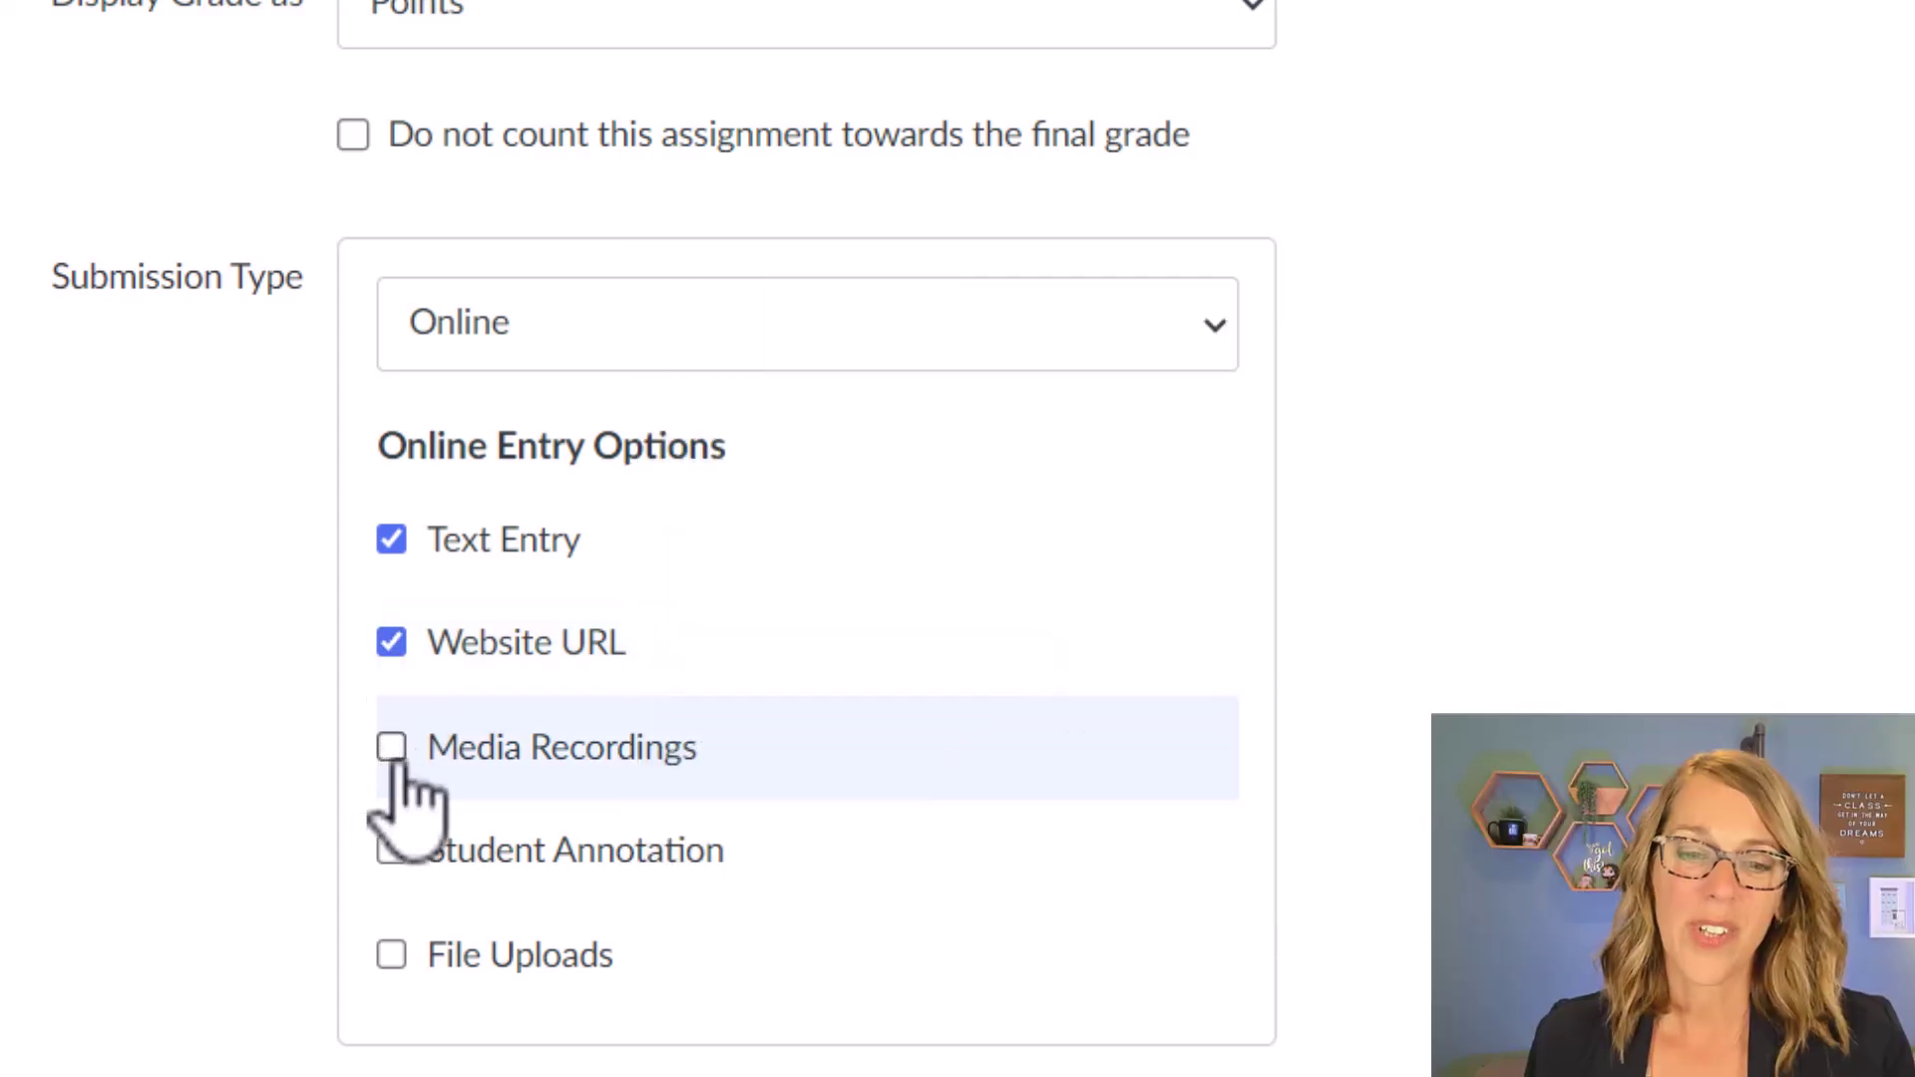
pyautogui.click(391, 747)
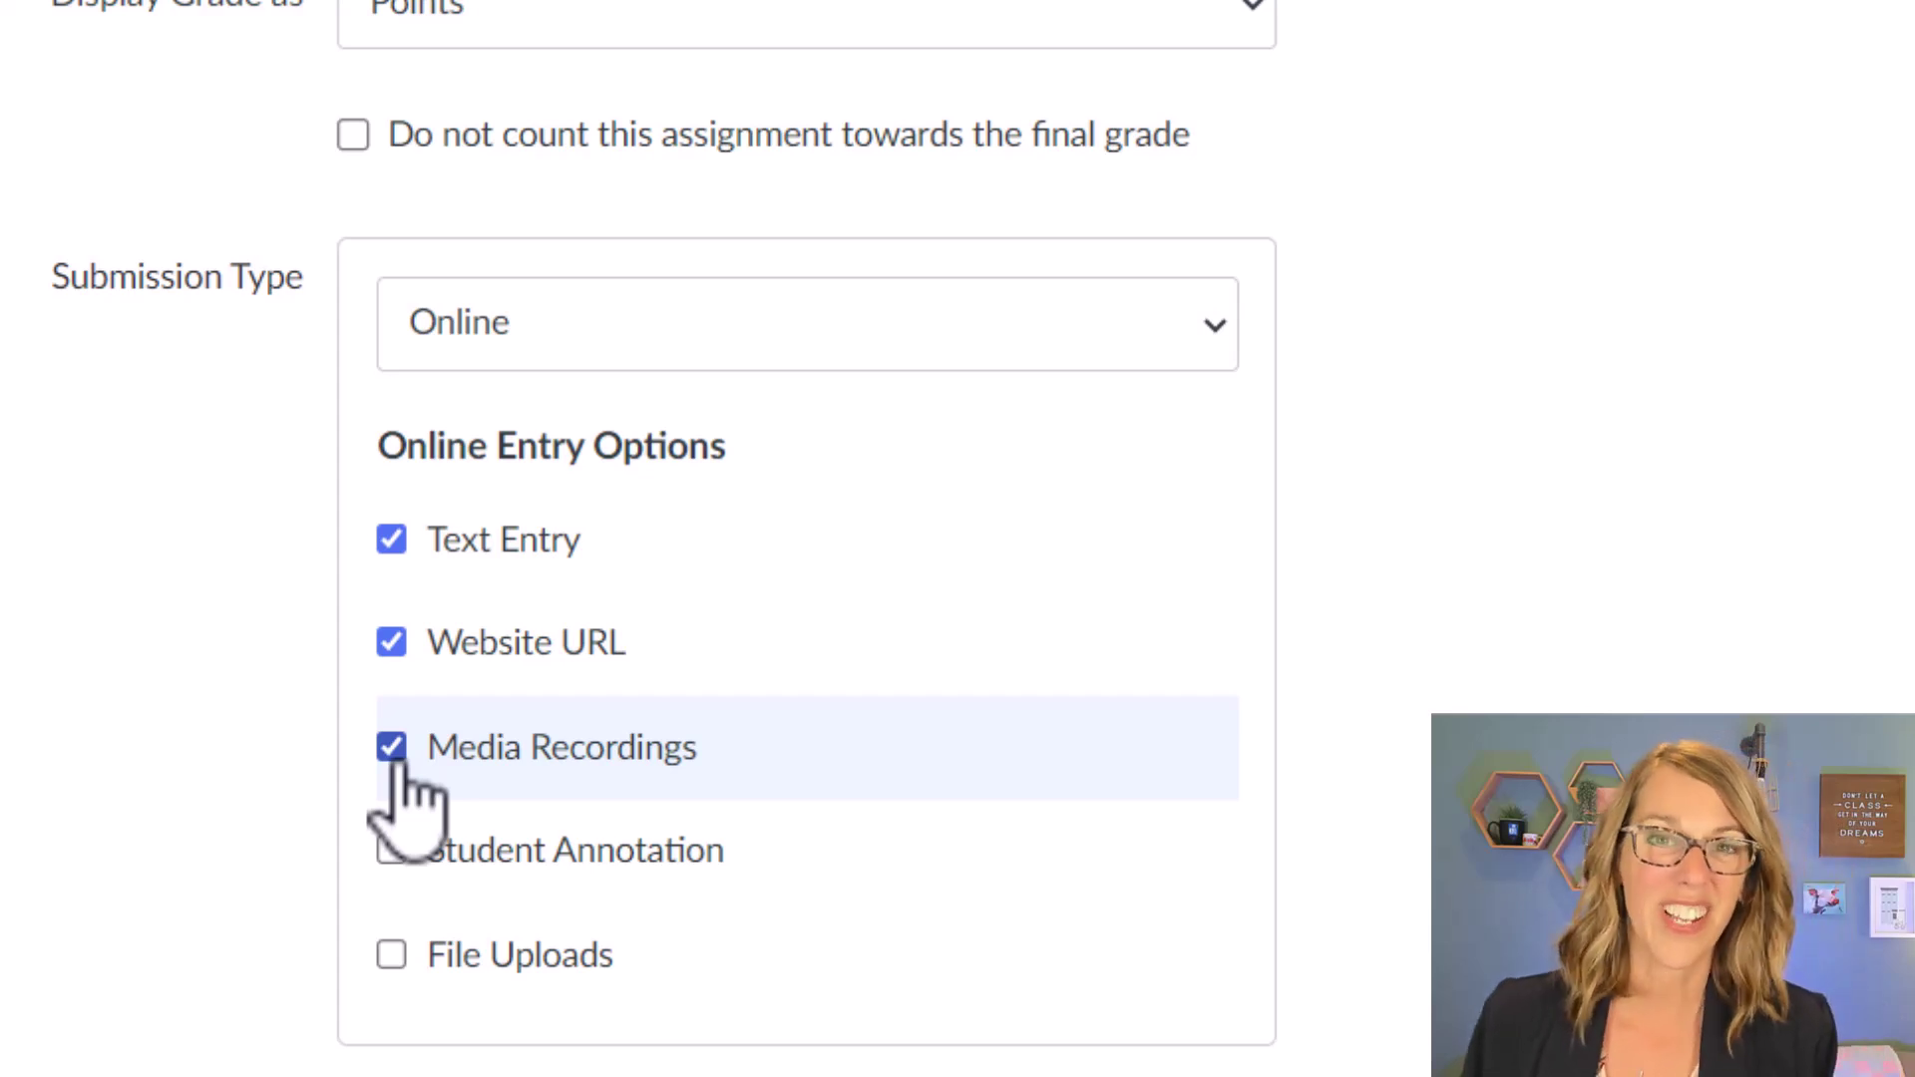
# - Enable Student Annotation and browse My files for the worksheet
pyautogui.click(391, 849)
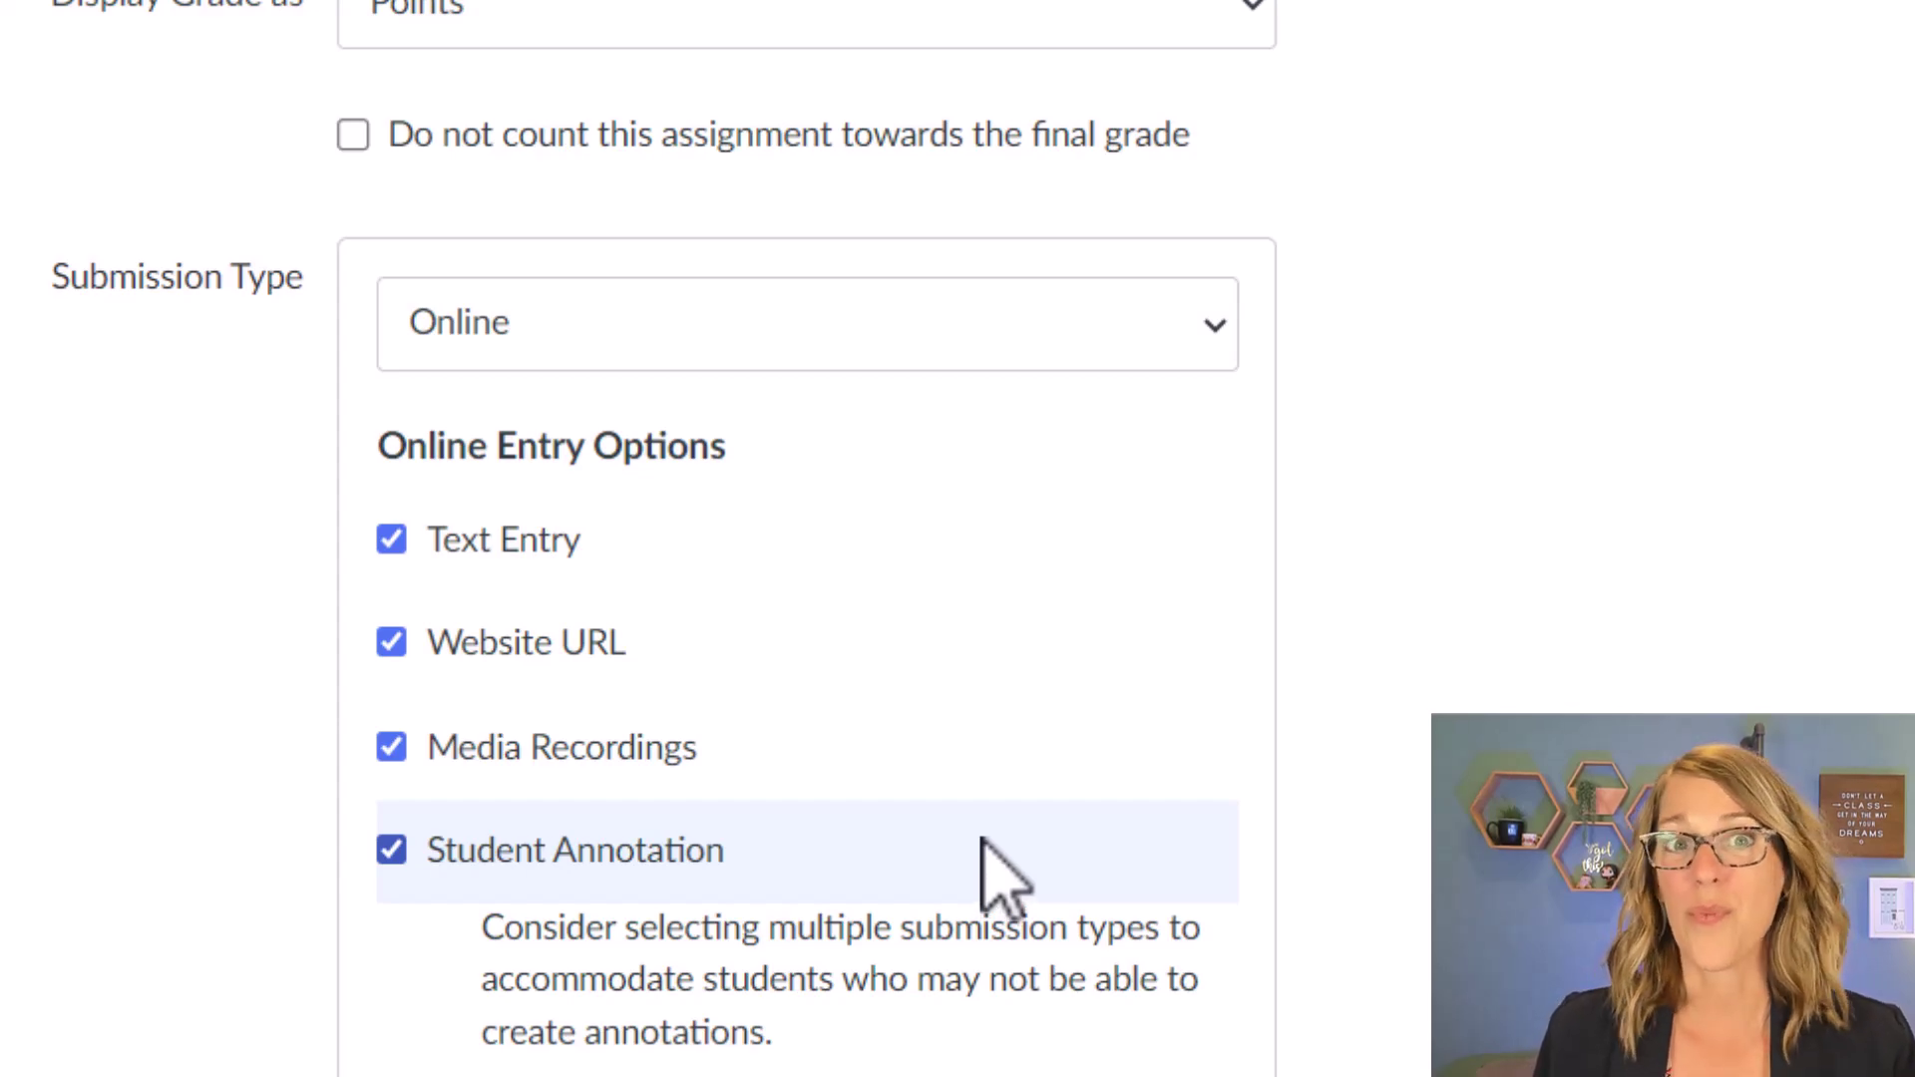
pyautogui.scroll(-5, 983, 877)
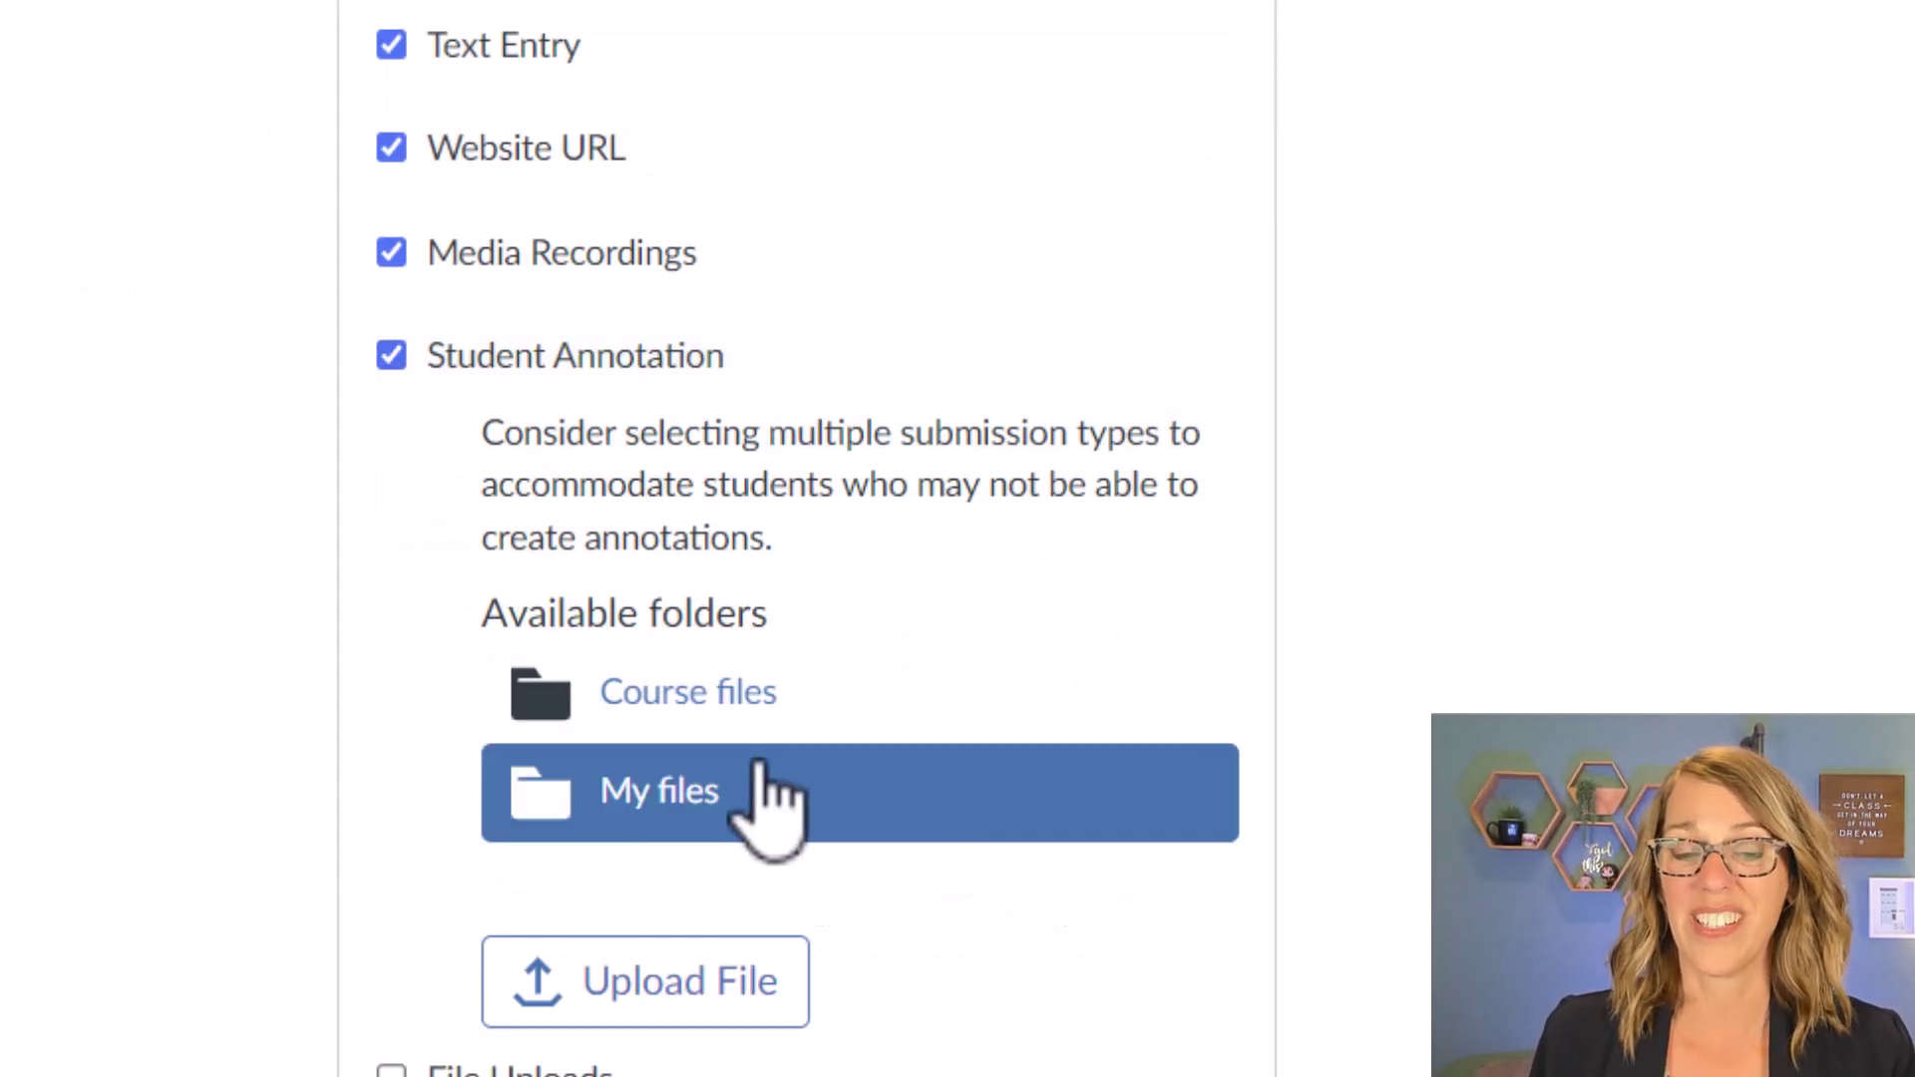
pyautogui.click(763, 788)
pyautogui.scroll(-5, 987, 889)
# - Attach the worksheet and annotate 'No' under 1a and 'Fallacy of the inverse' under 1b
pyautogui.click(992, 893)
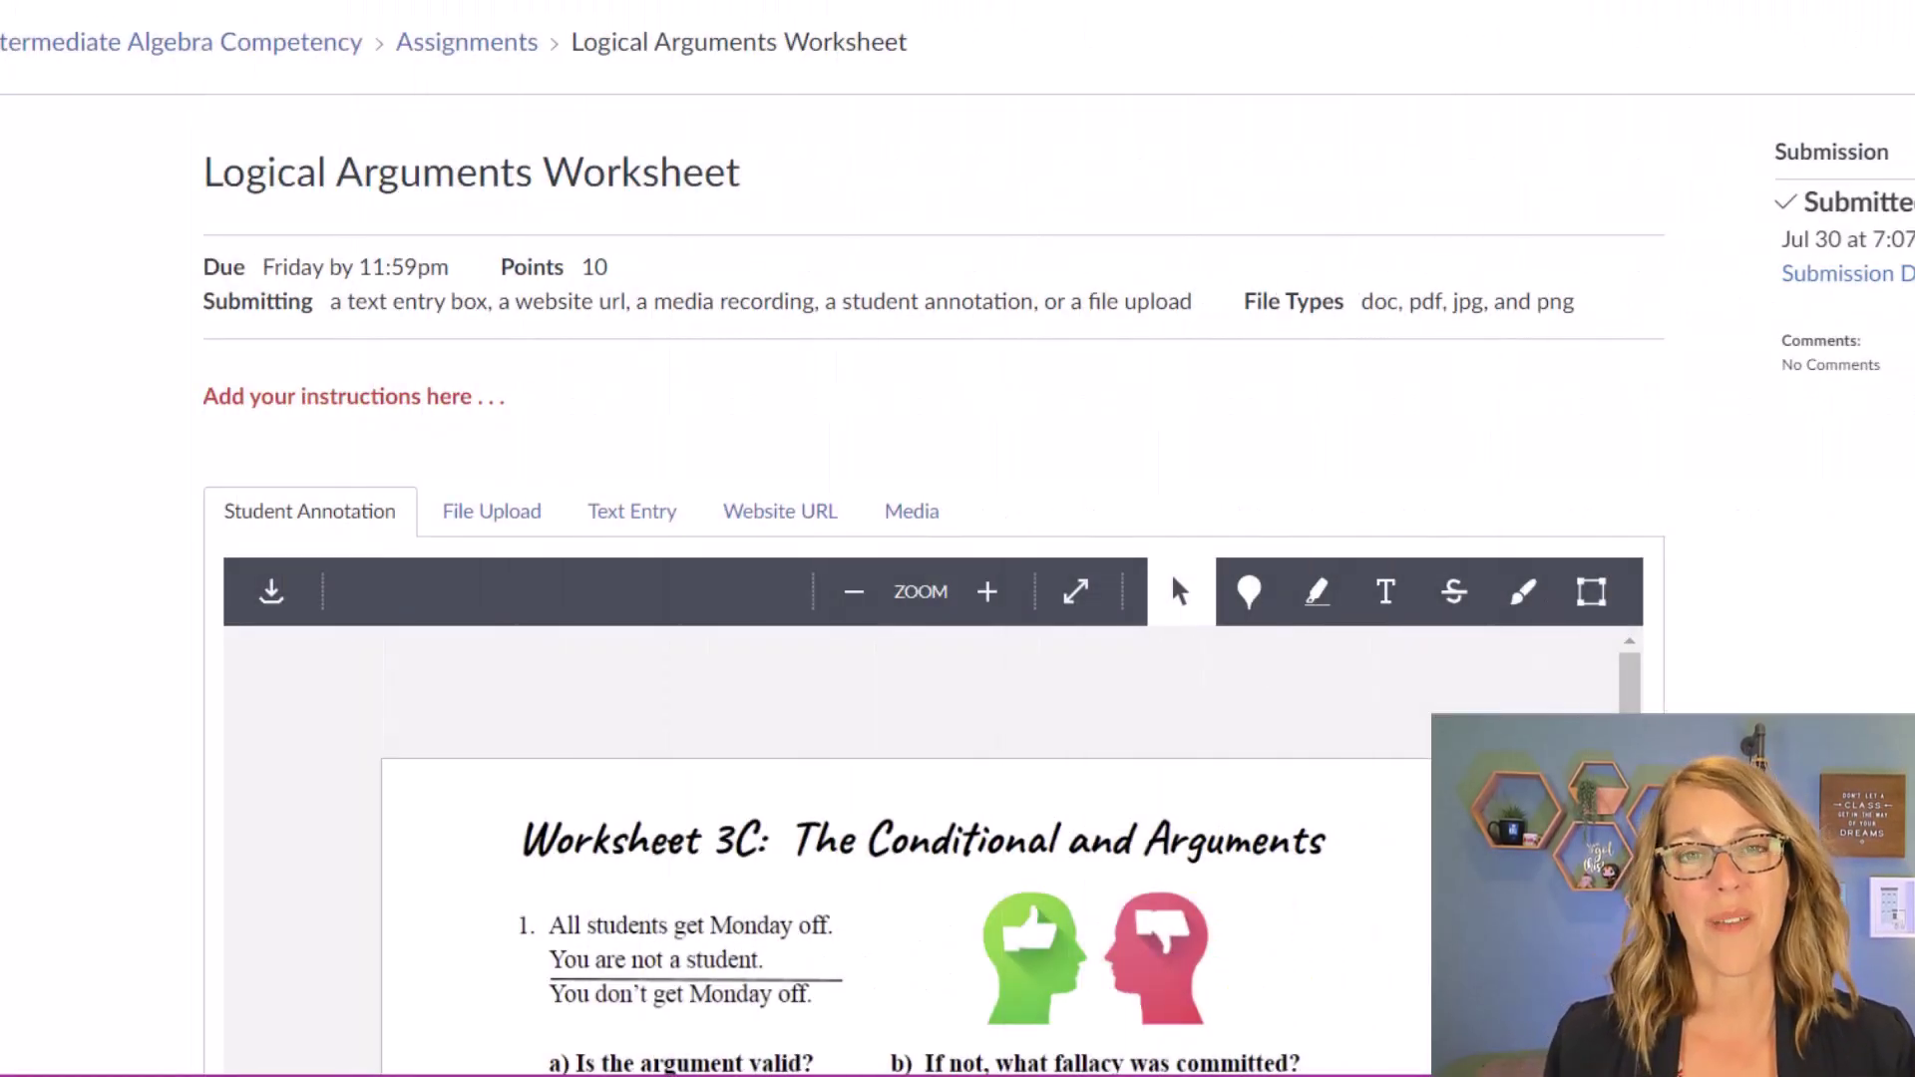
pyautogui.scroll(-5, 582, 604)
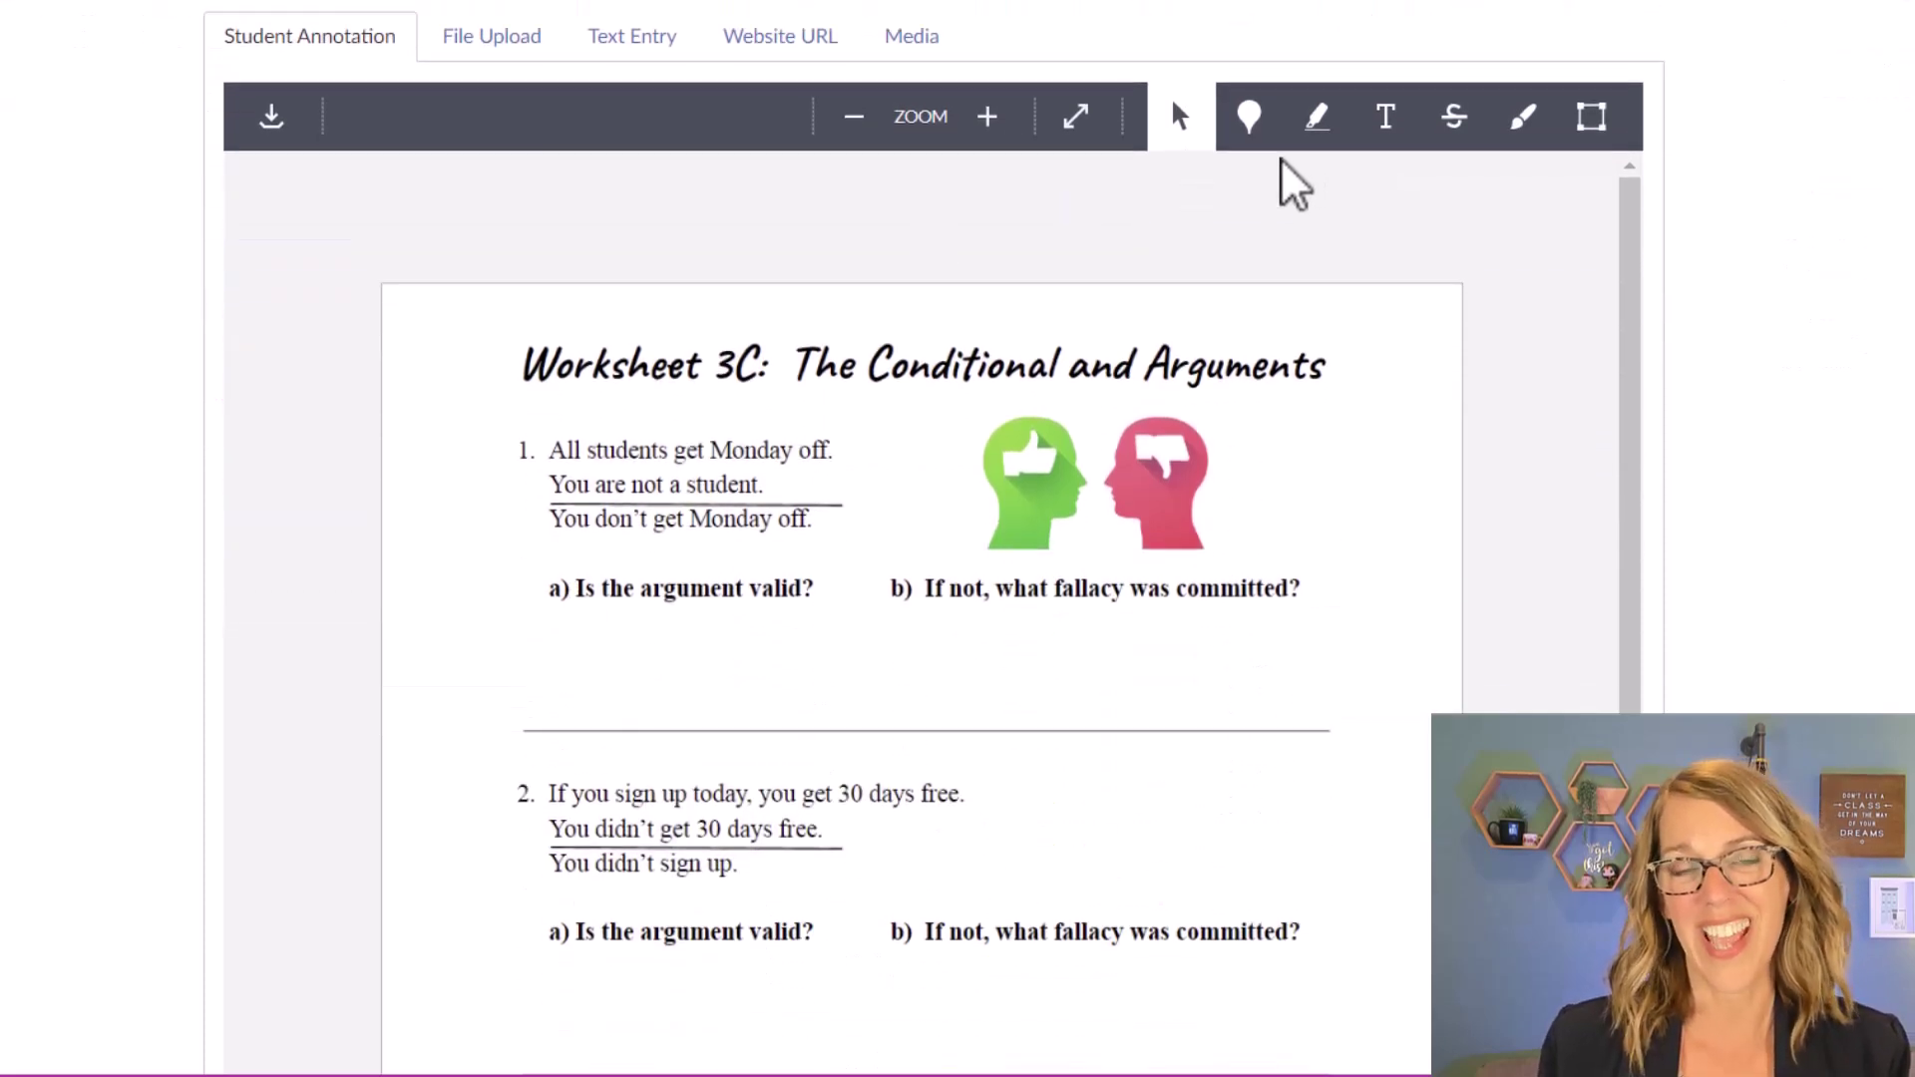
pyautogui.click(1383, 127)
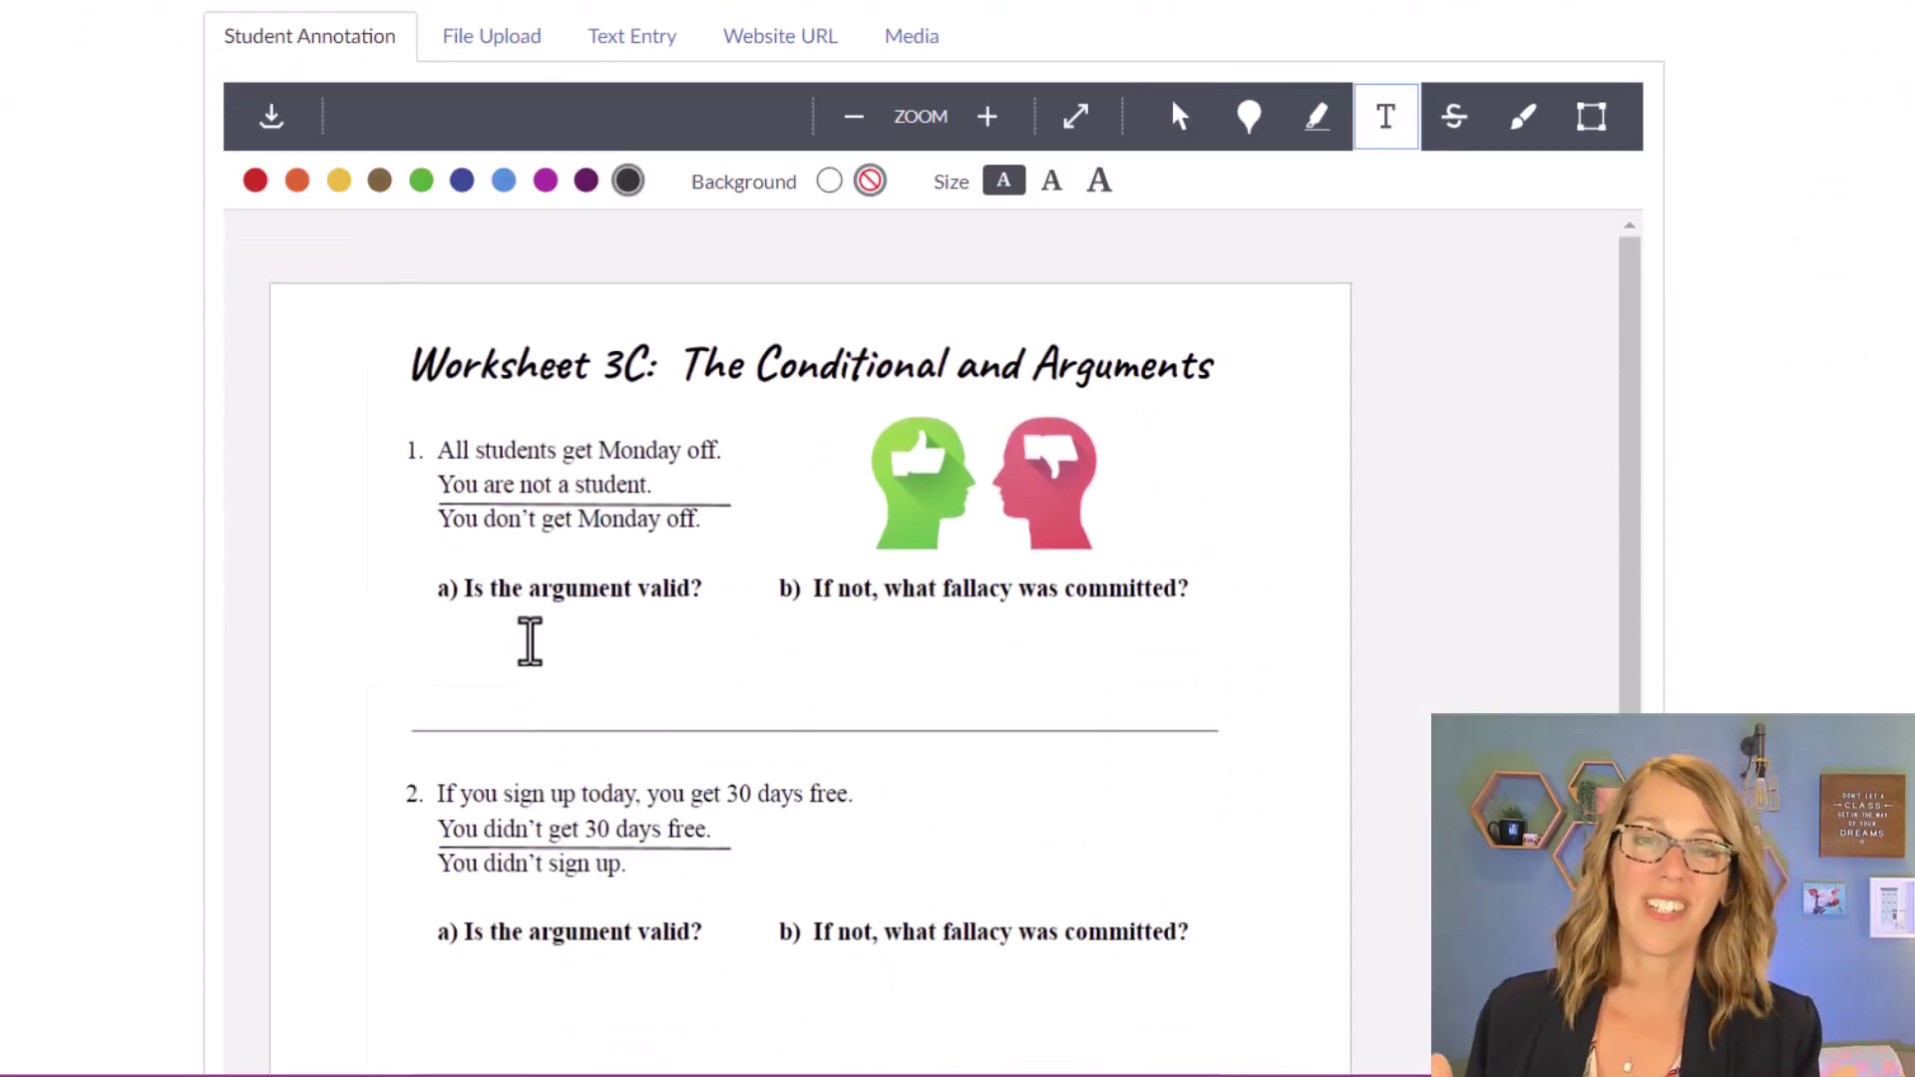
pyautogui.click(449, 641)
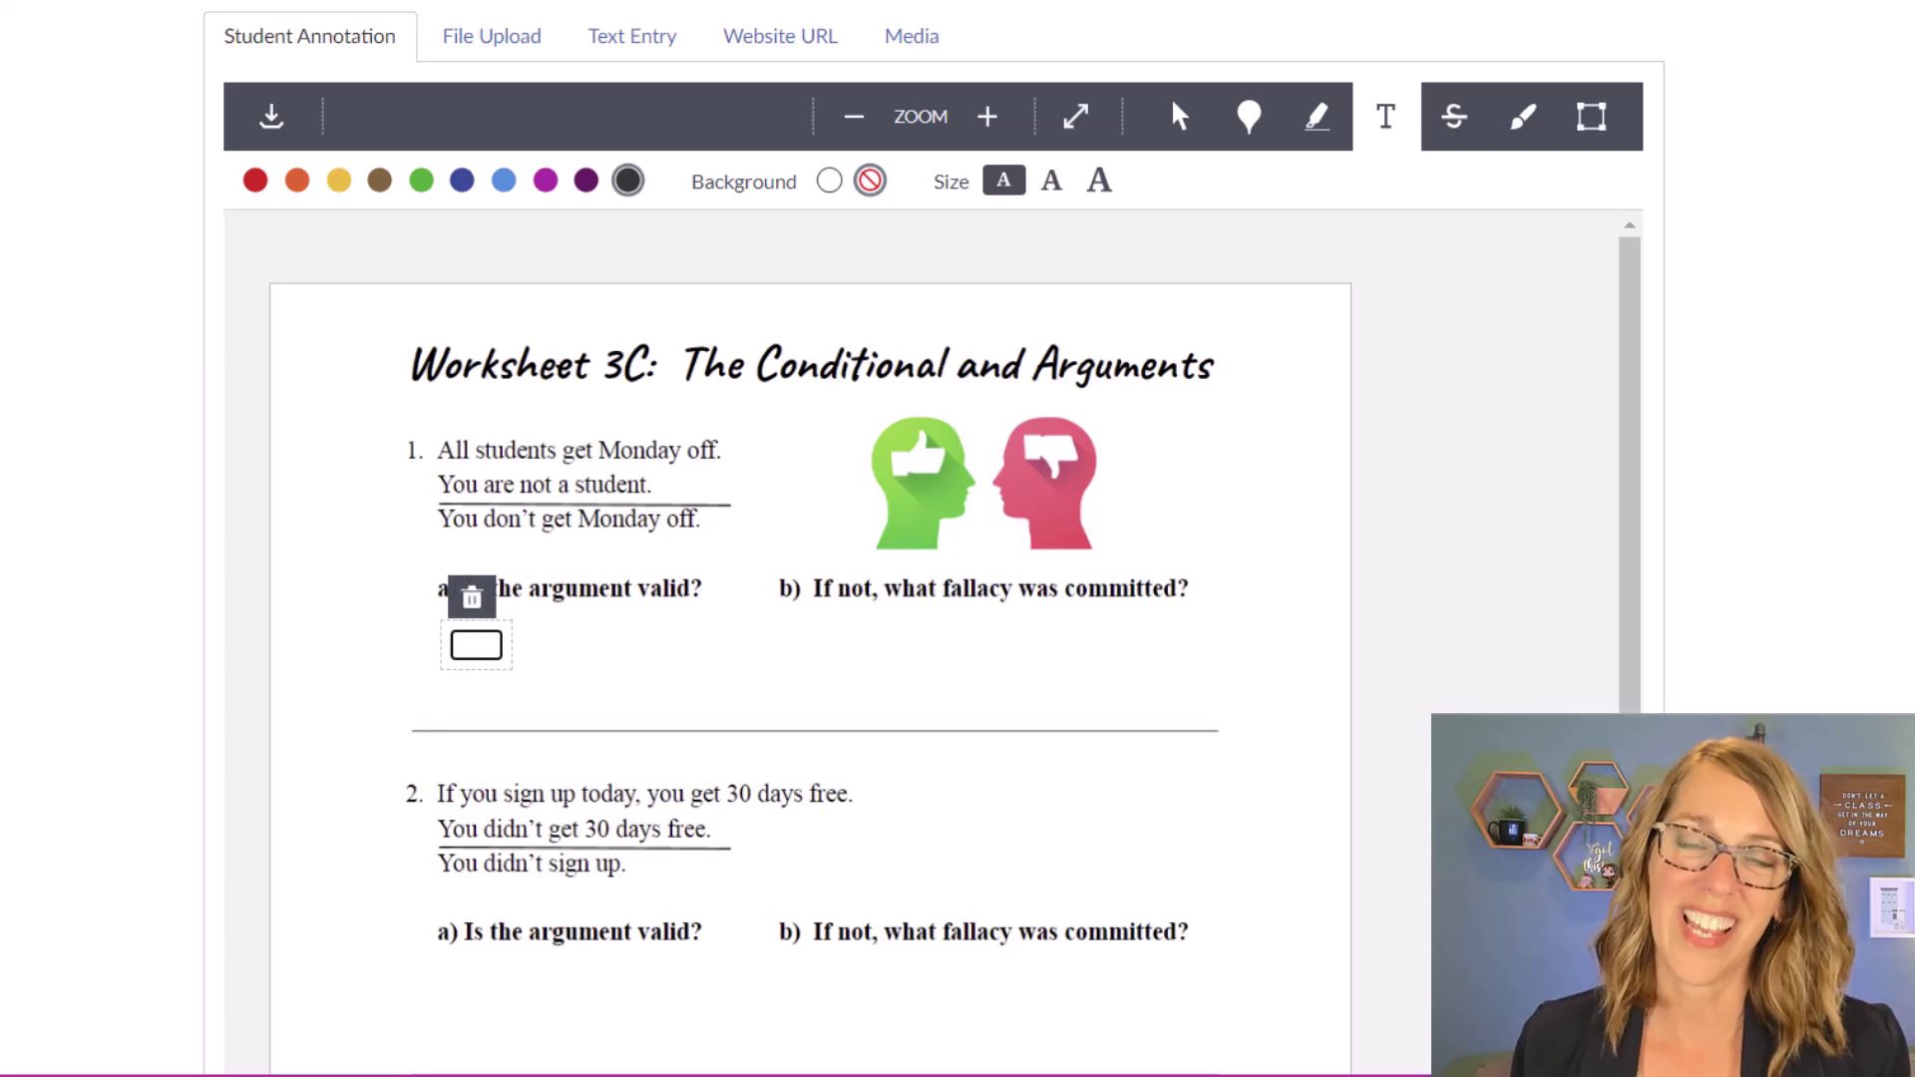
pyautogui.write('No')
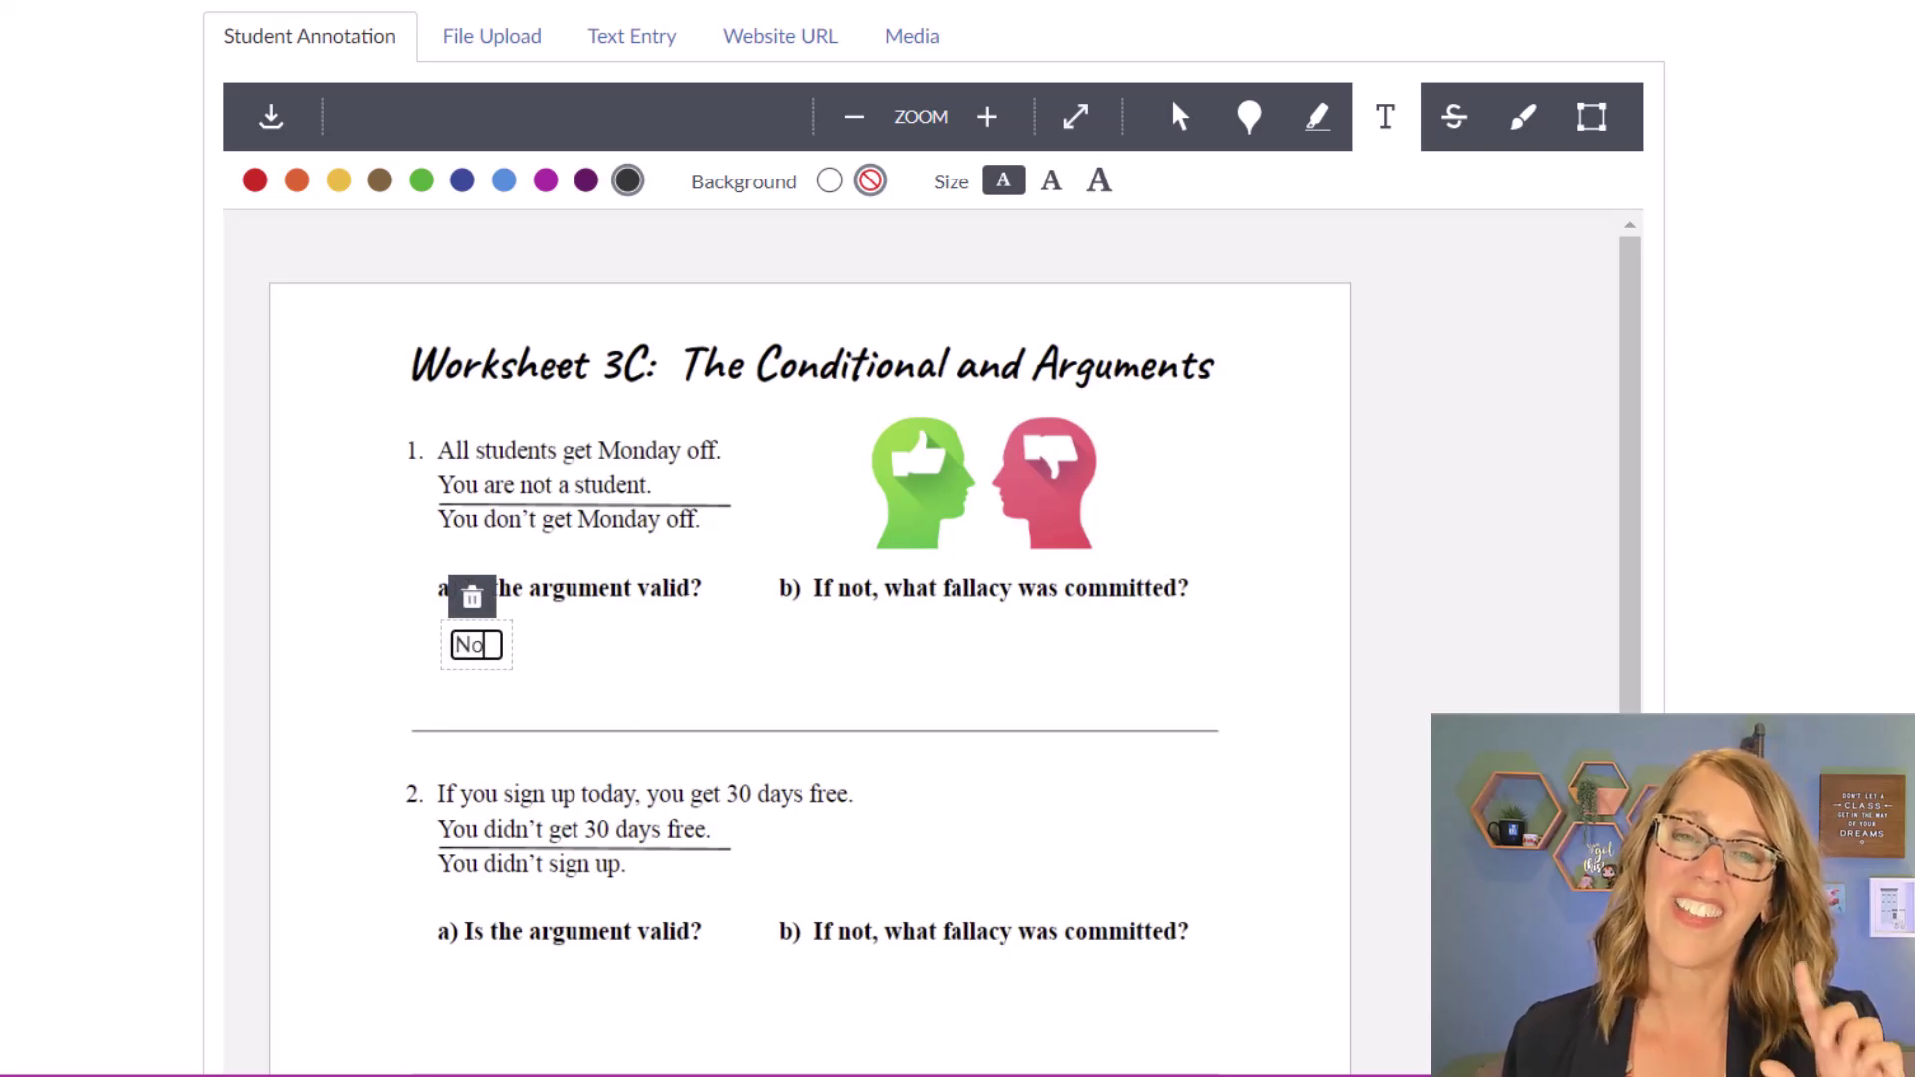
pyautogui.click(808, 632)
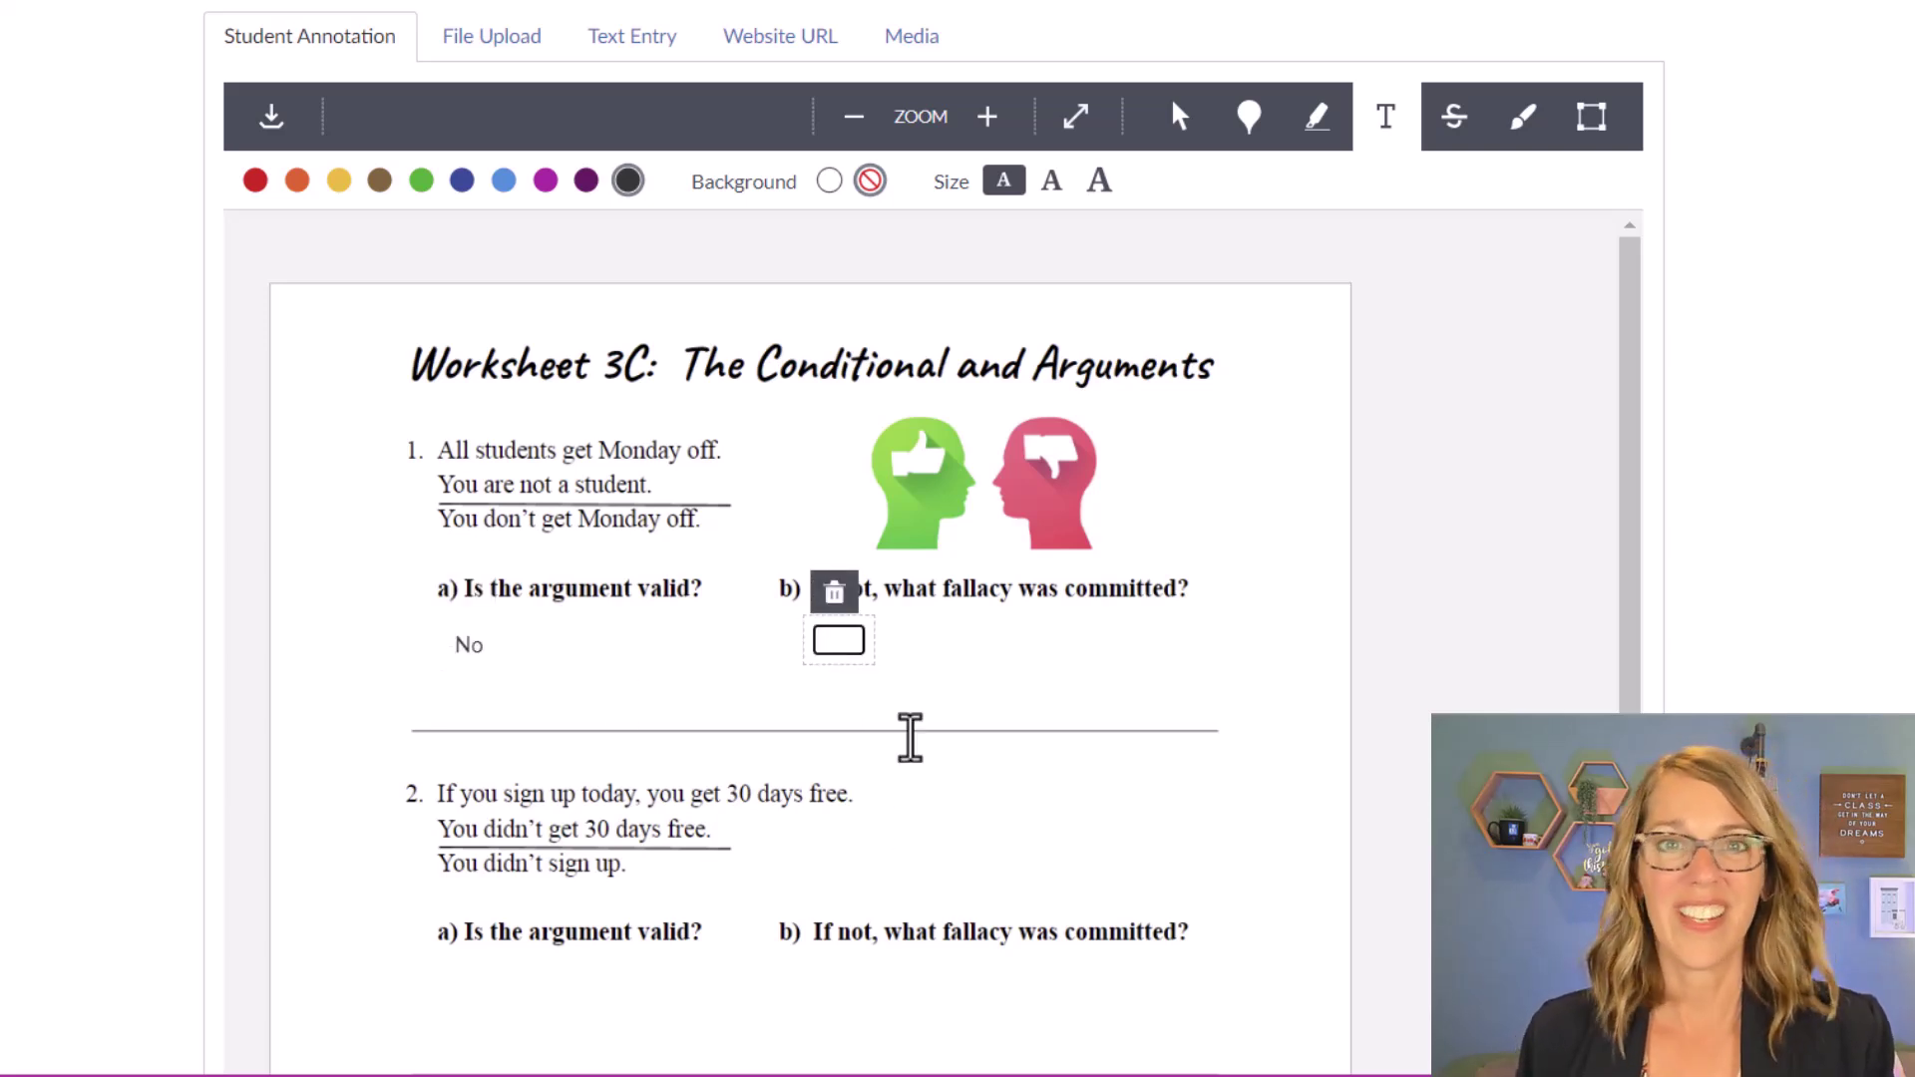
pyautogui.write('Fallacy of')
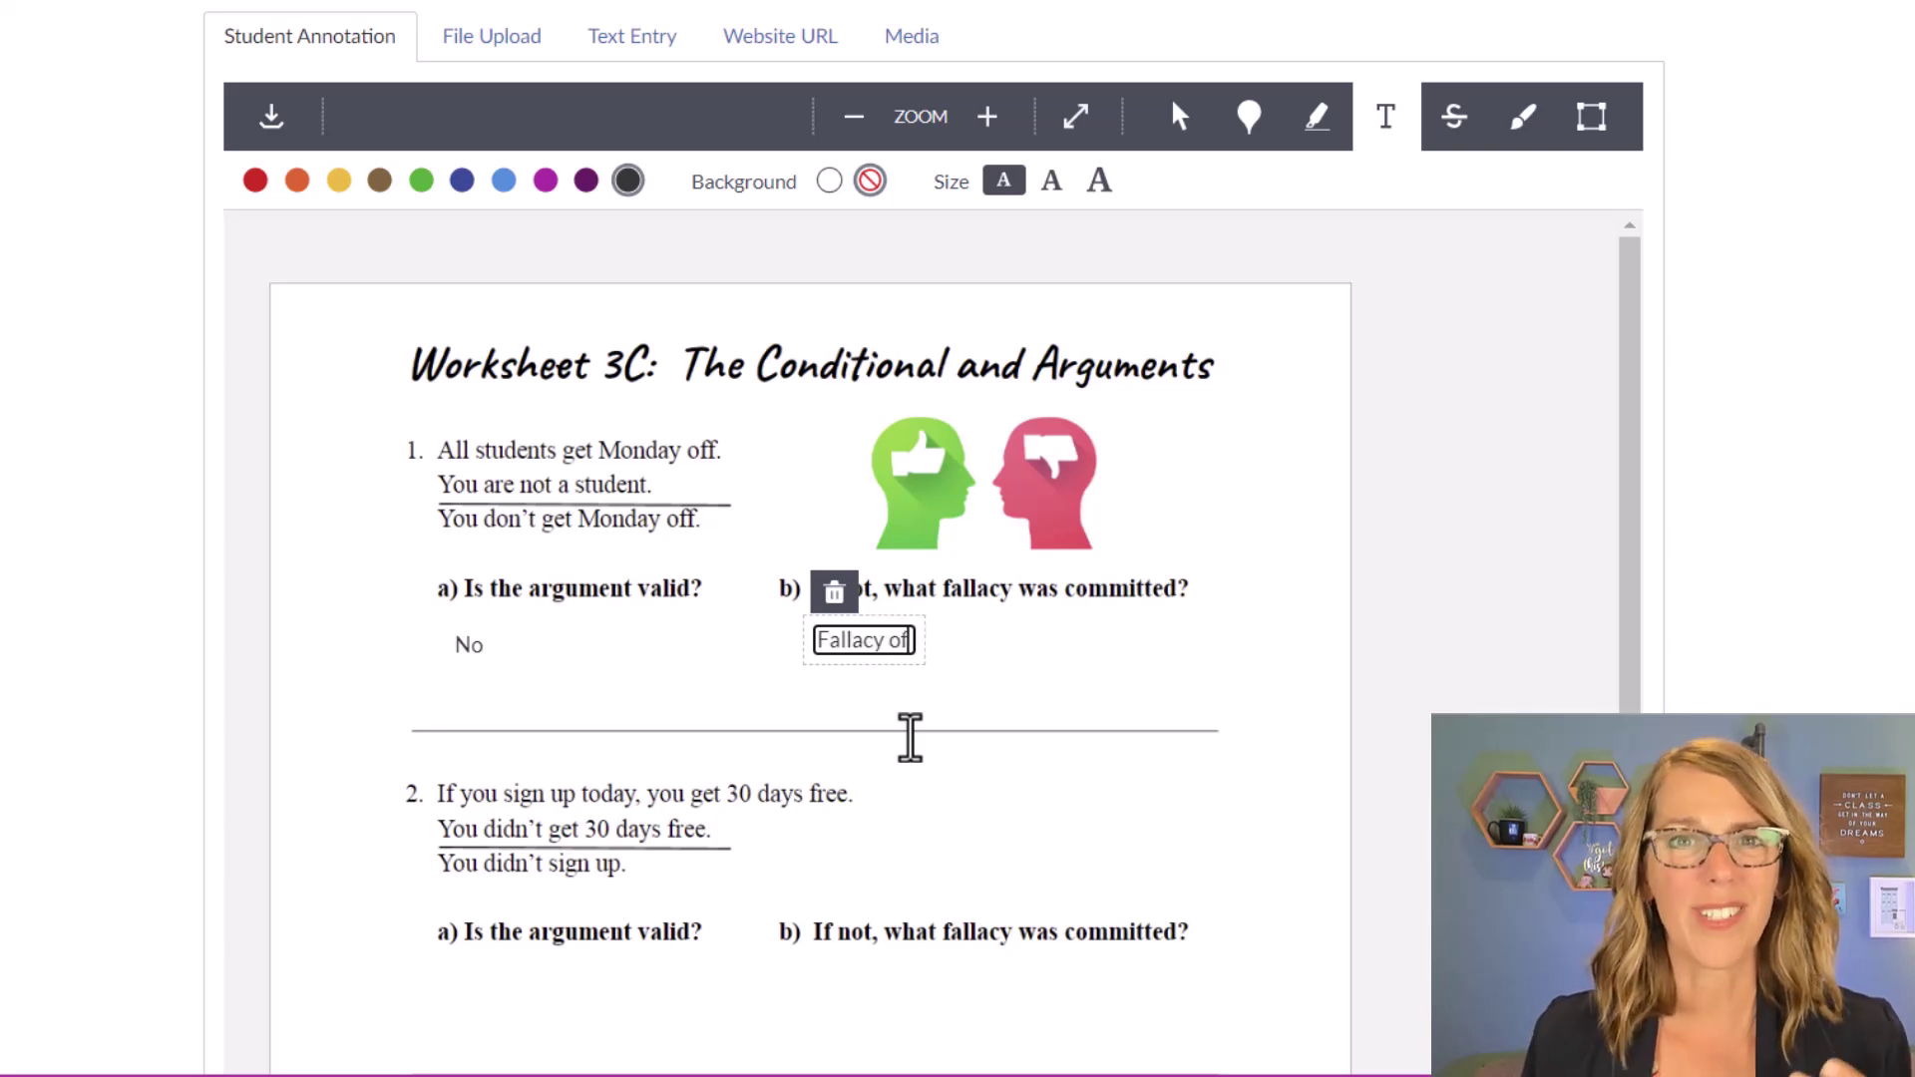
pyautogui.write(' the inverse')
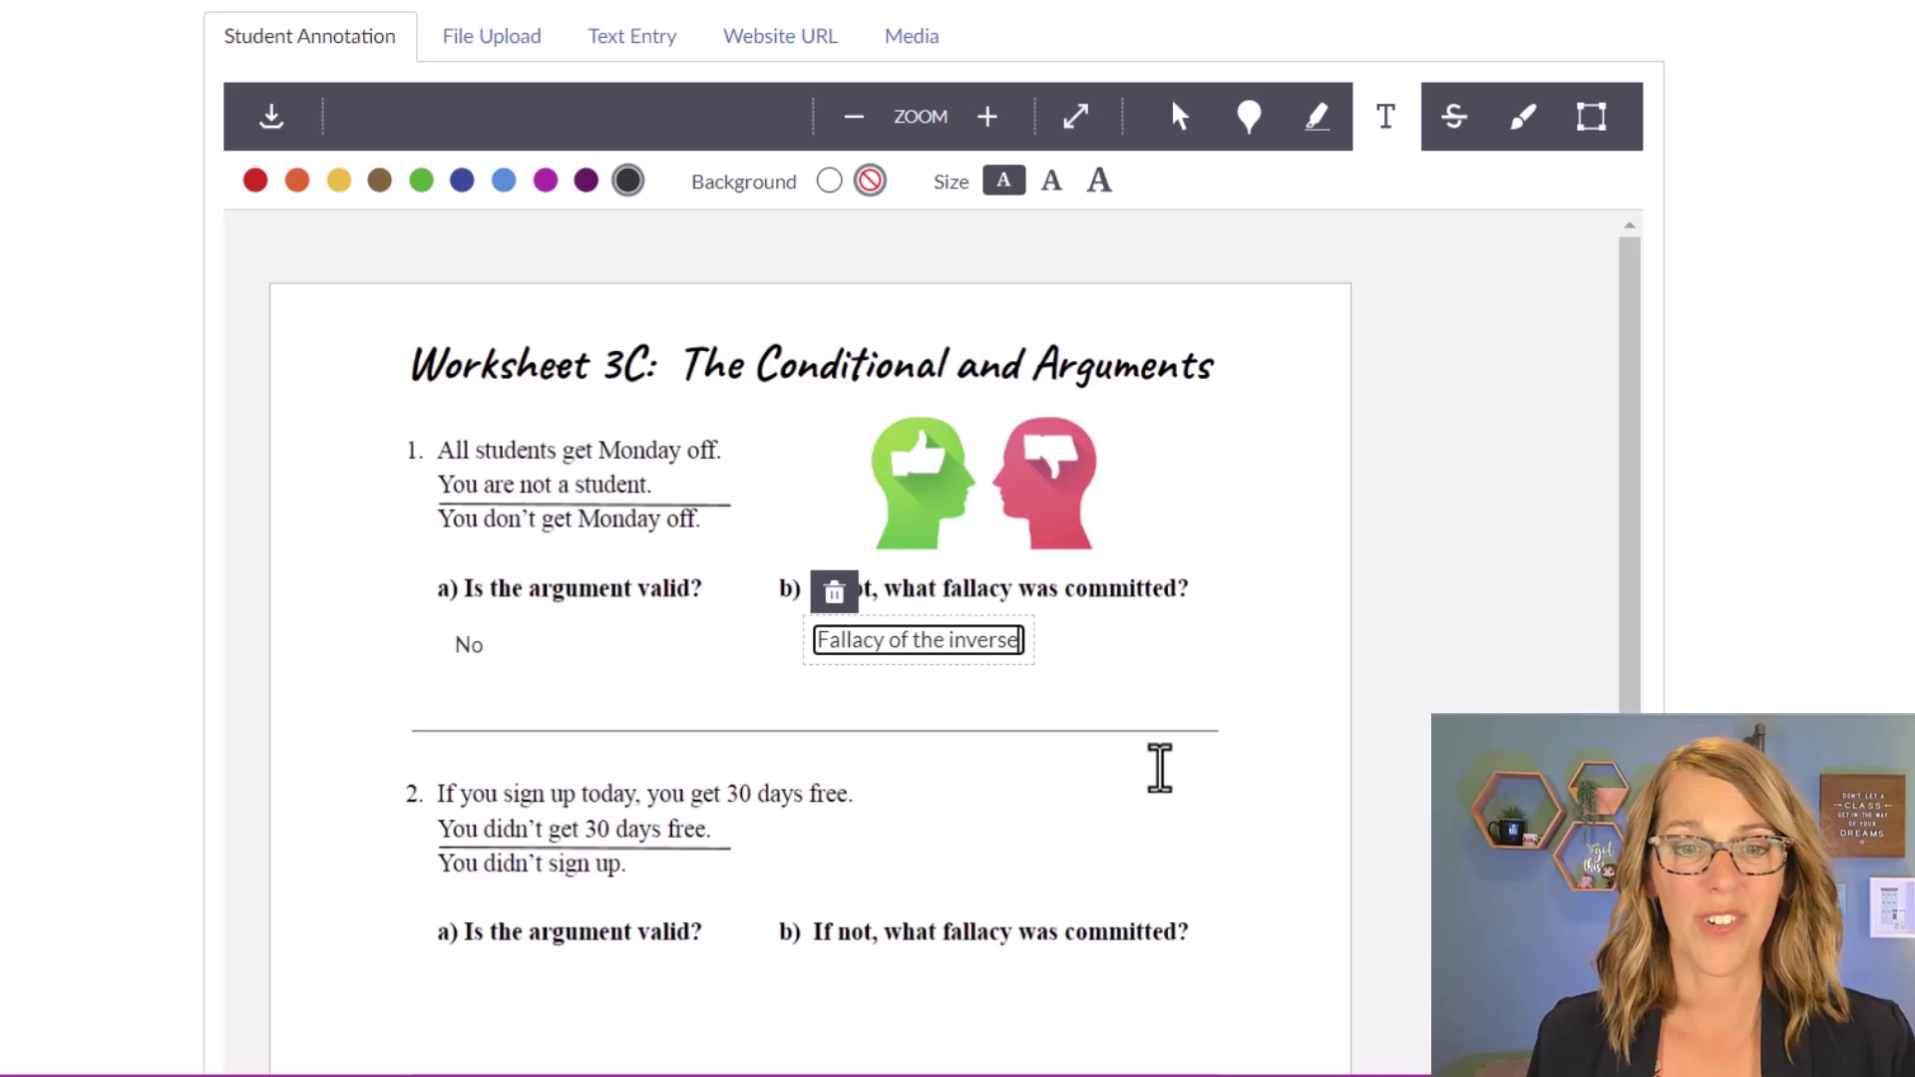
pyautogui.scroll(-3, 1157, 769)
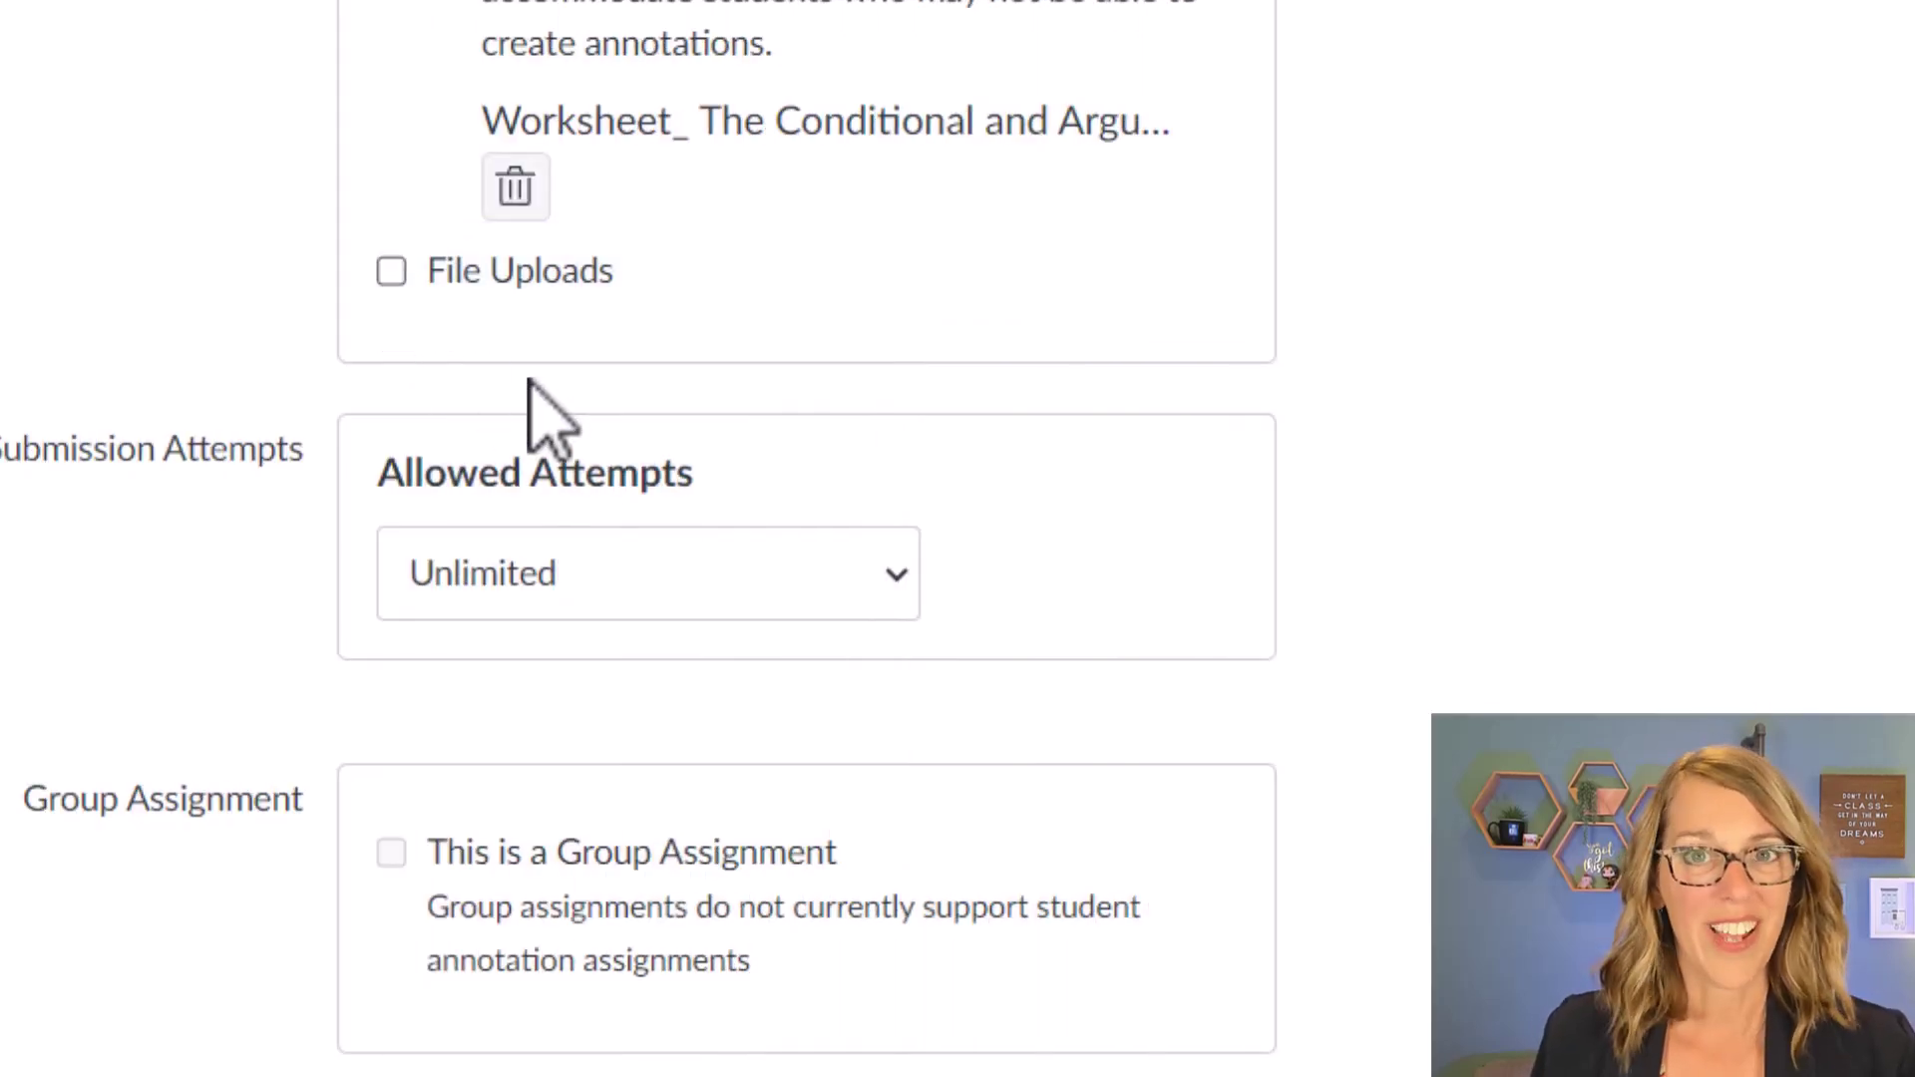
# - Enable File Uploads submissions with Restrict Upload File Types turned on
pyautogui.click(394, 272)
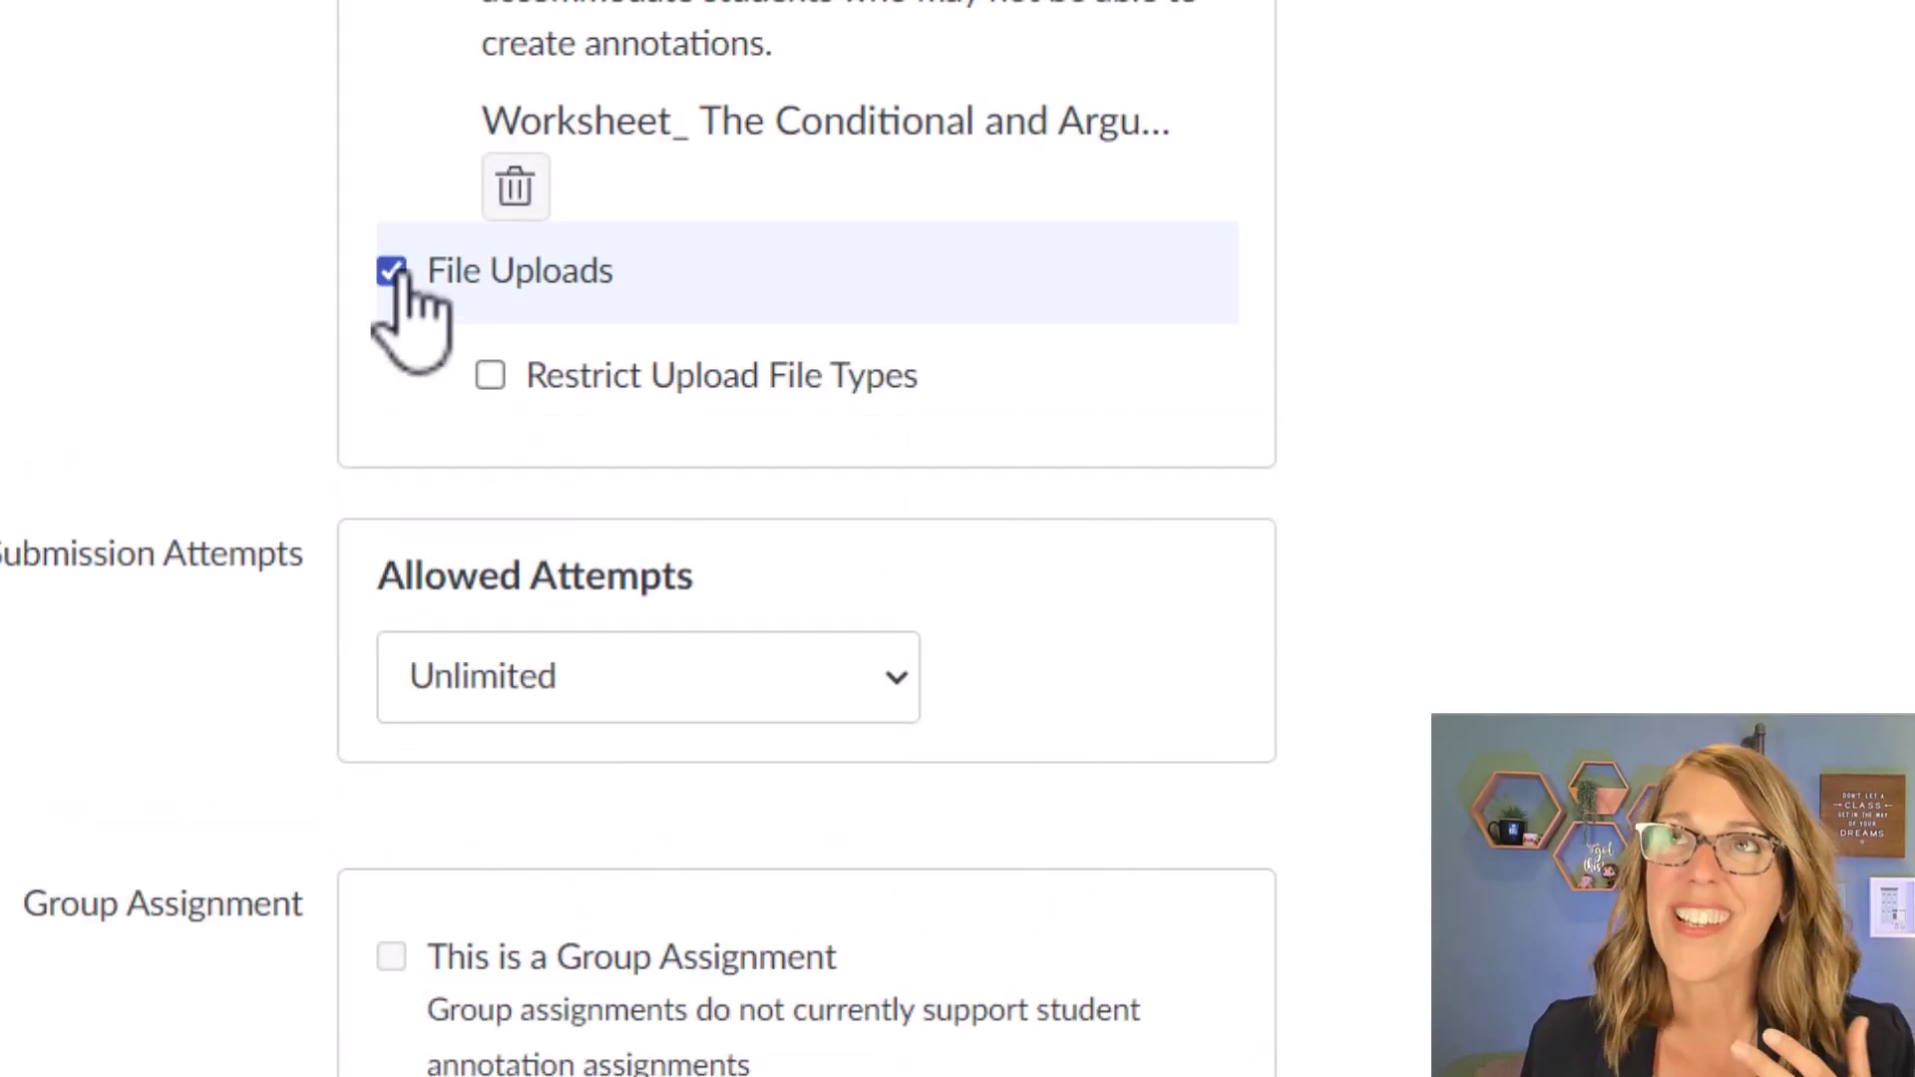
pyautogui.click(491, 375)
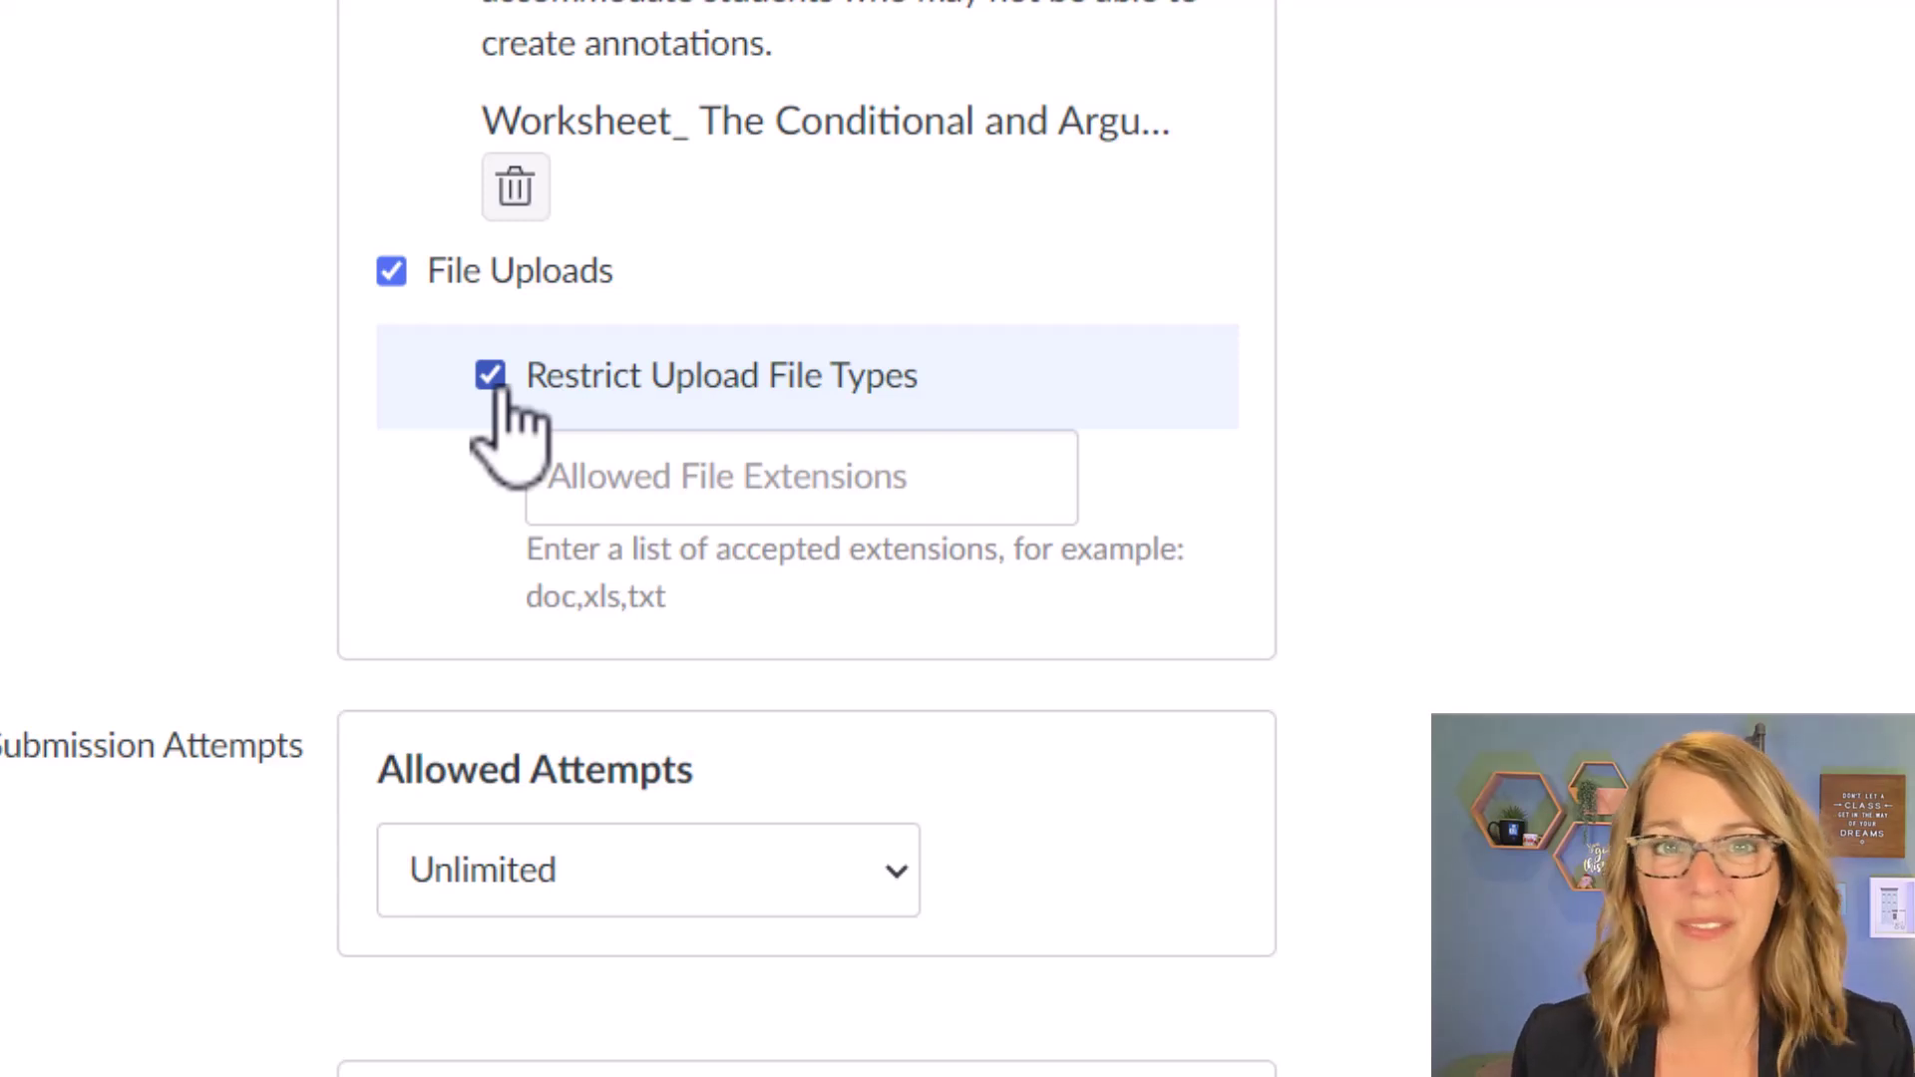
# - Set the allowed file extensions to 'pdf,jpg,png' without a leading dot
pyautogui.click(585, 474)
pyautogui.write('.pdf,')
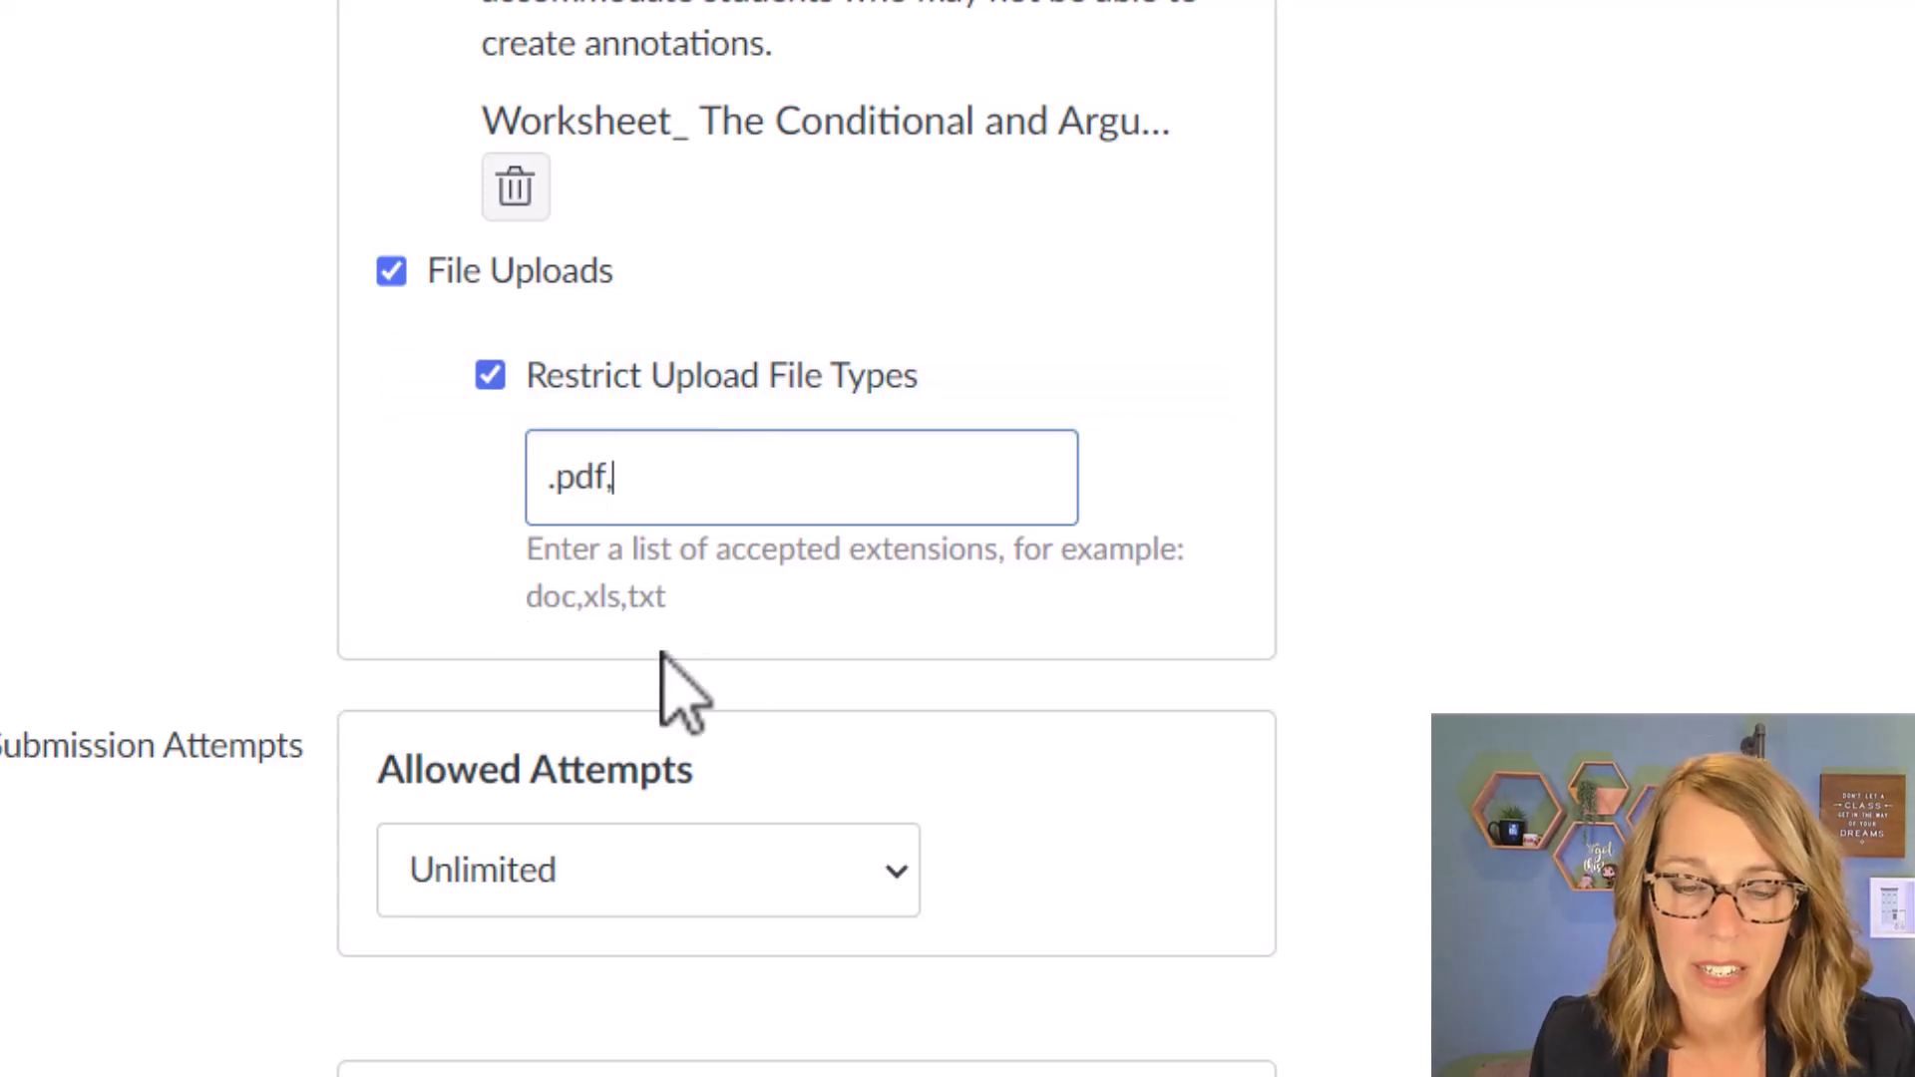
pyautogui.click(551, 475)
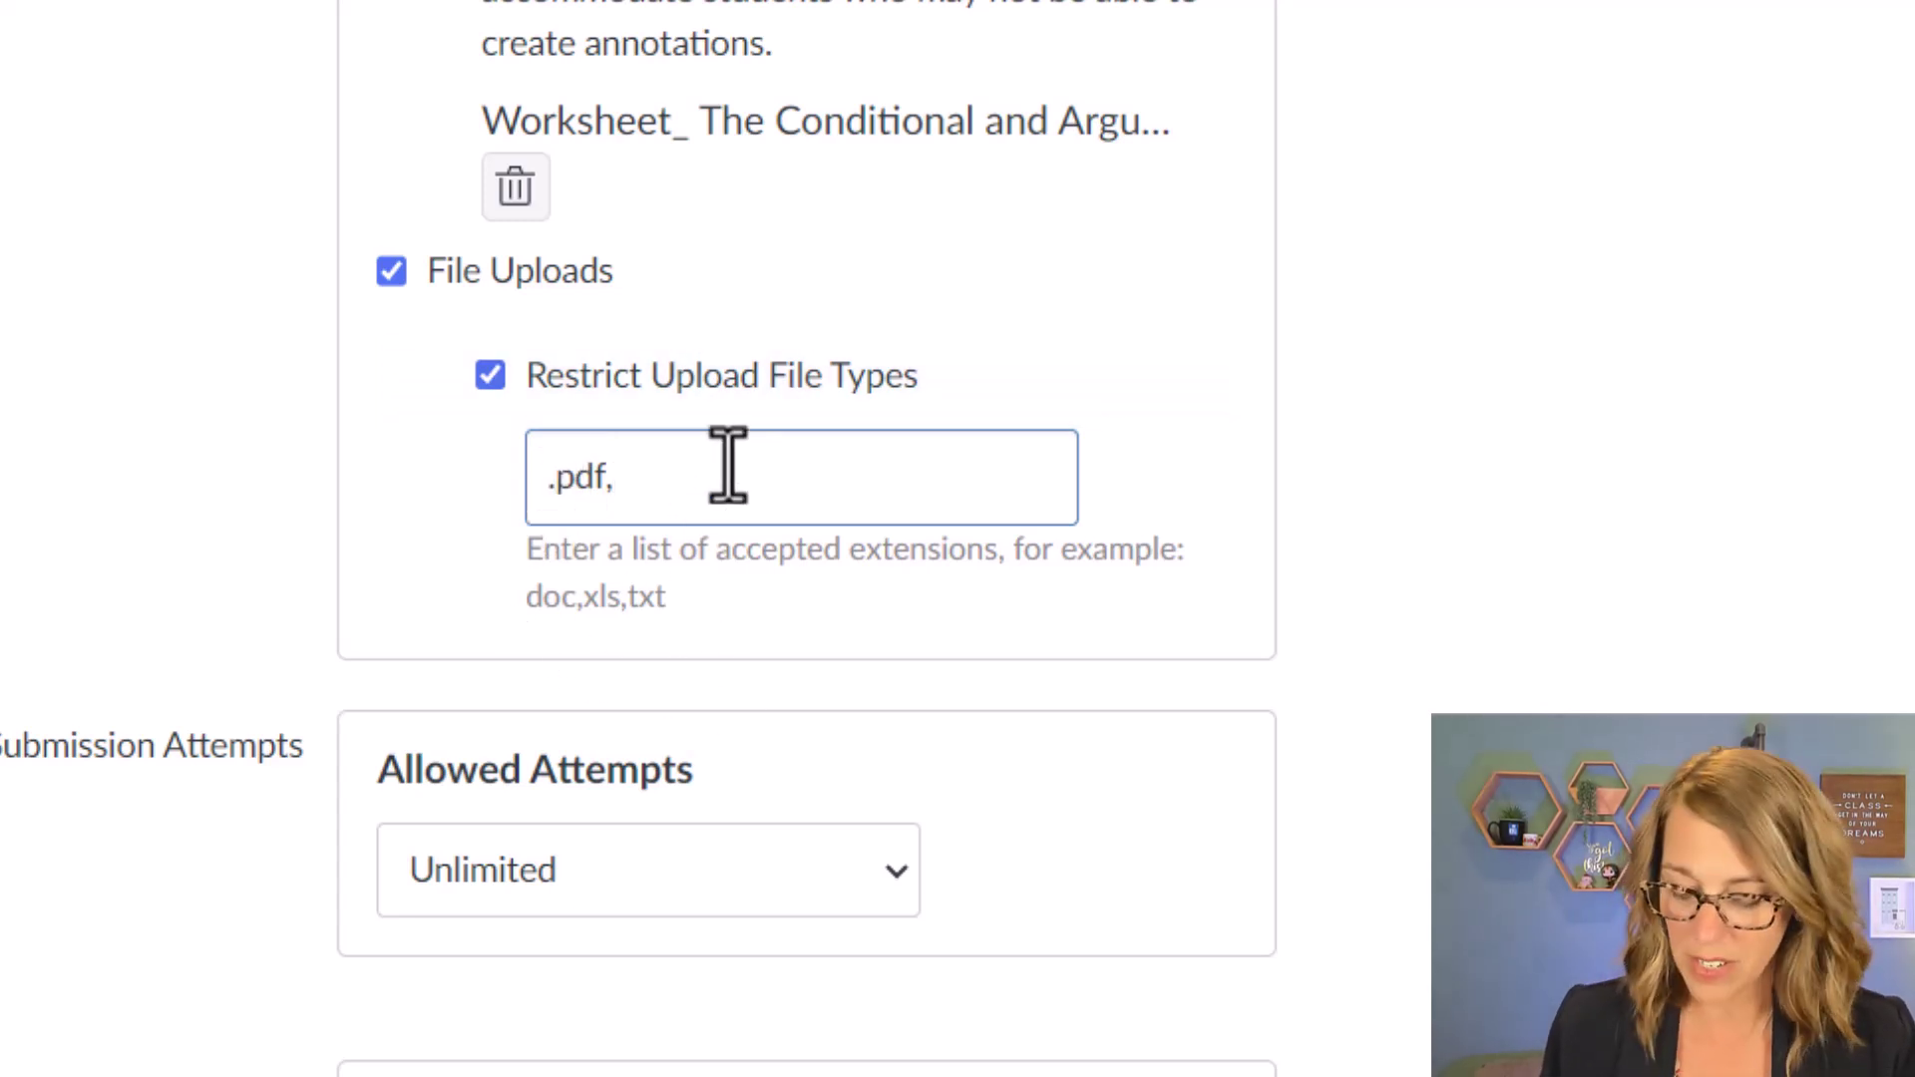
pyautogui.press('Delete')
pyautogui.click(650, 484)
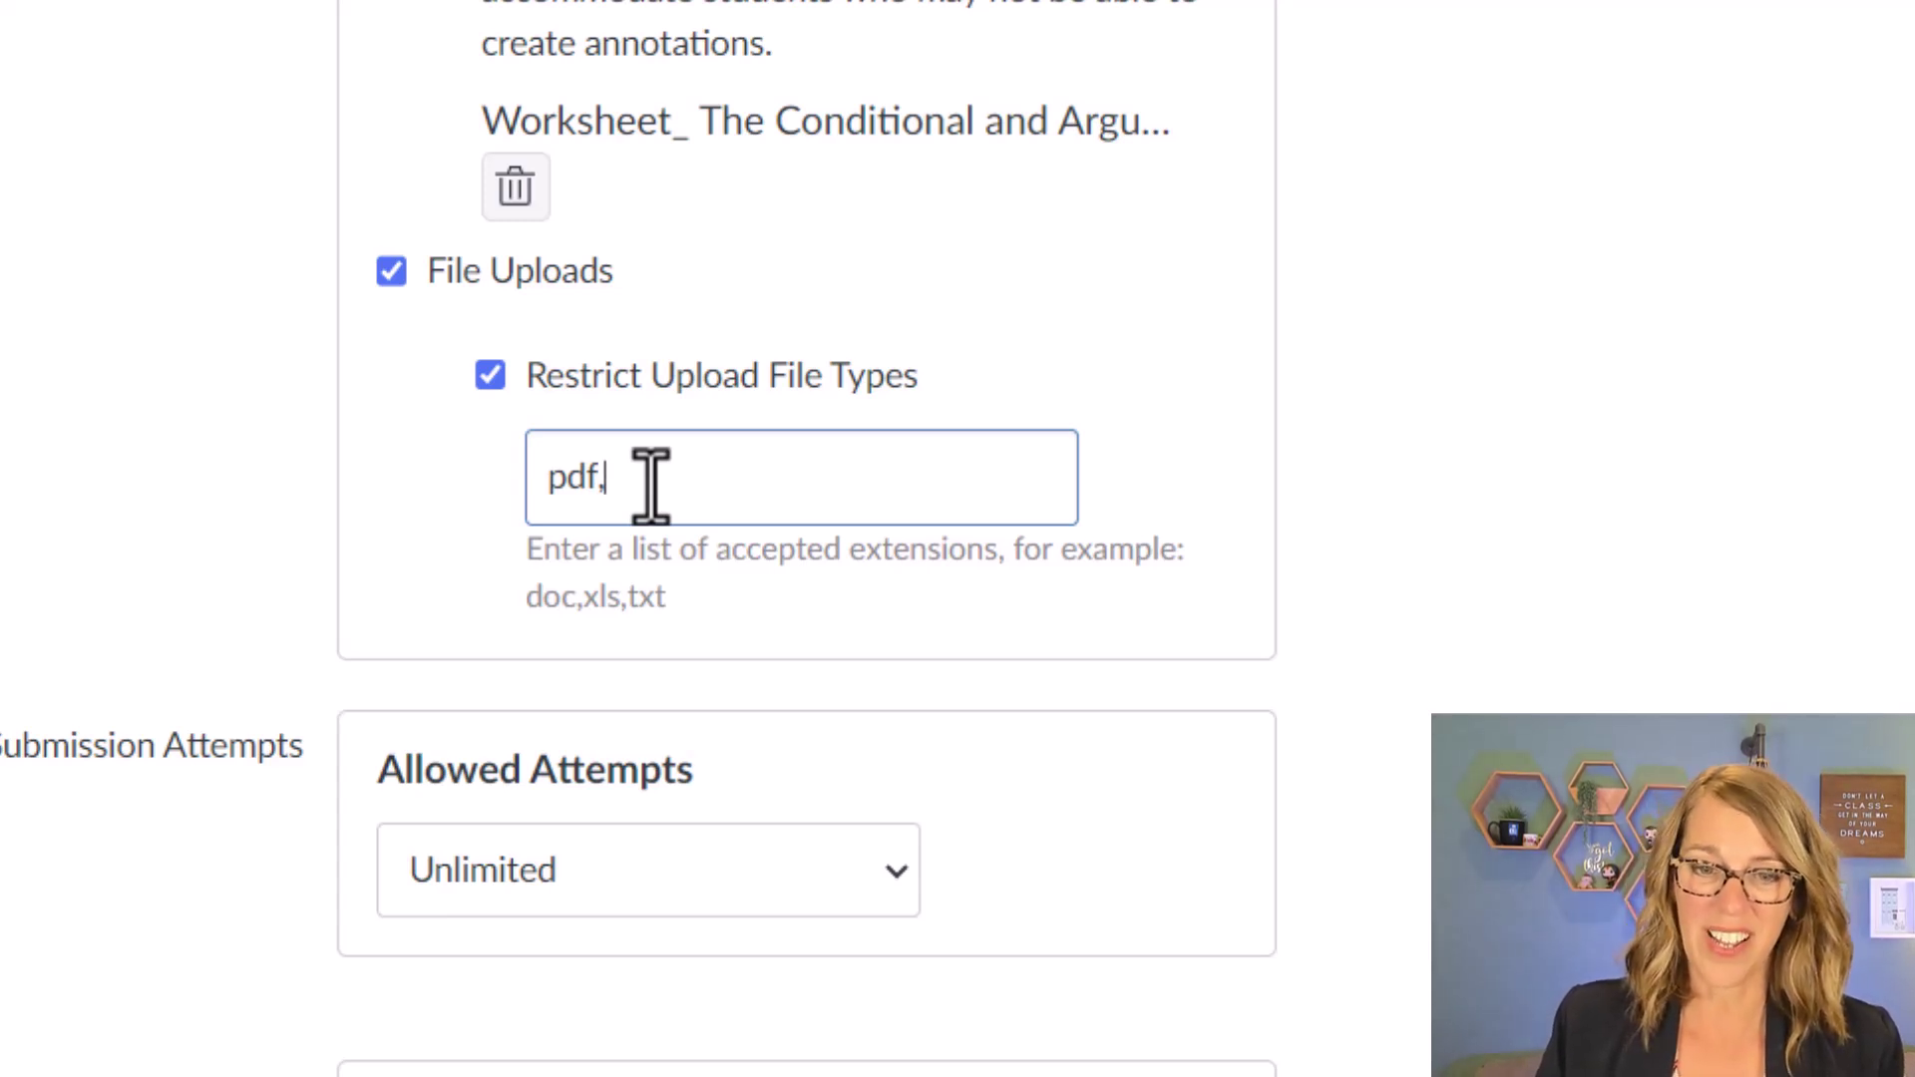
pyautogui.write('jpg')
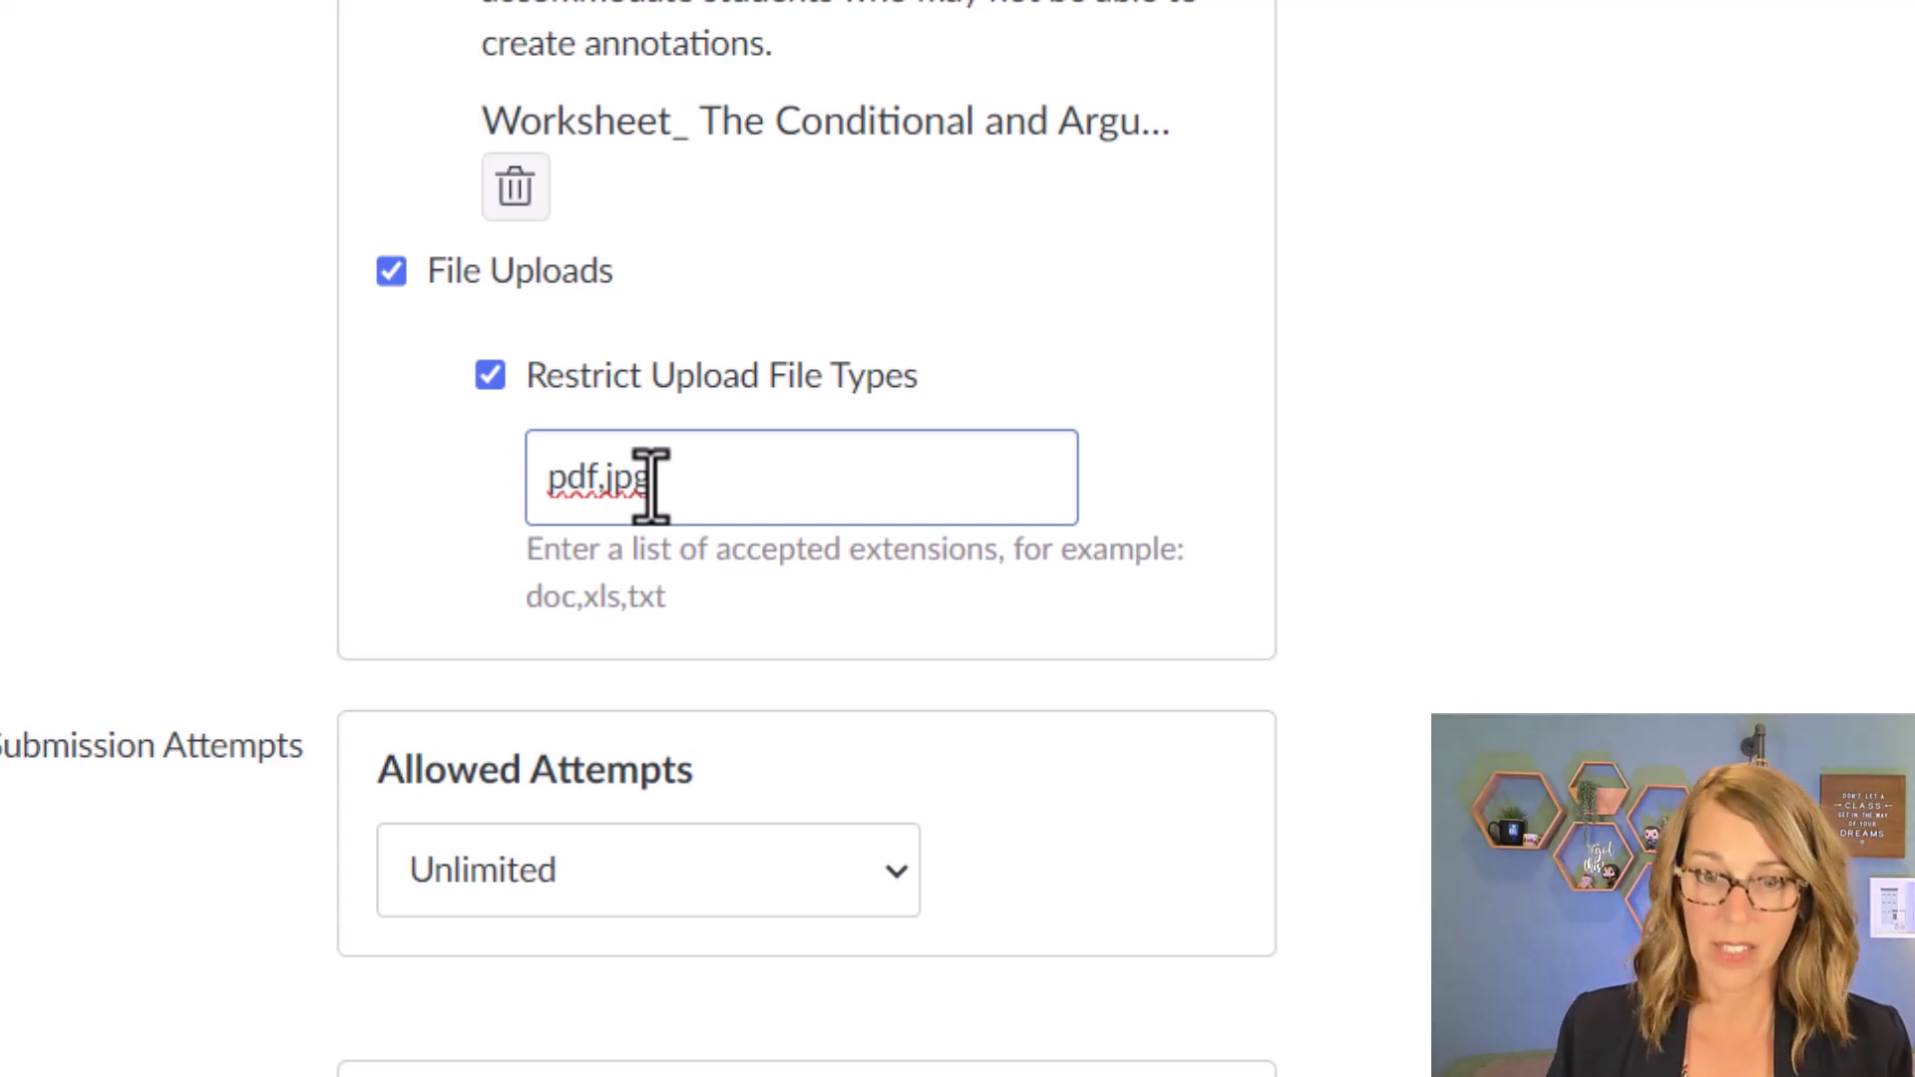
pyautogui.write(',png')
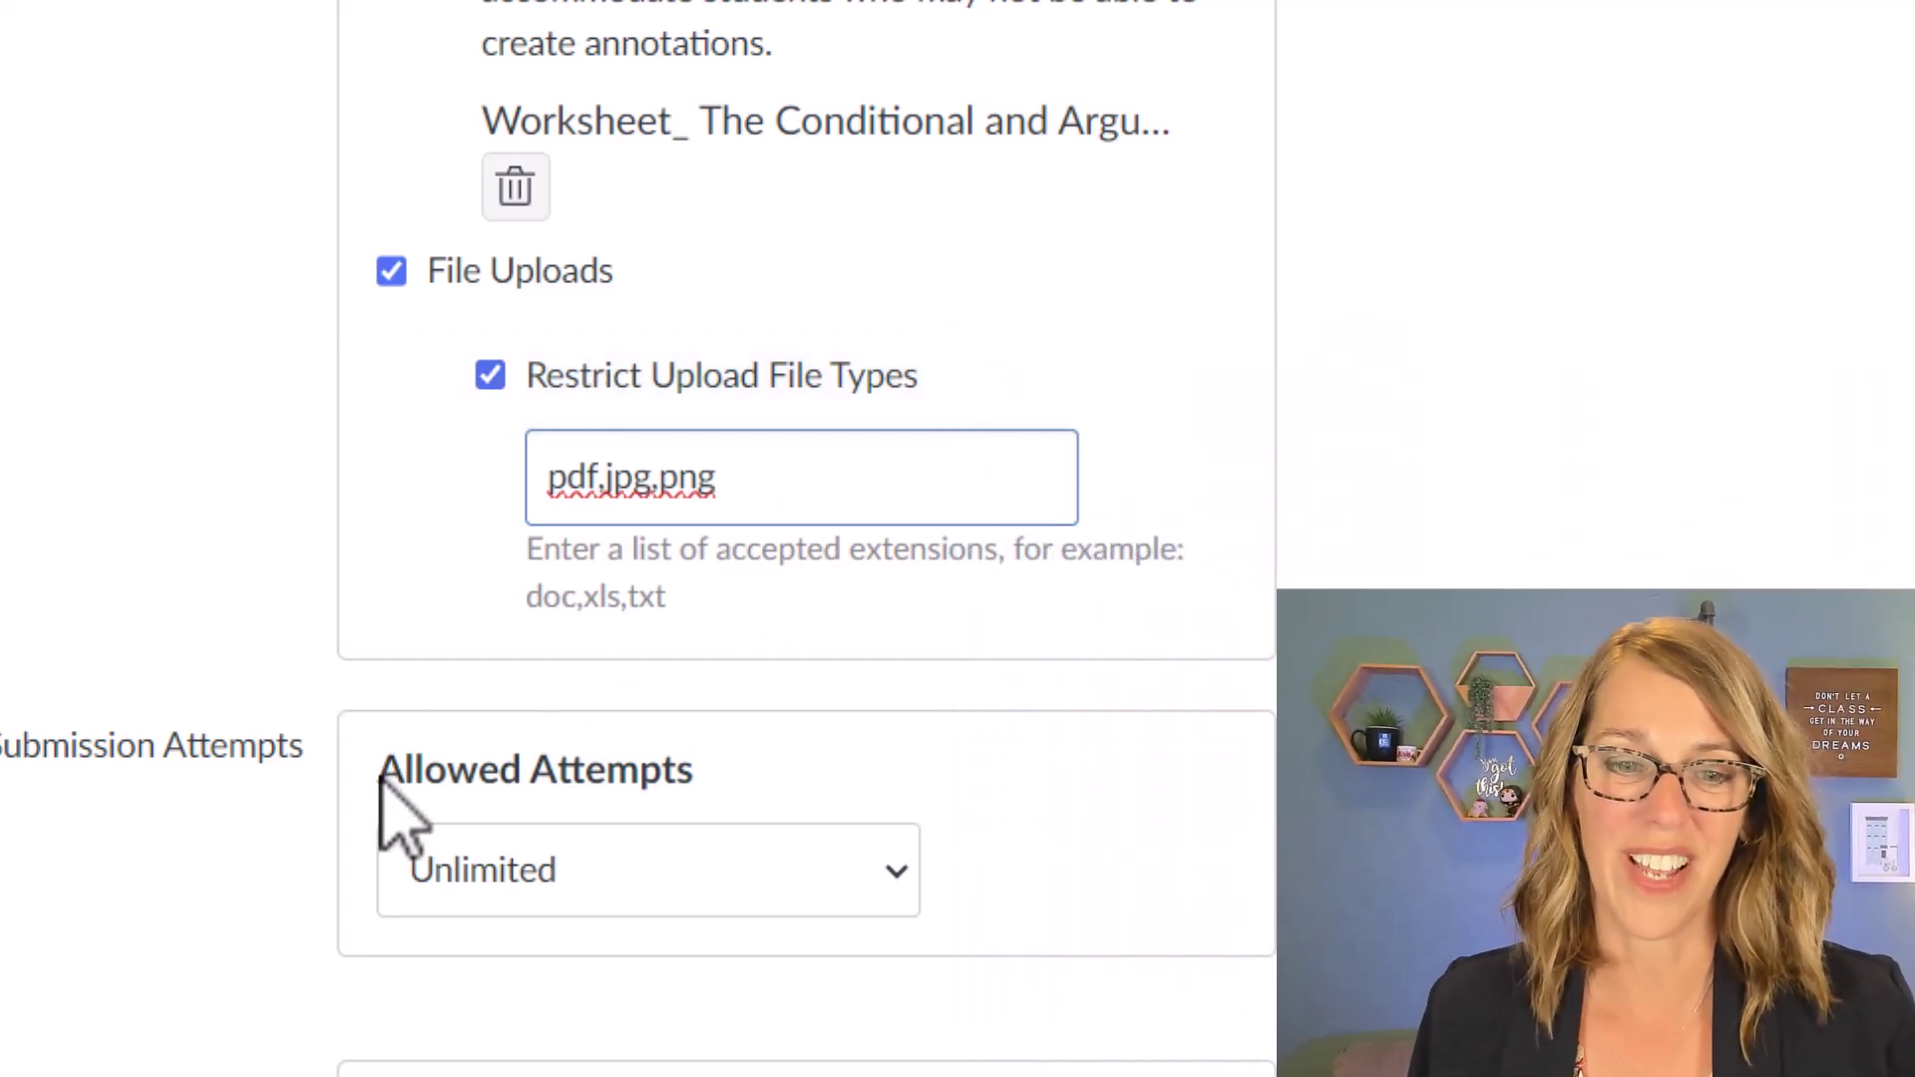
pyautogui.scroll(6, 529, 12)
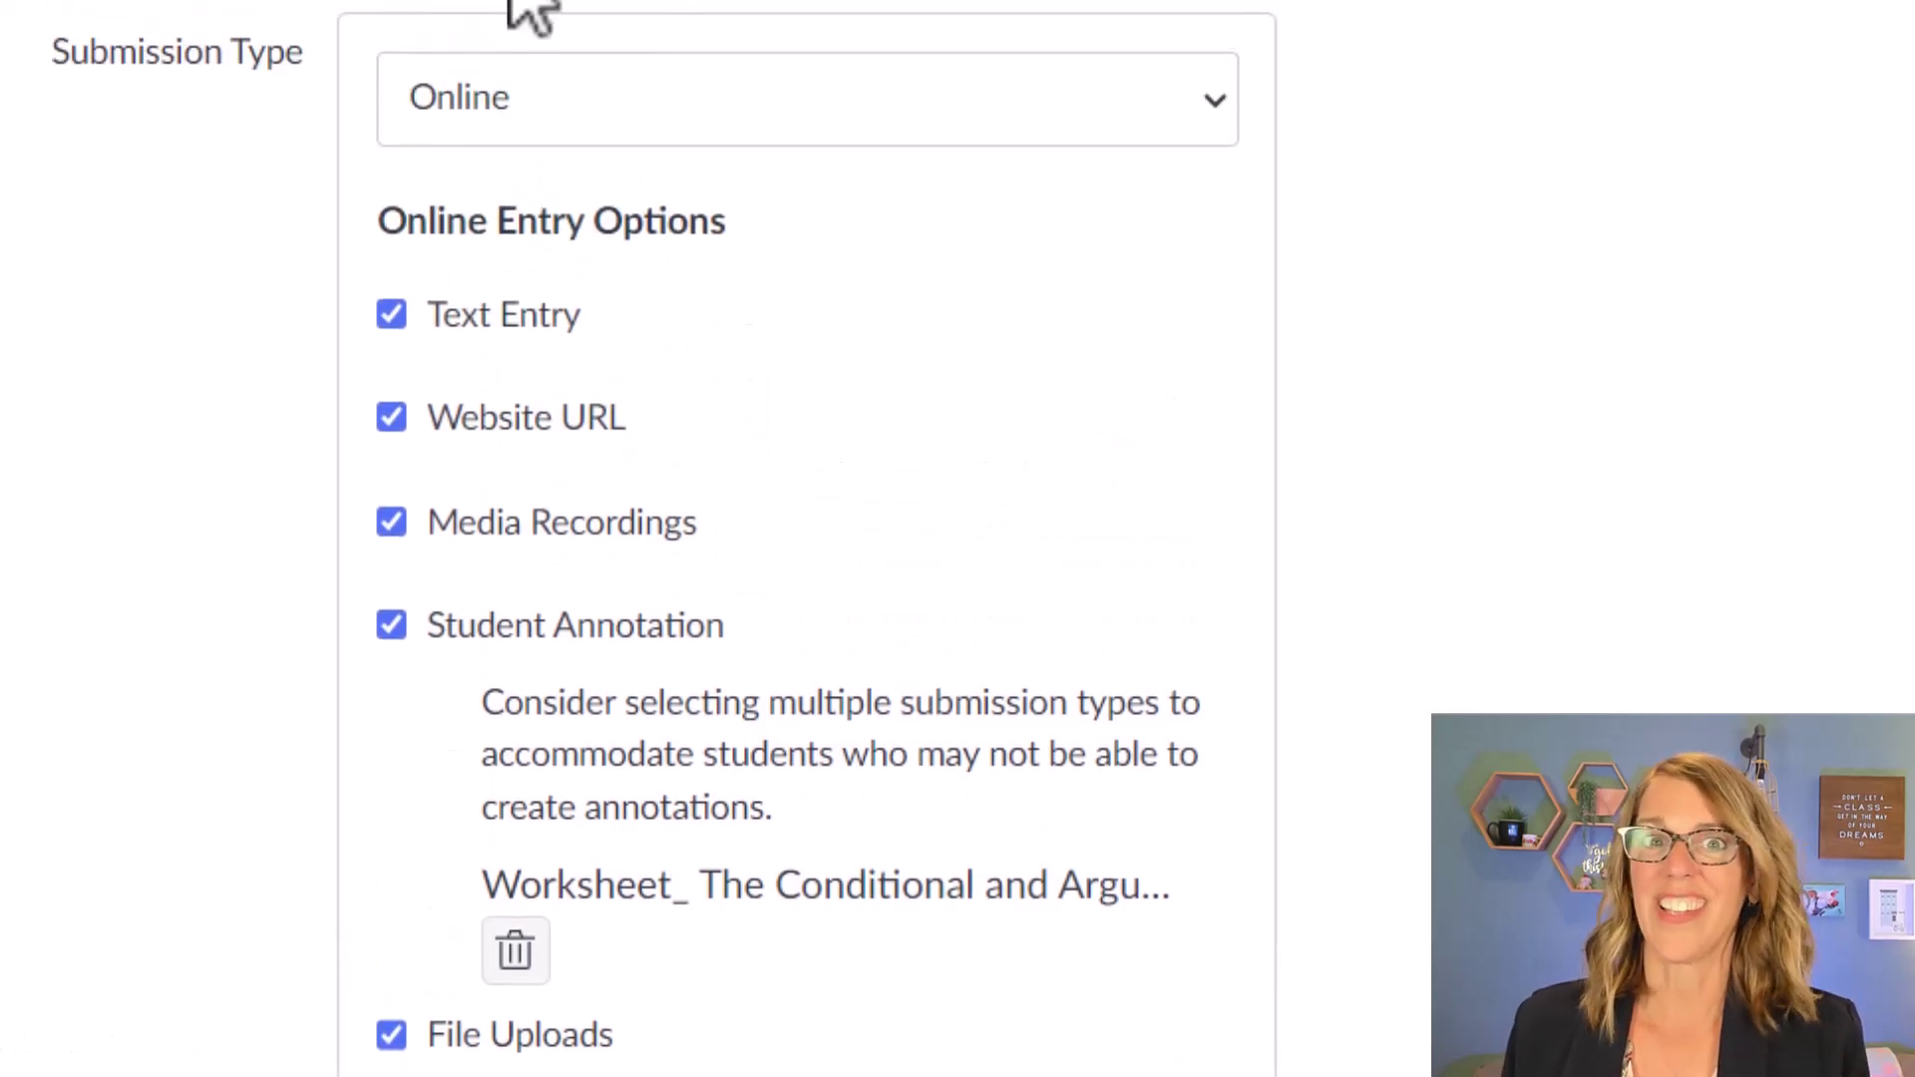
pyautogui.click(1217, 98)
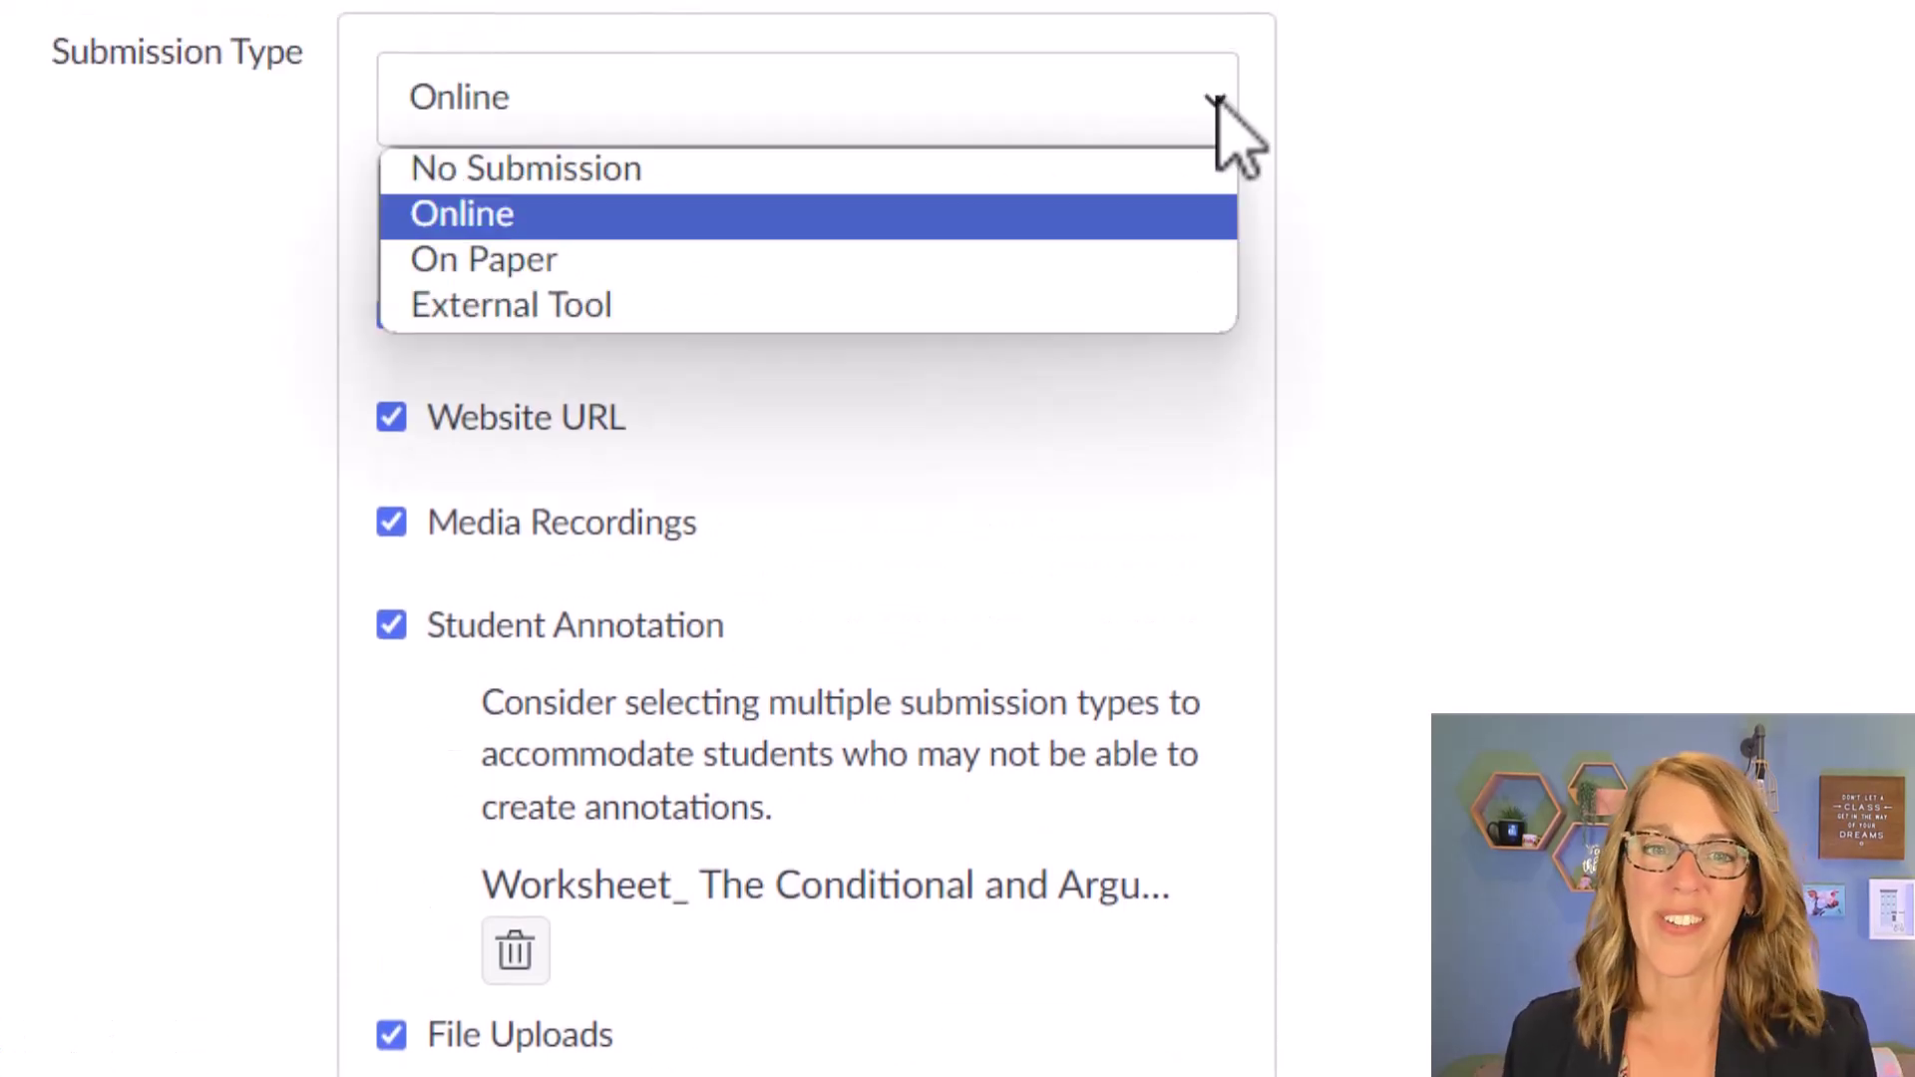
pyautogui.click(706, 265)
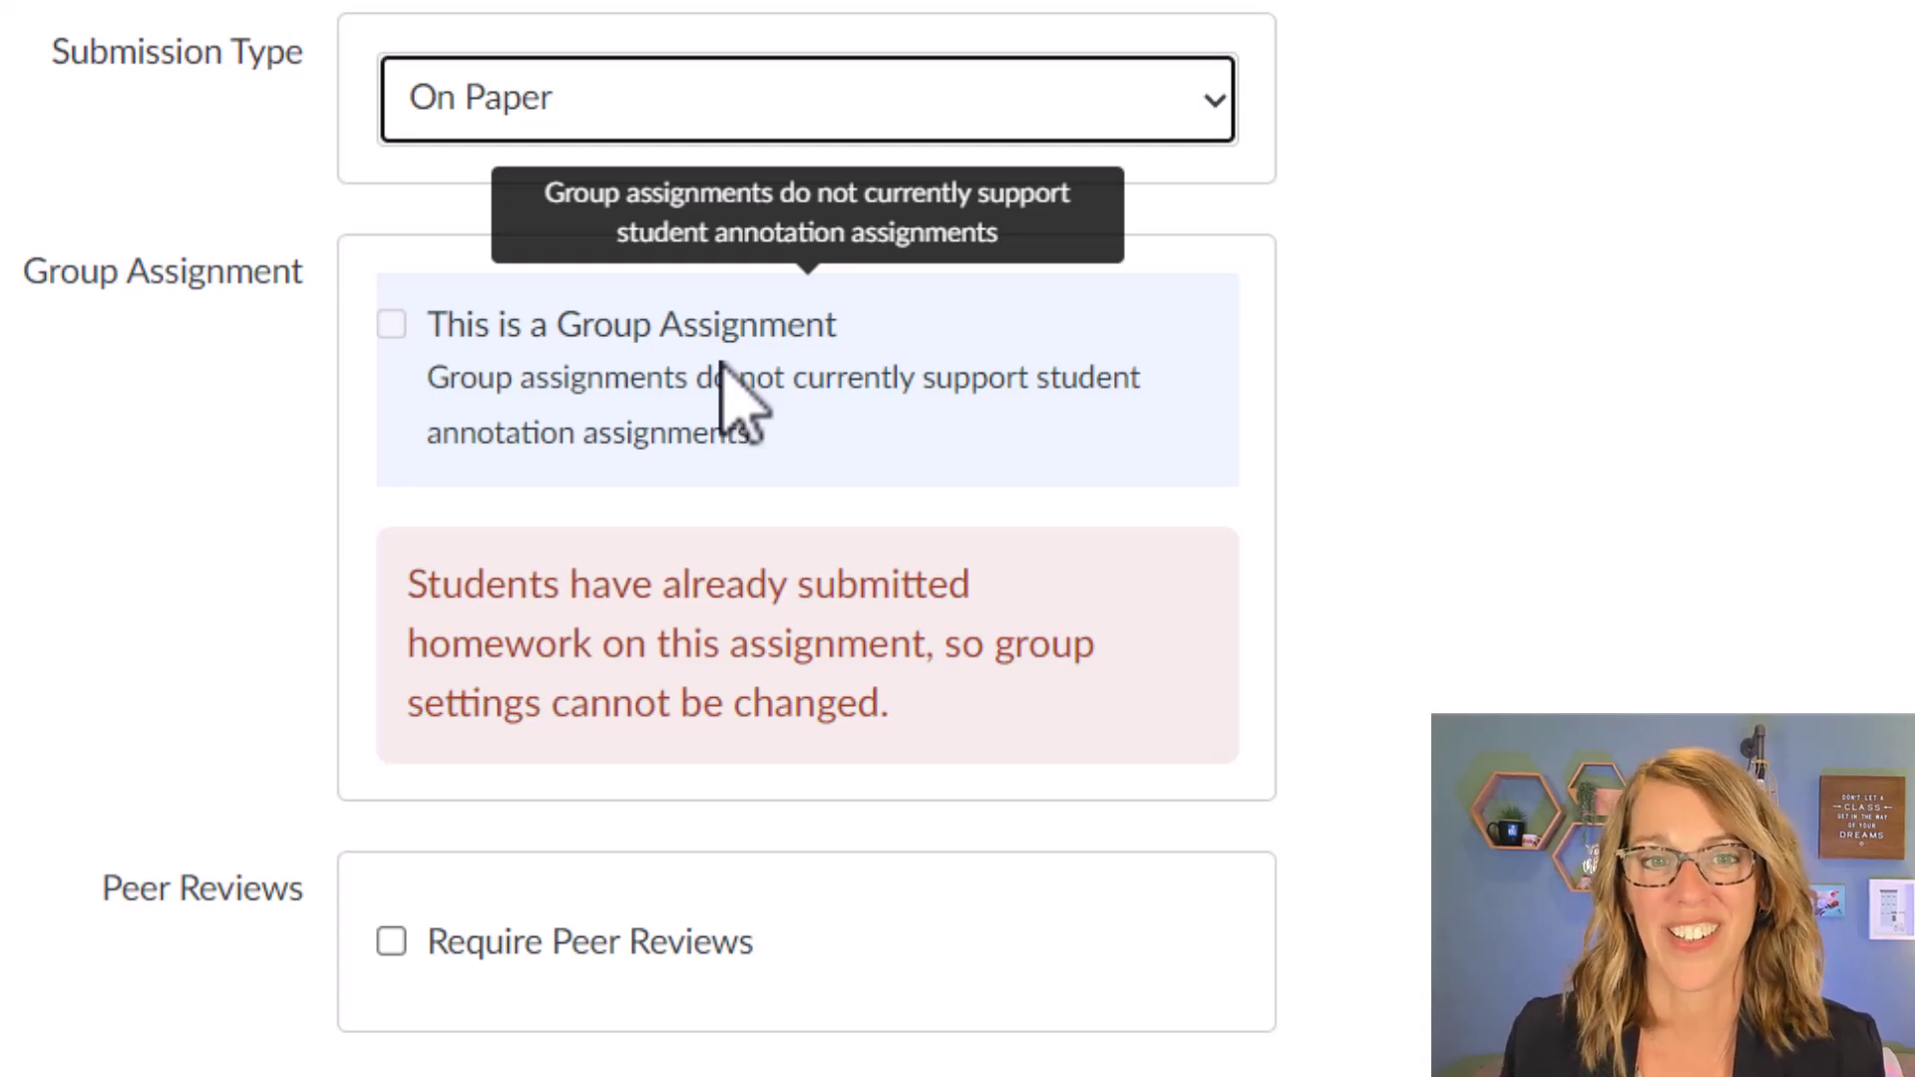
pyautogui.click(1228, 128)
pyautogui.click(798, 305)
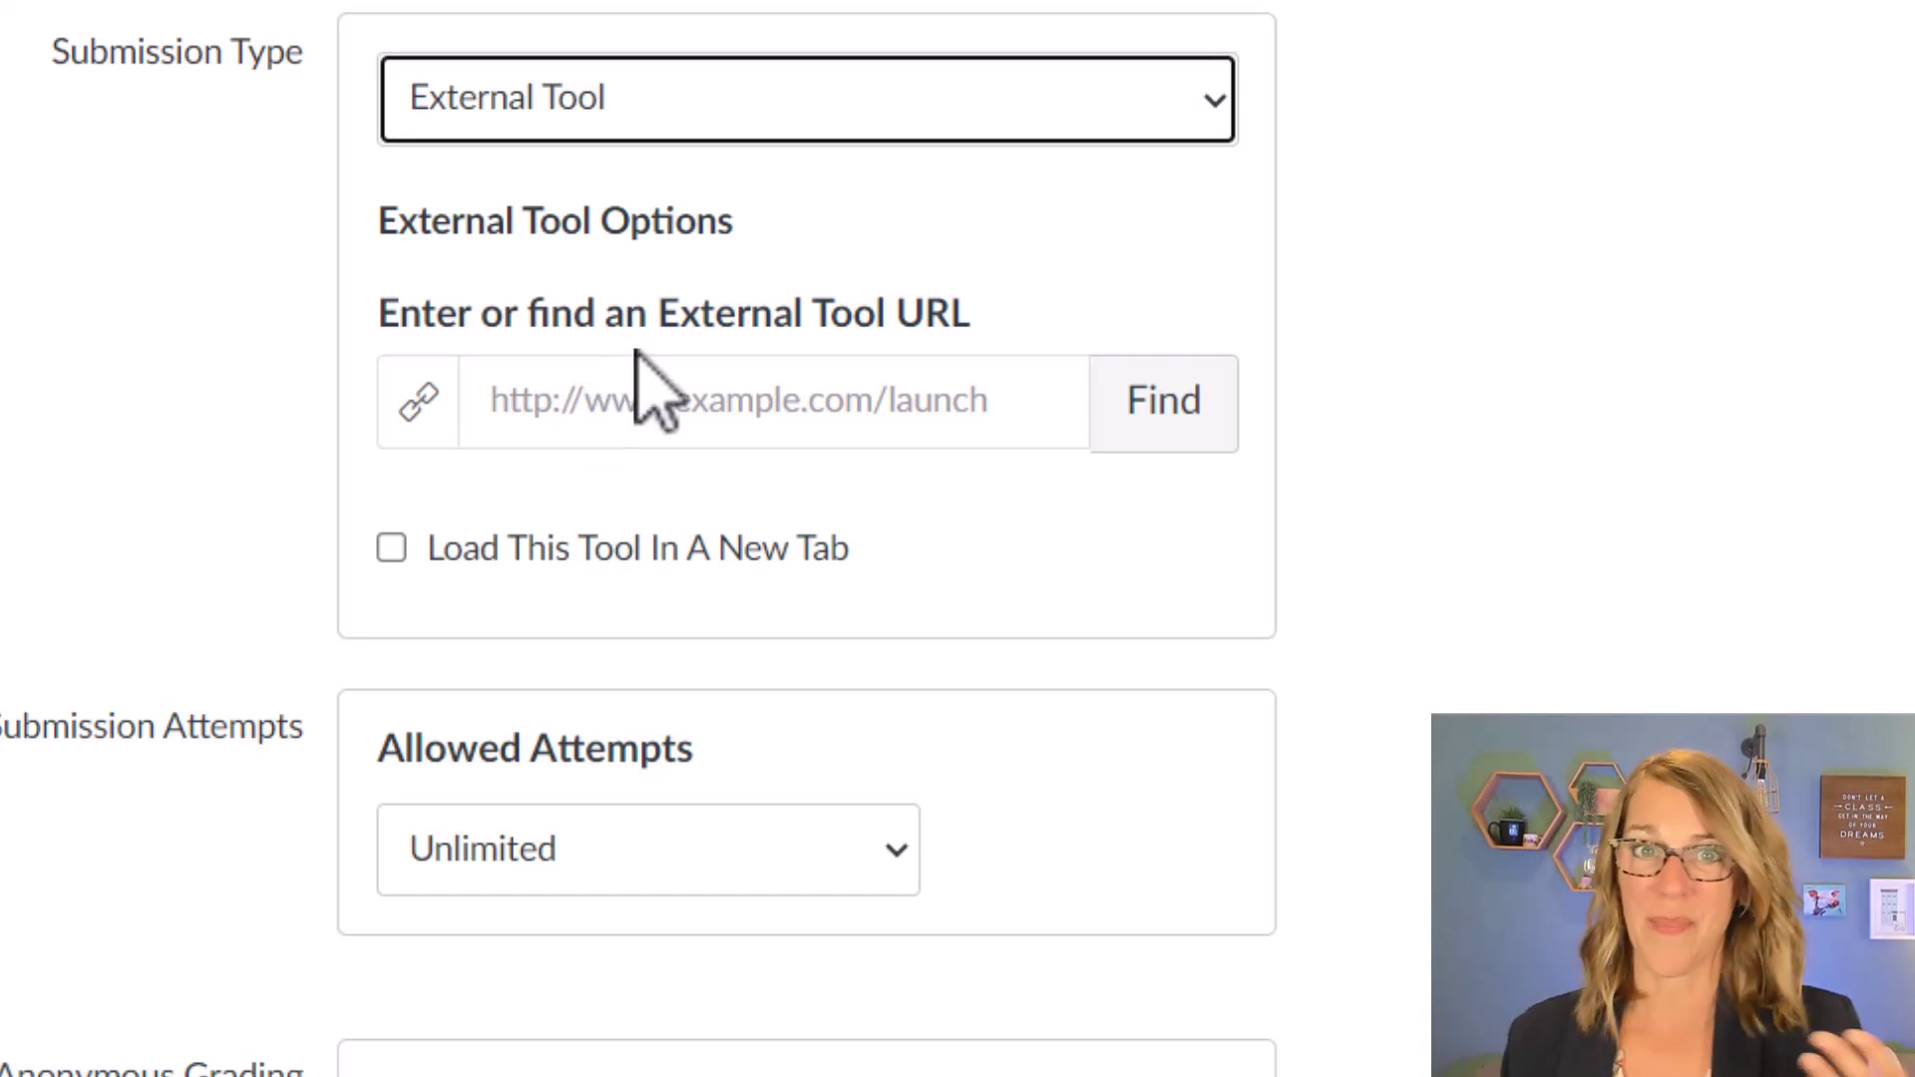
pyautogui.click(688, 99)
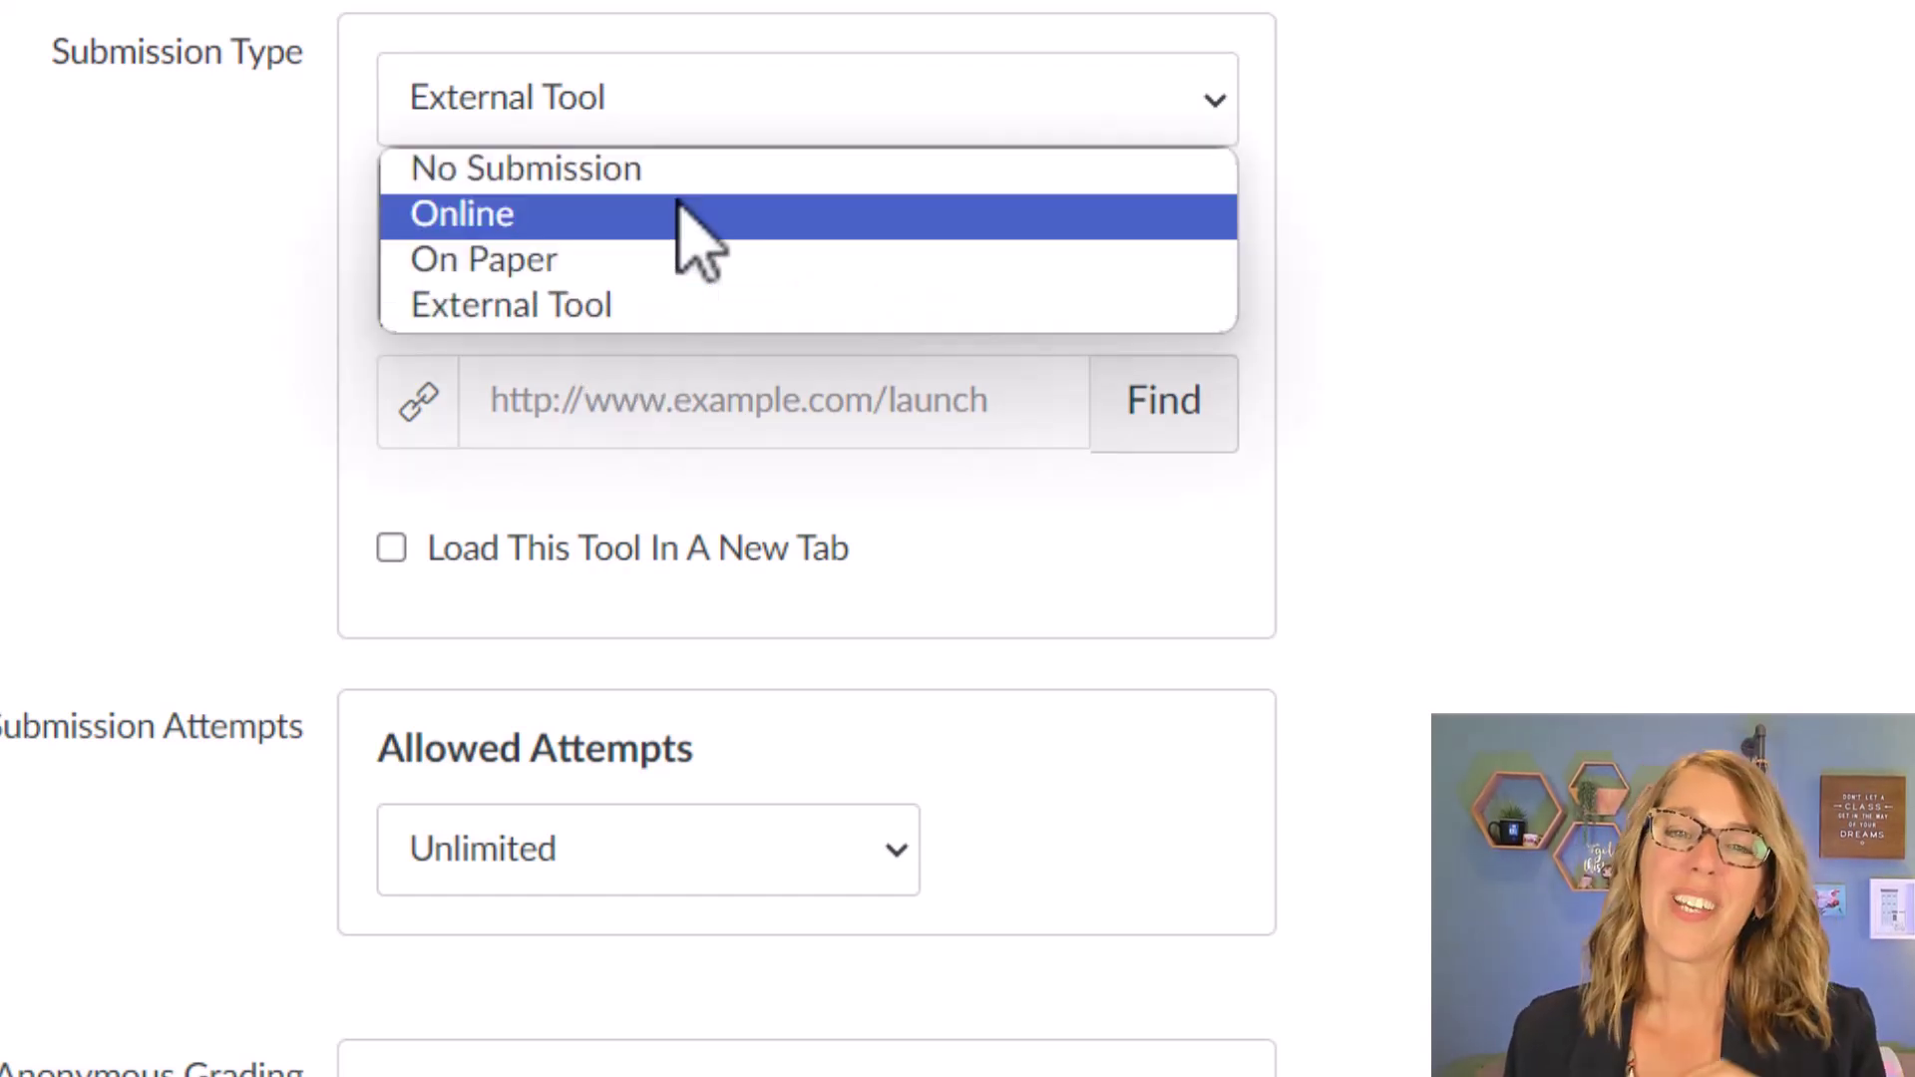
pyautogui.click(684, 212)
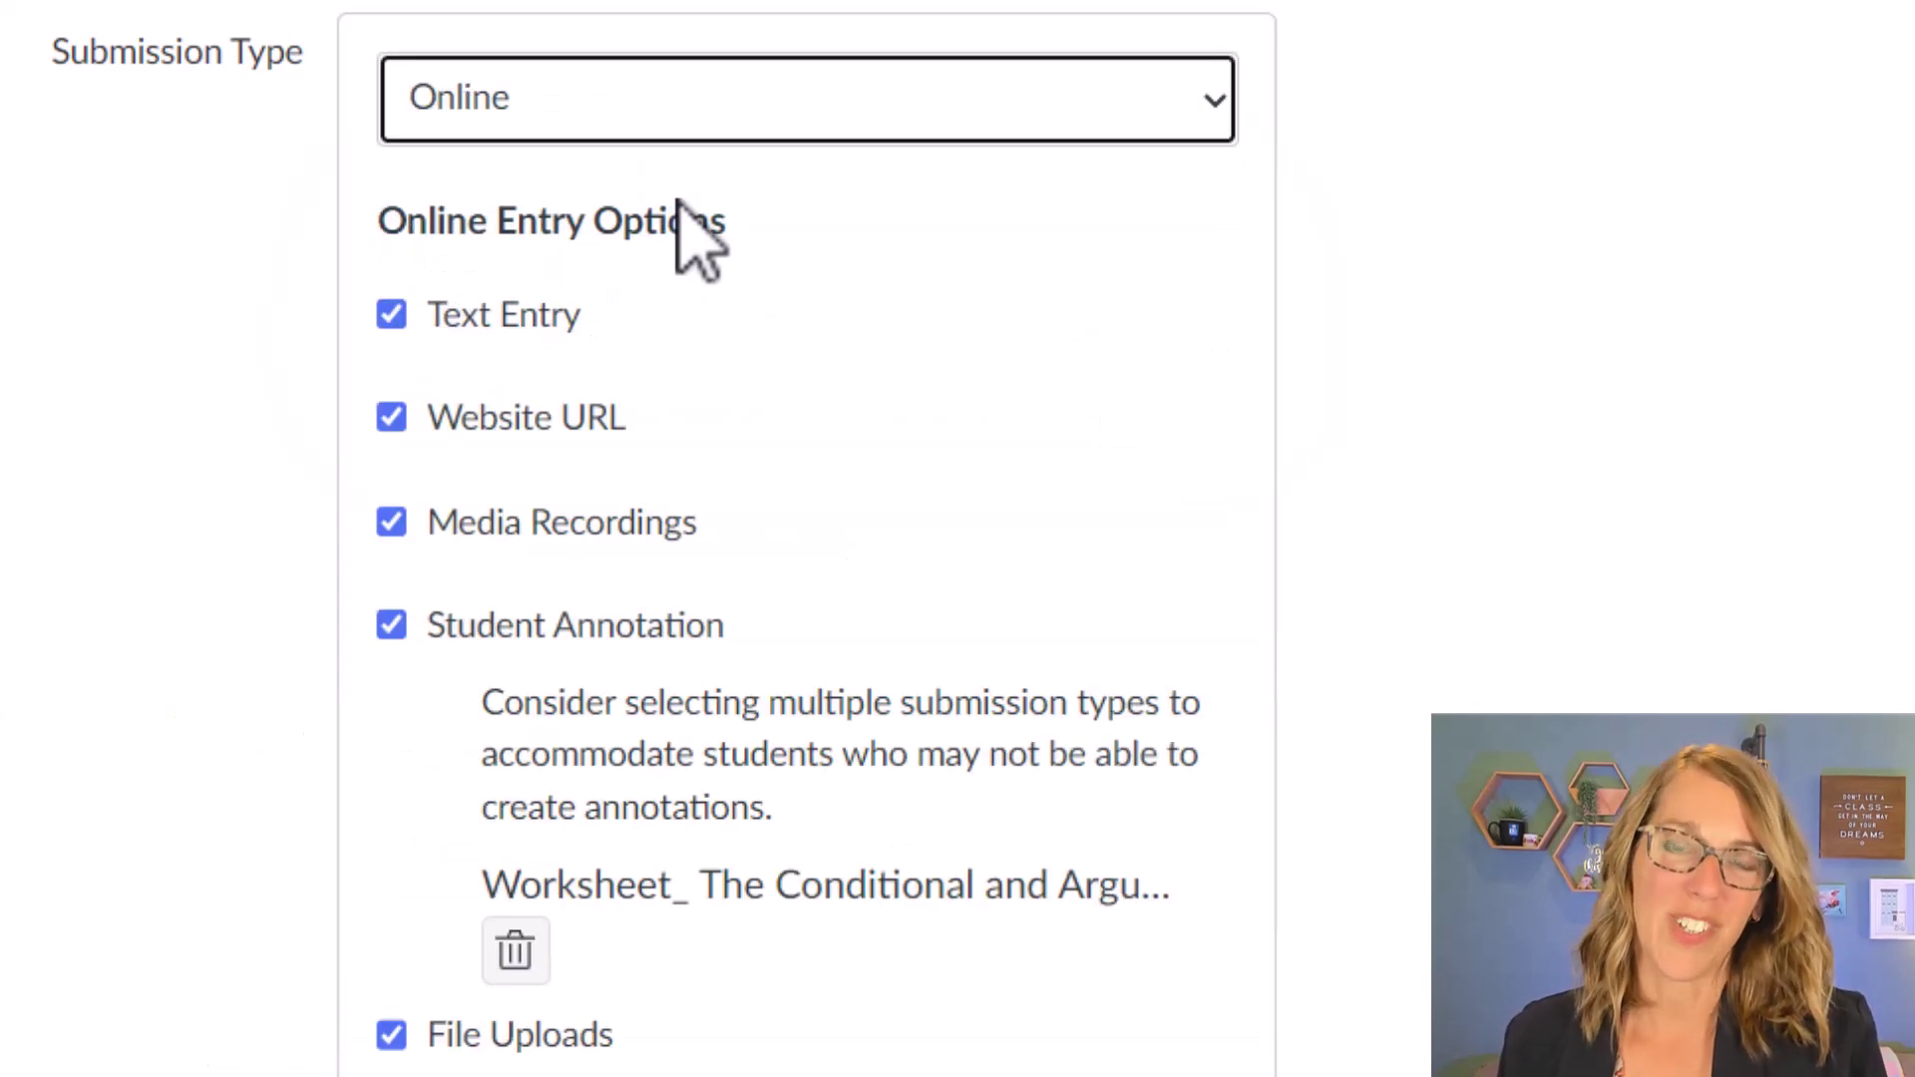
pyautogui.scroll(-8, 698, 239)
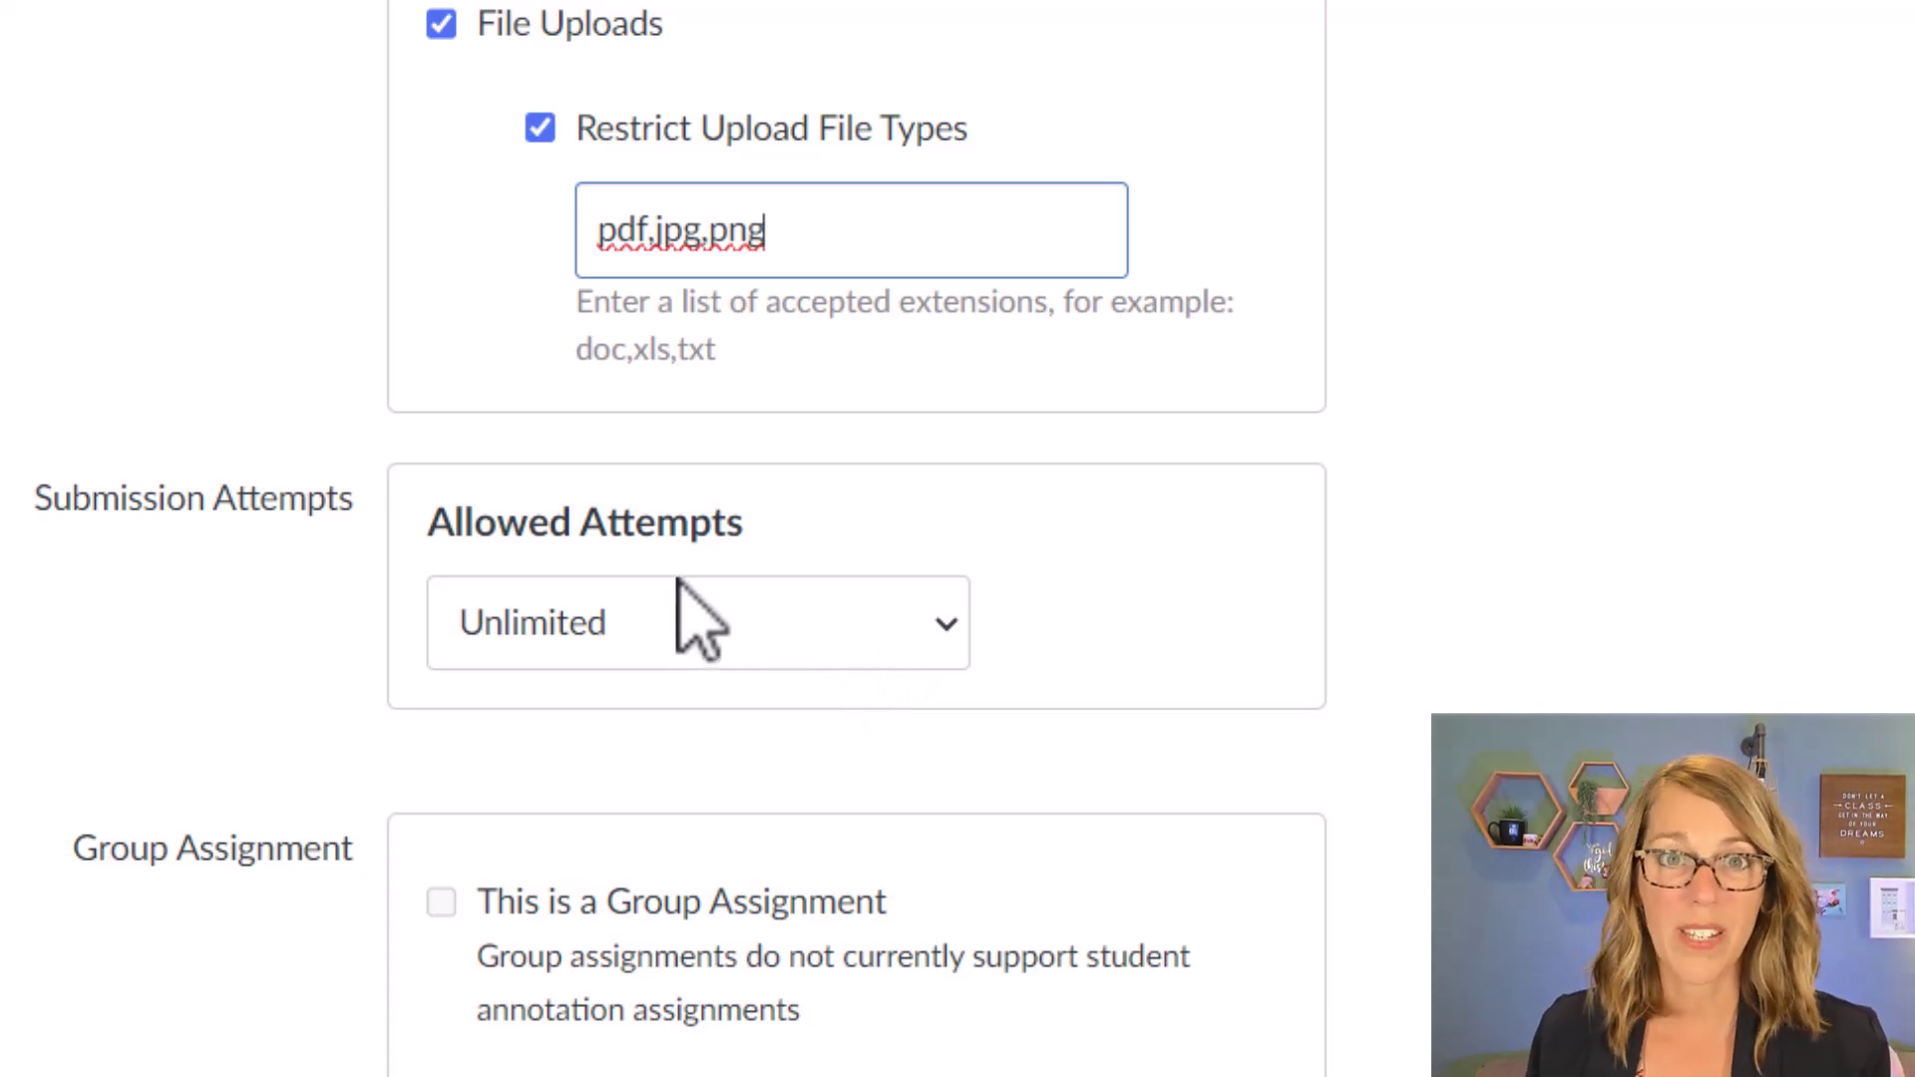
pyautogui.scroll(-7, 1325, 608)
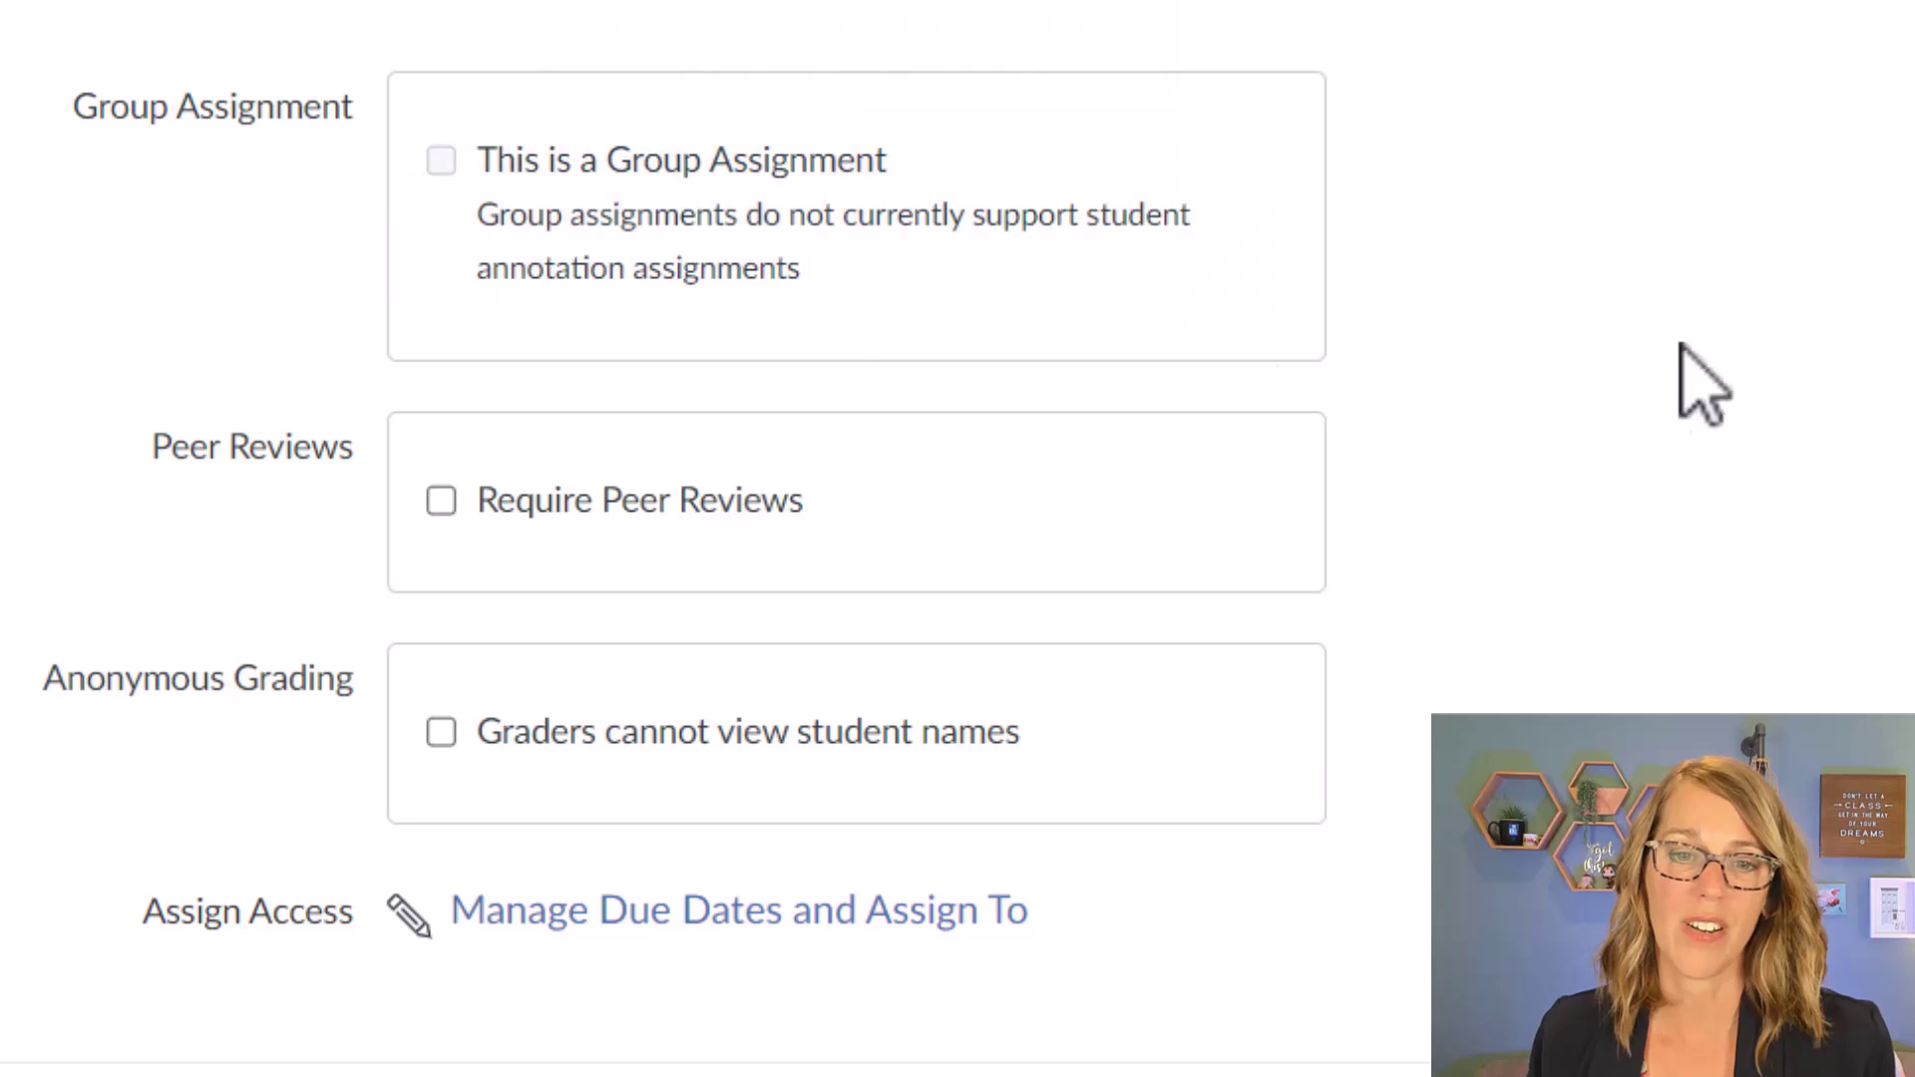
pyautogui.scroll(5, 1700, 384)
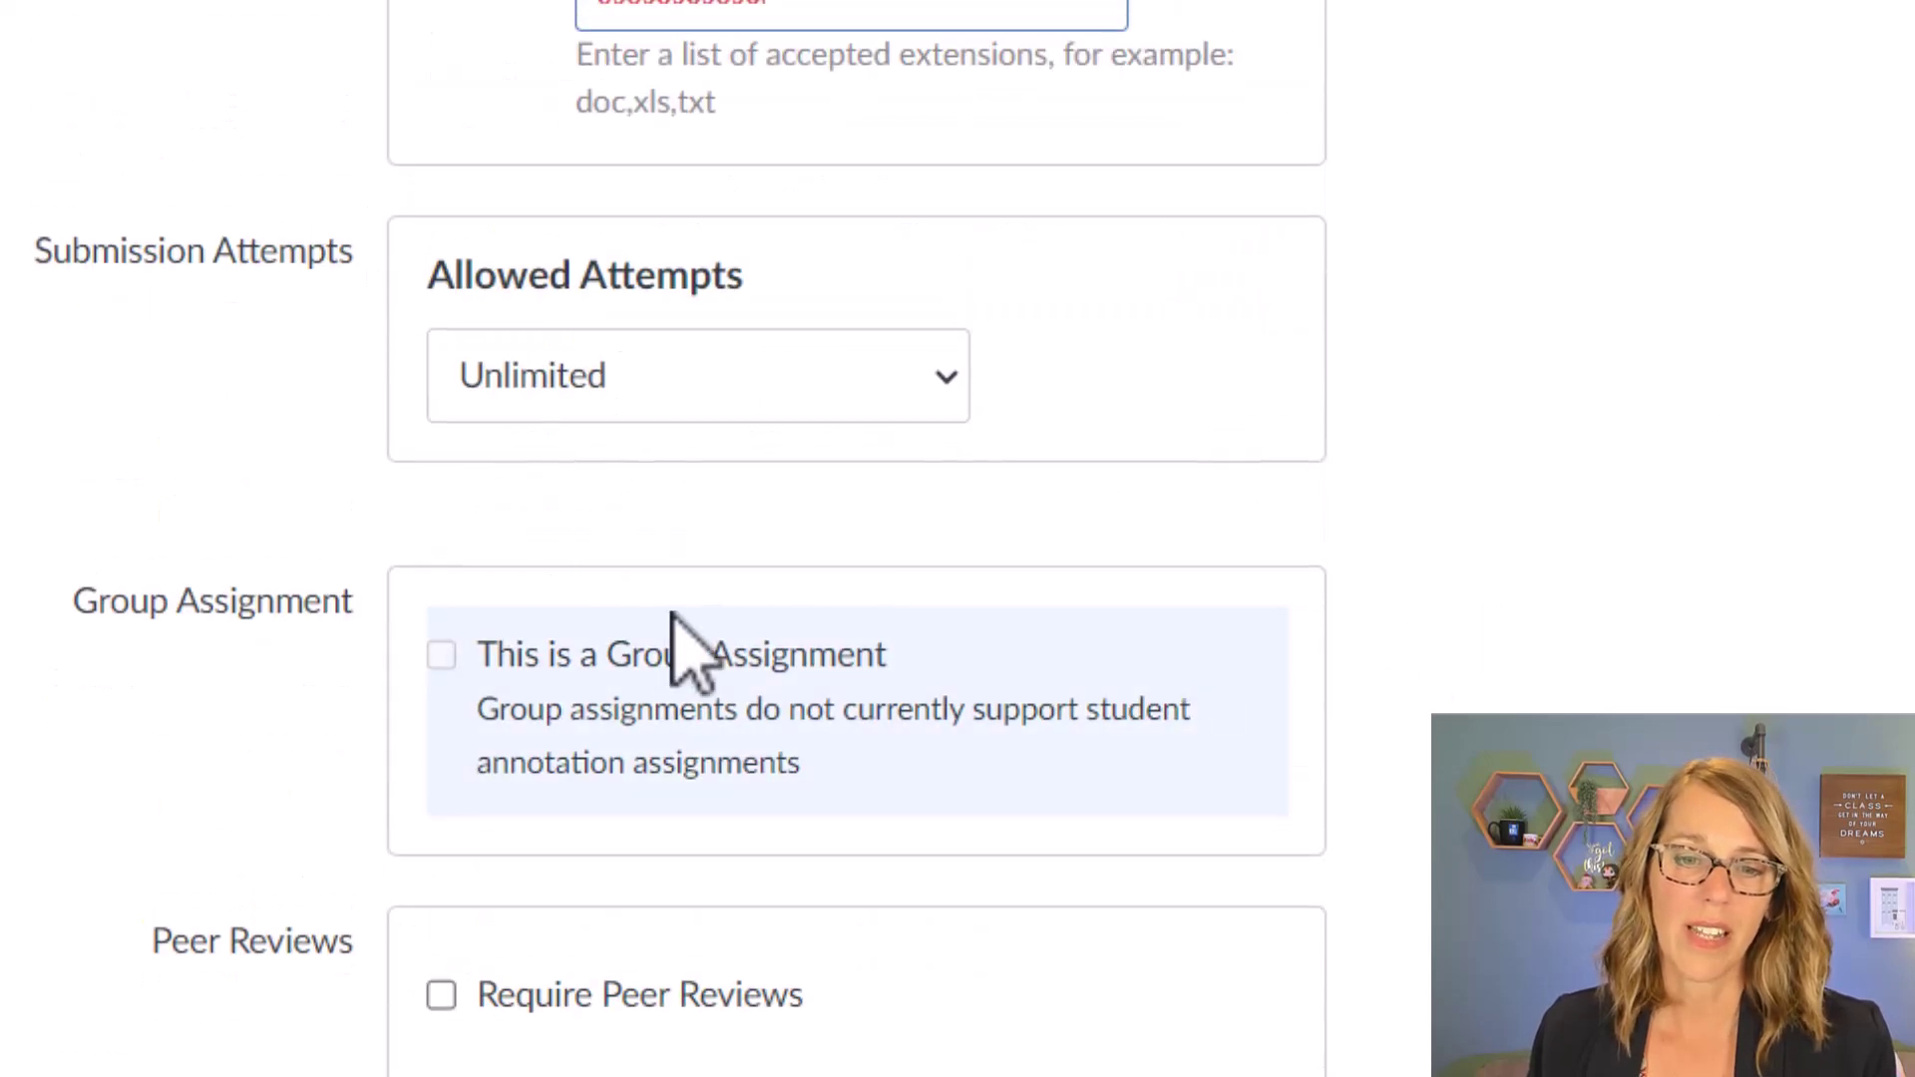
pyautogui.scroll(7, 1591, 633)
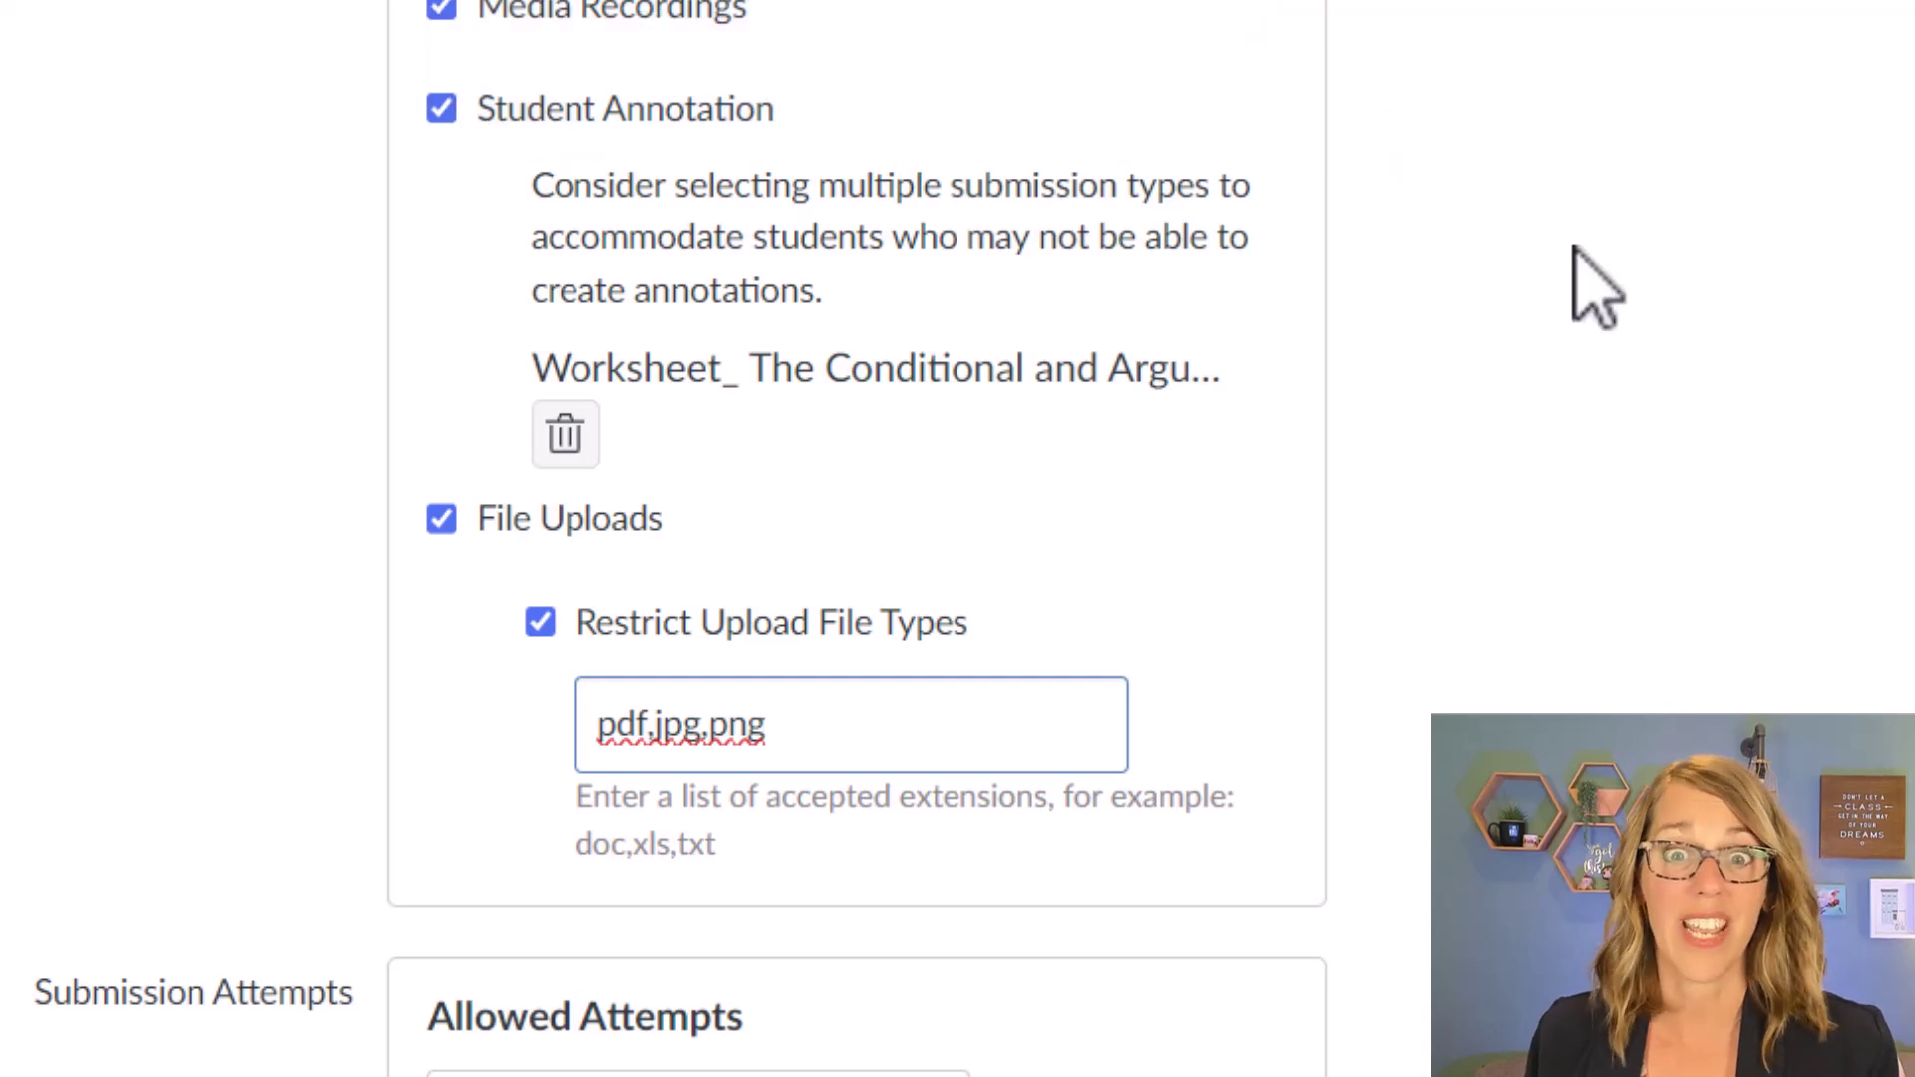
pyautogui.click(442, 110)
pyautogui.scroll(-5, 1667, 193)
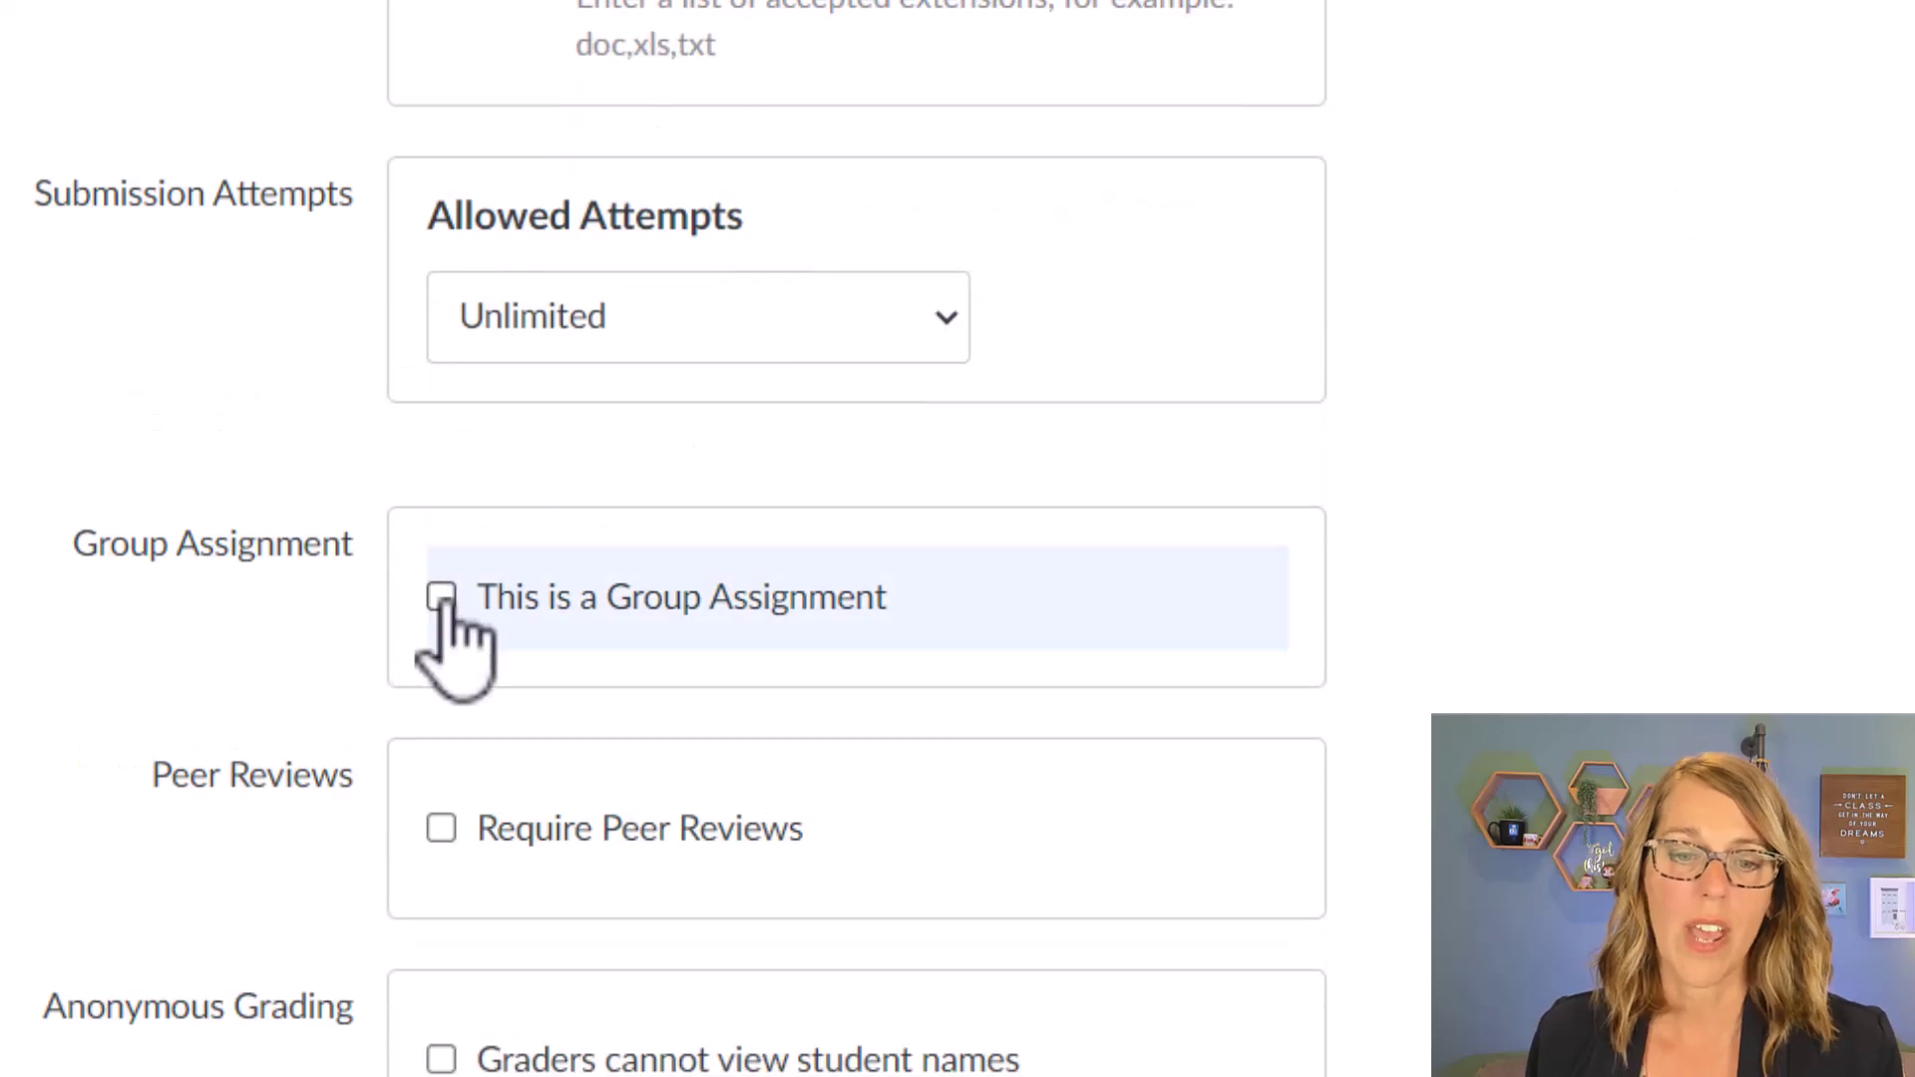
pyautogui.click(442, 597)
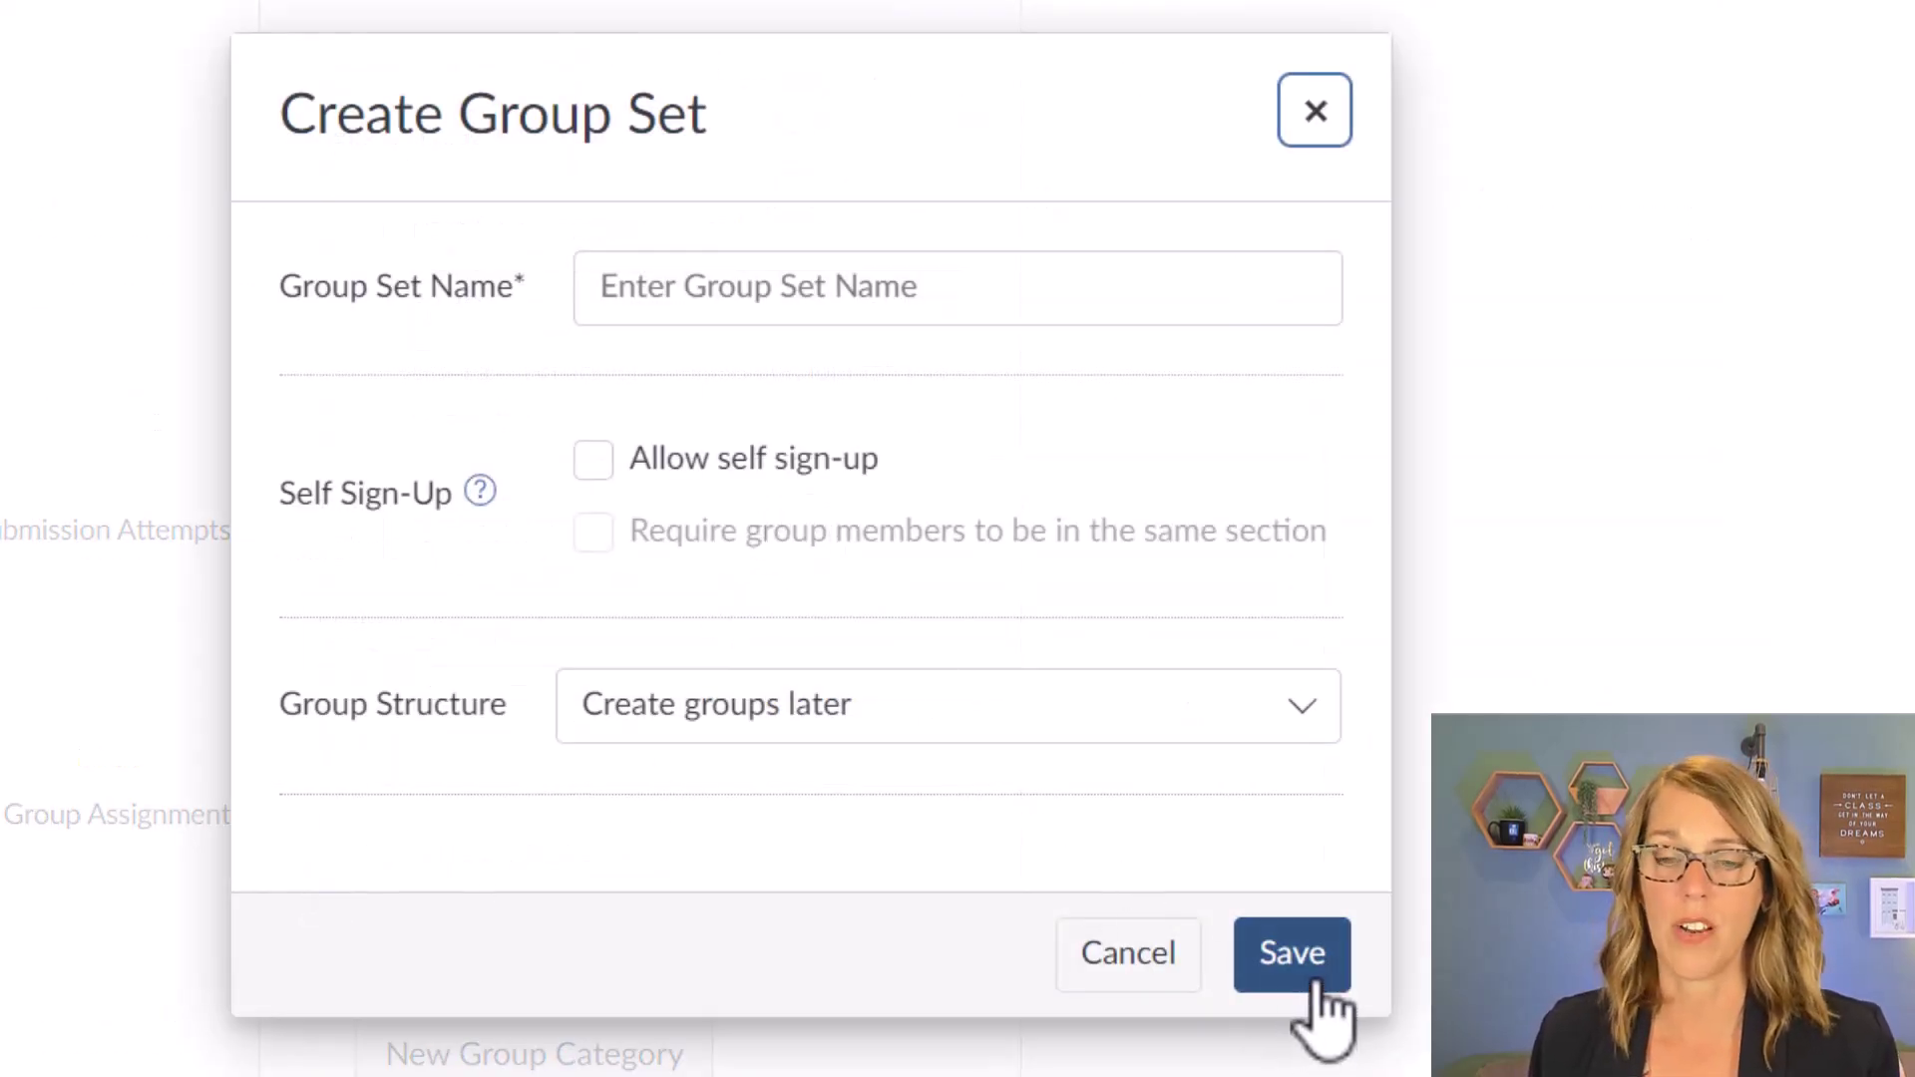
pyautogui.click(1147, 965)
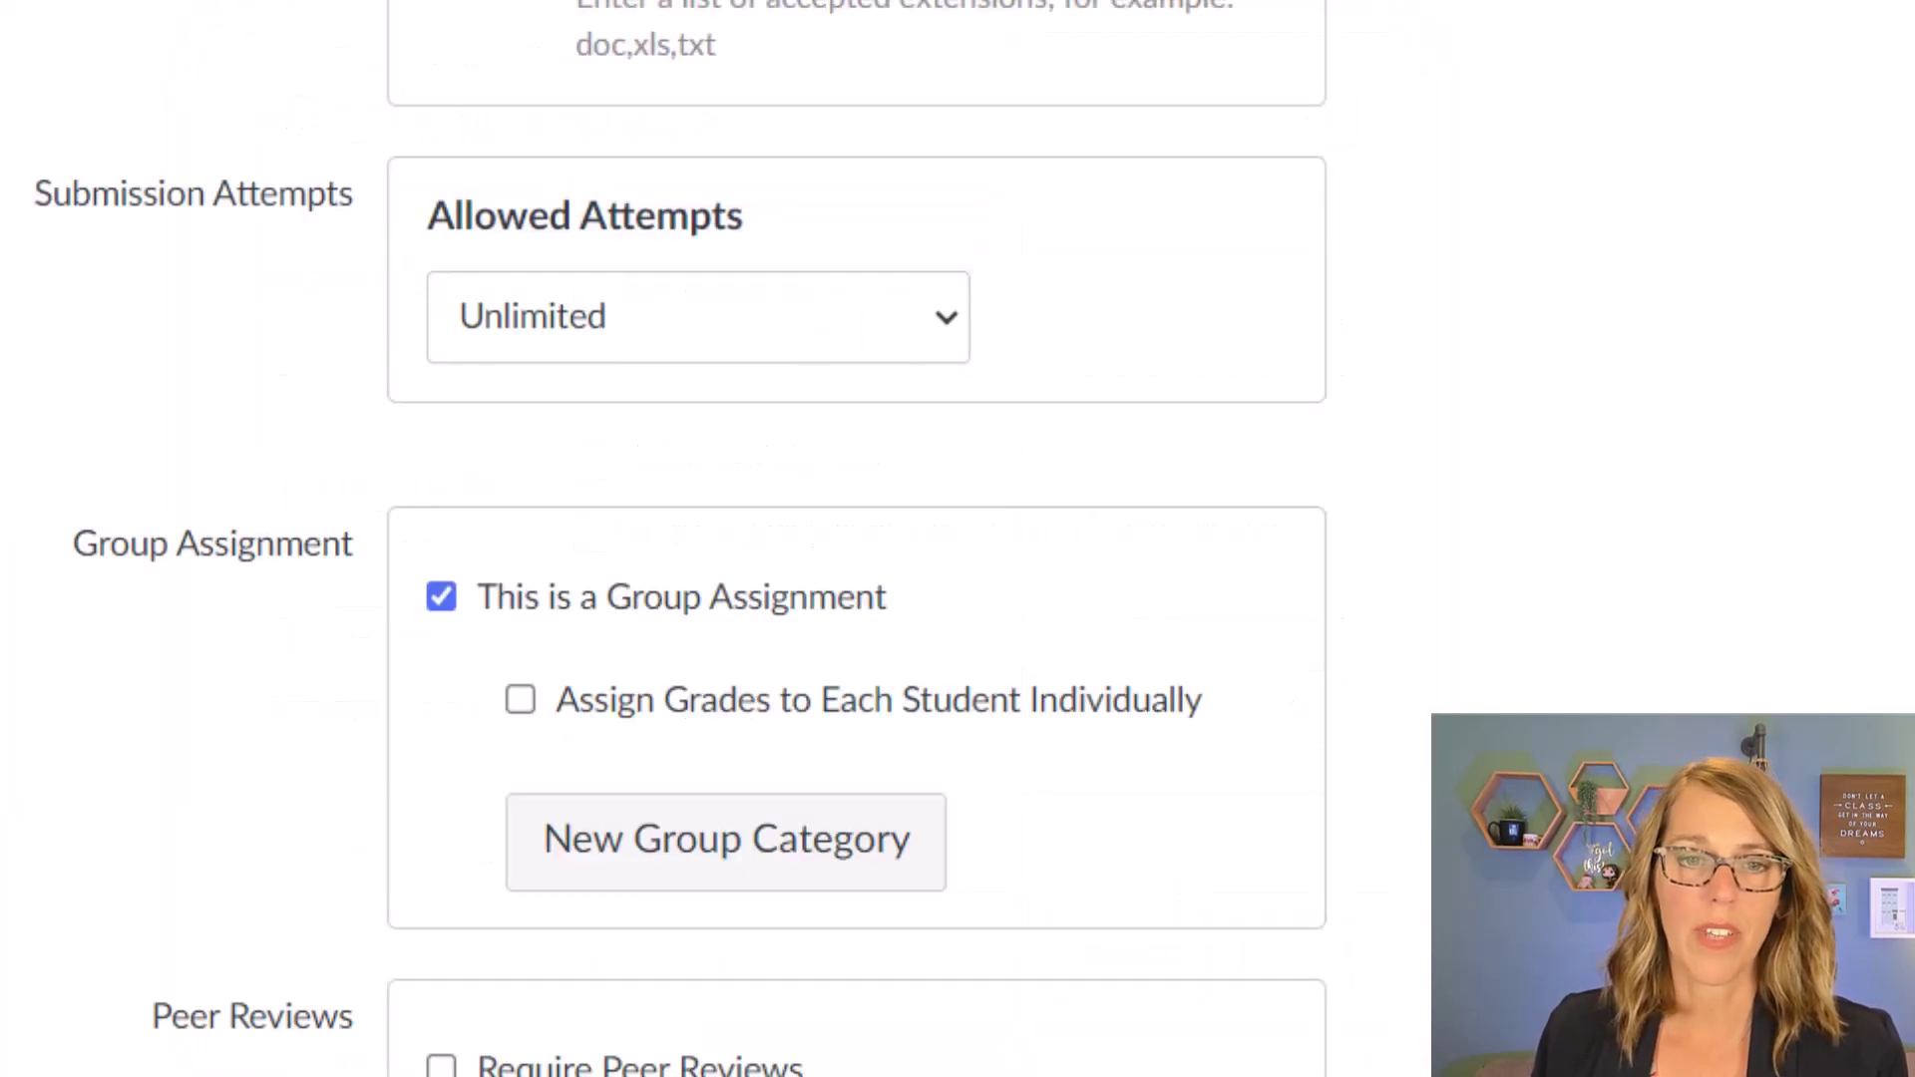
pyautogui.click(441, 596)
pyautogui.scroll(3, 1795, 534)
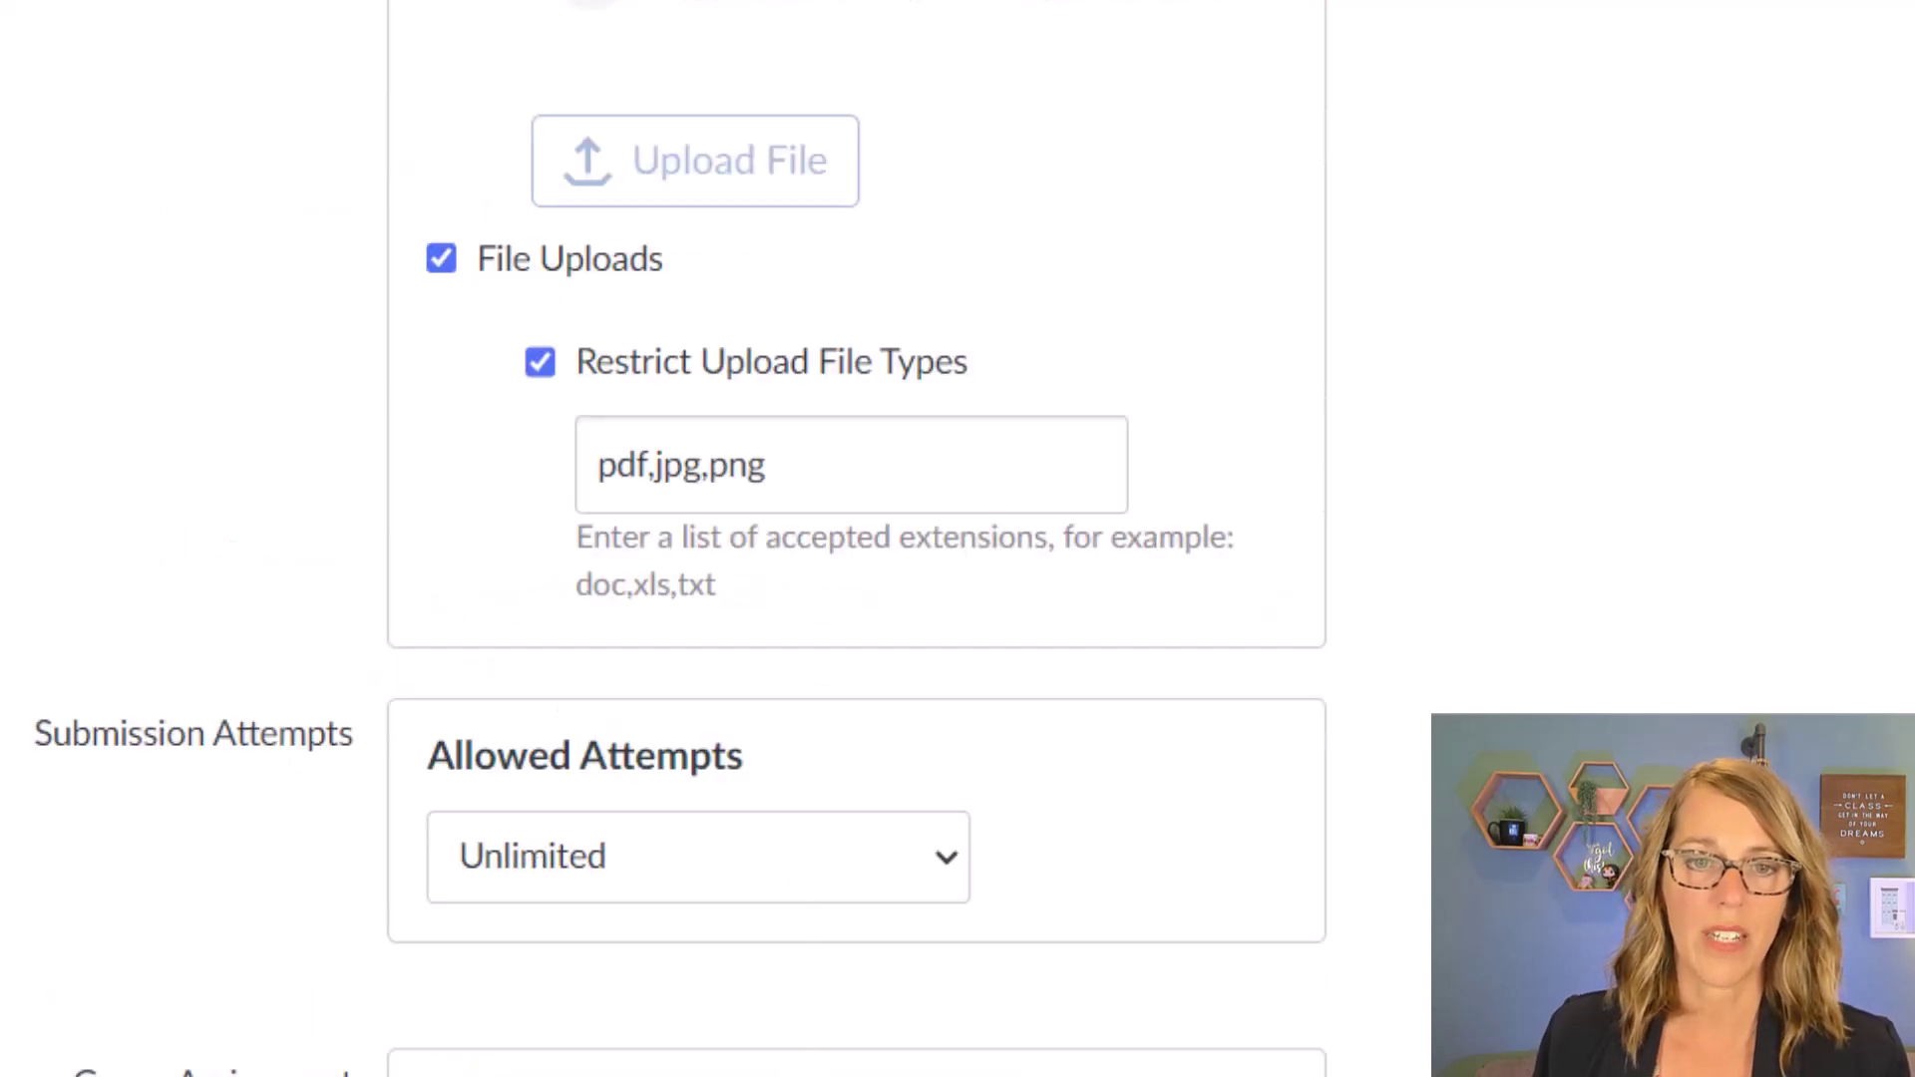
pyautogui.scroll(-3, 1795, 525)
pyautogui.scroll(-5, 1795, 535)
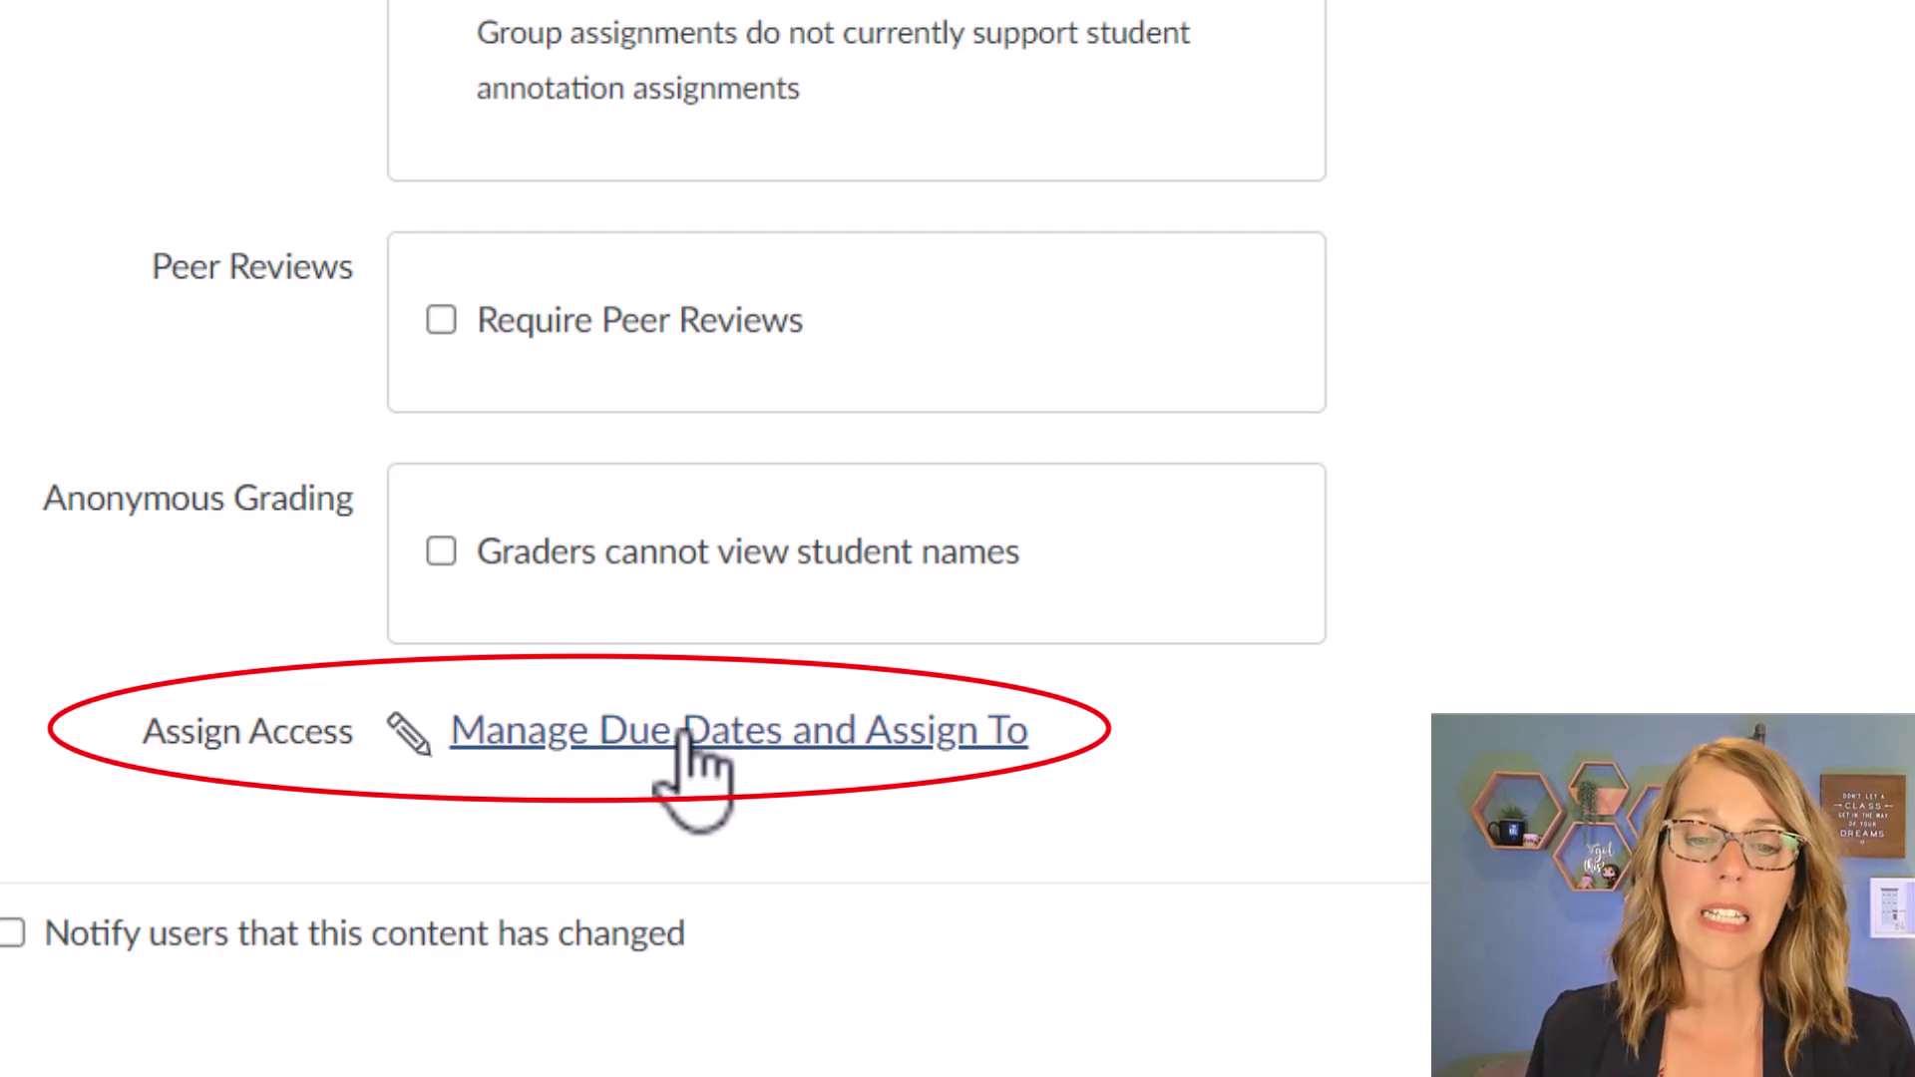
# - Set the everyone due date to Aug 5, 2024 and the Until date to Aug 7, 2024
pyautogui.click(686, 736)
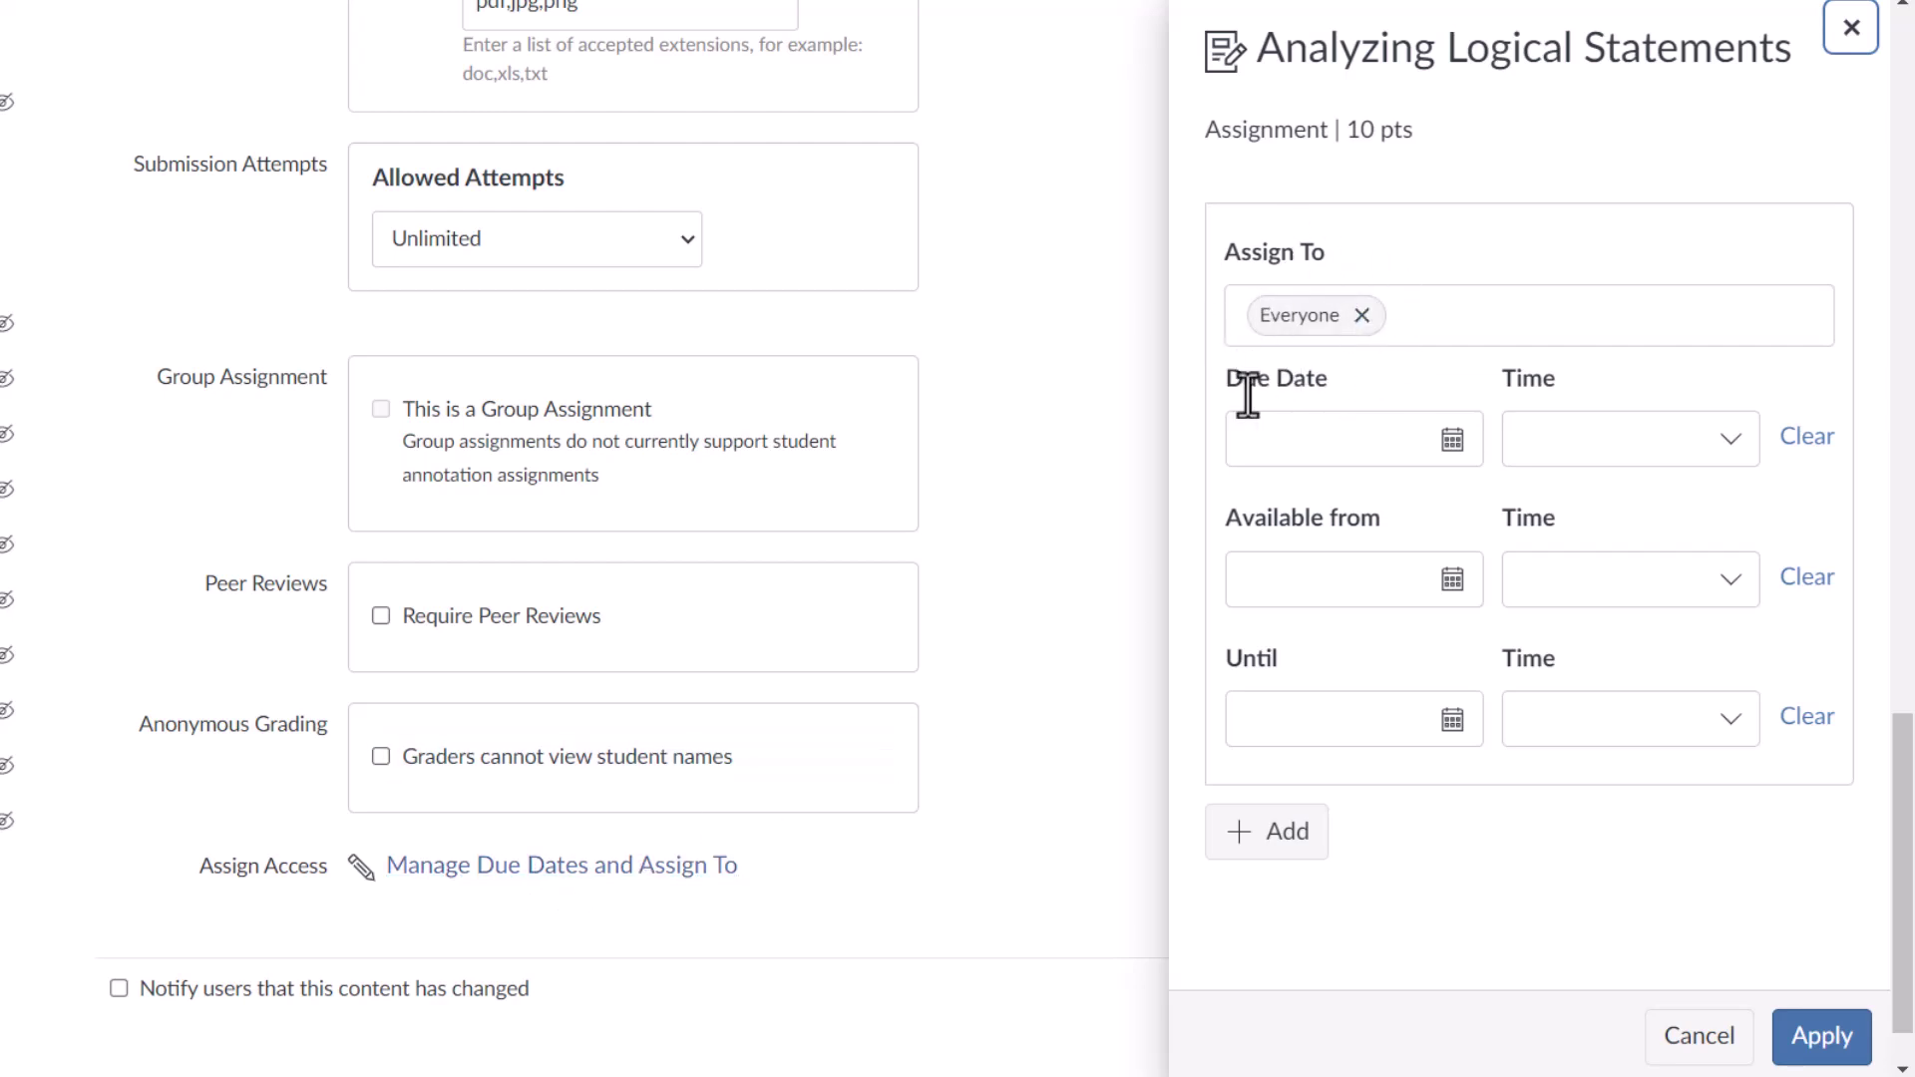
pyautogui.click(1450, 445)
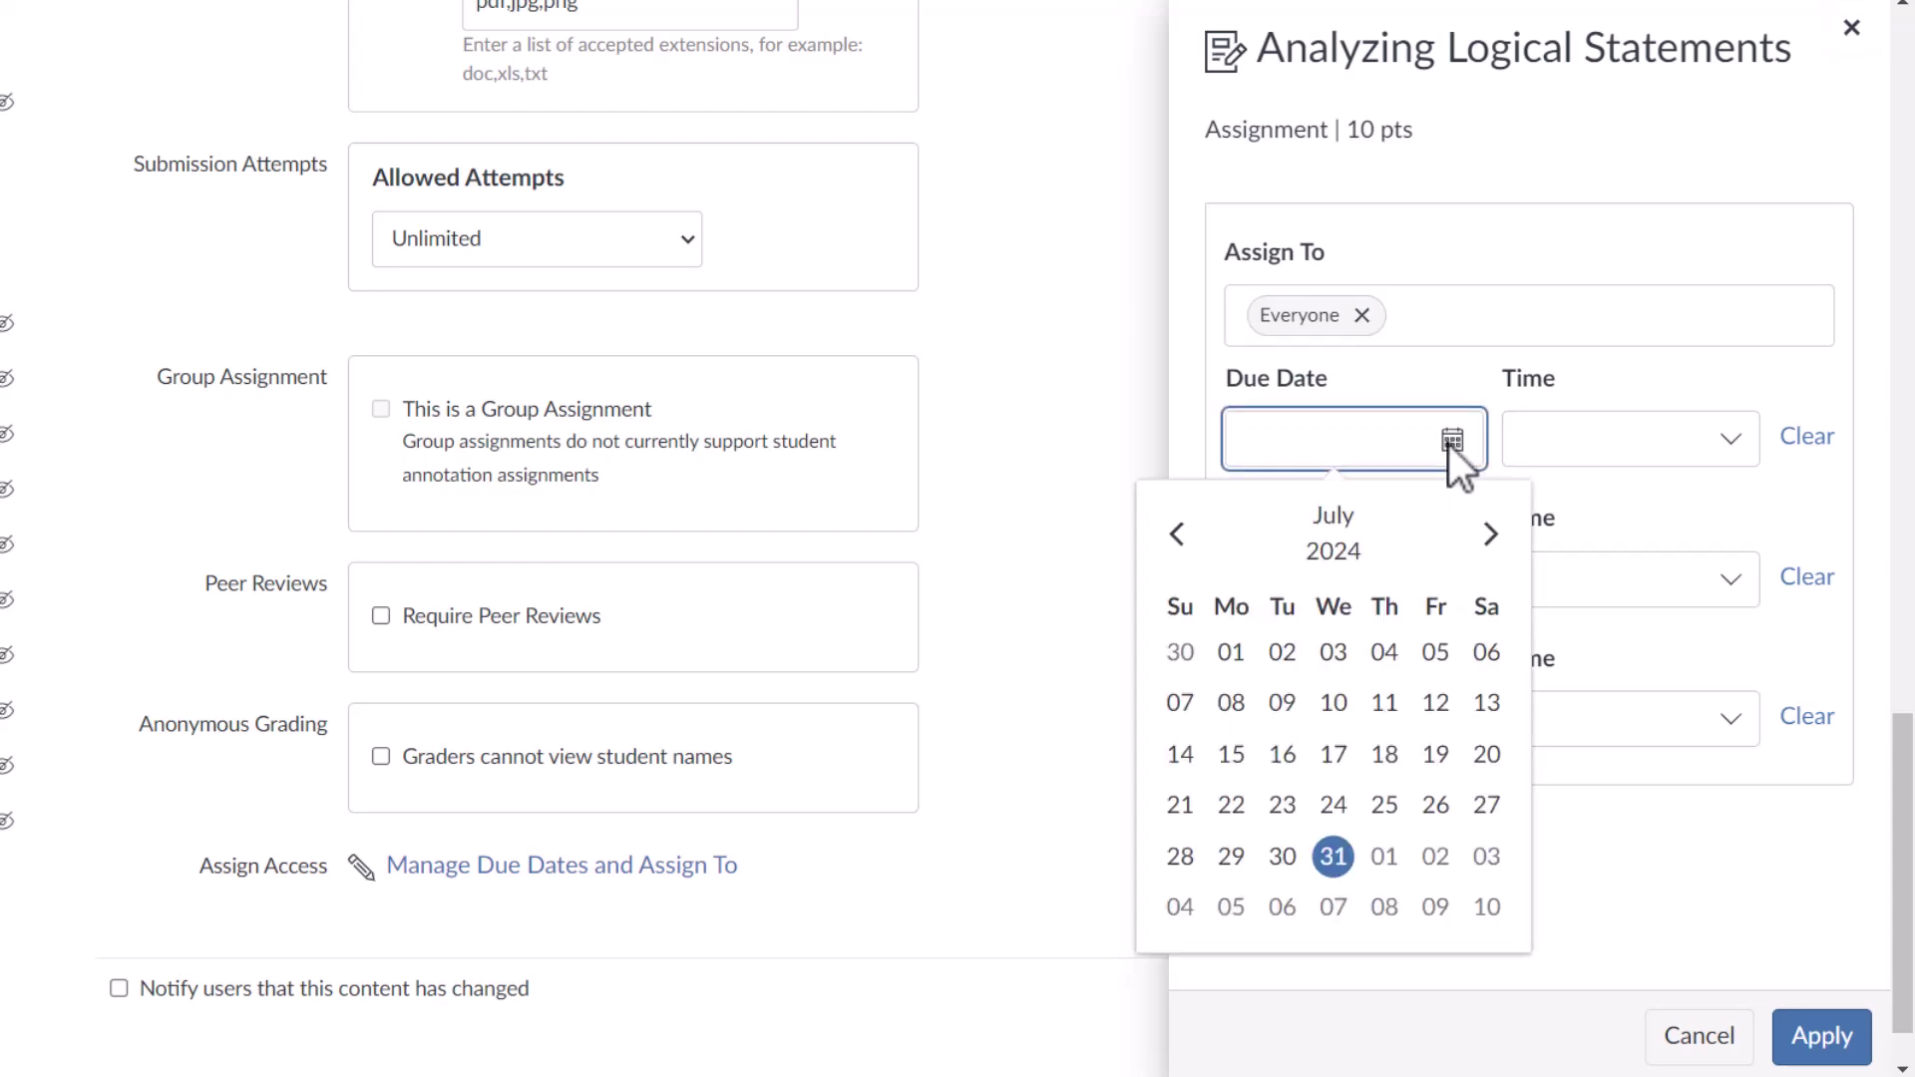
pyautogui.click(1232, 908)
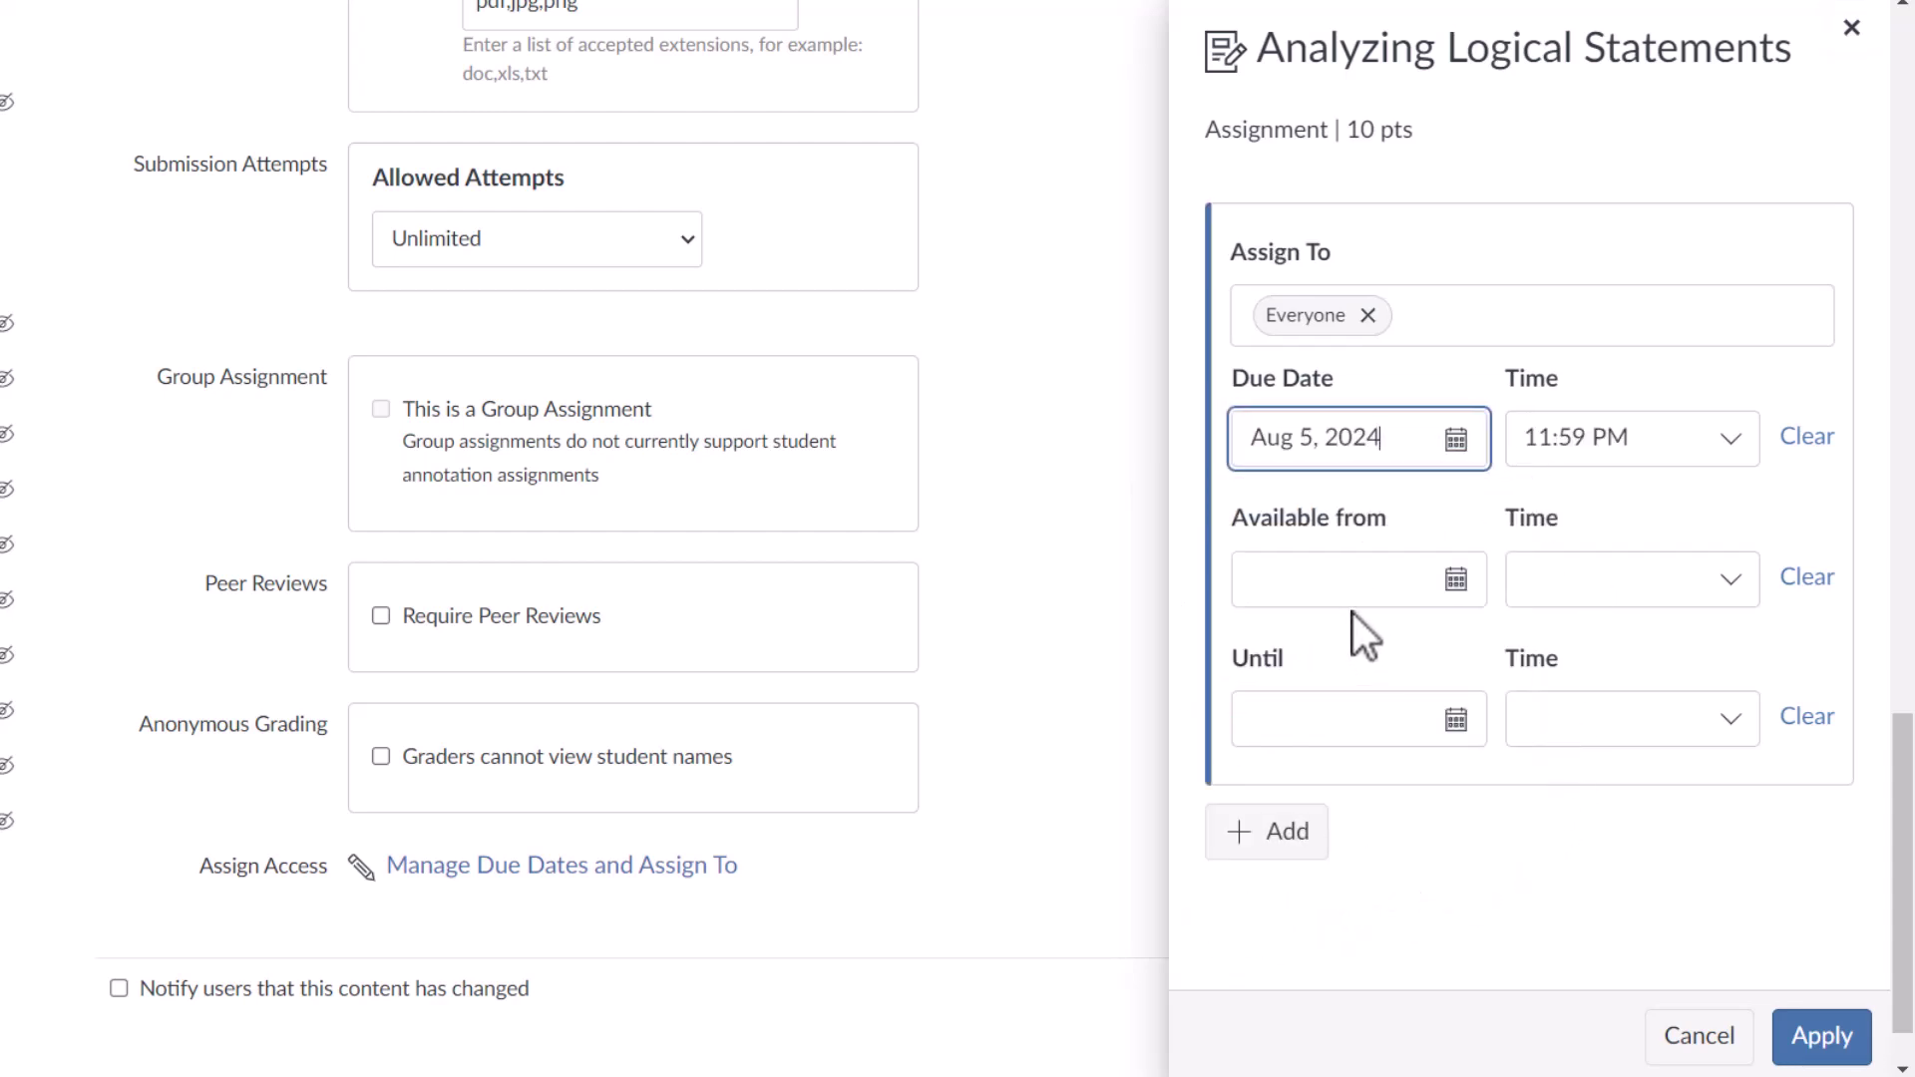
pyautogui.click(1288, 596)
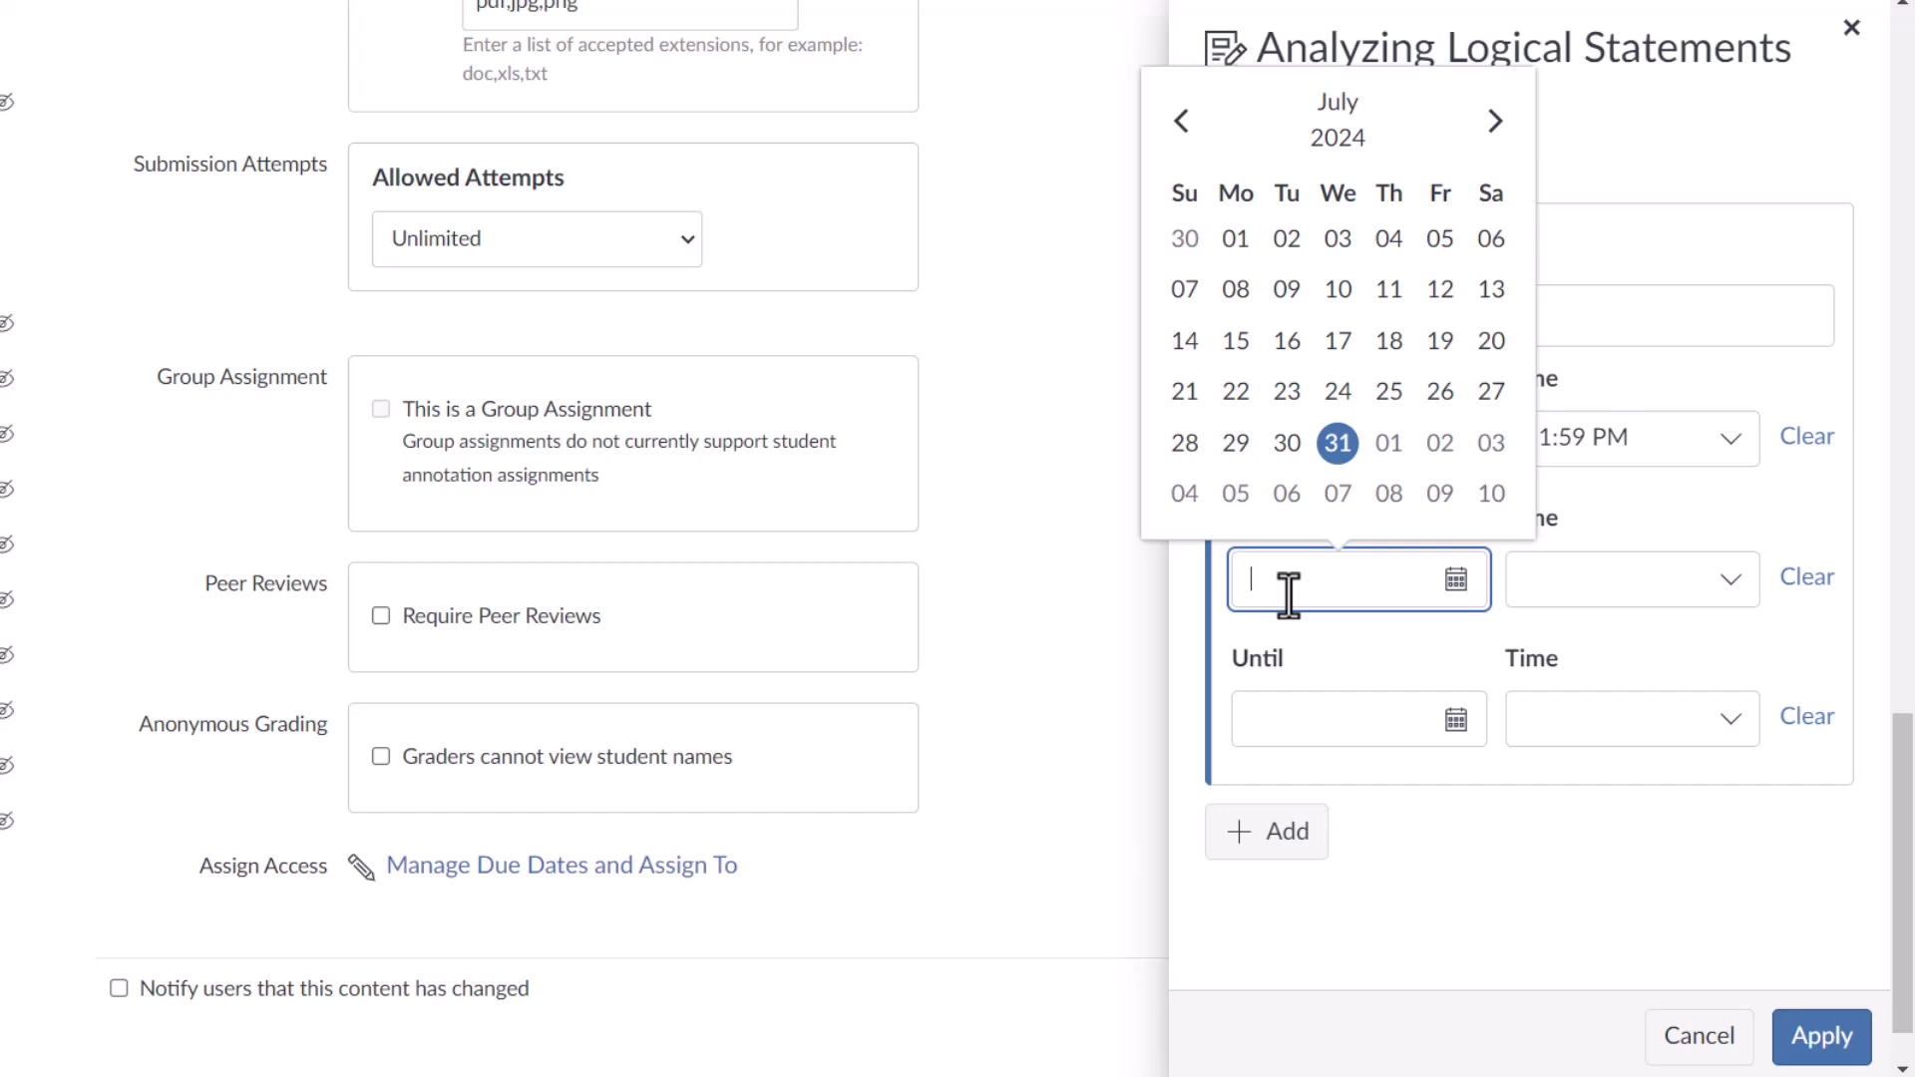
pyautogui.click(1648, 140)
pyautogui.click(1293, 729)
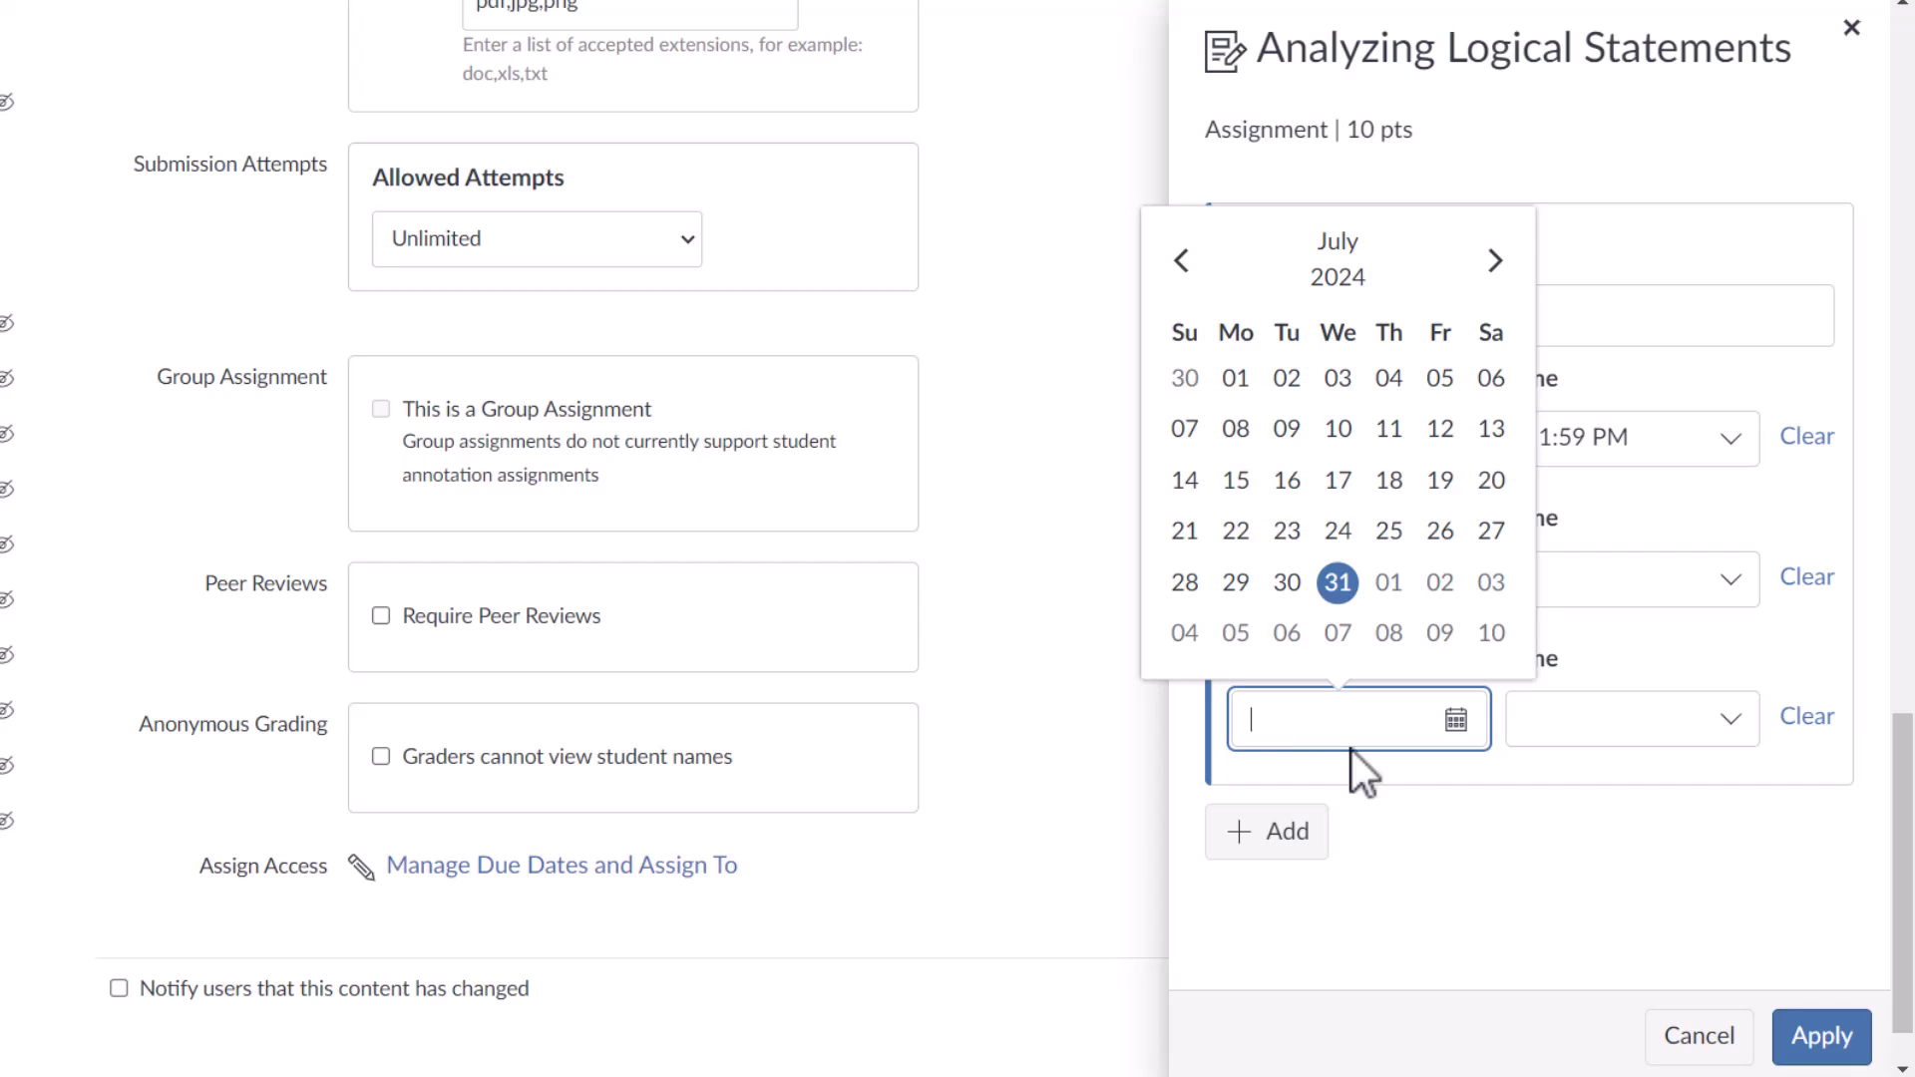
pyautogui.click(1242, 636)
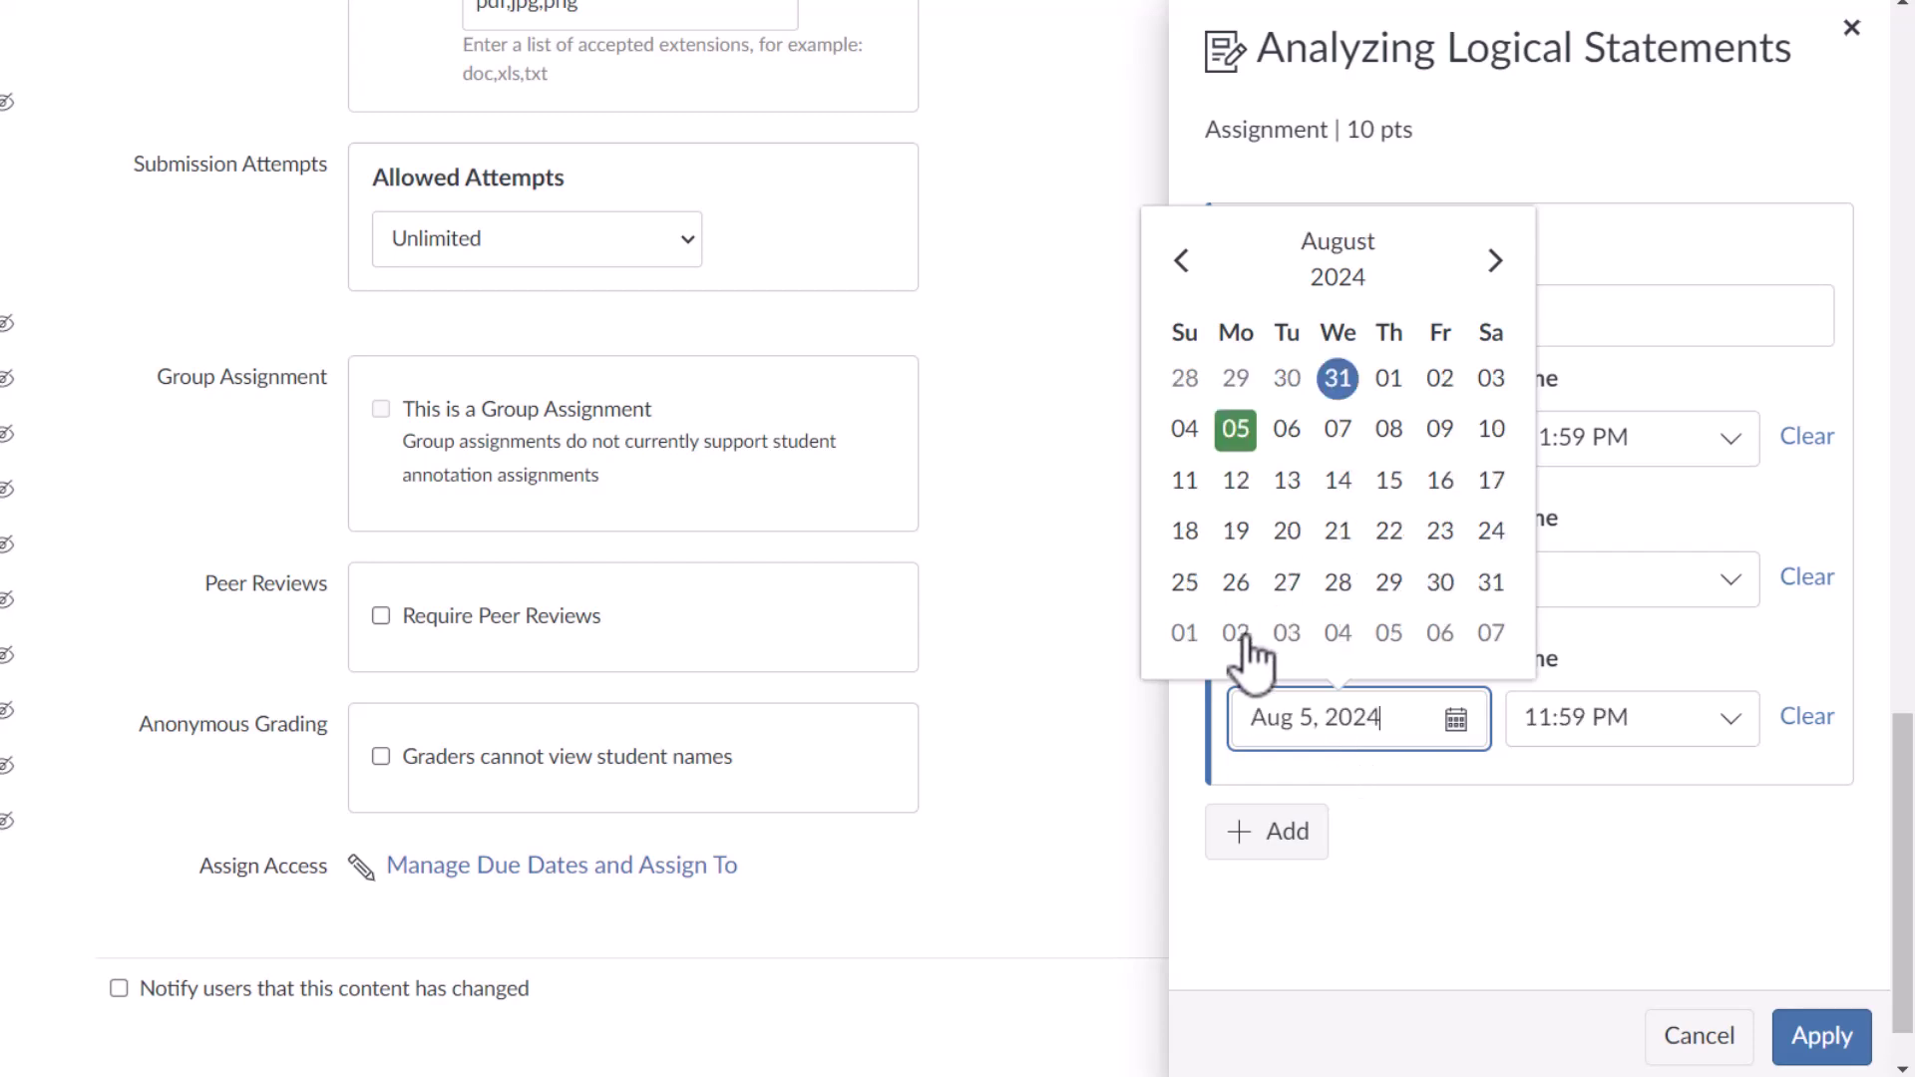
pyautogui.click(1455, 719)
pyautogui.click(1354, 437)
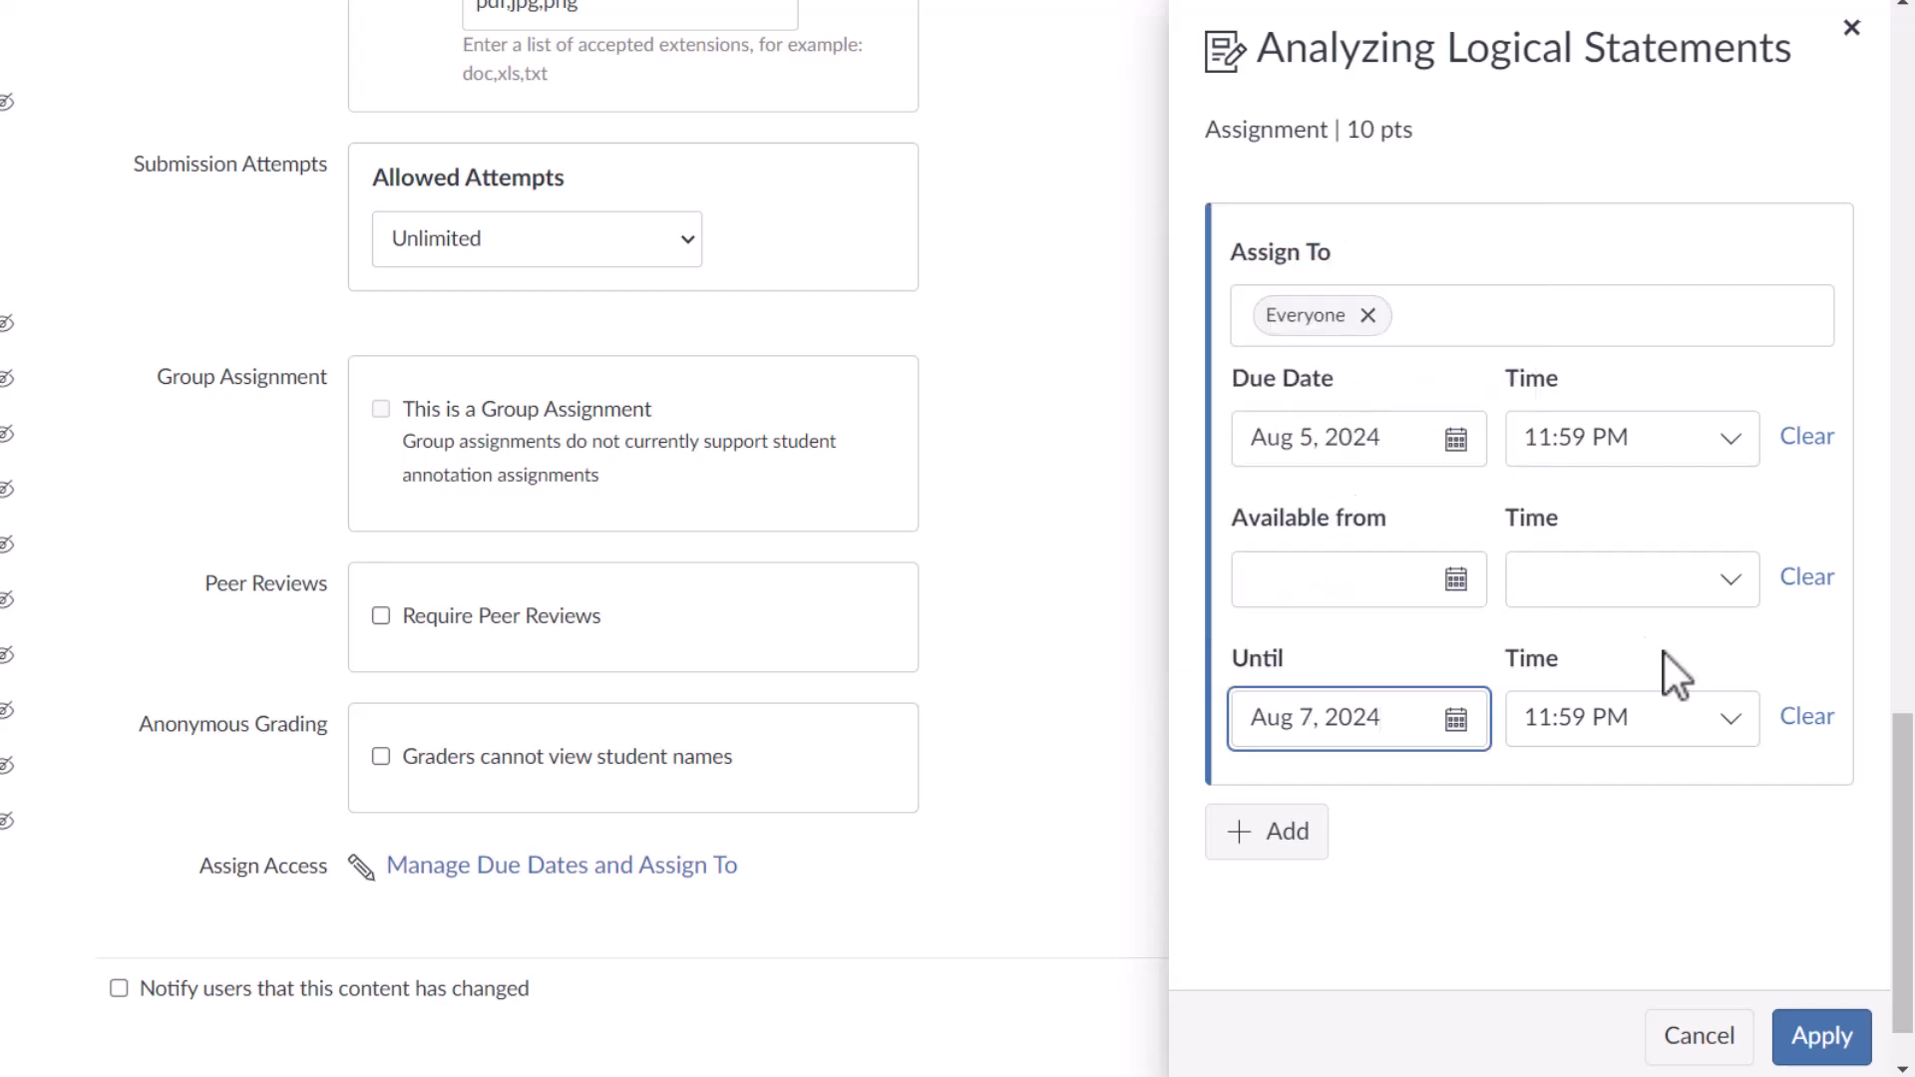
pyautogui.click(1291, 833)
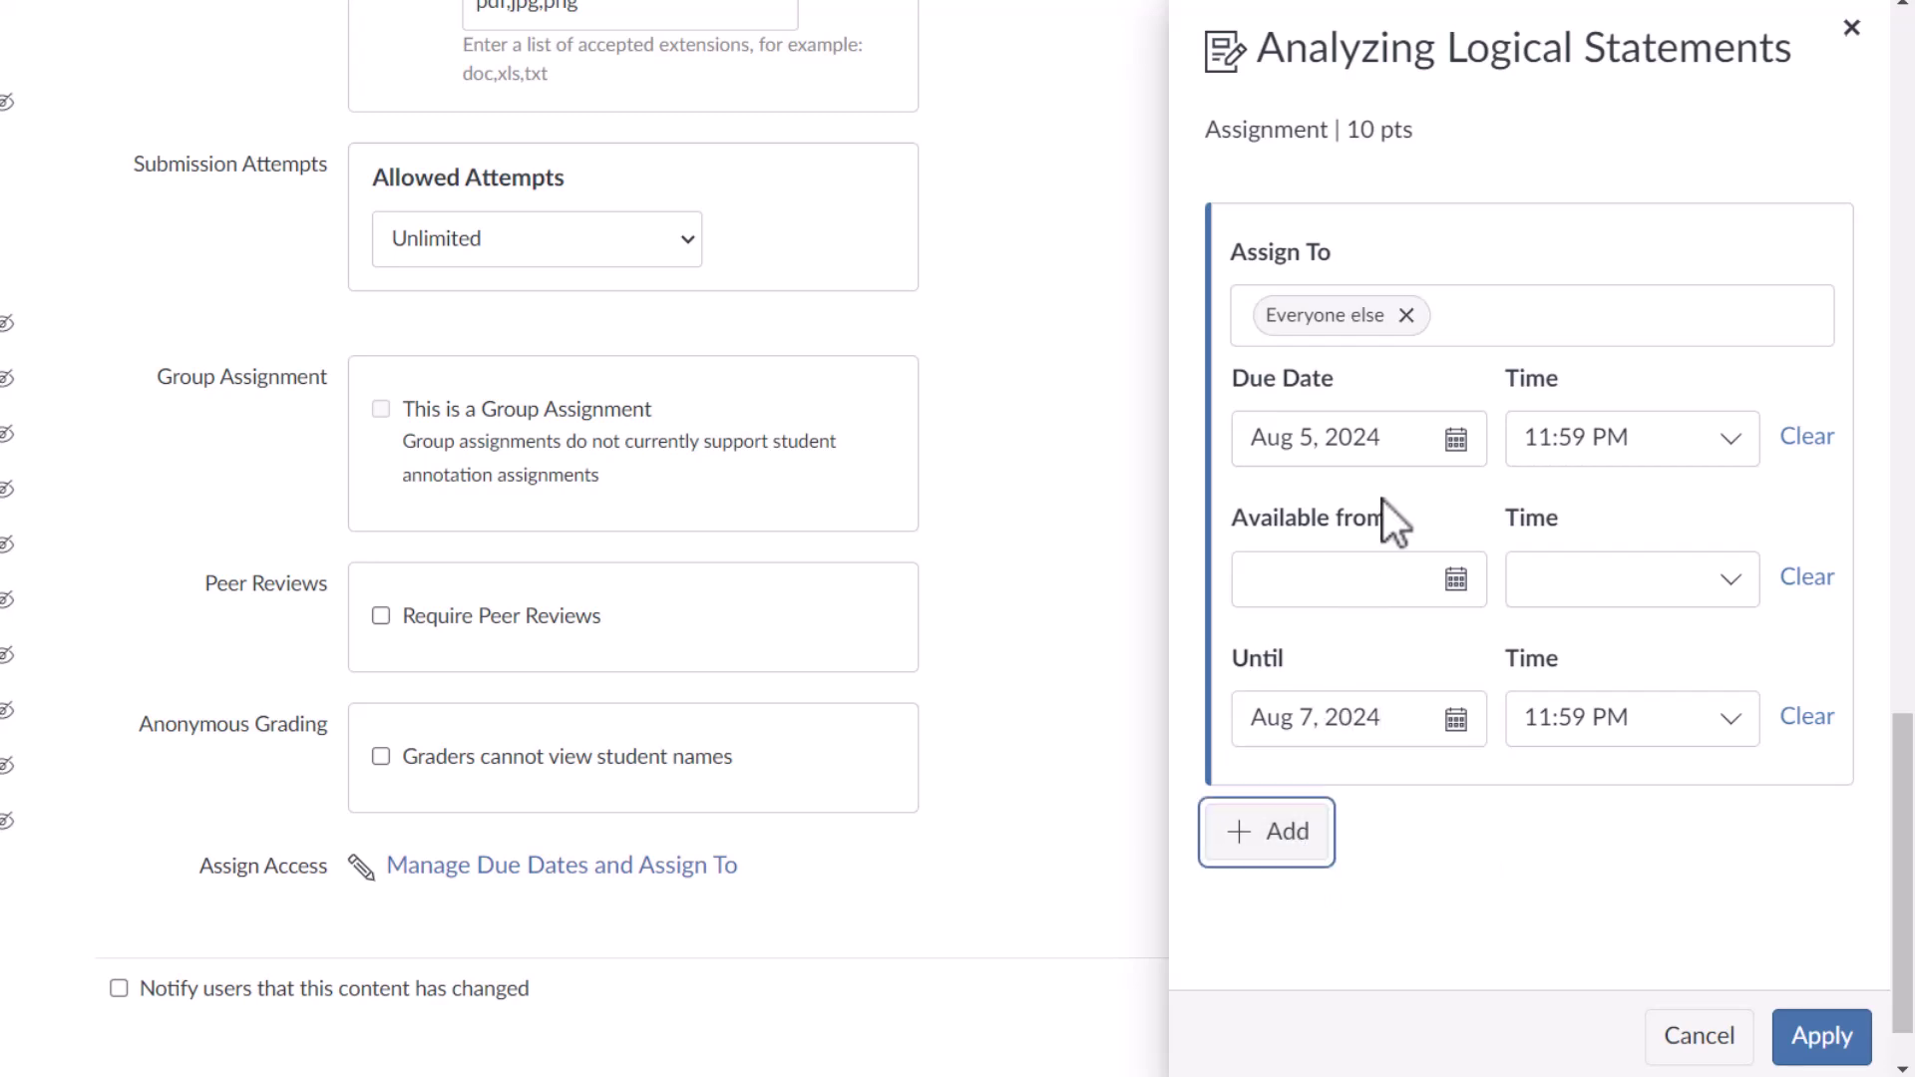
# - Add a second assignment override and assign it to the one student
pyautogui.click(1288, 836)
pyautogui.scroll(-5, 1725, 829)
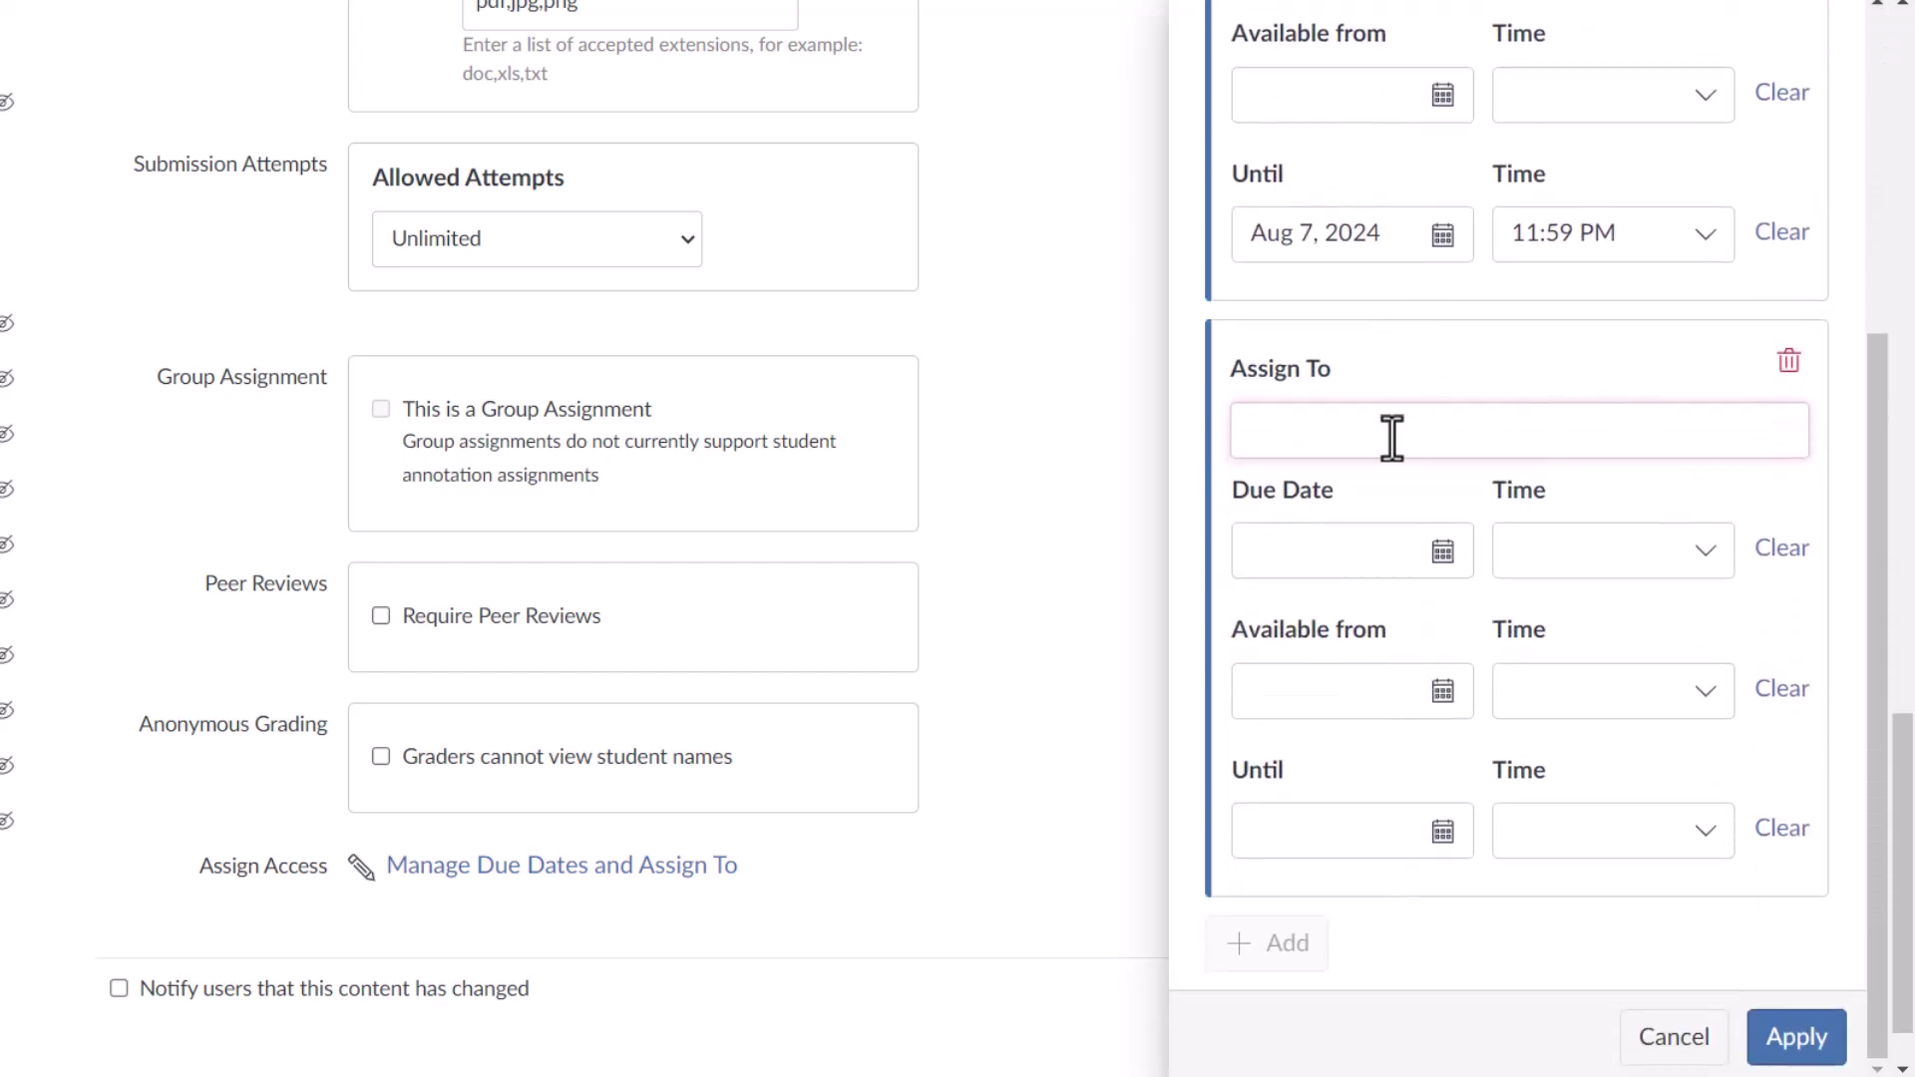
pyautogui.click(1304, 440)
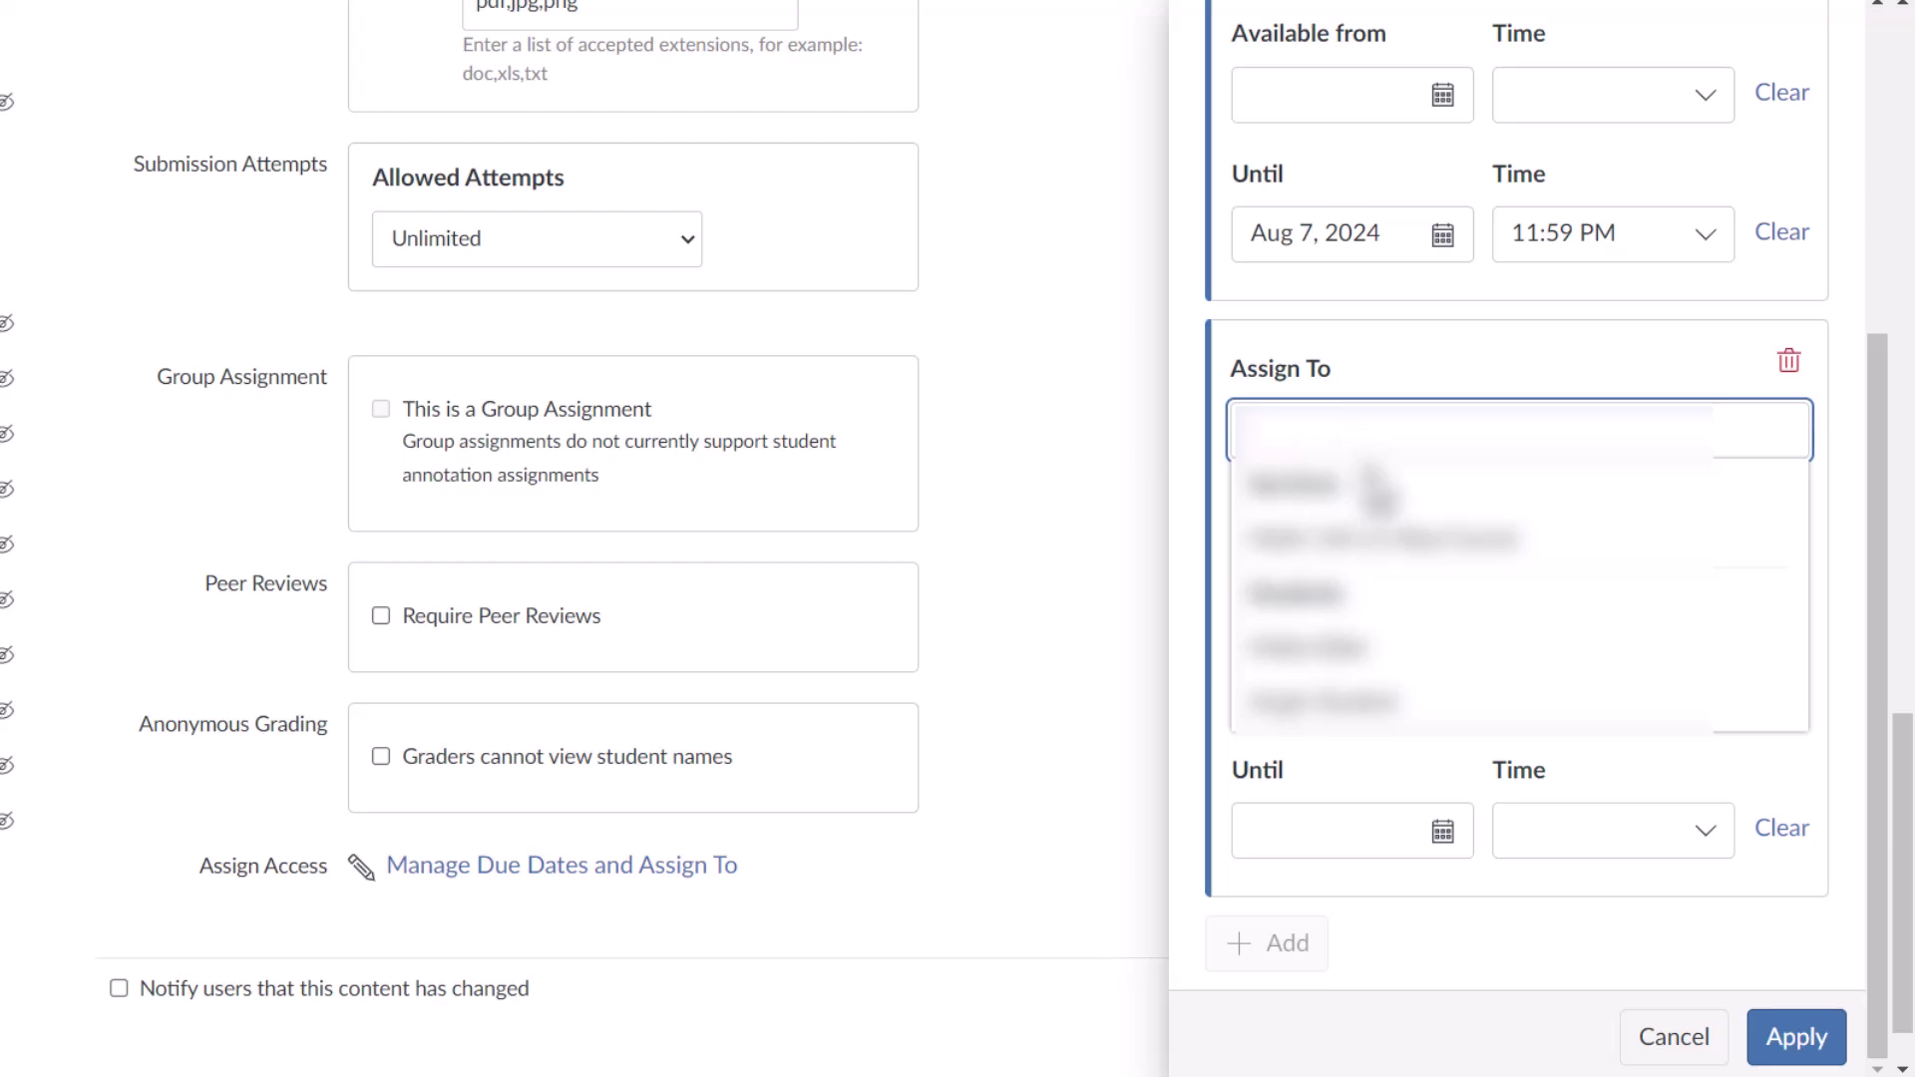
pyautogui.write('stu')
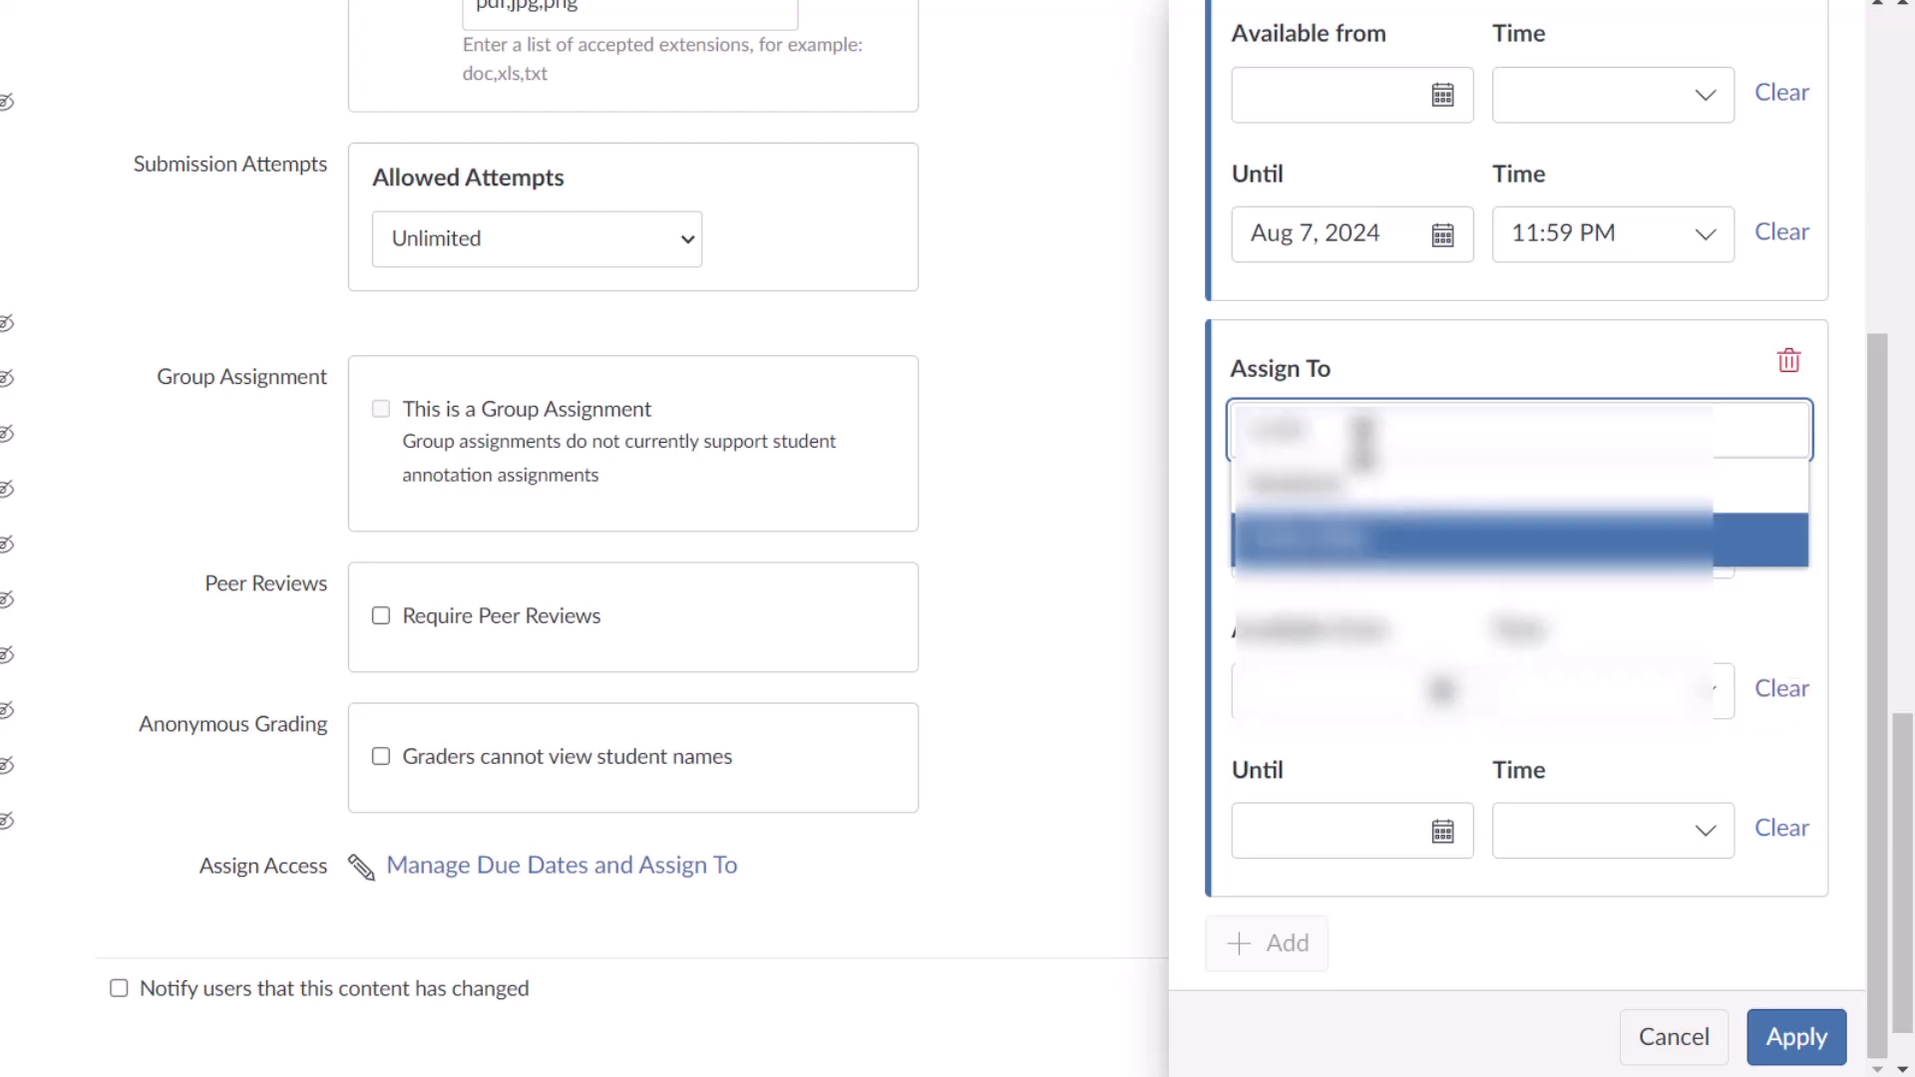
pyautogui.click(1364, 538)
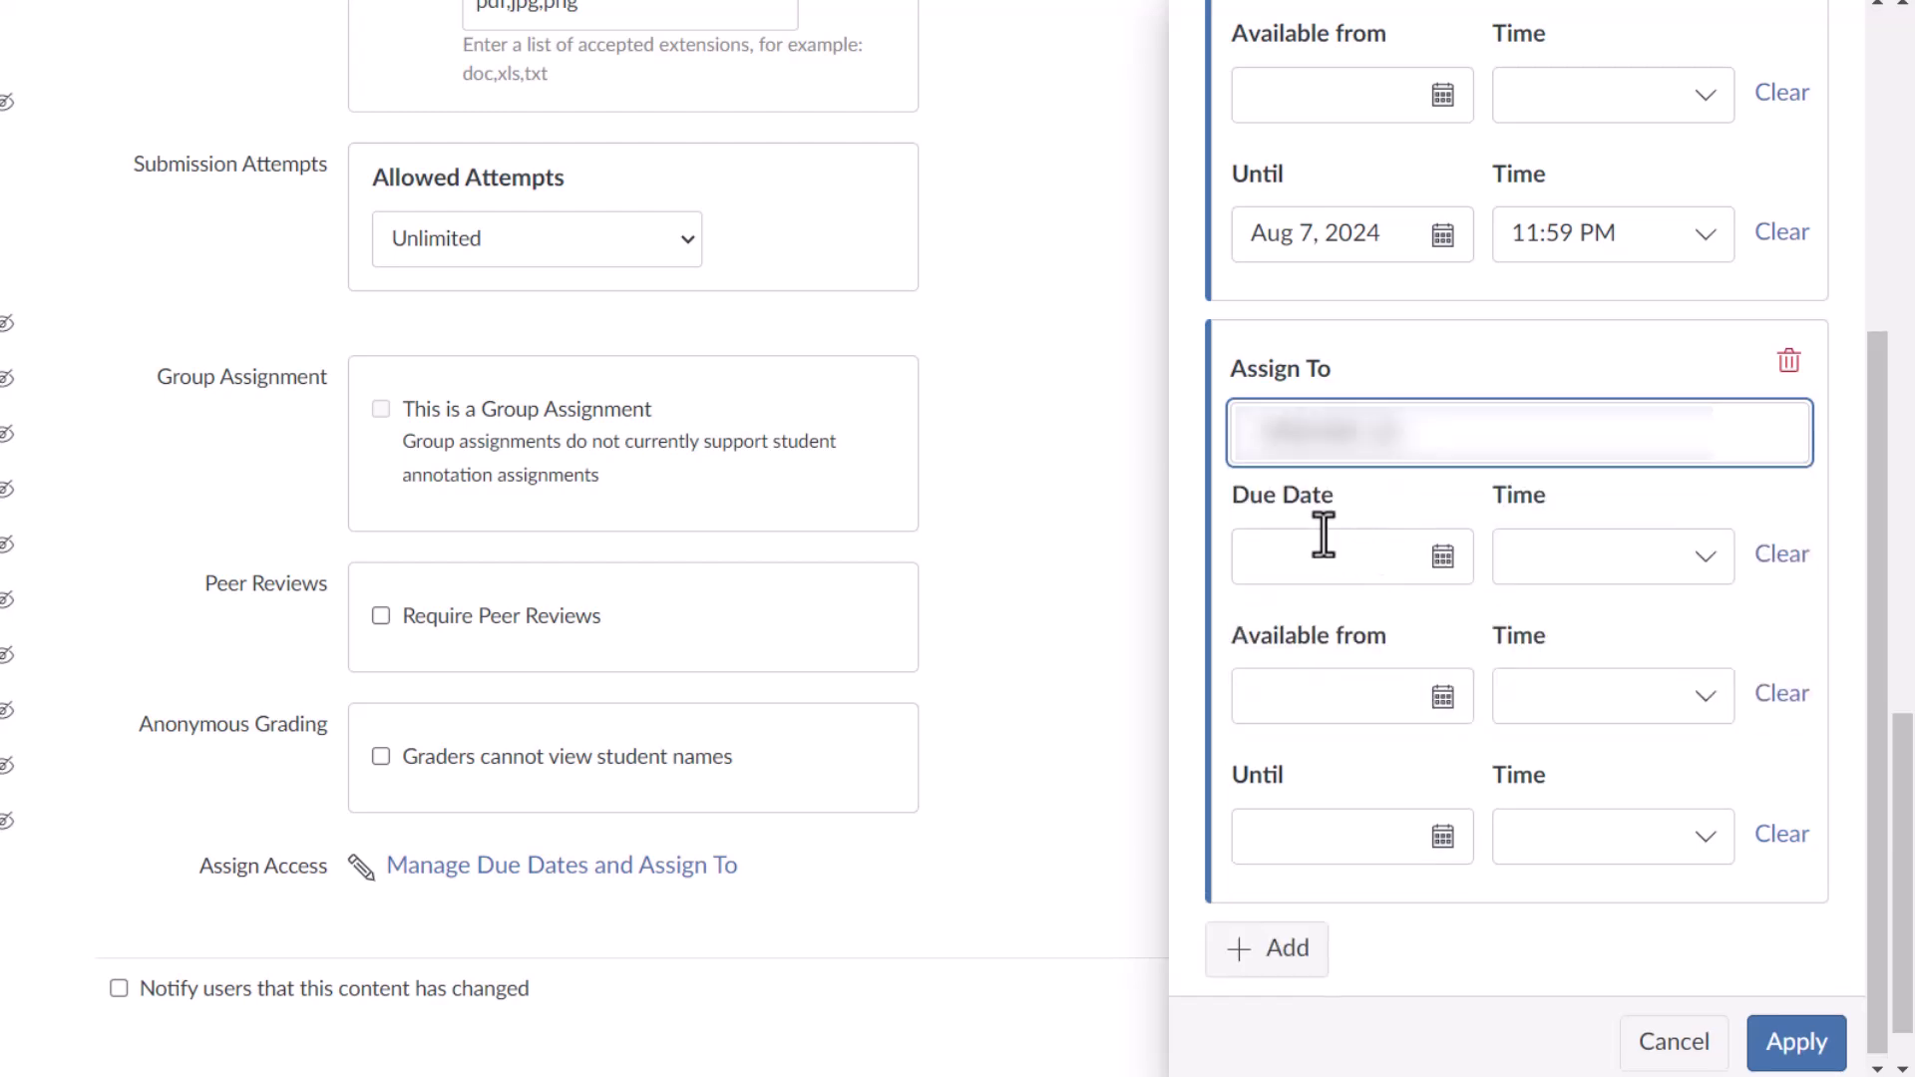
# - Give that student a due date of Aug 9, 2024 and Until Aug 12, 2024, then apply
pyautogui.click(1443, 556)
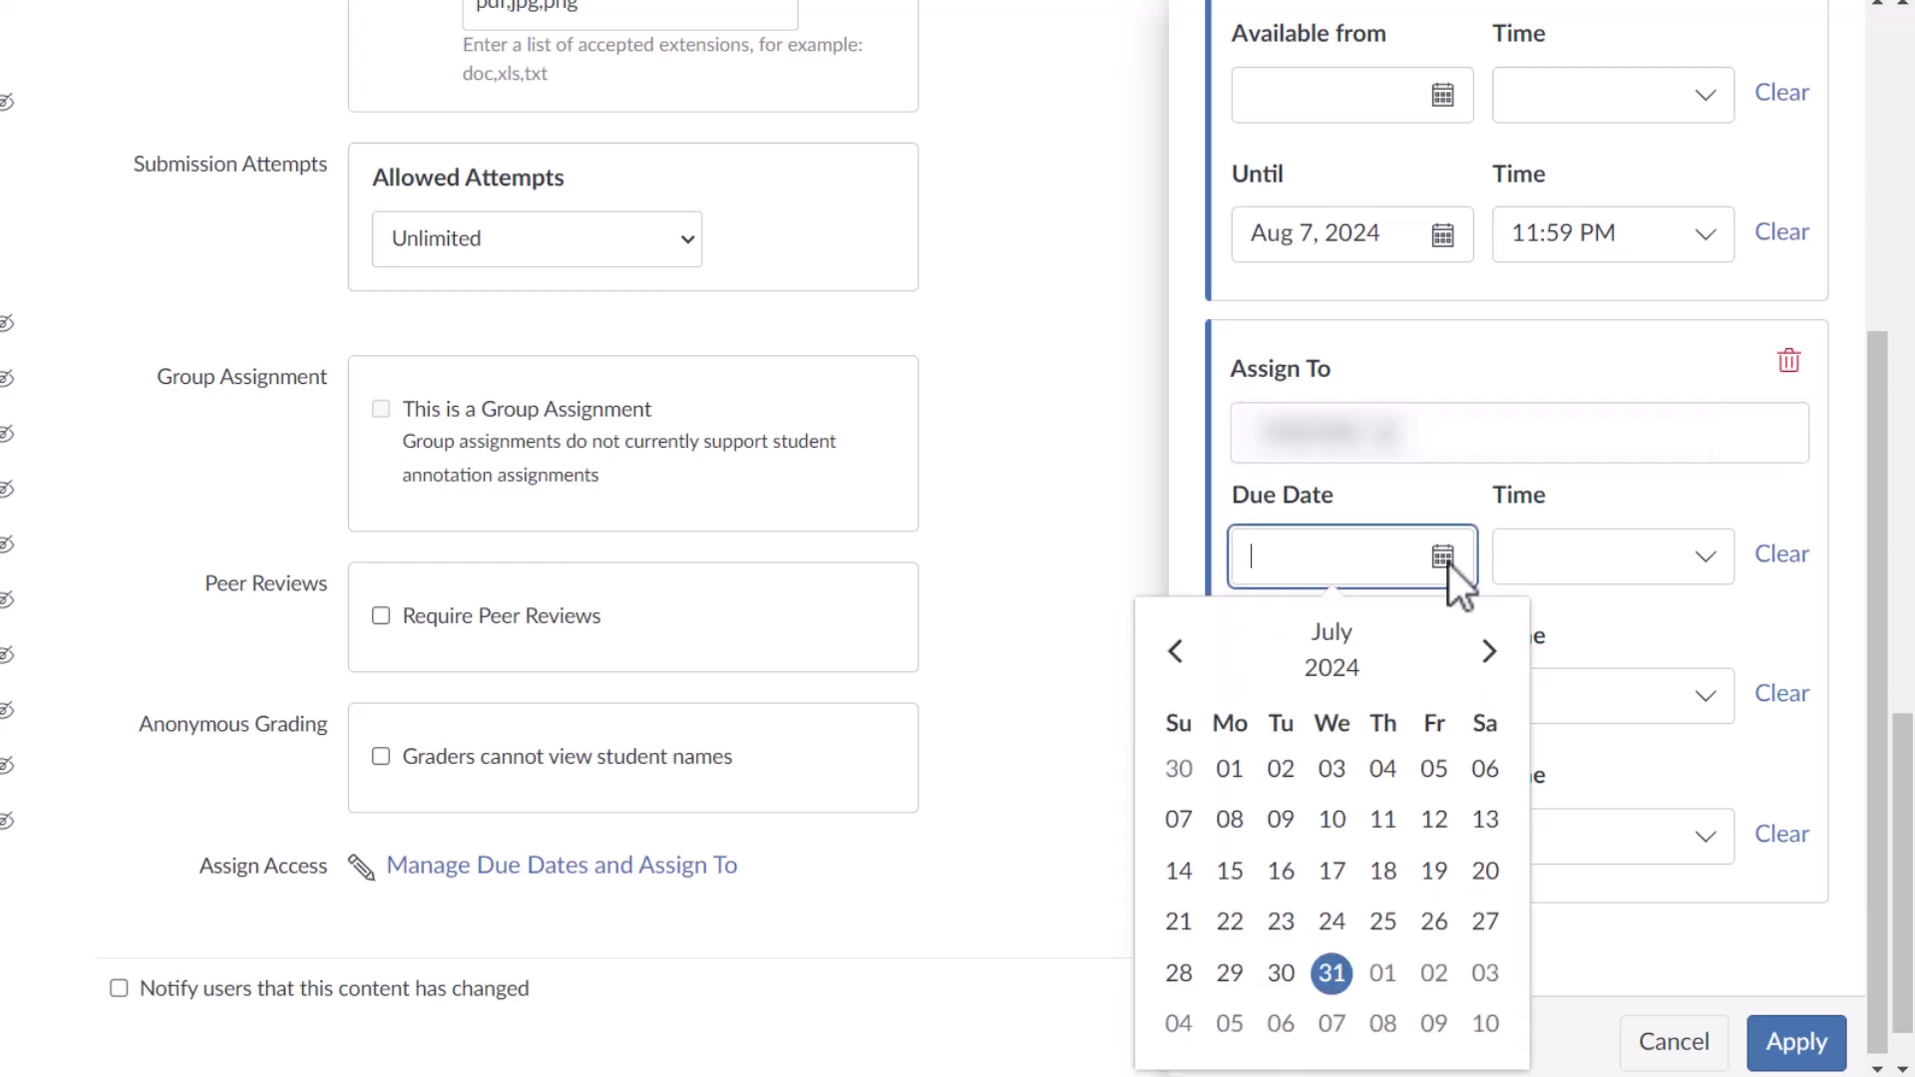
pyautogui.click(1436, 1023)
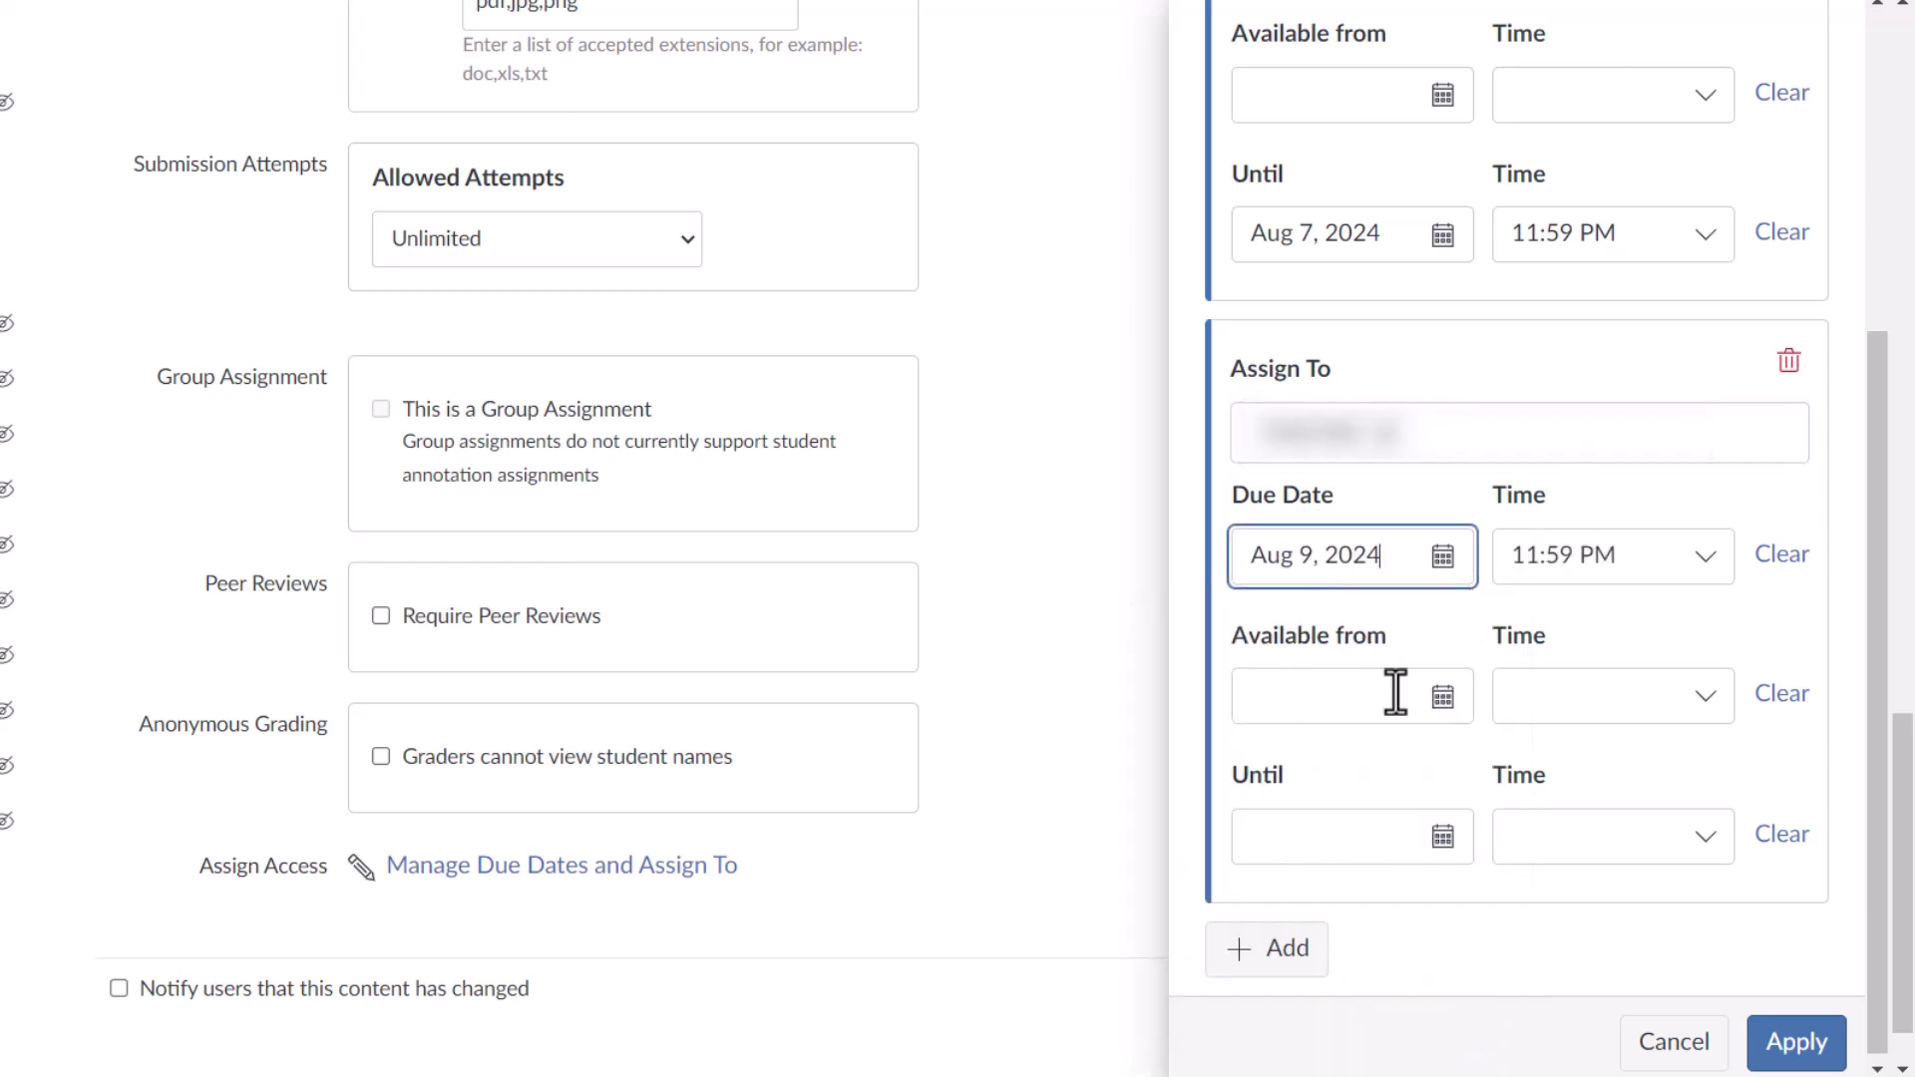
pyautogui.click(1443, 845)
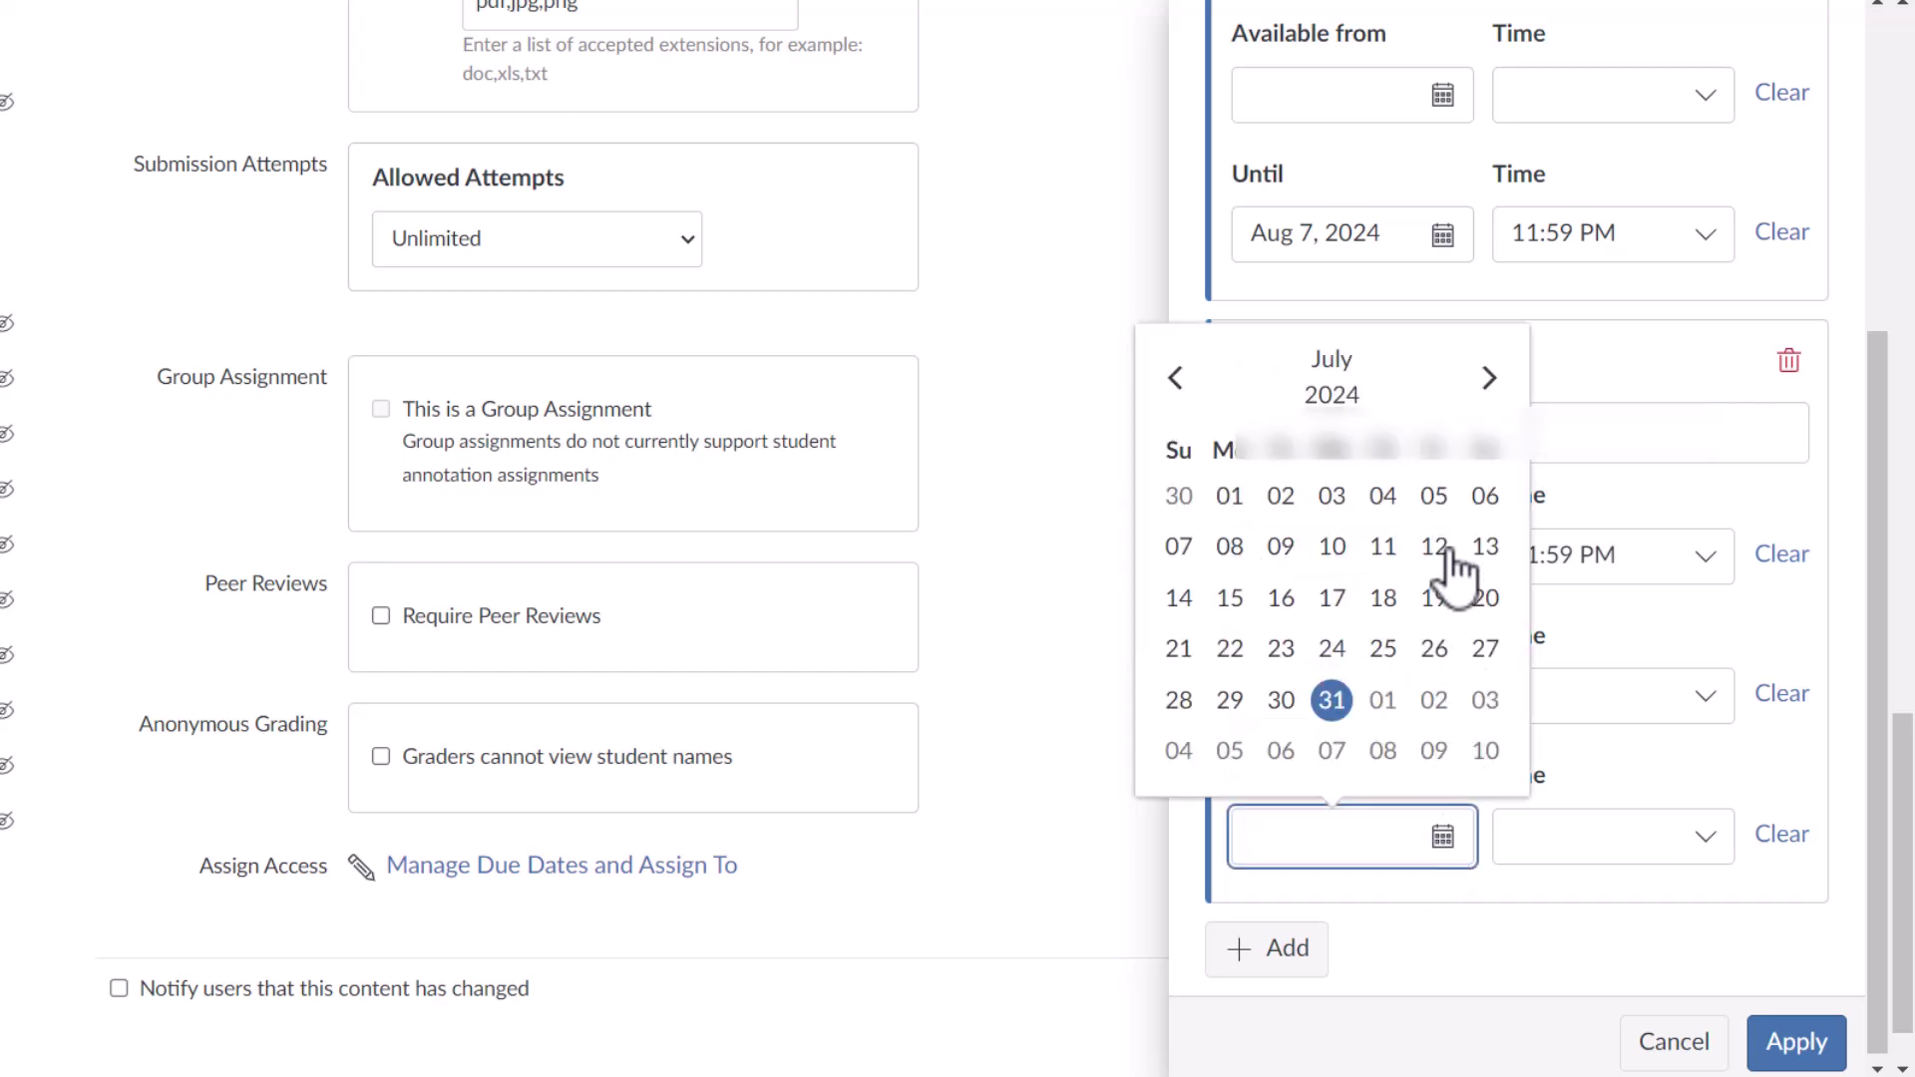
pyautogui.write('Jul 15, 2024')
pyautogui.click(1490, 387)
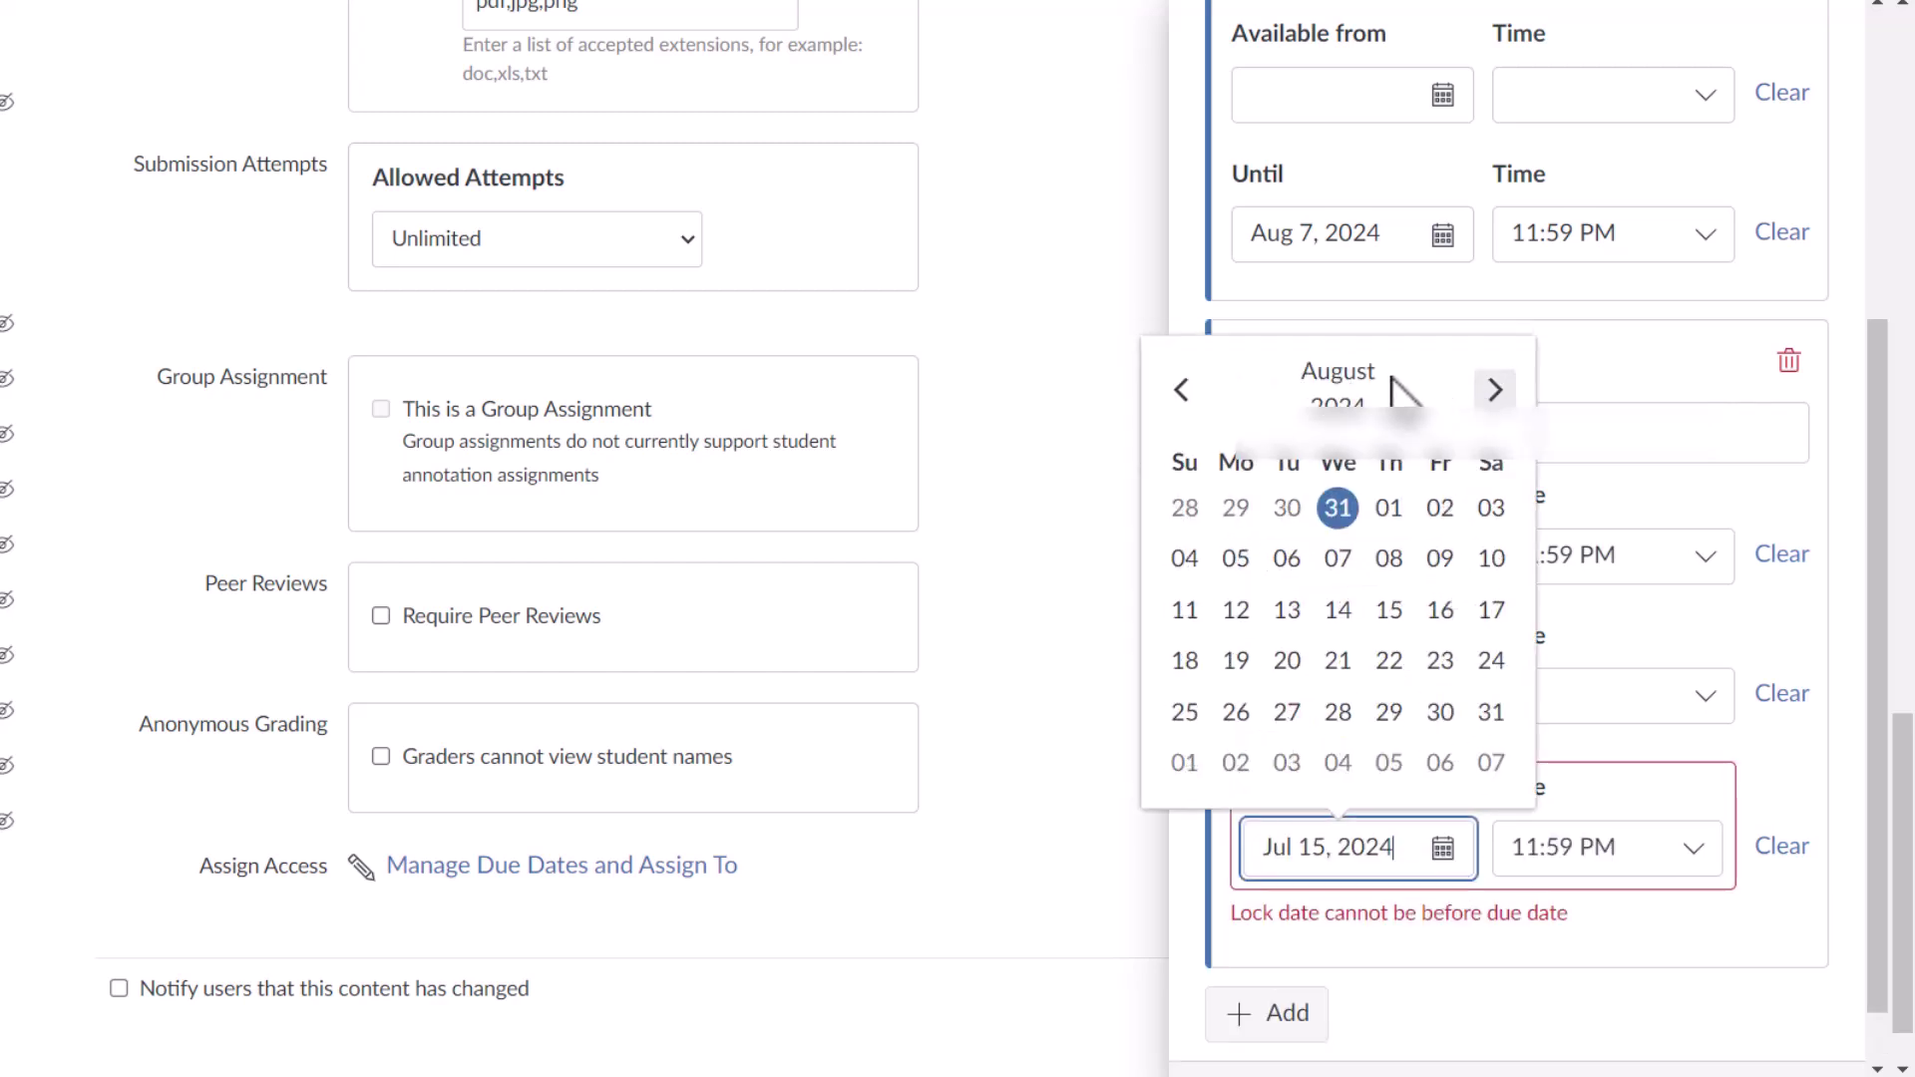
pyautogui.click(1239, 611)
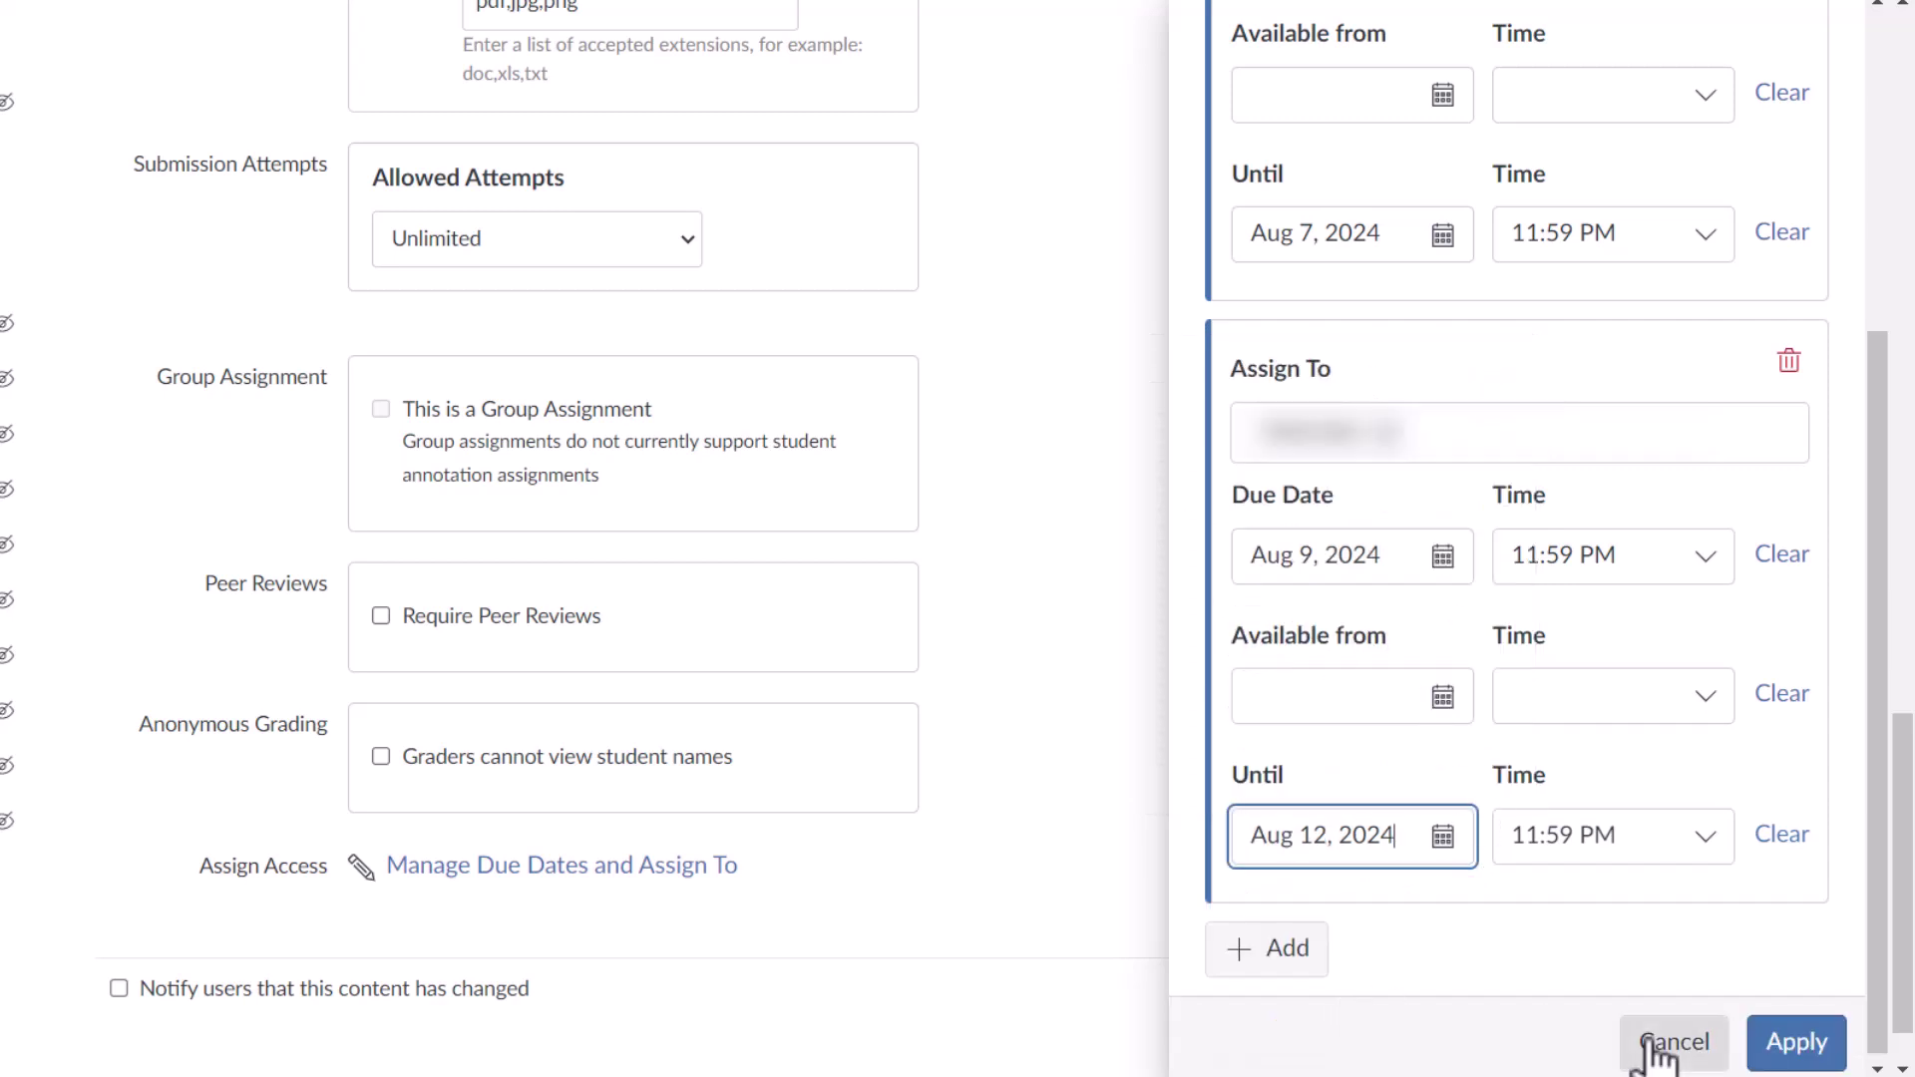
pyautogui.click(1810, 1052)
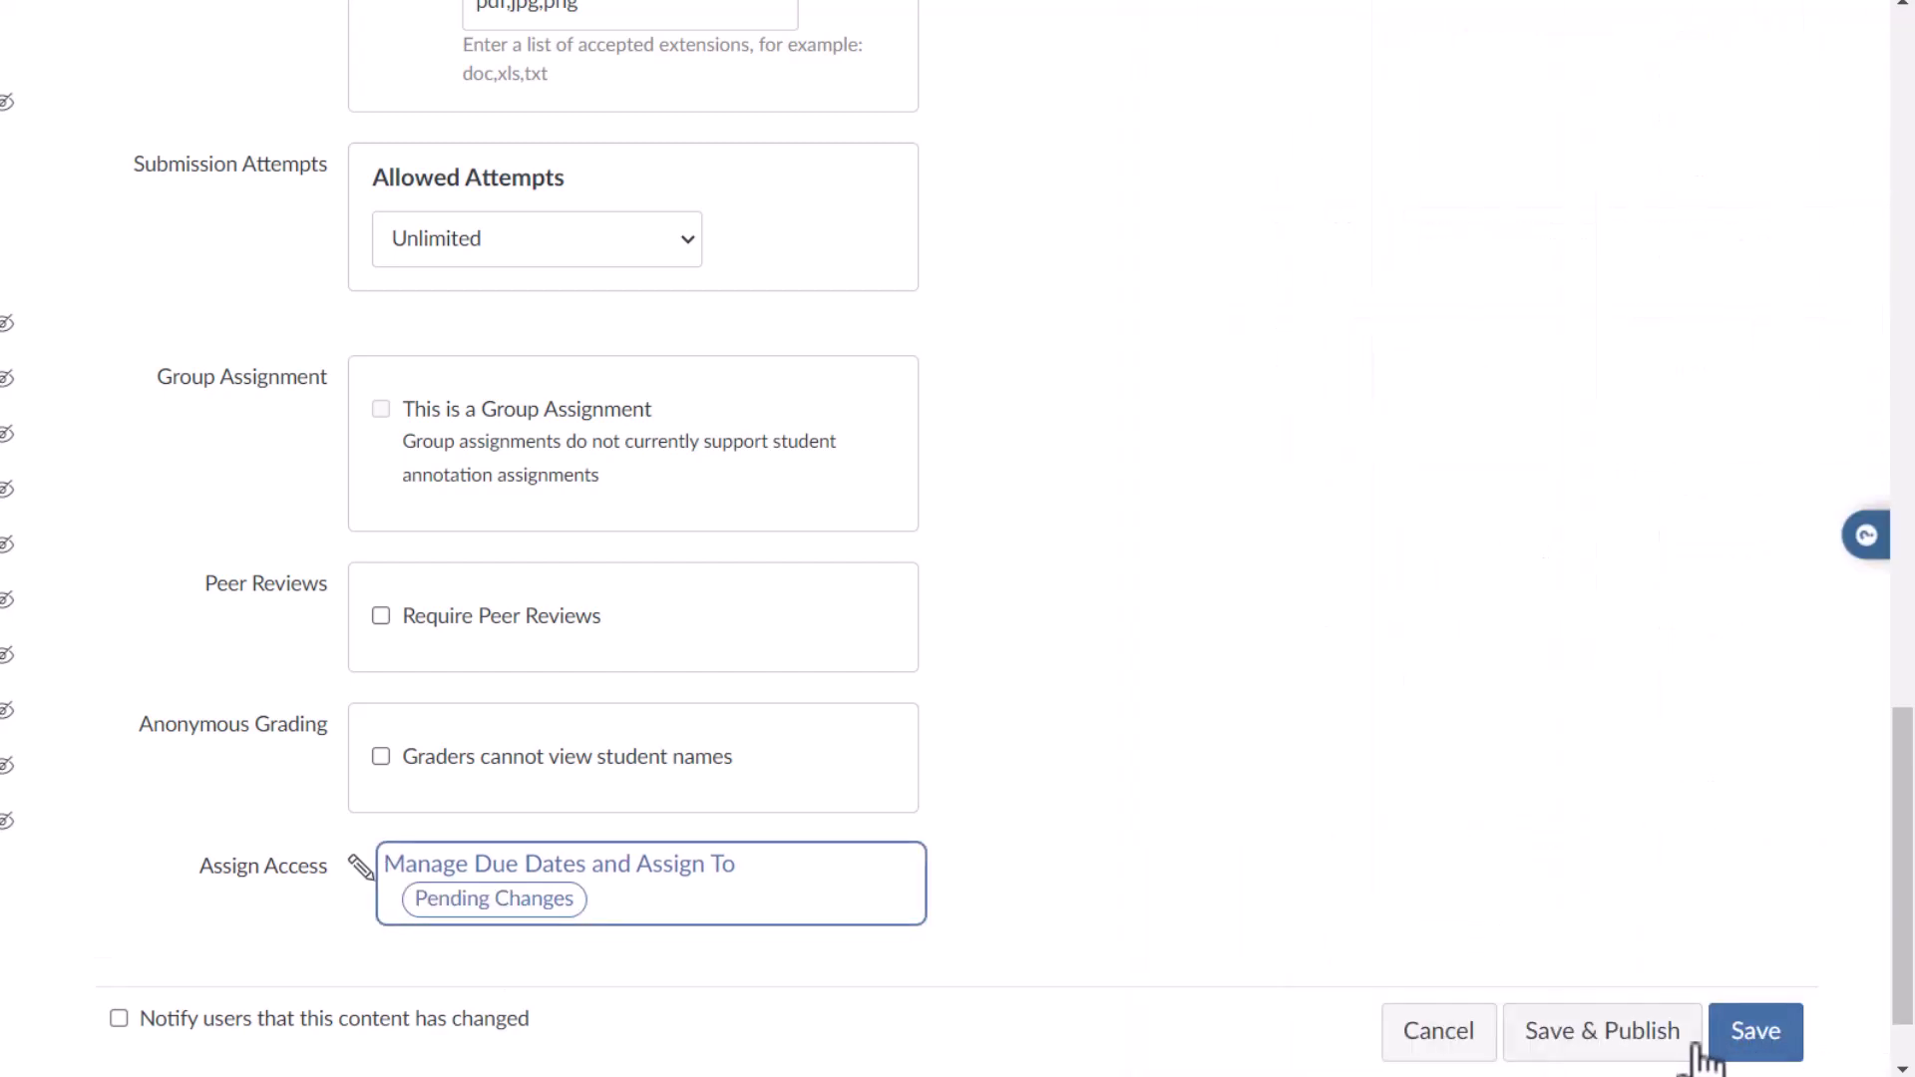
# - Save and publish the assignment with Aug 5 for everyone and Aug 9 for one student
pyautogui.click(1613, 1047)
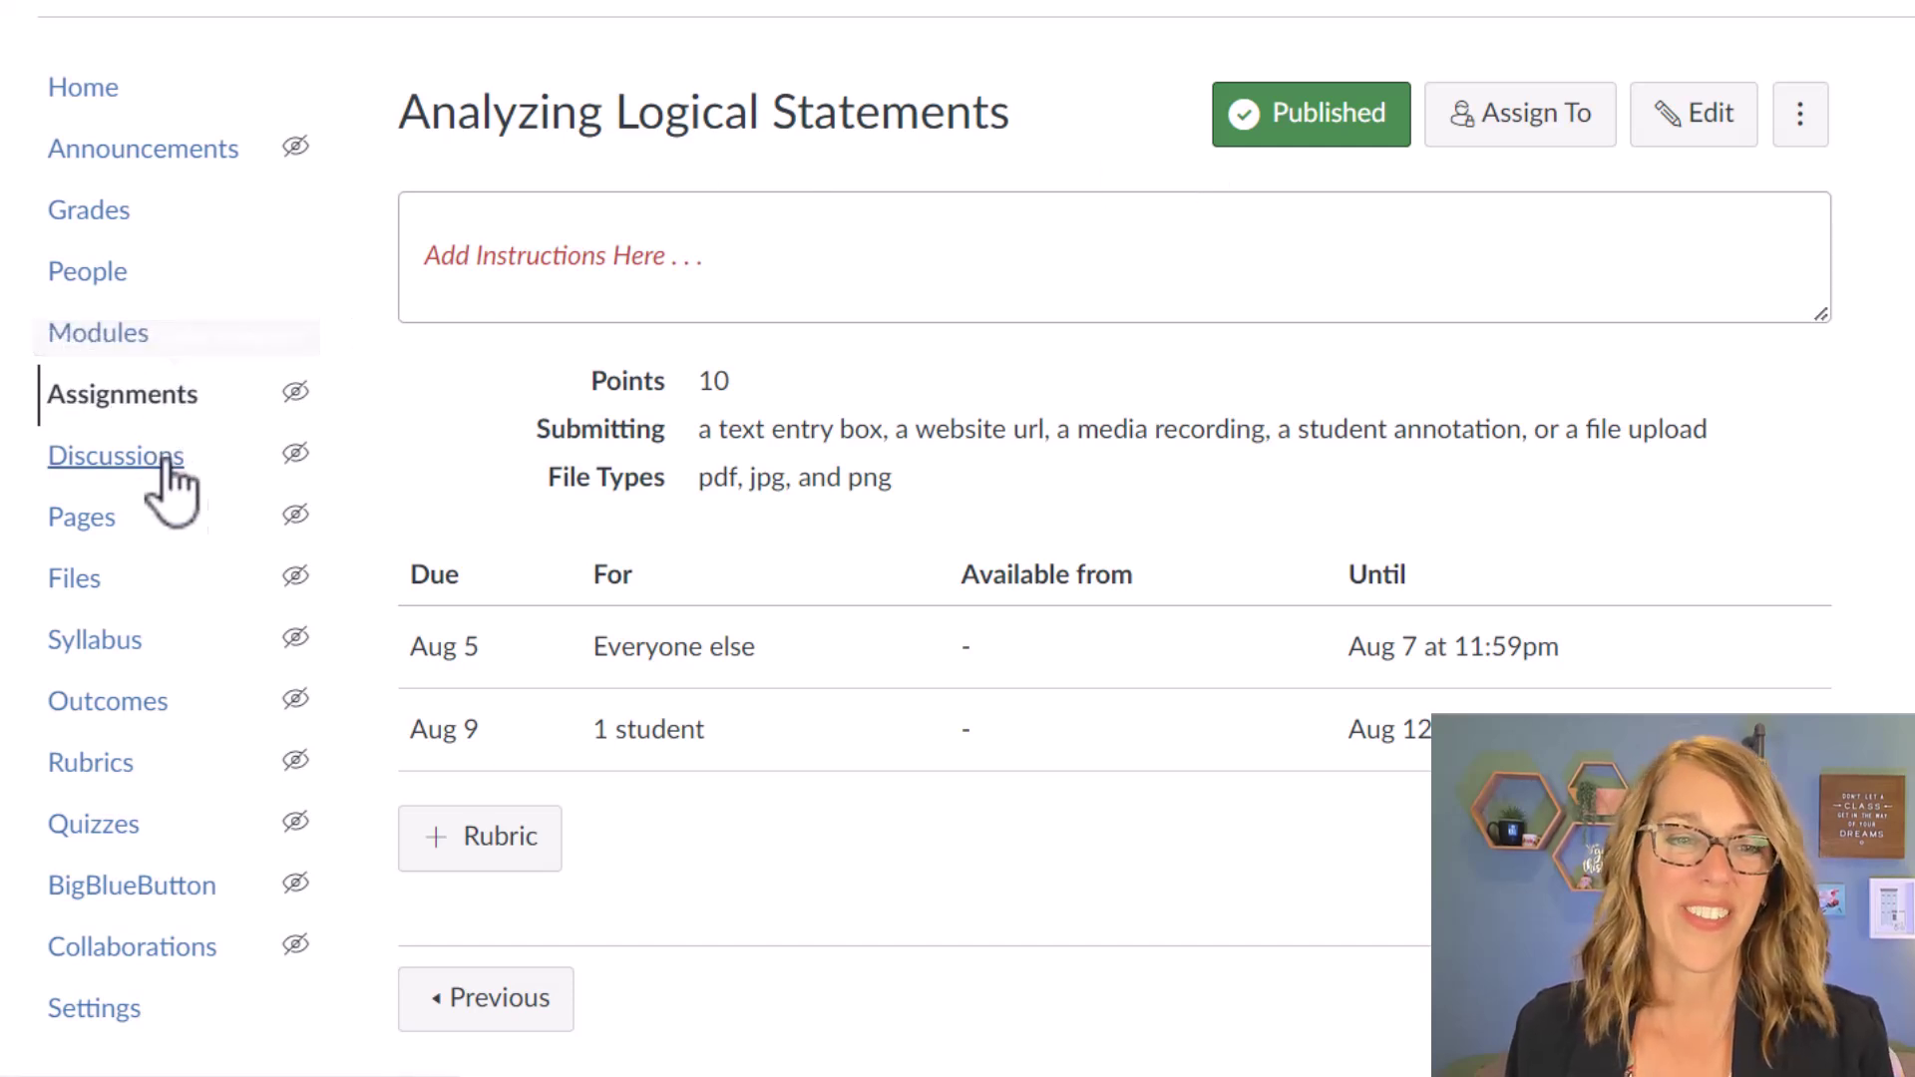
pyautogui.click(127, 337)
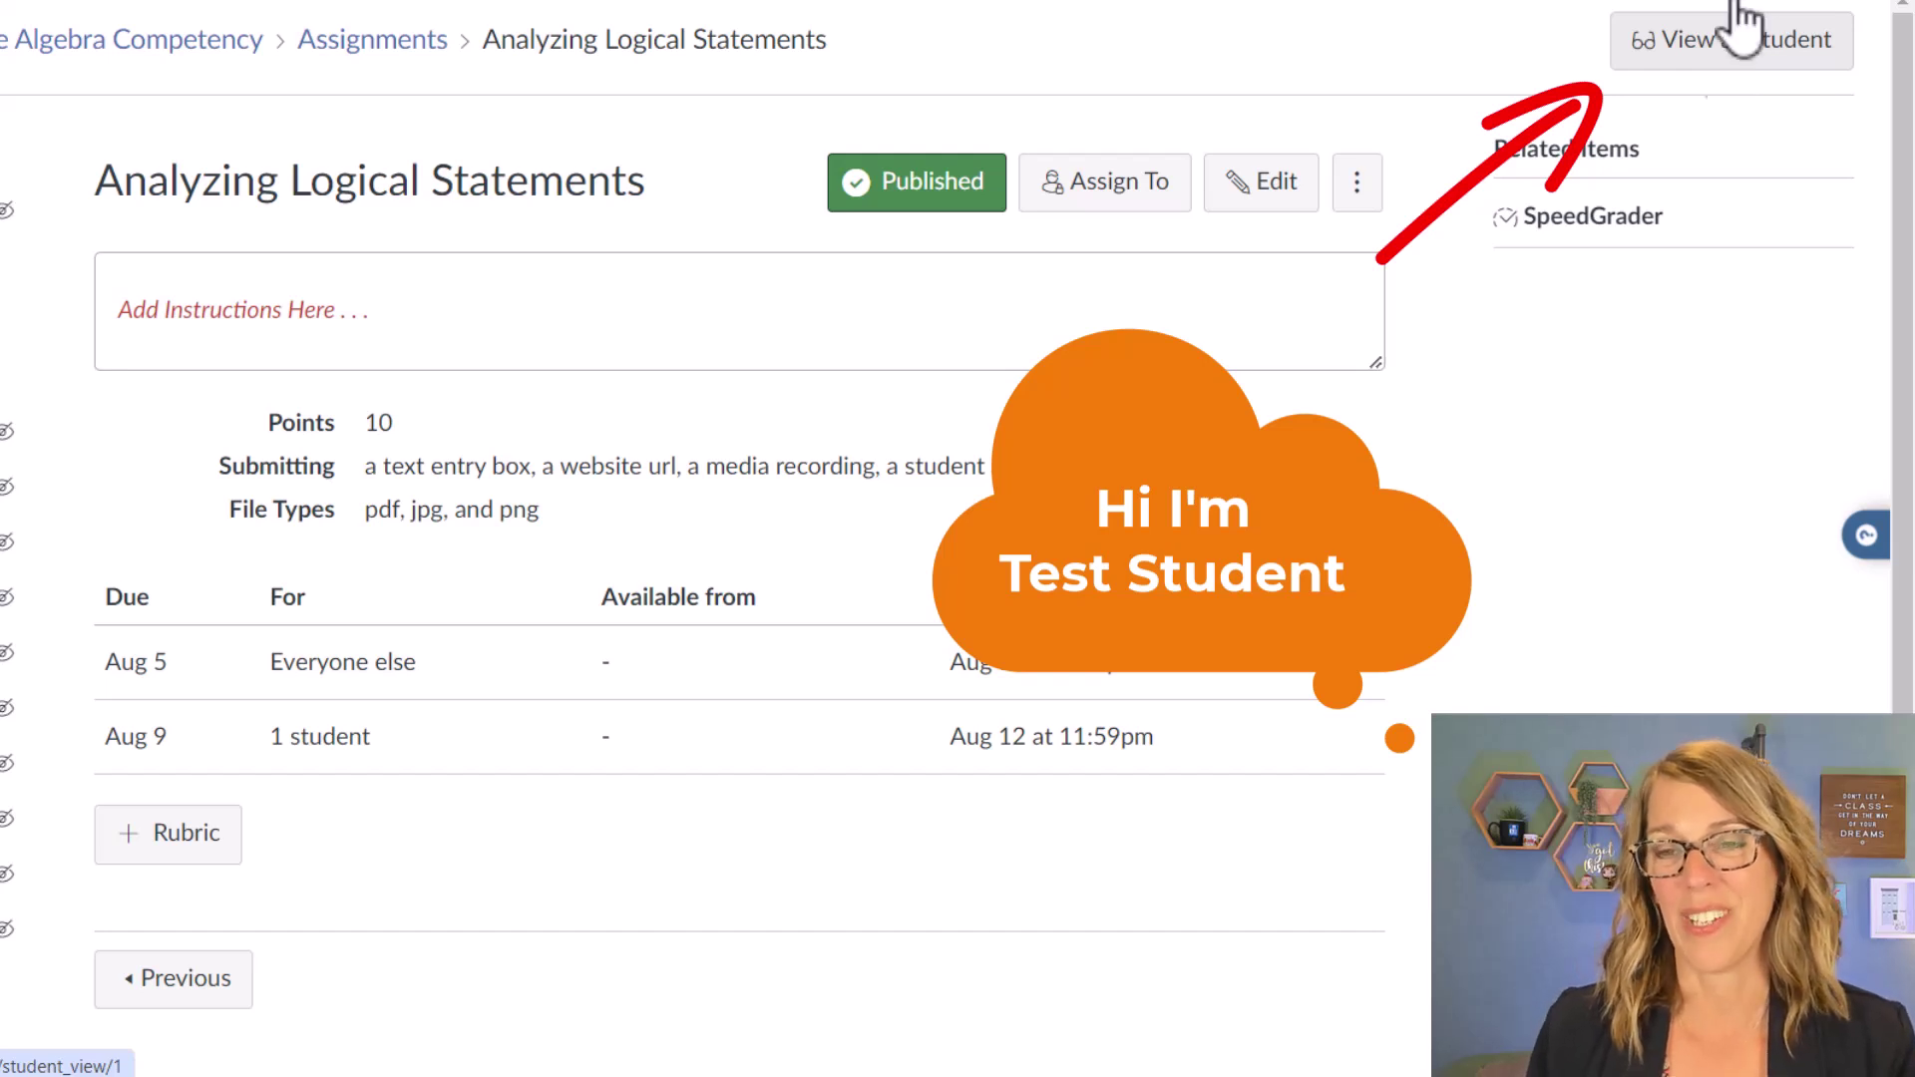
# - Preview the assignment in Student View and look over the worksheet
pyautogui.click(1743, 62)
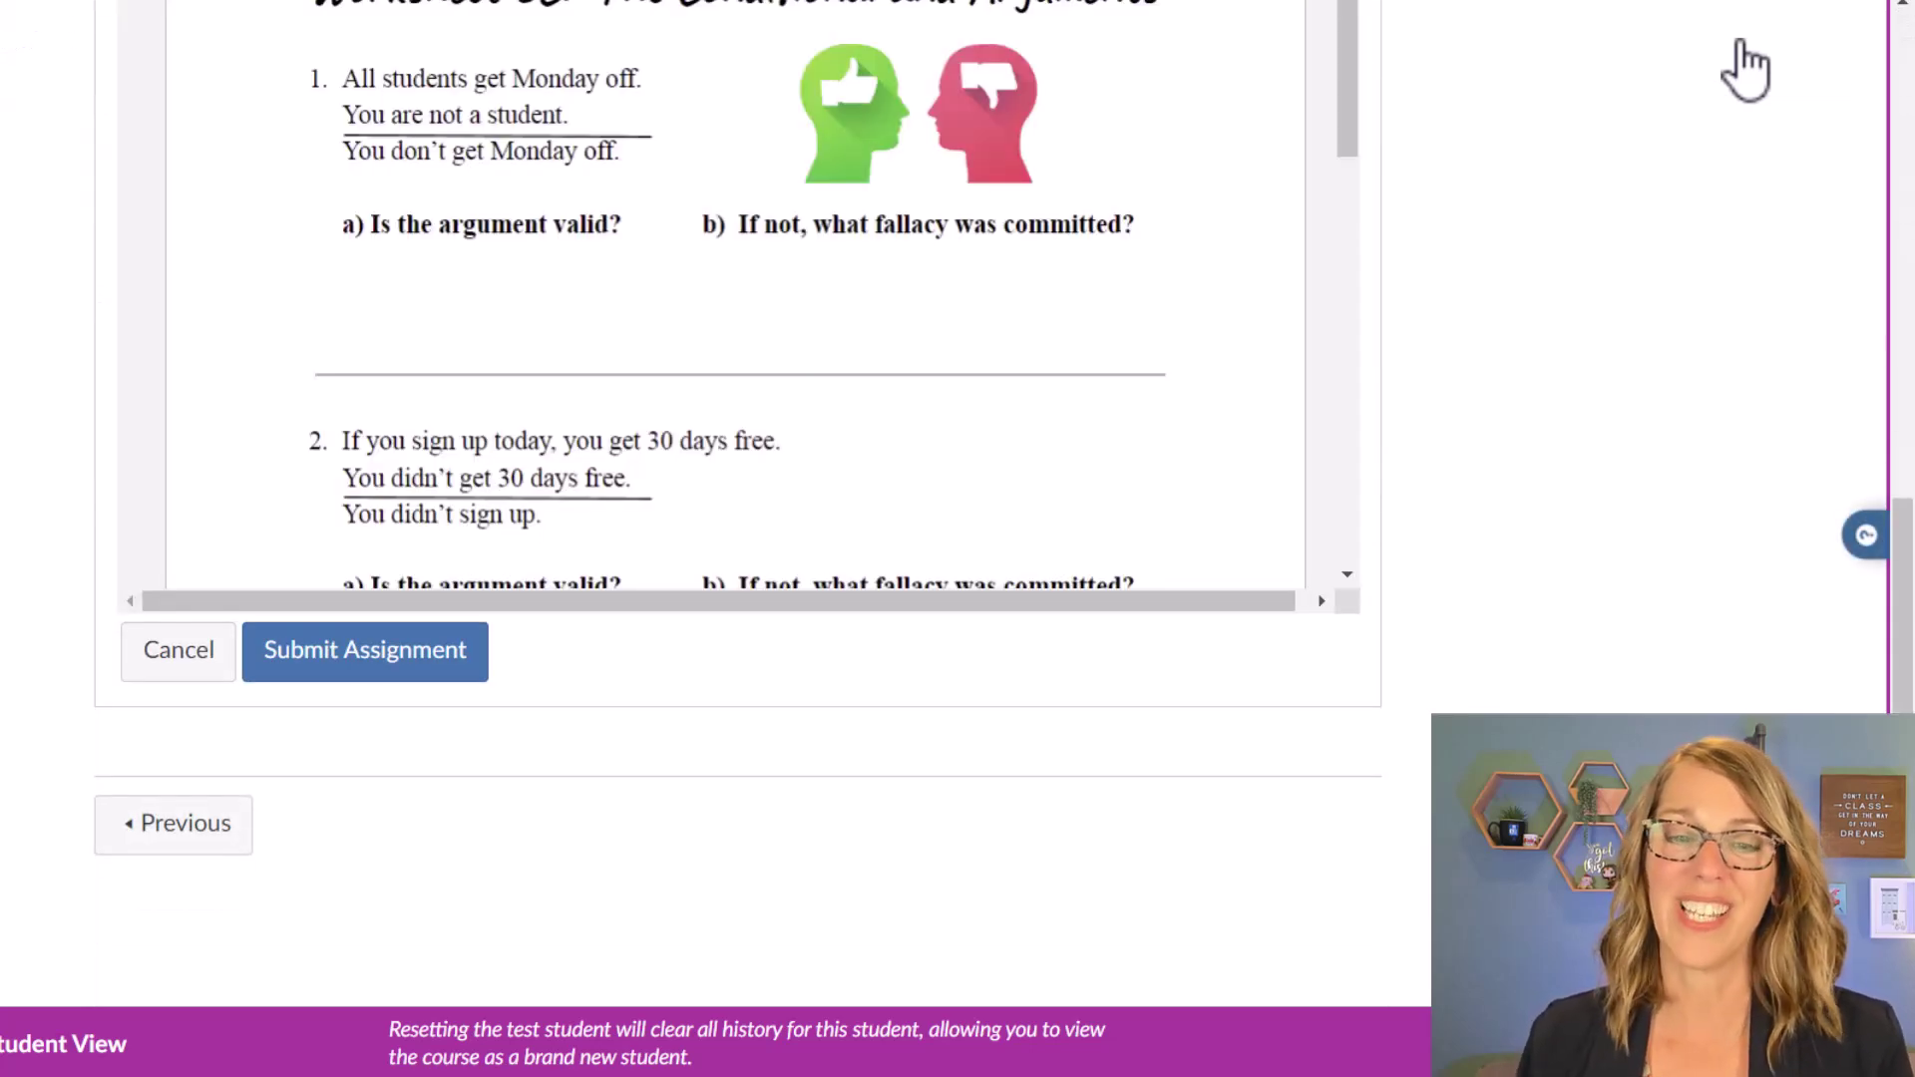
pyautogui.scroll(7, 1529, 489)
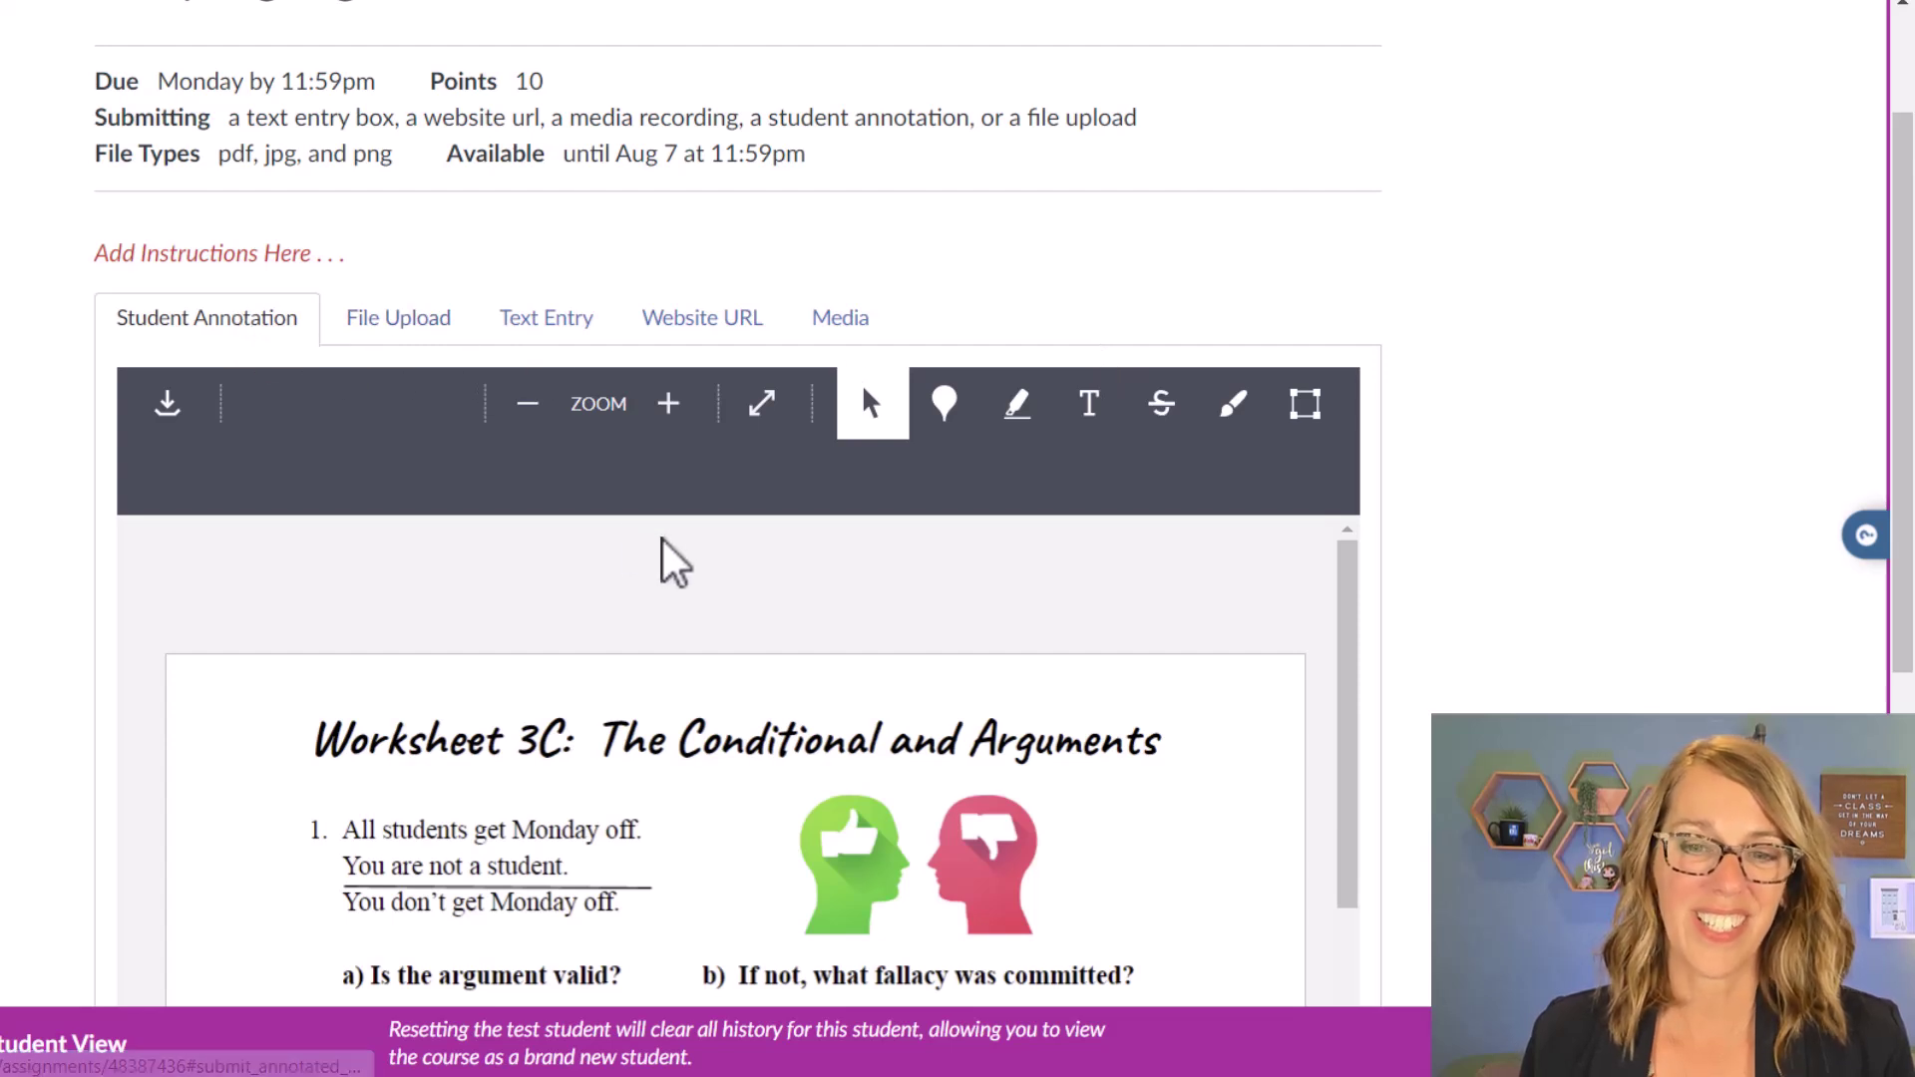
pyautogui.scroll(-2, 676, 574)
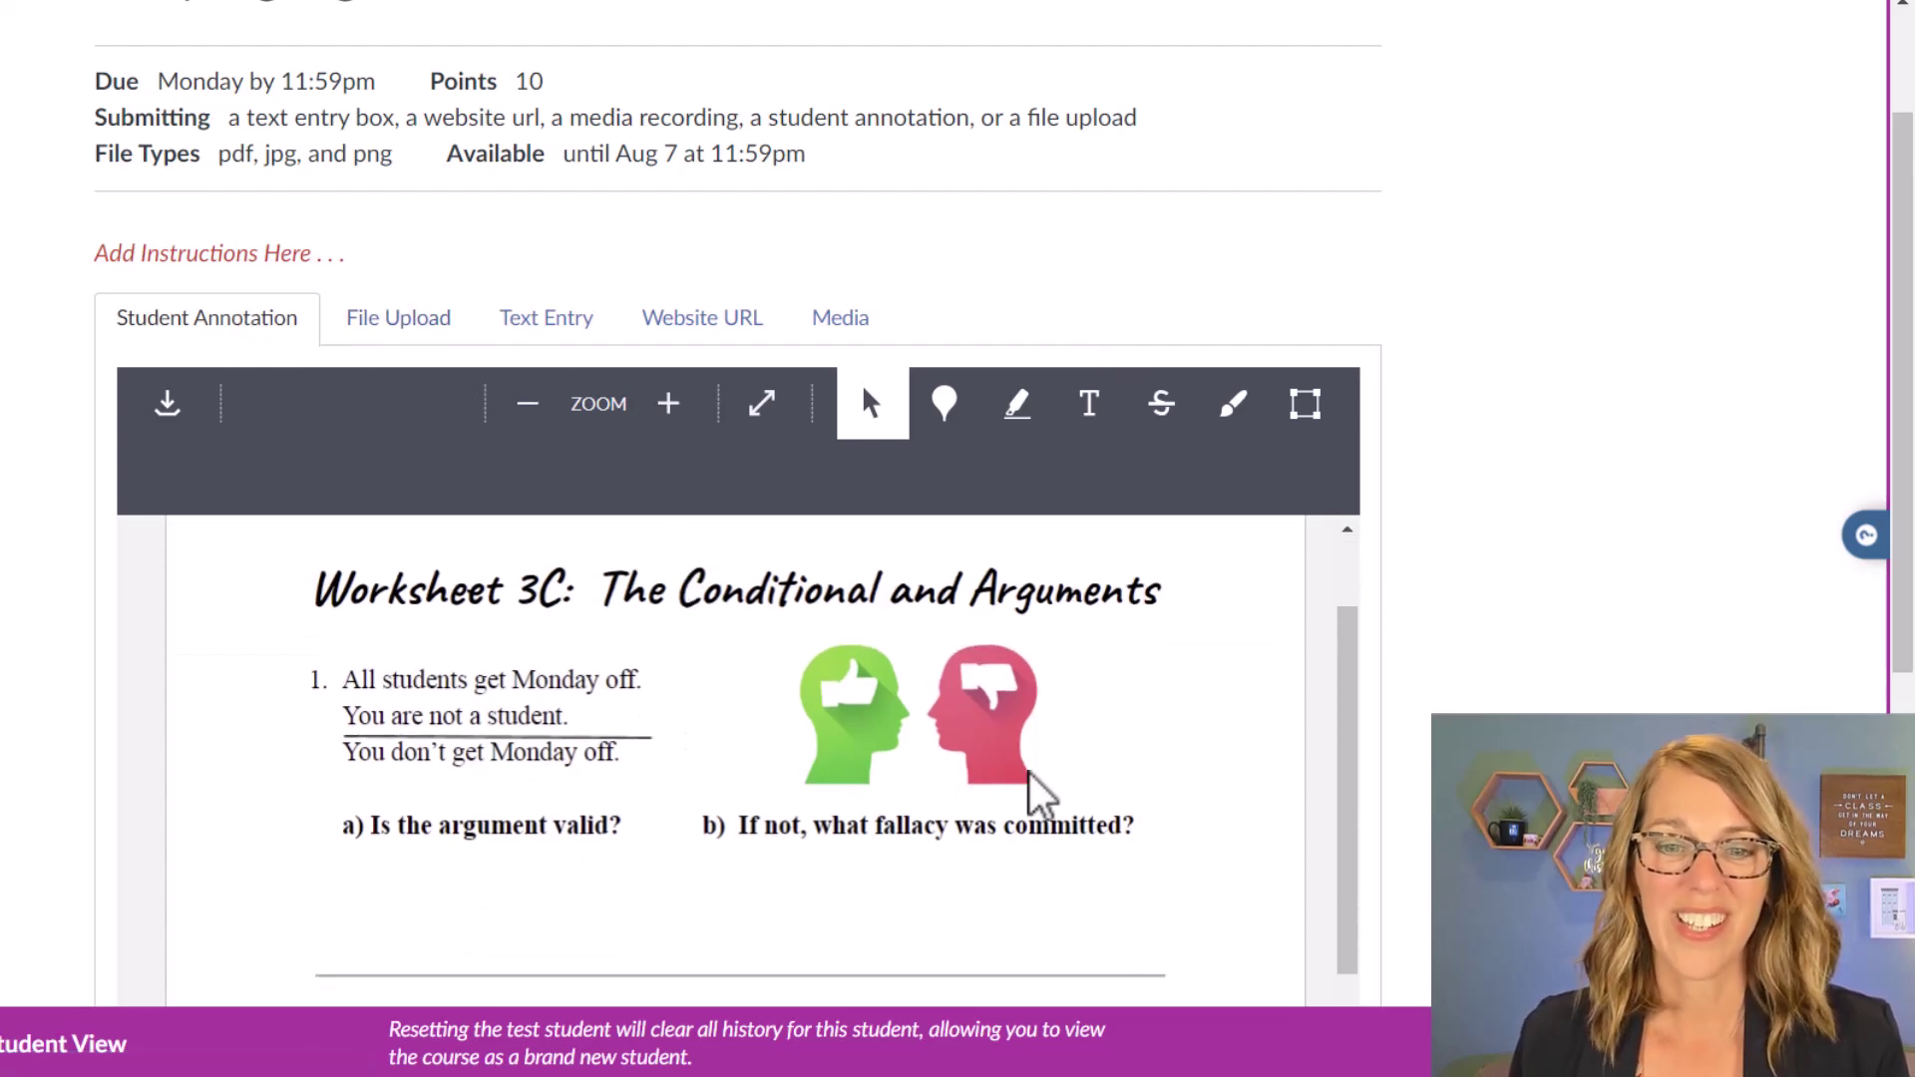
pyautogui.scroll(-3, 1067, 781)
pyautogui.scroll(2, 1102, 733)
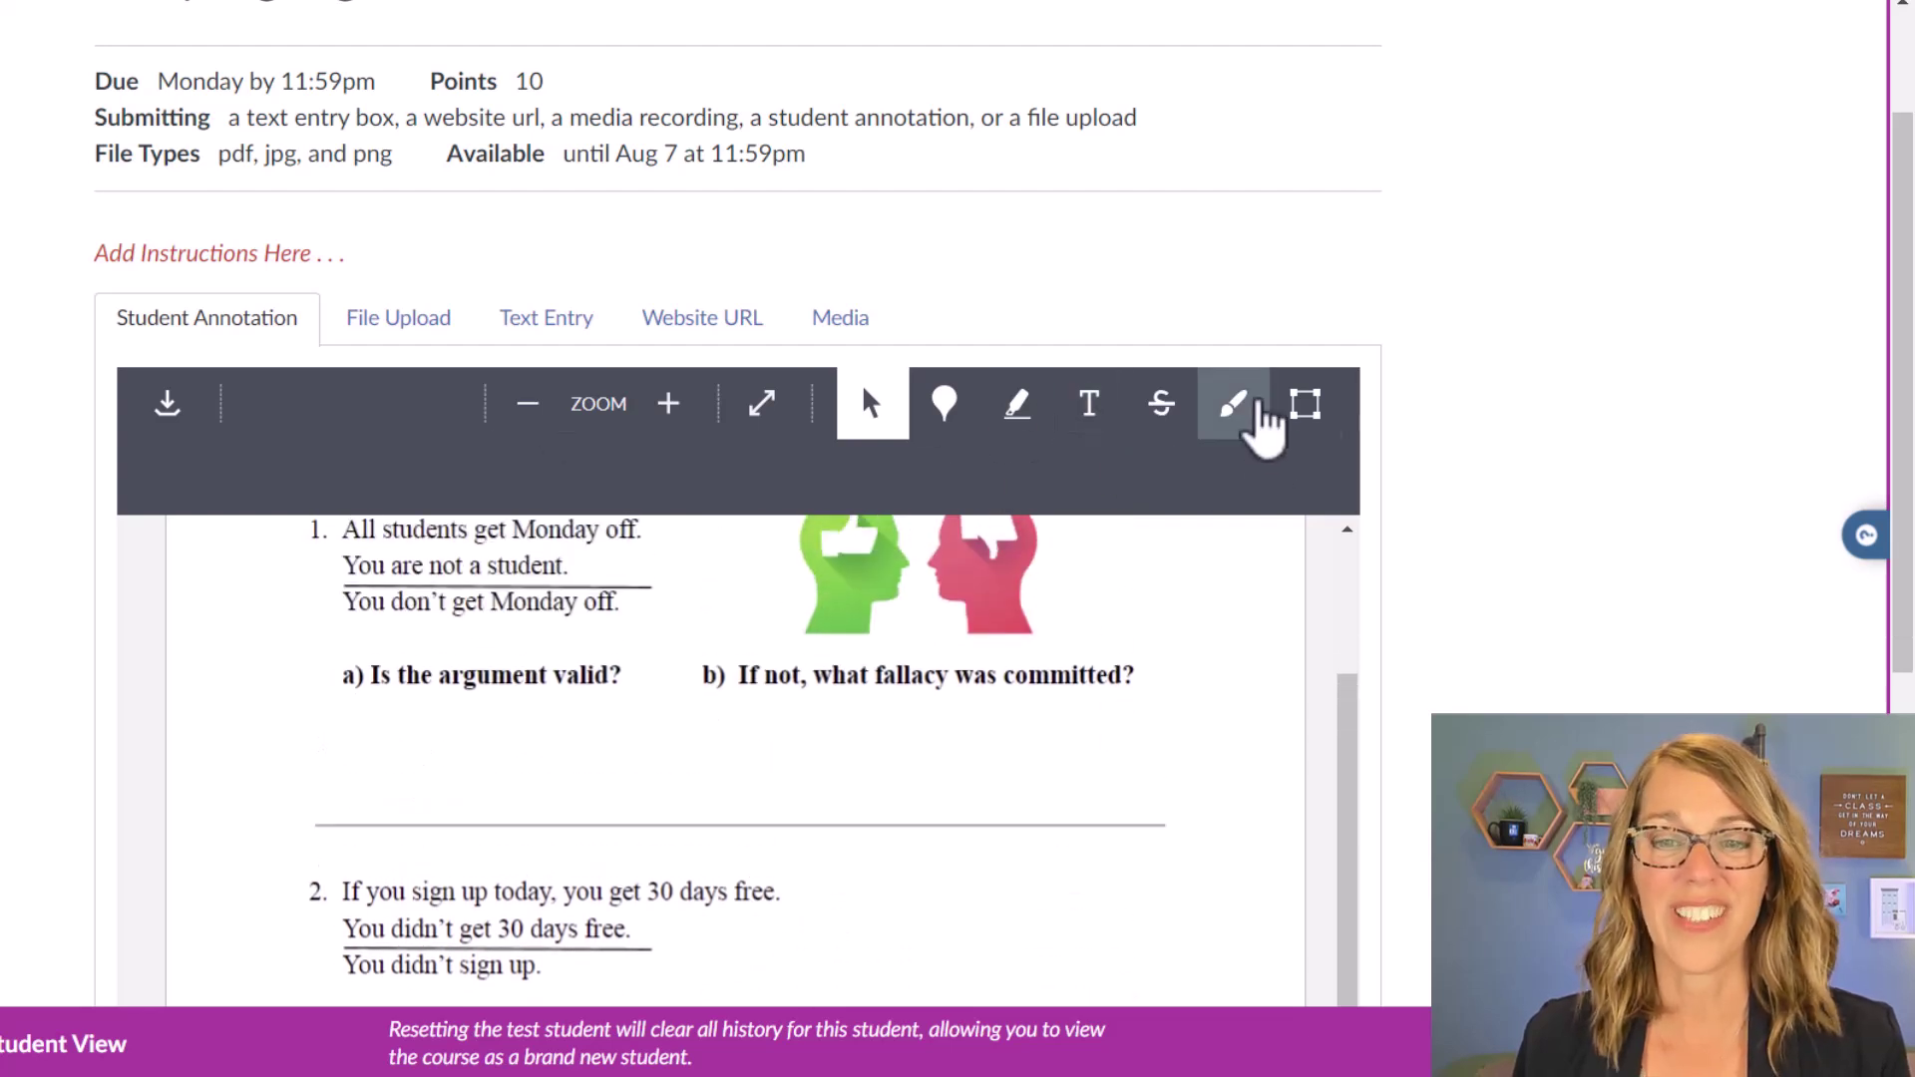
# - Annotate question 1 in light-blue text with 'Invalid' and 'Fallacy of the Inverse'
pyautogui.click(1090, 419)
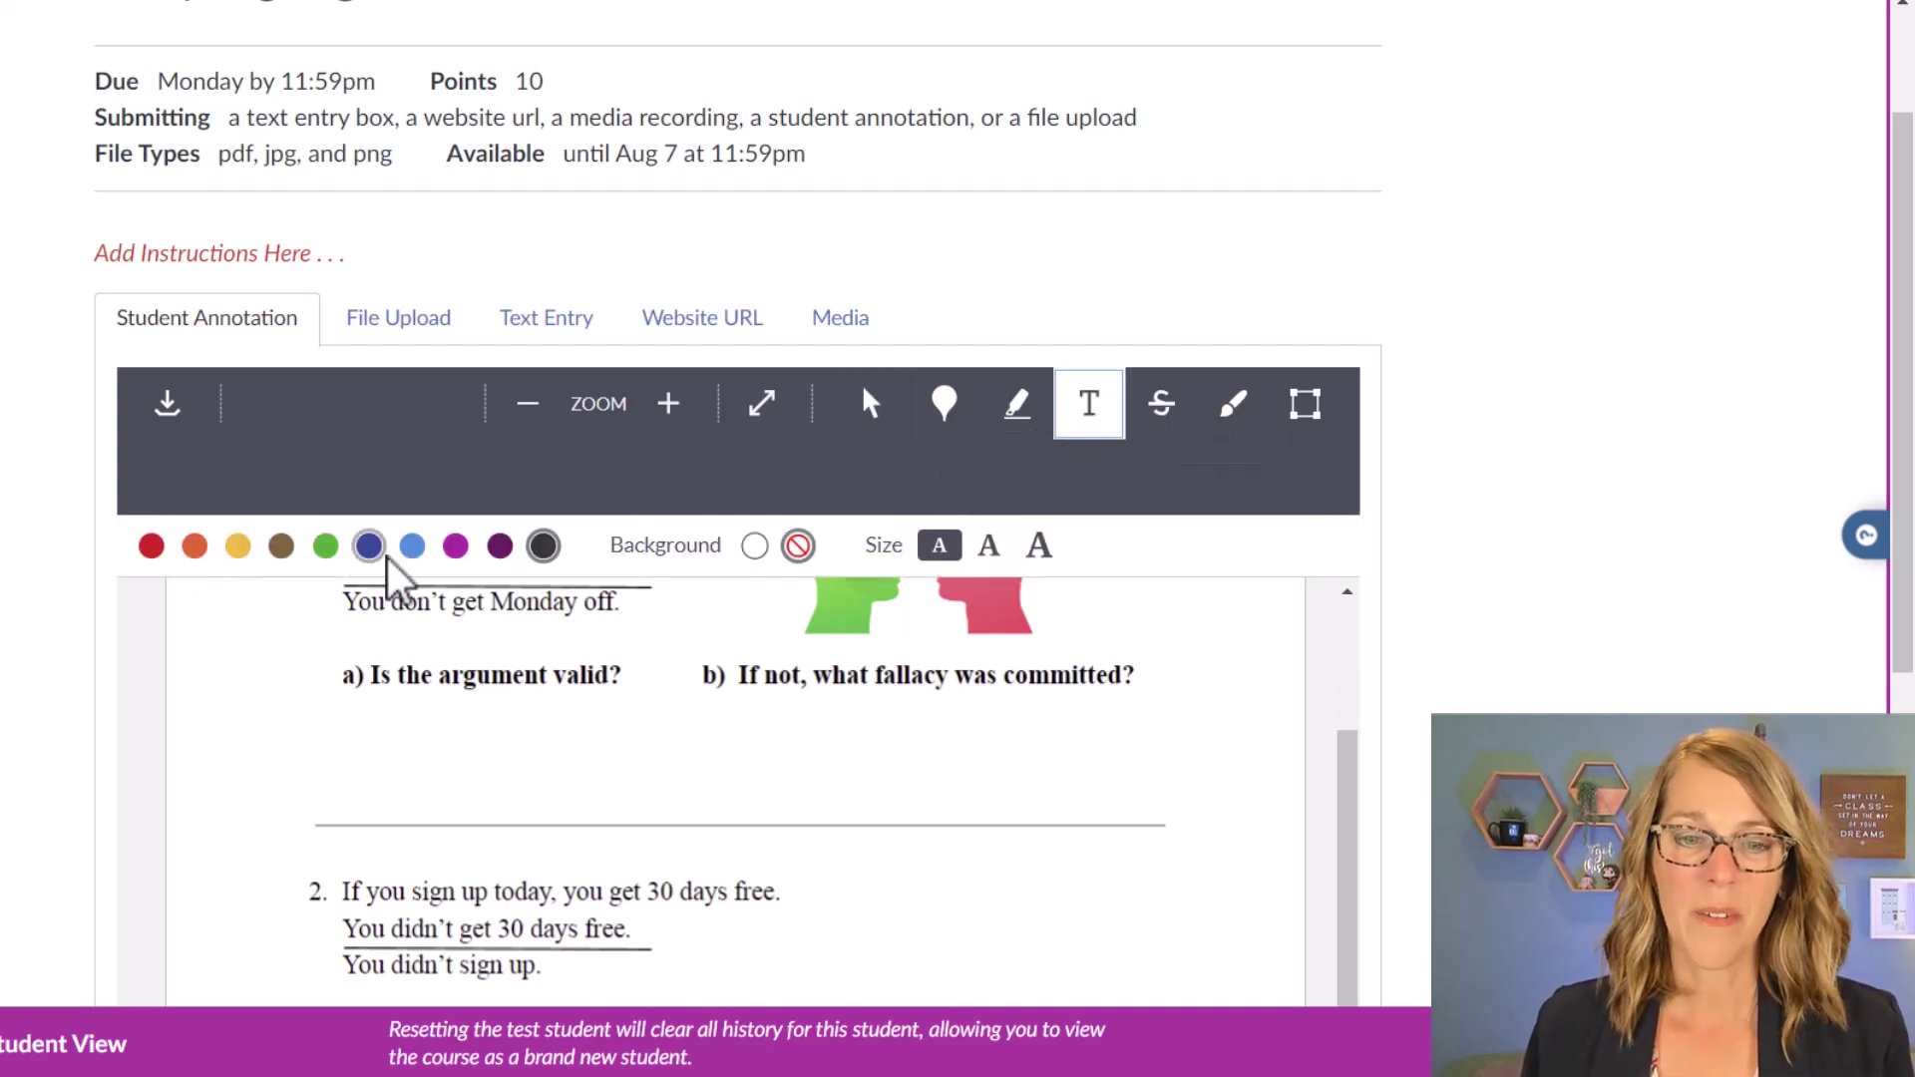
pyautogui.click(411, 545)
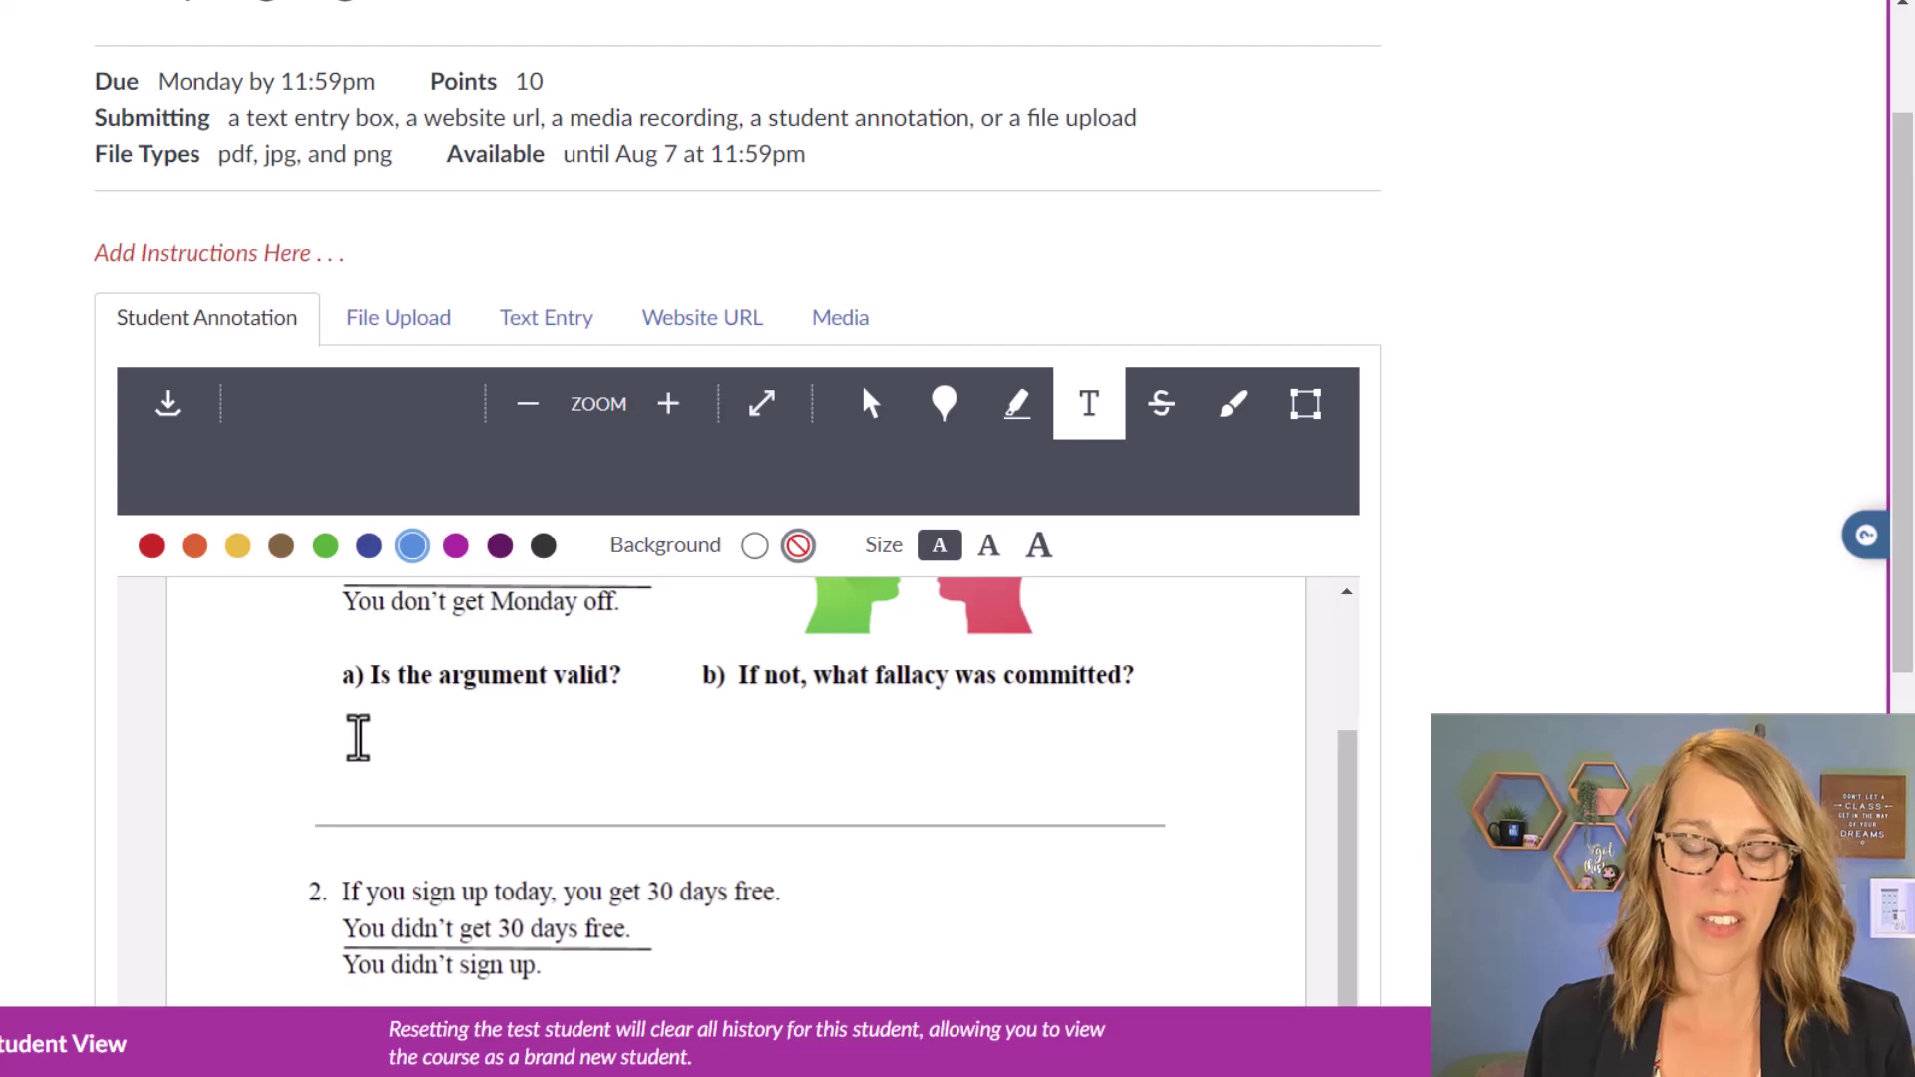
pyautogui.click(359, 735)
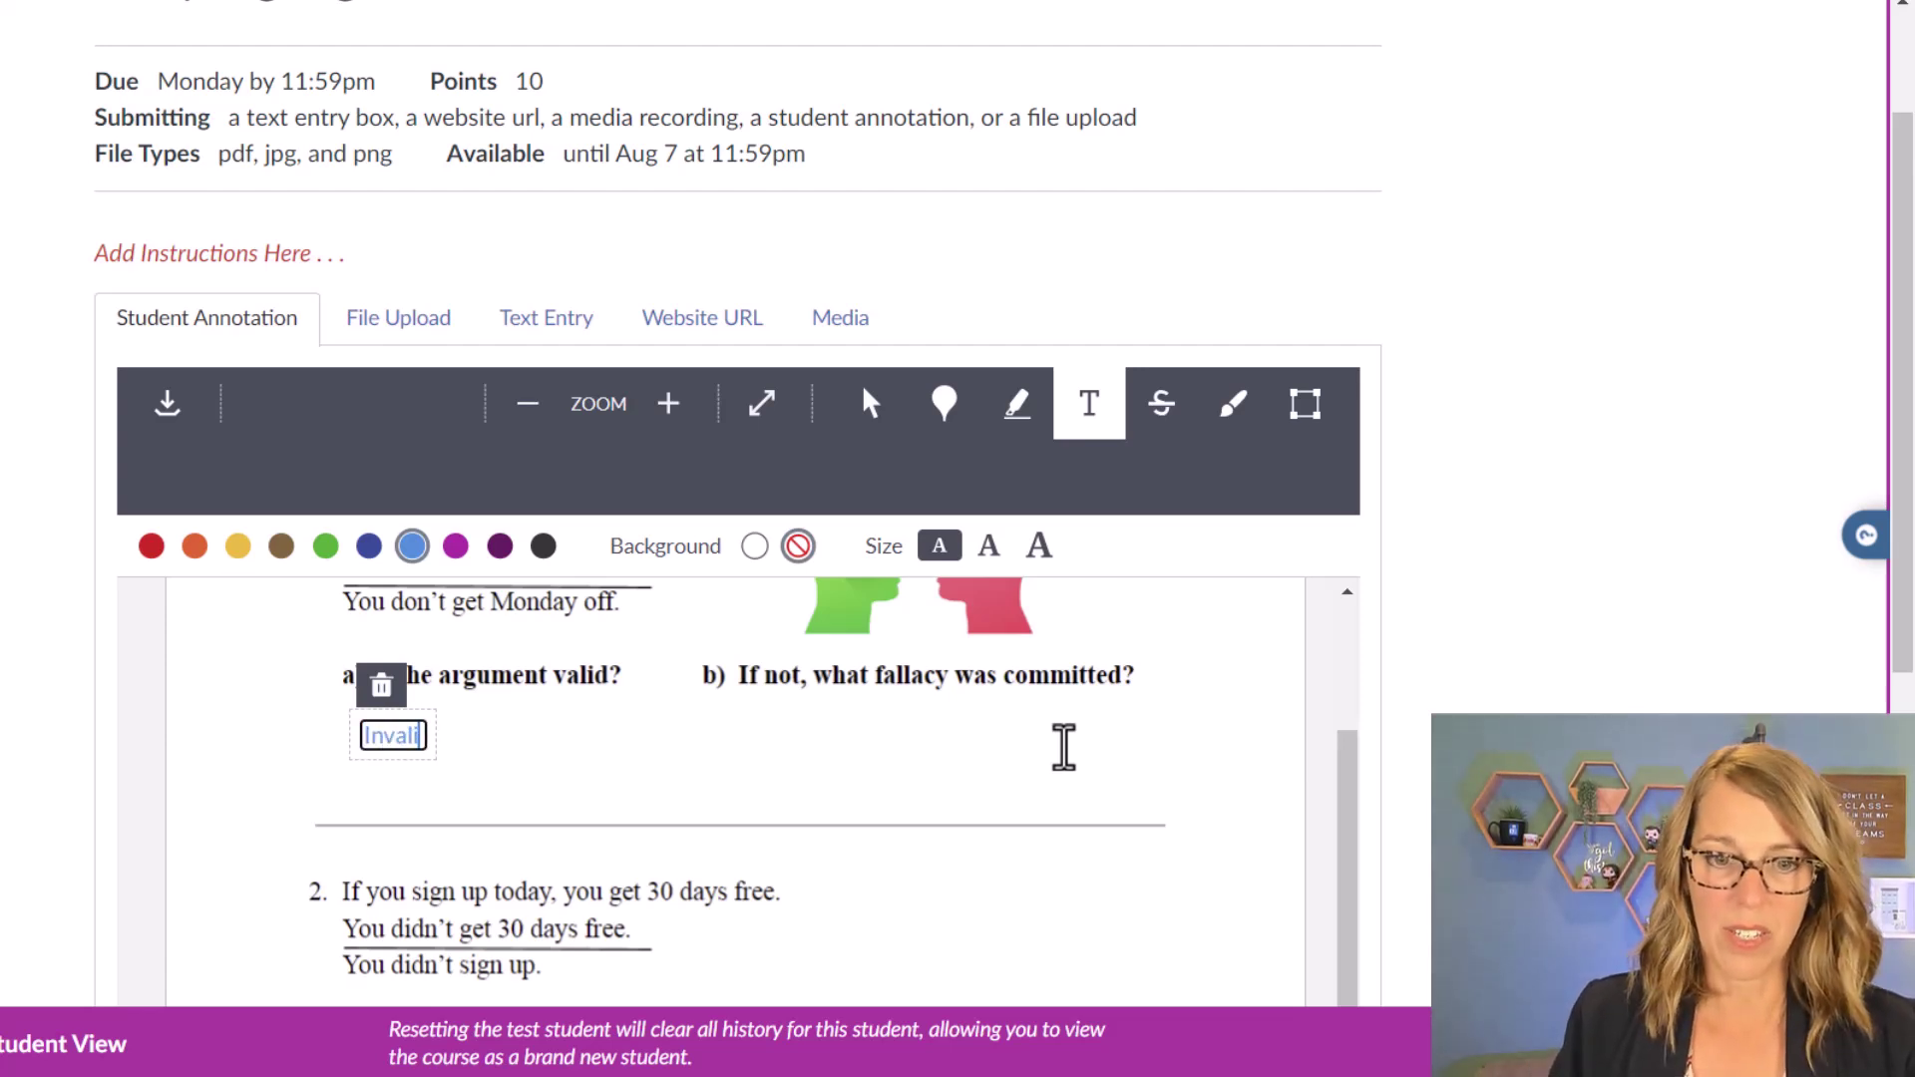
pyautogui.click(758, 735)
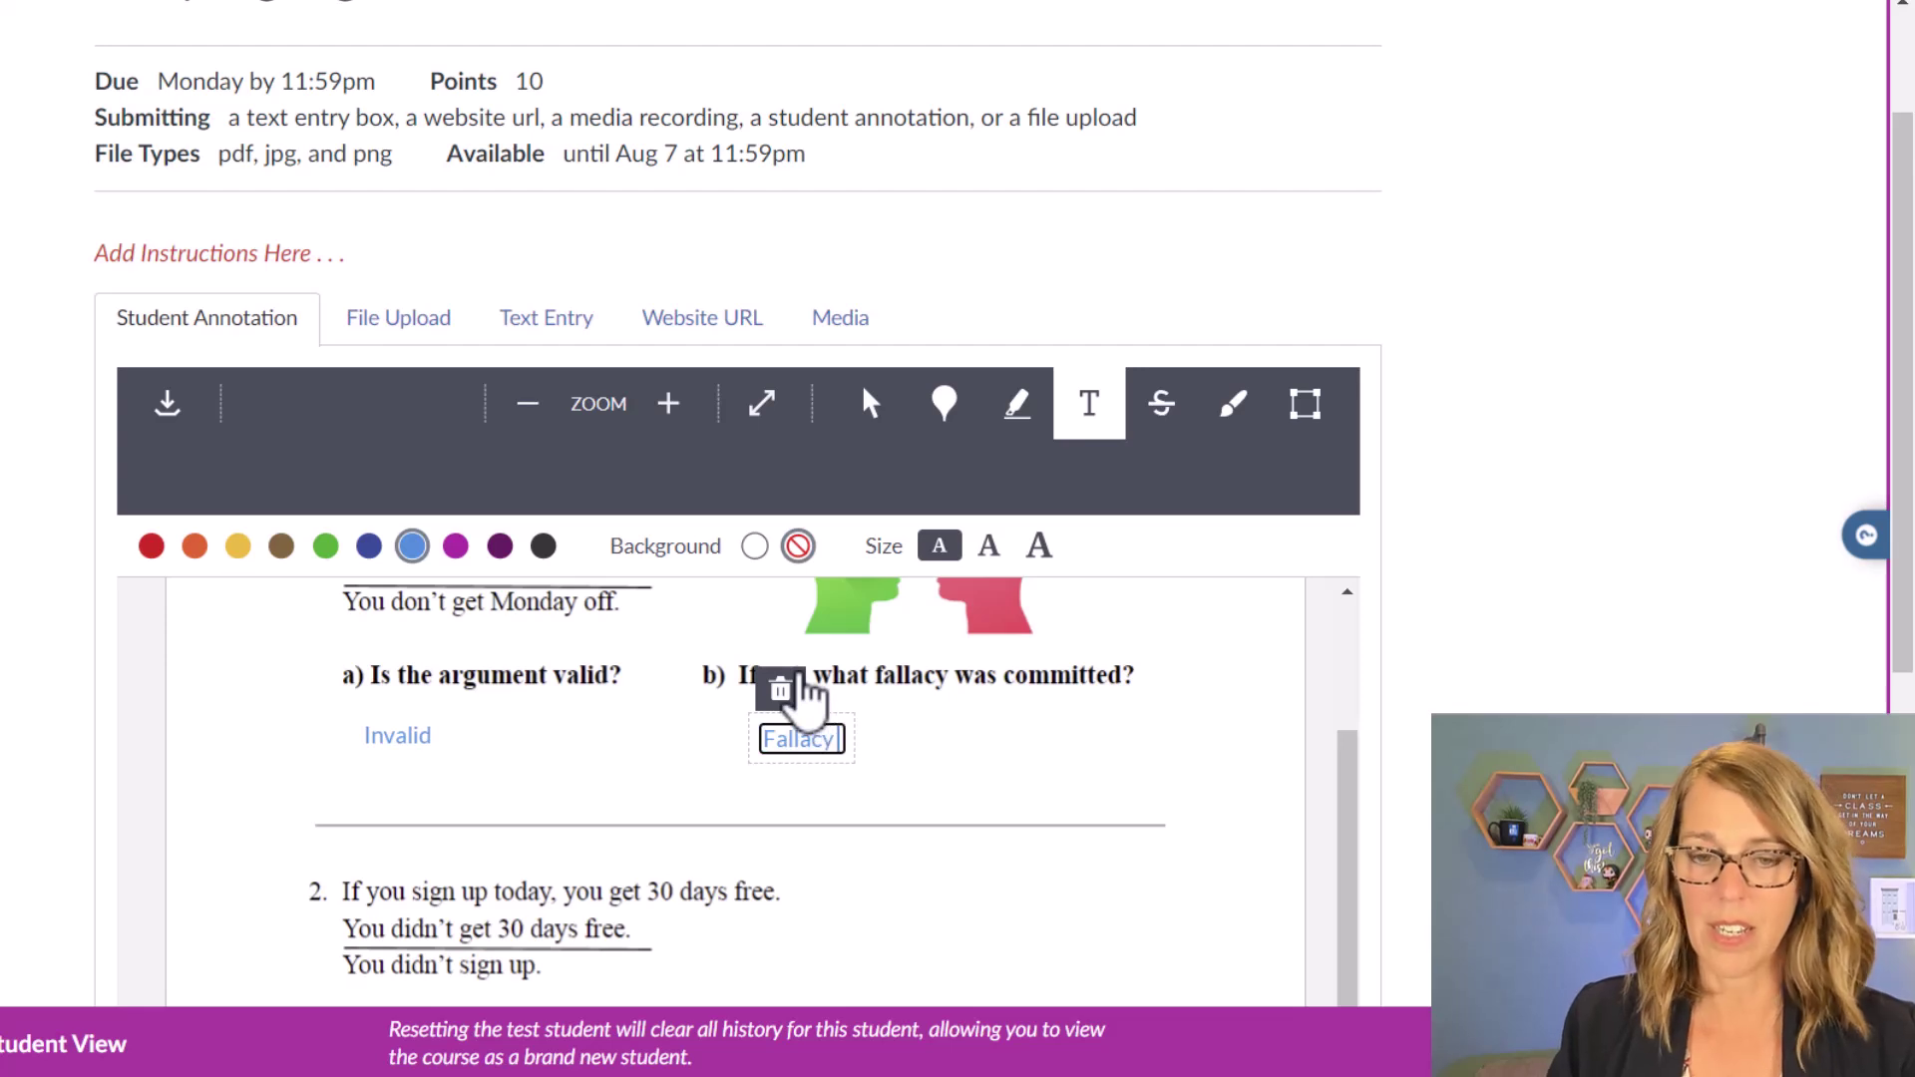
pyautogui.write('Fallacy of the Inverse')
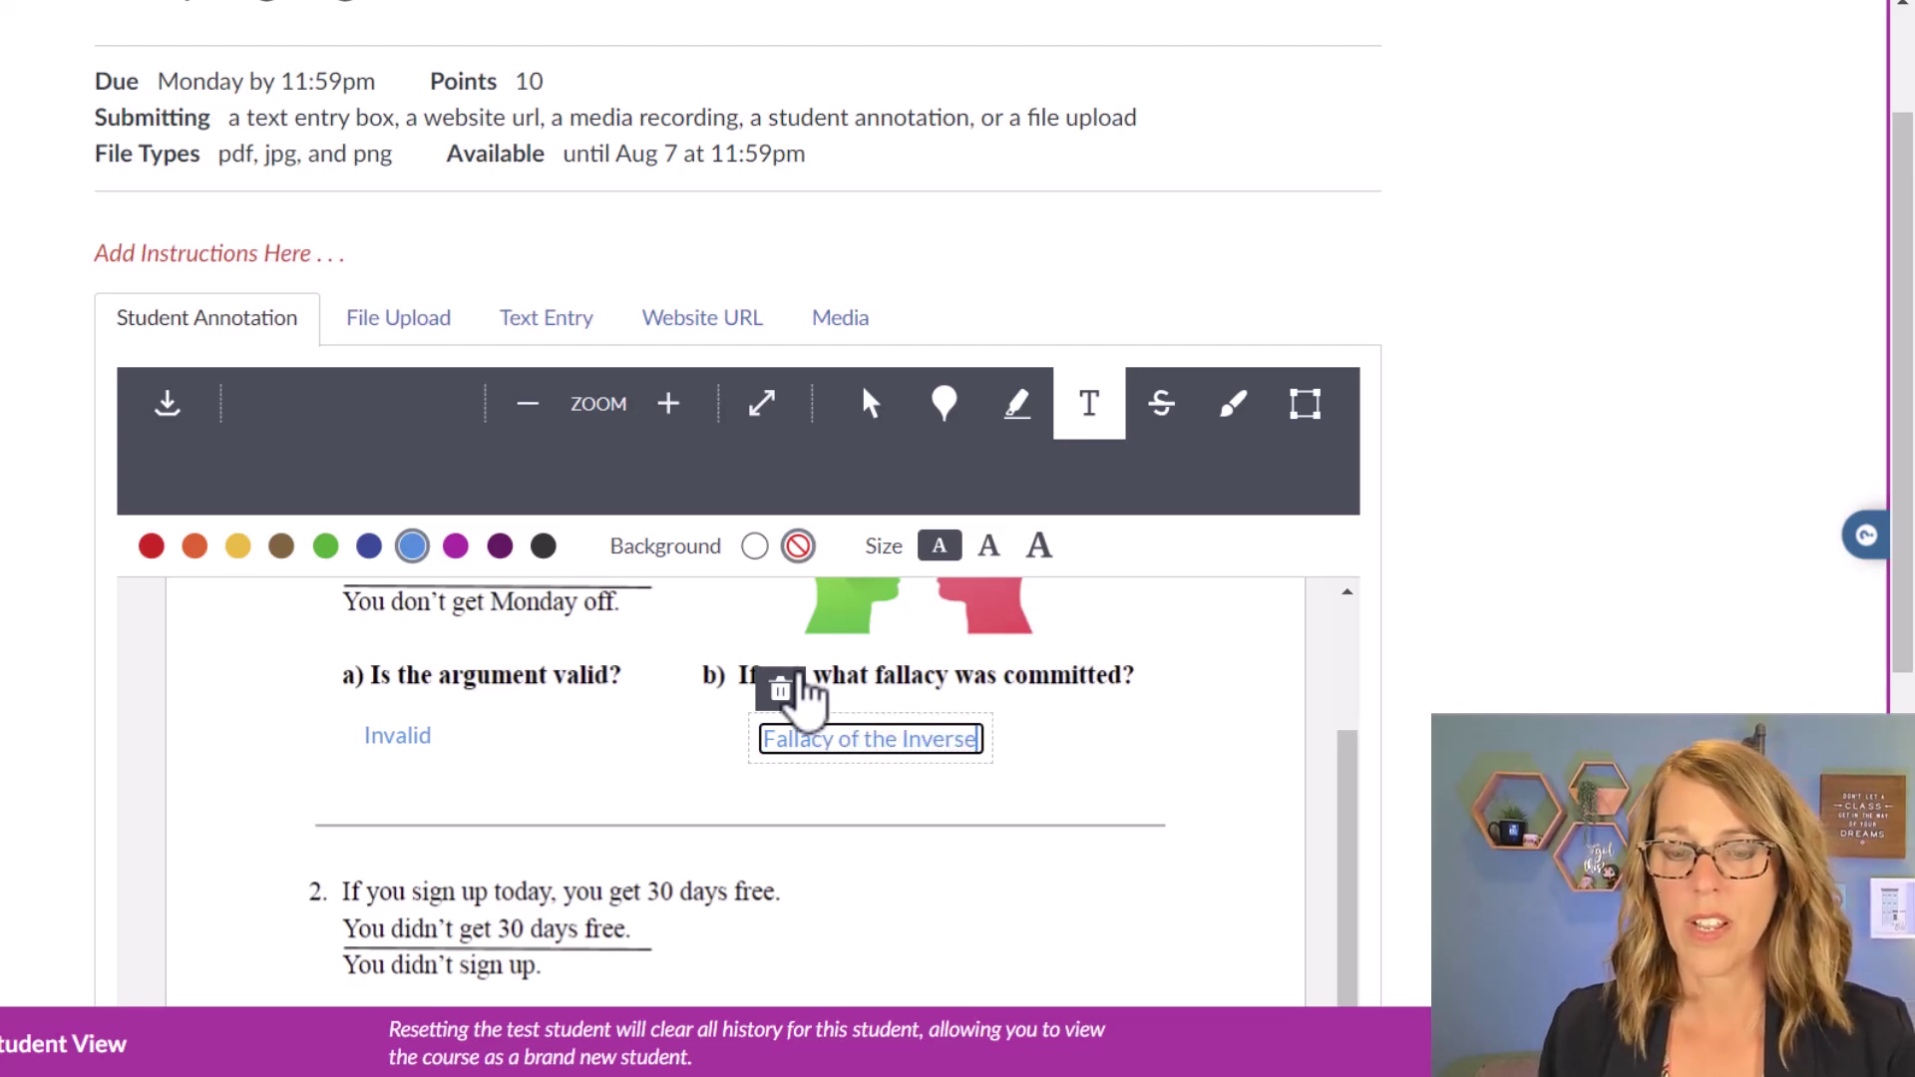
pyautogui.scroll(-3, 429, 797)
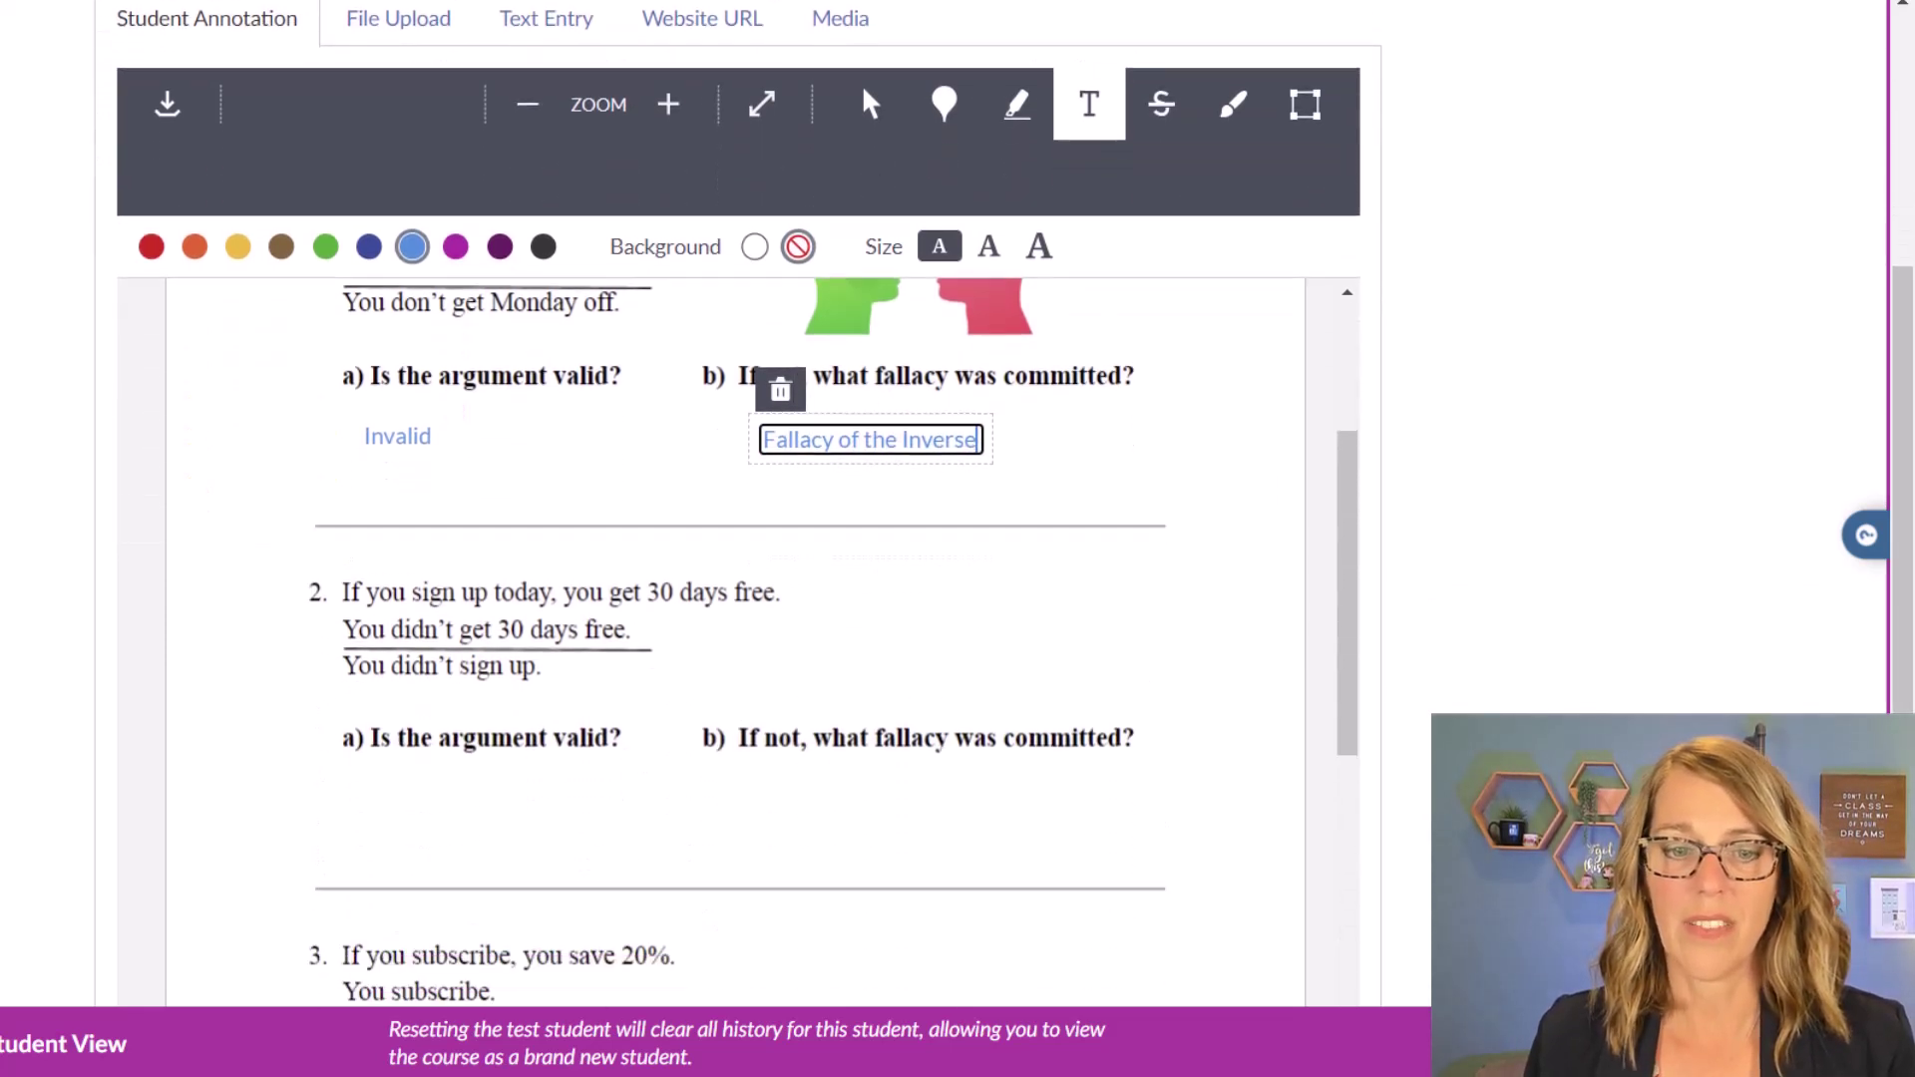
pyautogui.click(368, 798)
pyautogui.click(368, 798)
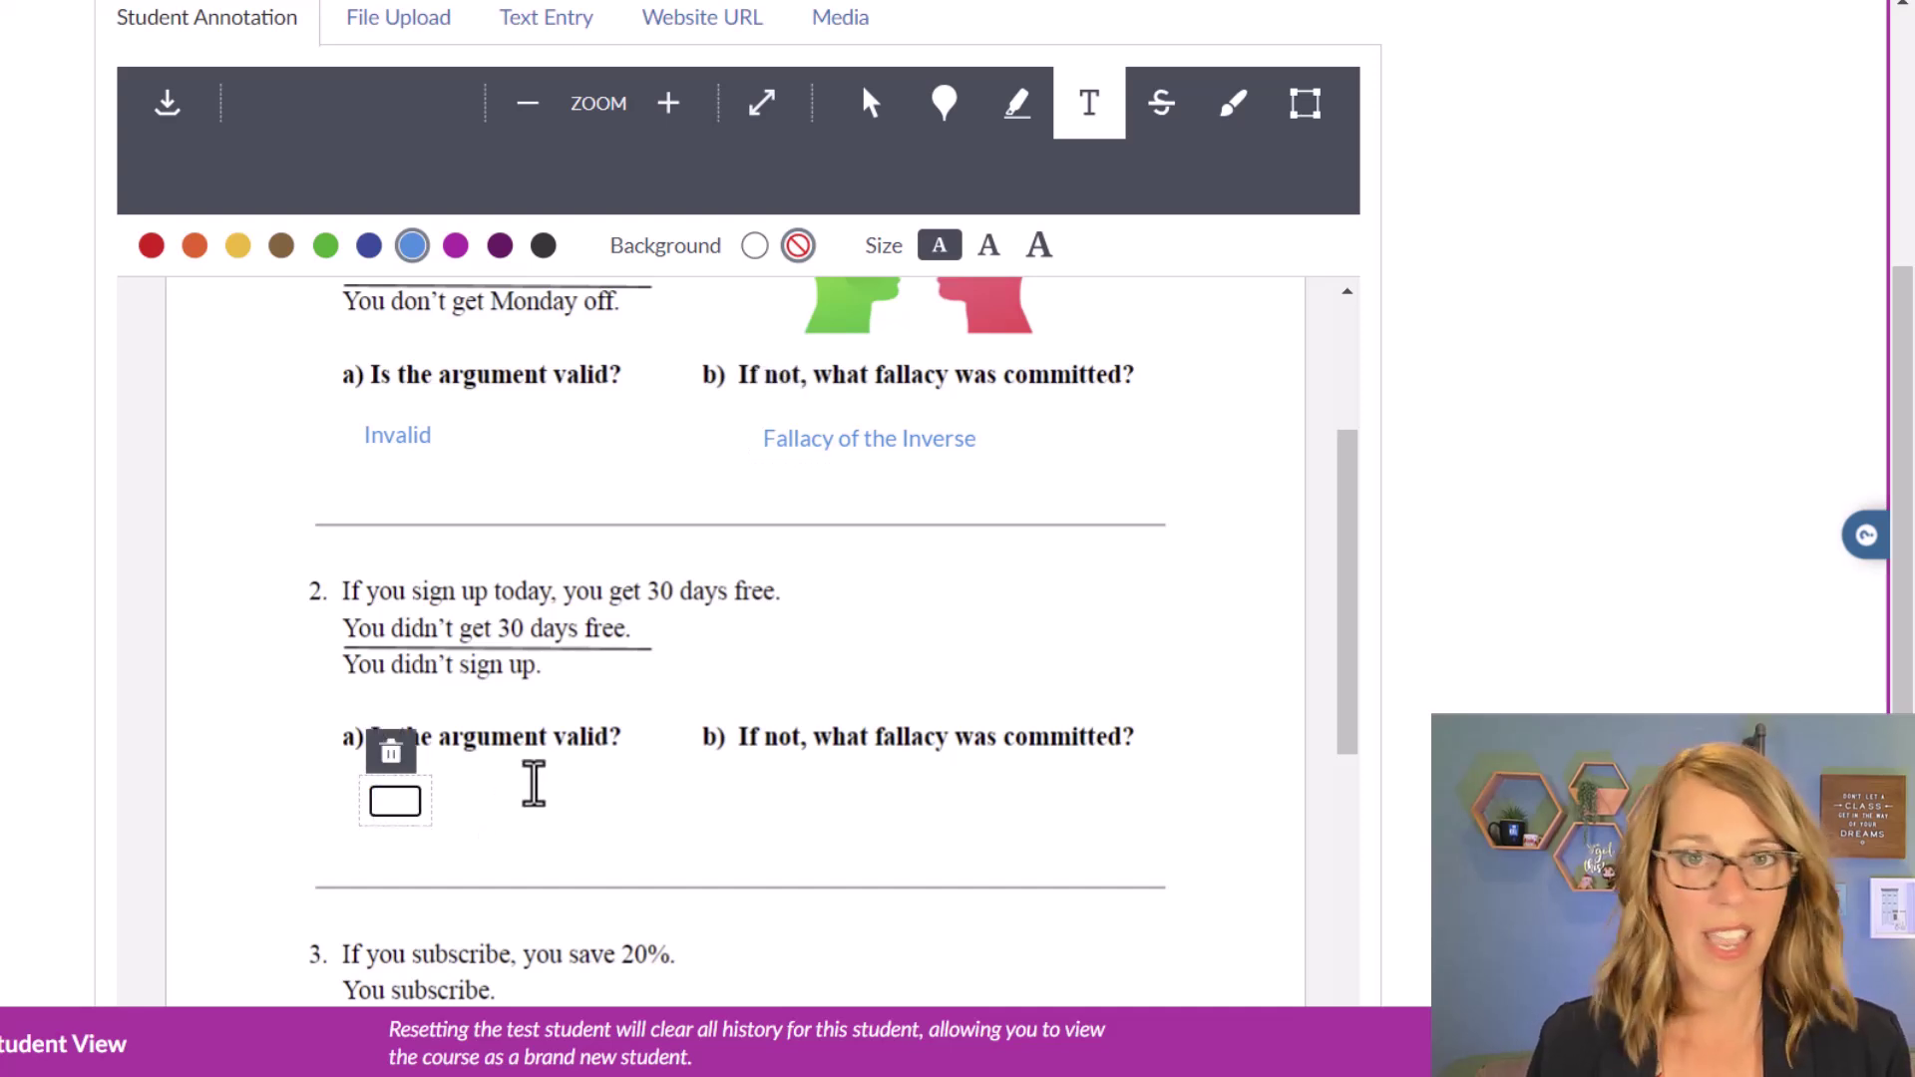
pyautogui.scroll(-3, 1396, 648)
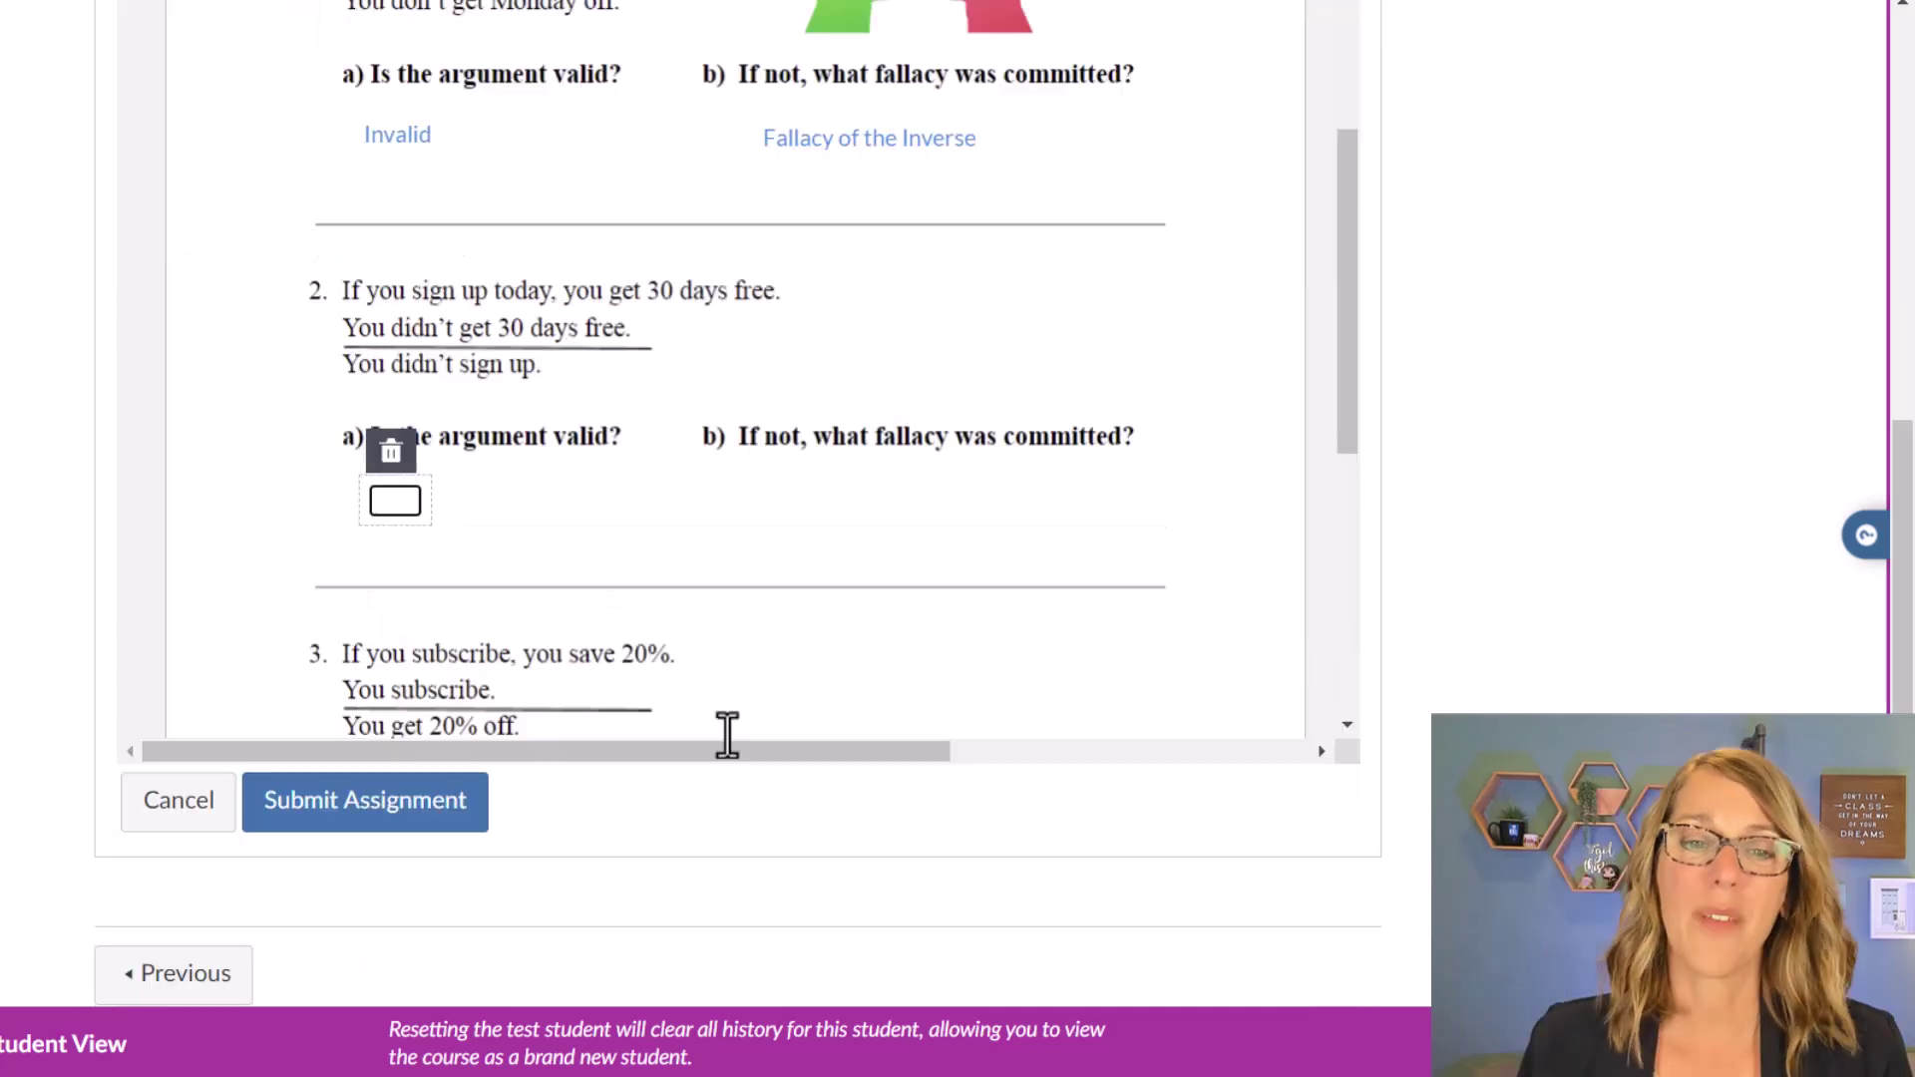
pyautogui.scroll(2, 683, 725)
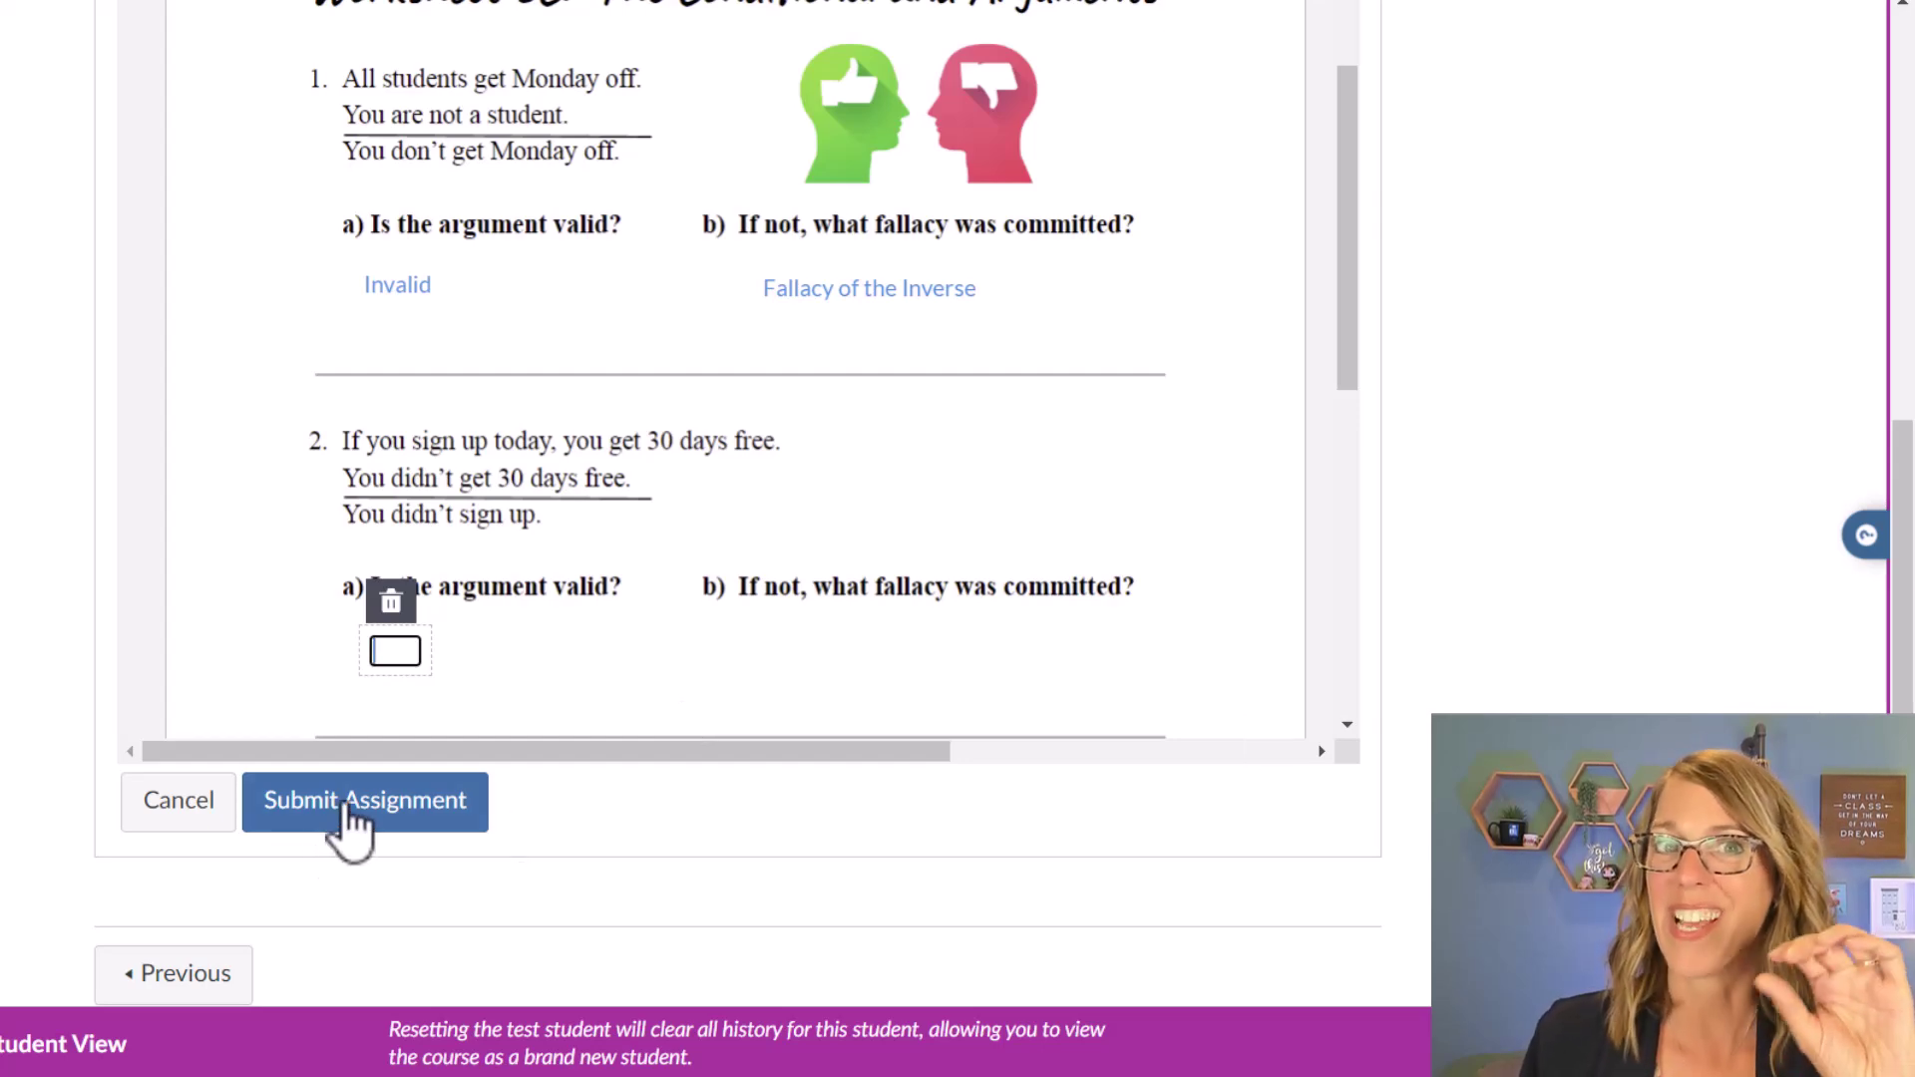
pyautogui.scroll(7, 1685, 691)
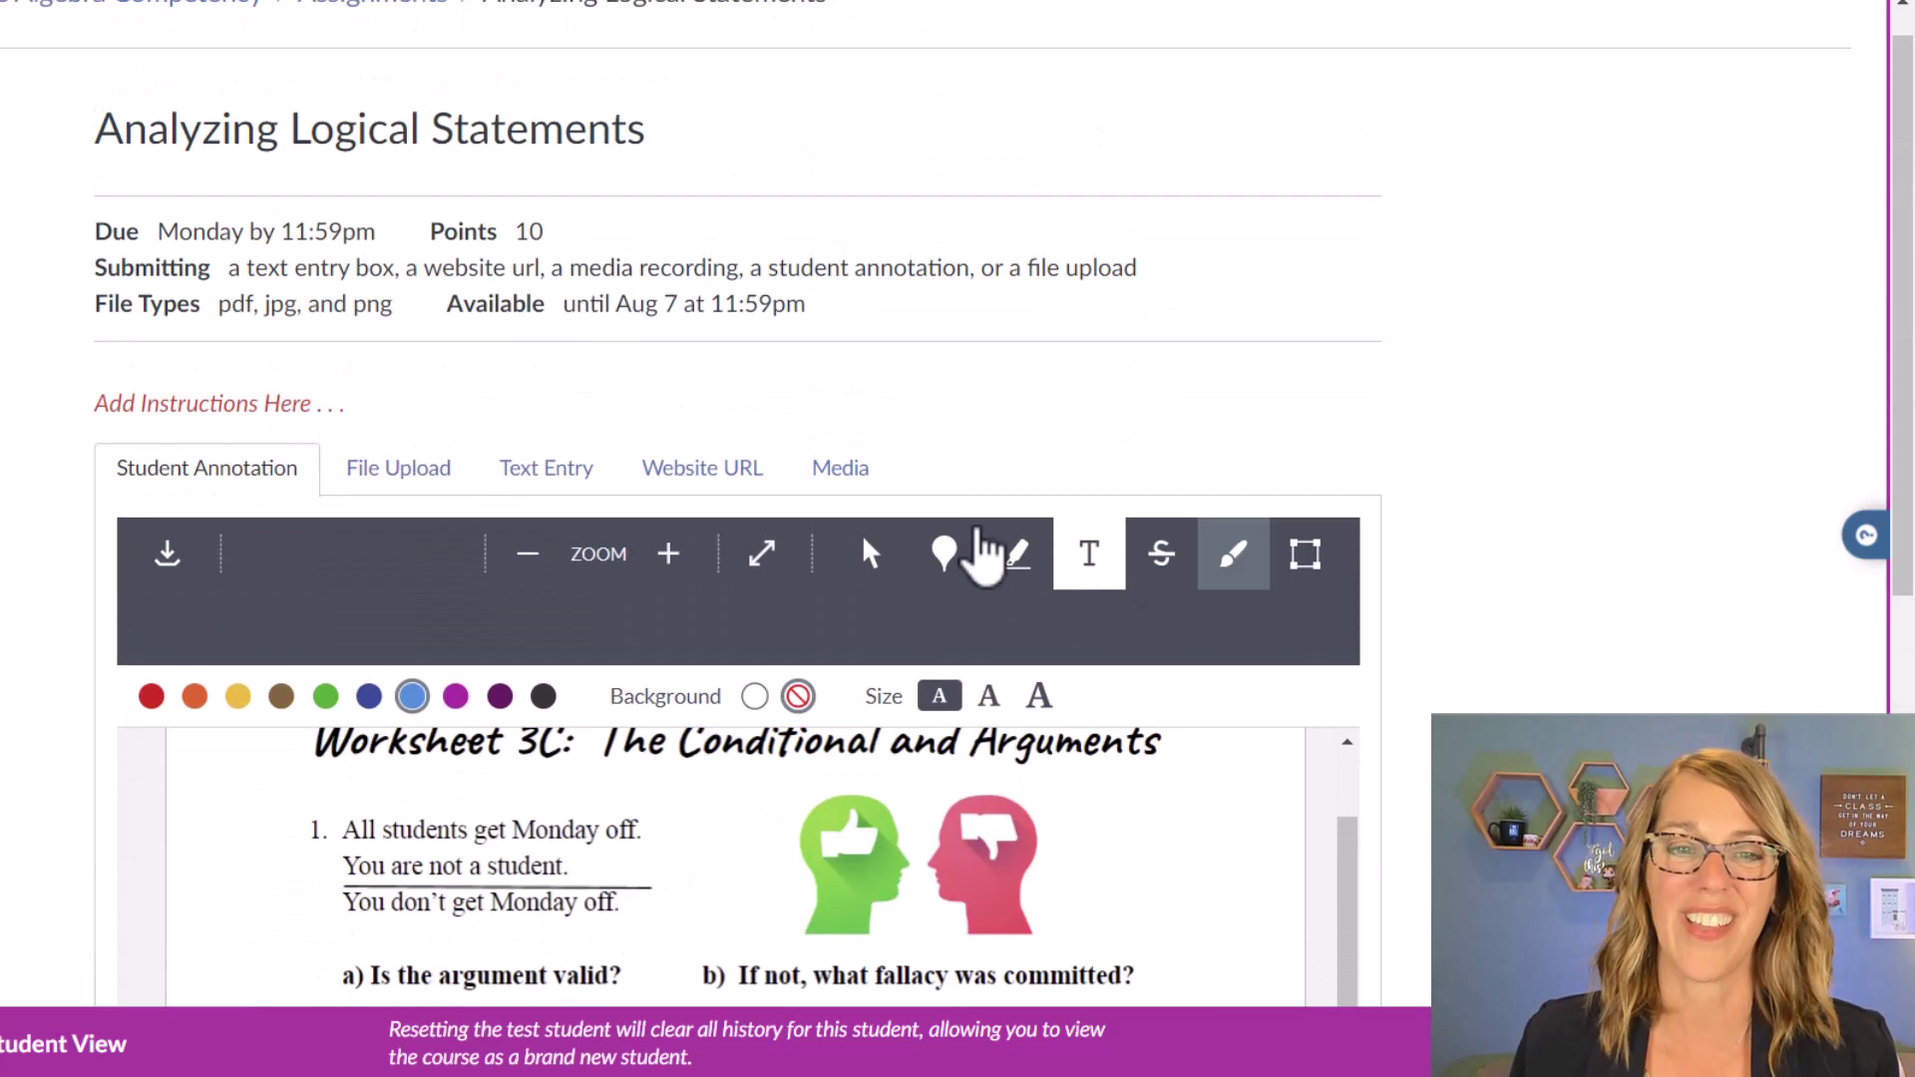
# - Try the File Upload option without choosing a file, and expand the comments box
pyautogui.click(438, 477)
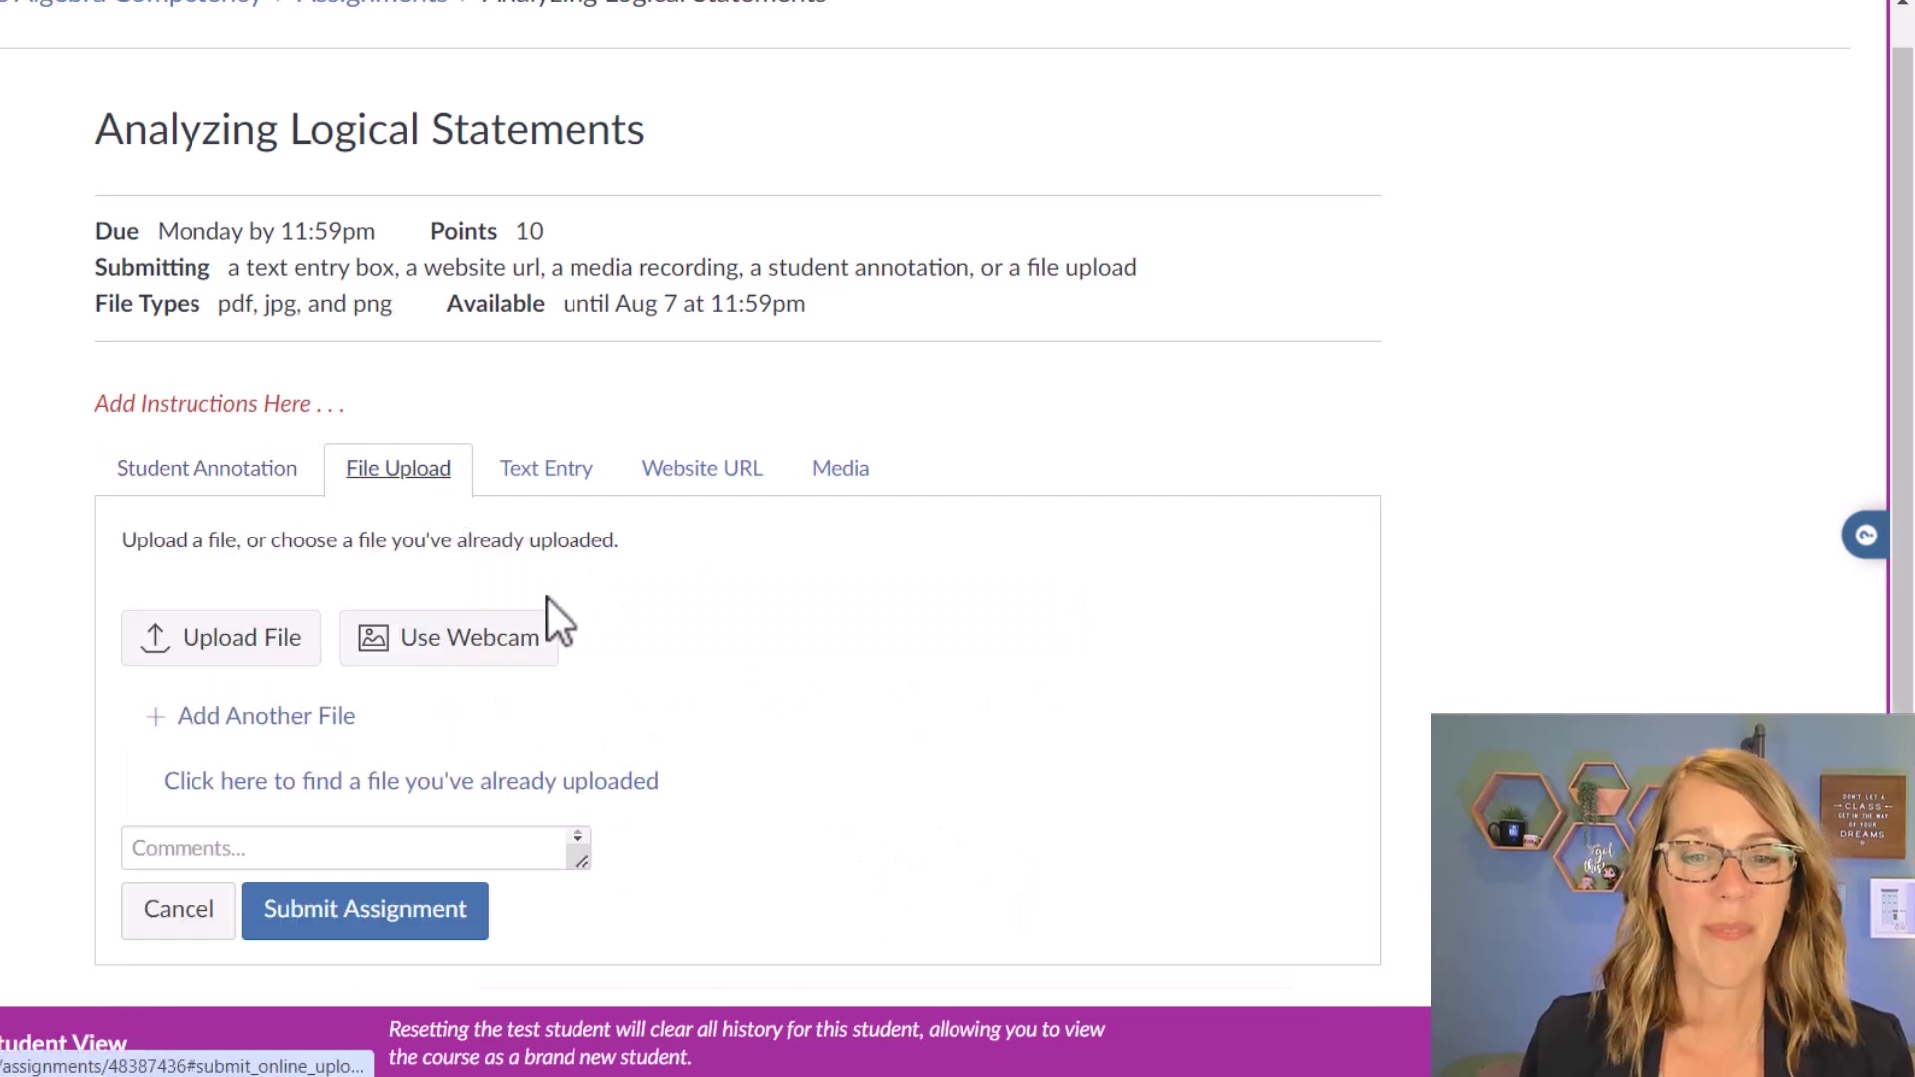
pyautogui.click(224, 643)
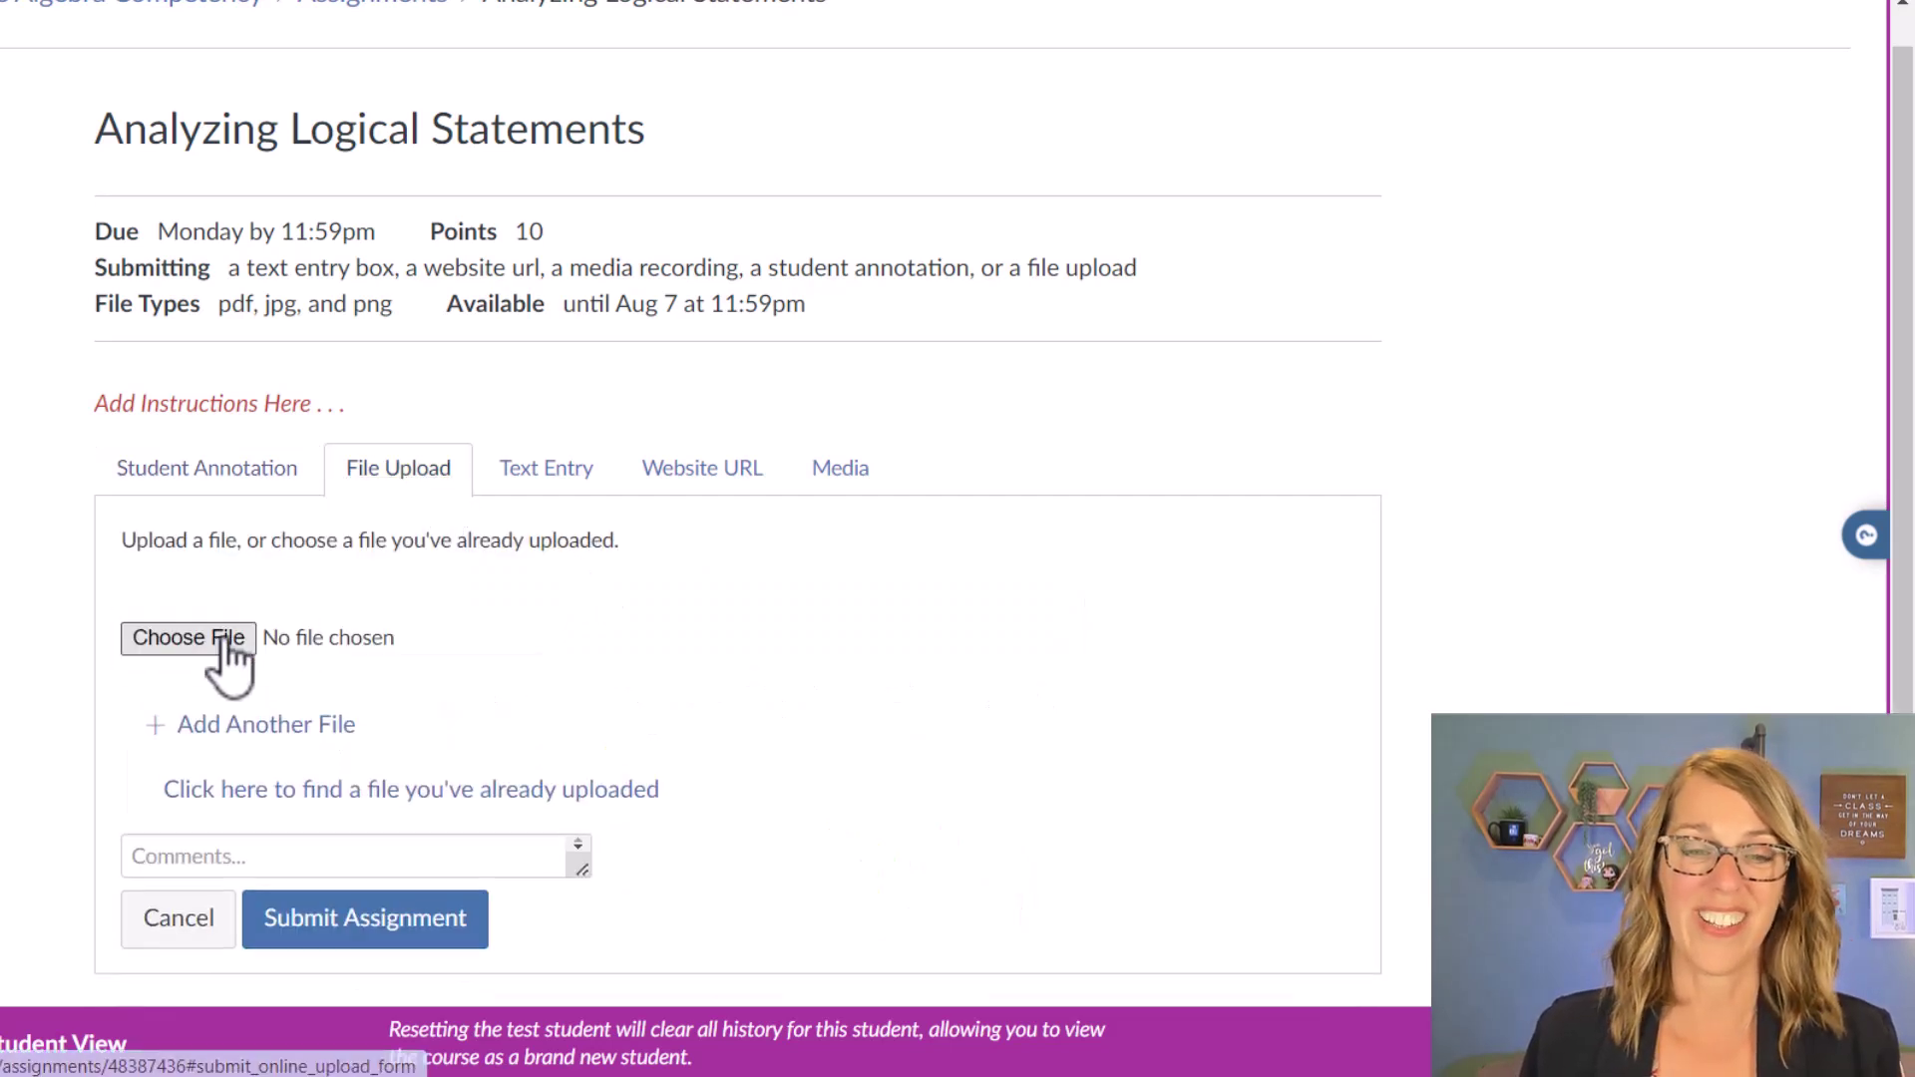
pyautogui.click(223, 641)
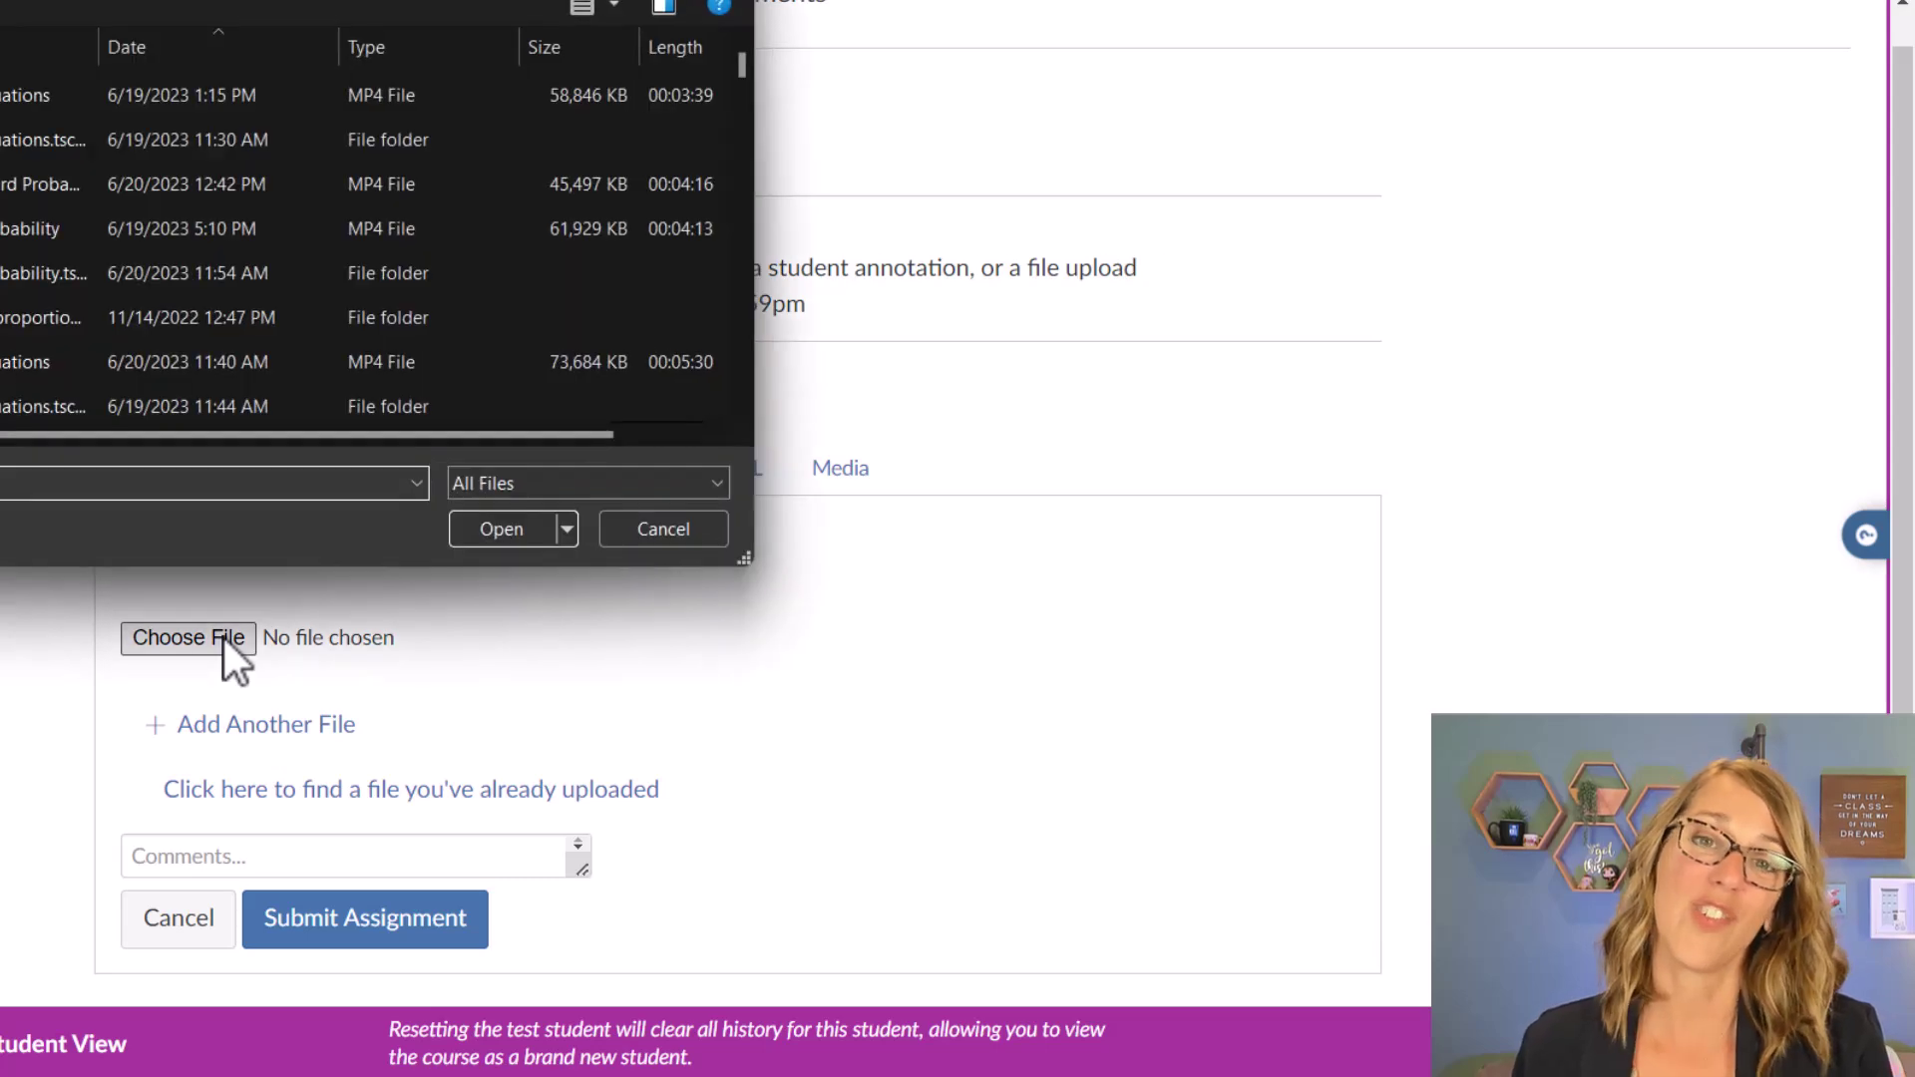
pyautogui.click(694, 531)
pyautogui.click(148, 857)
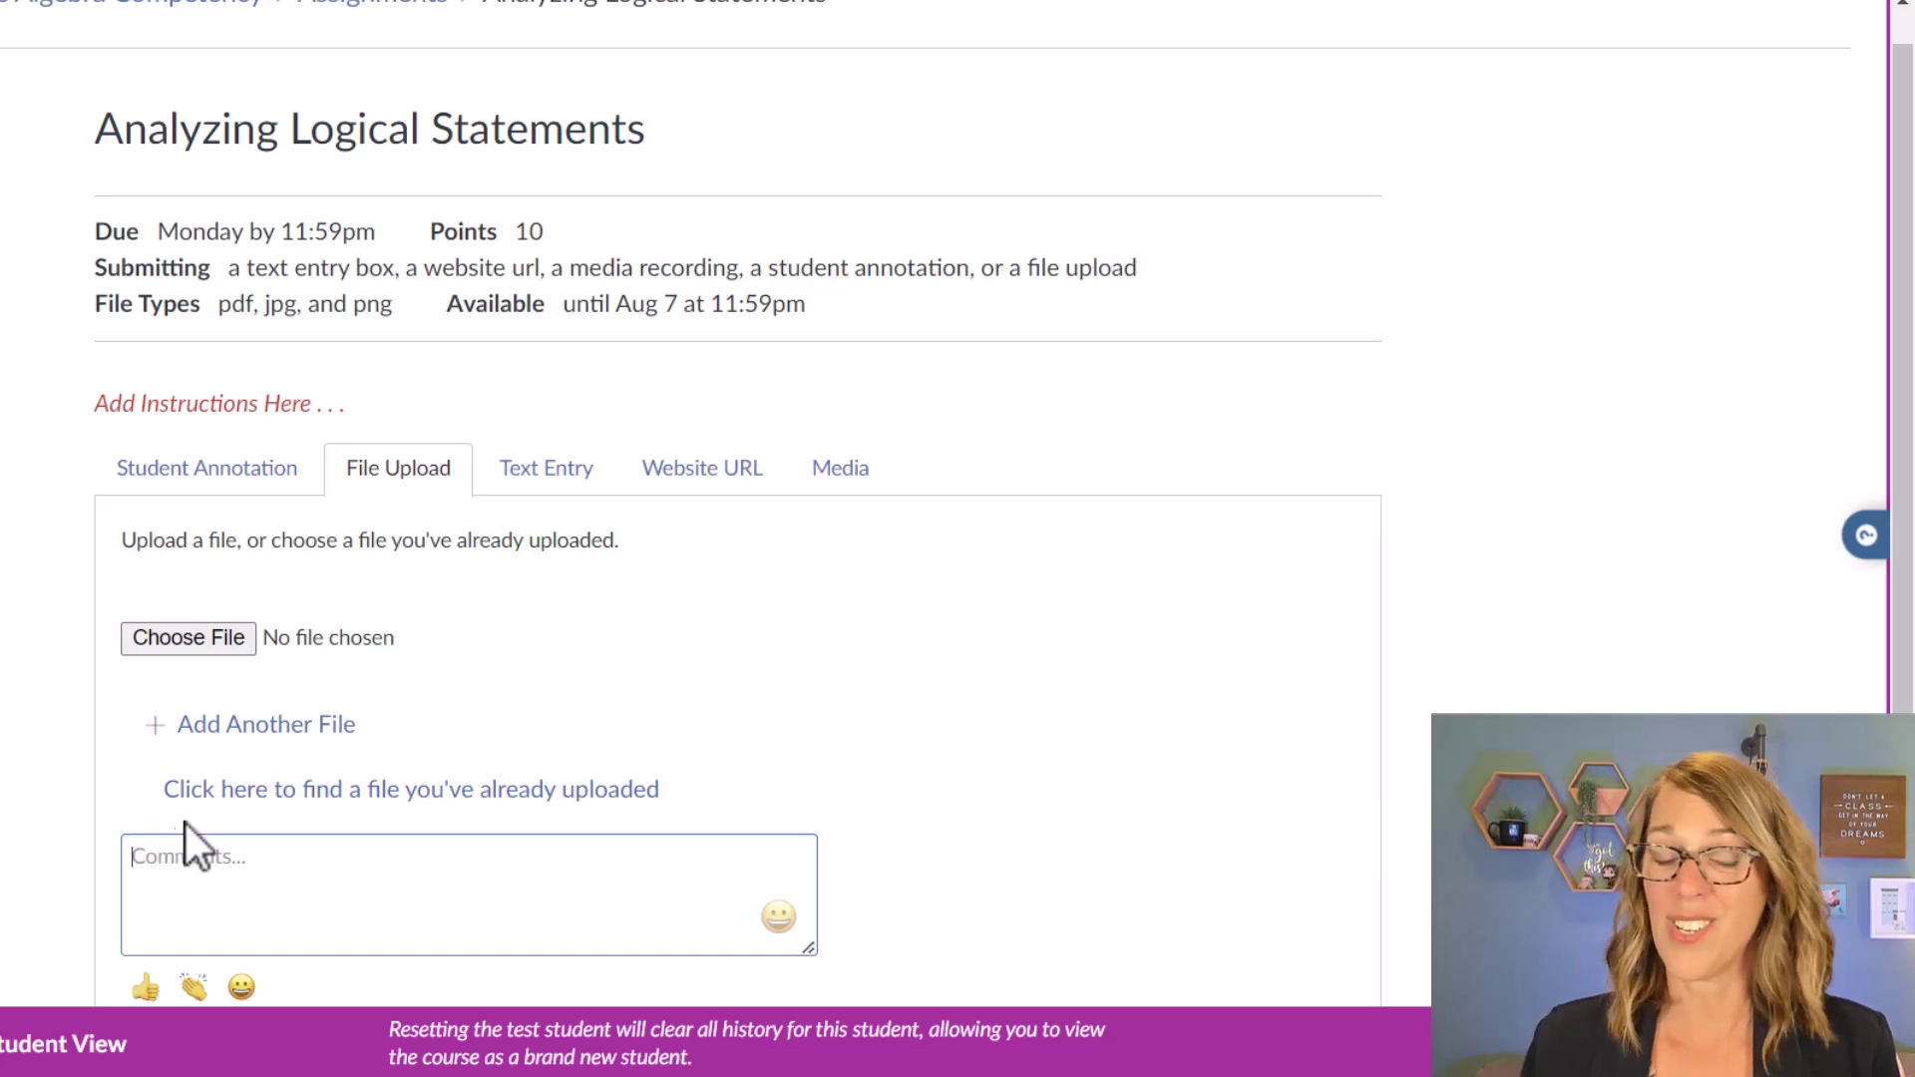
# - Try Text Entry, then fill the Website URL field with a saved Google Docs link
pyautogui.click(563, 471)
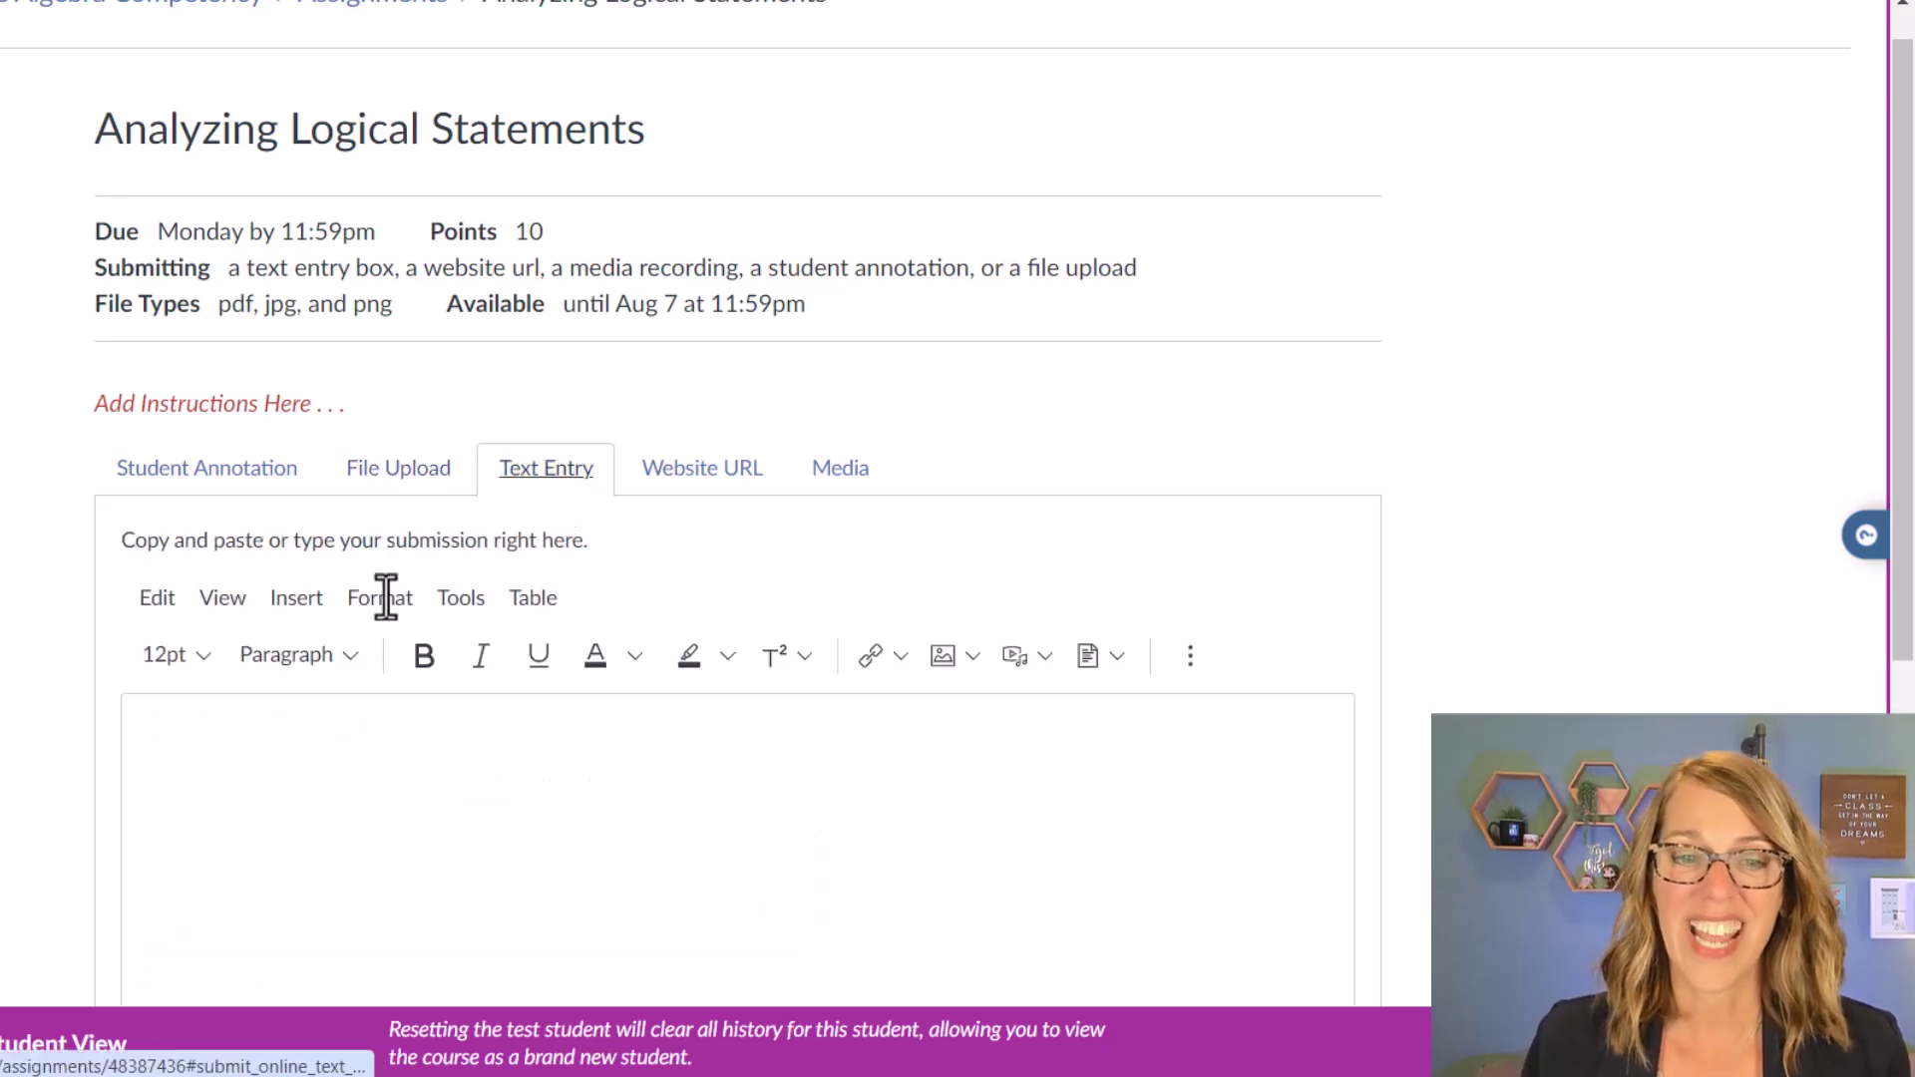
pyautogui.click(189, 738)
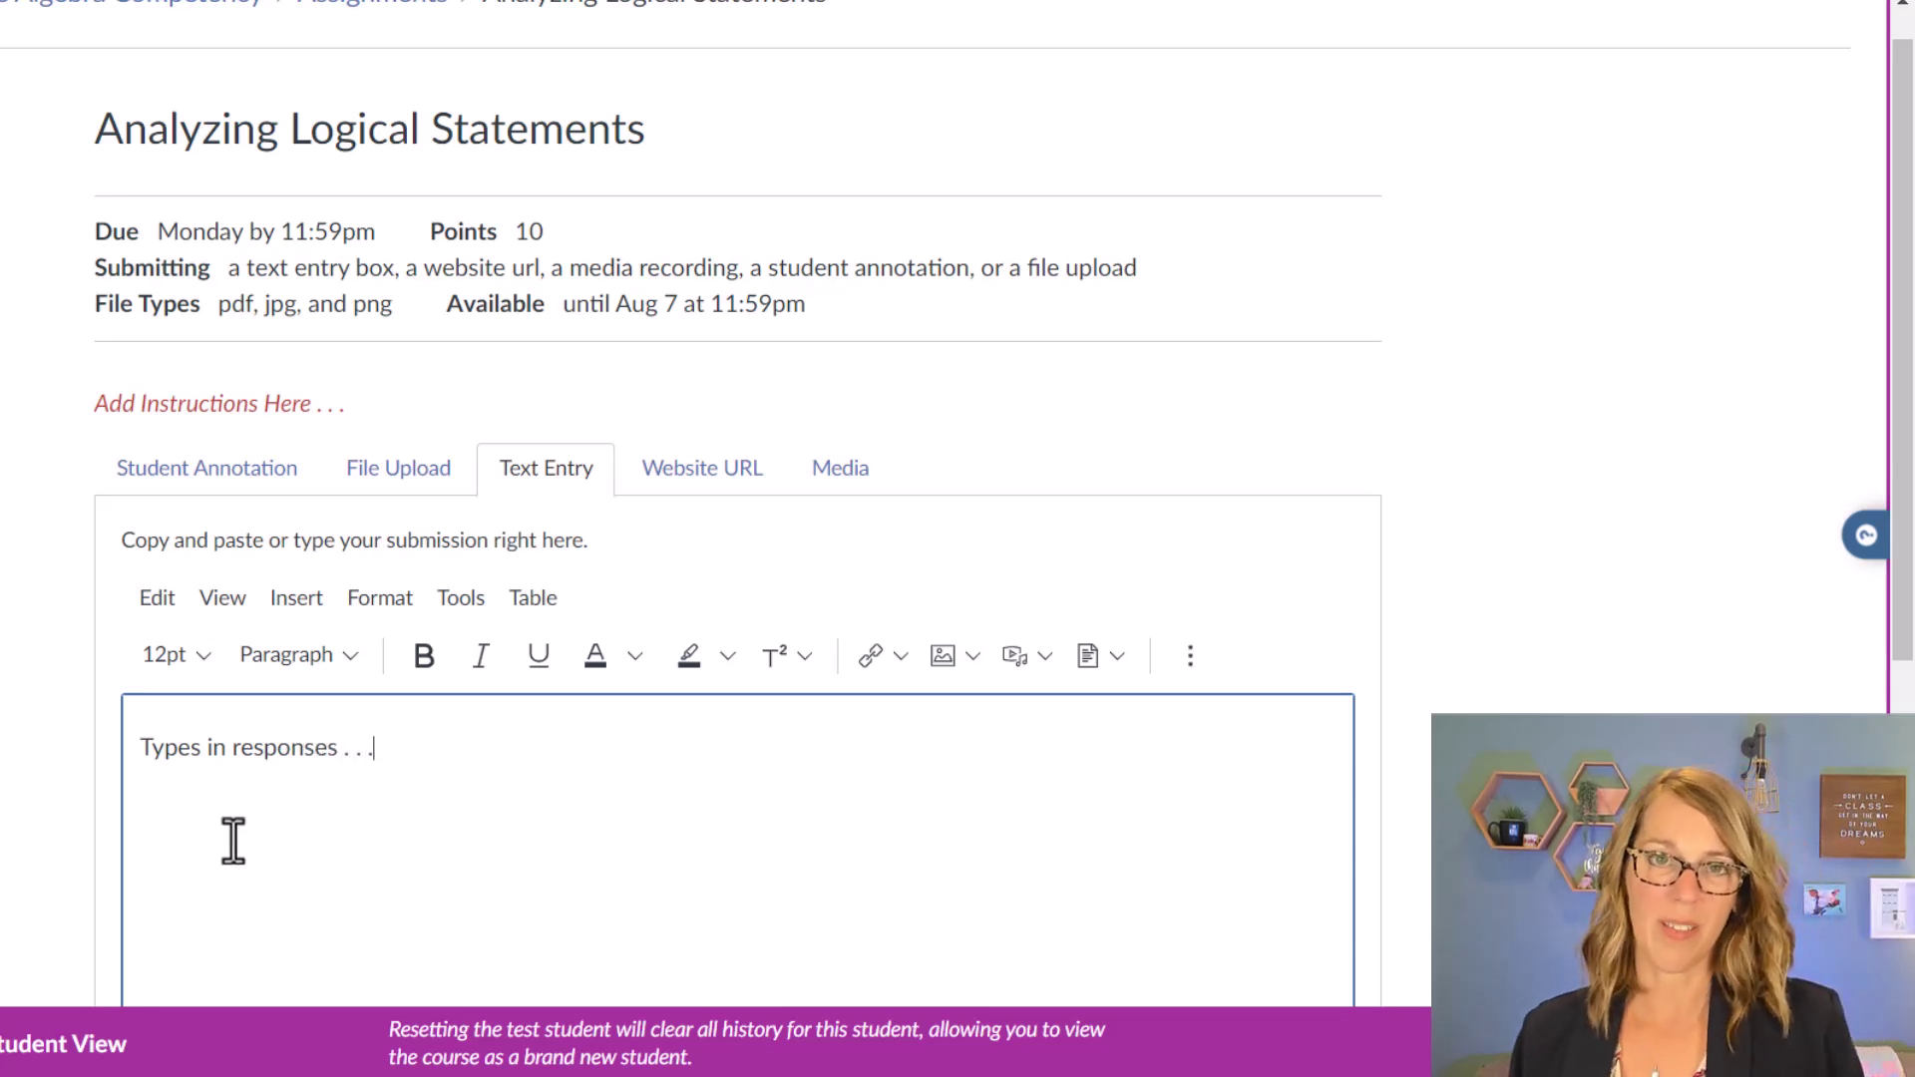
pyautogui.click(722, 479)
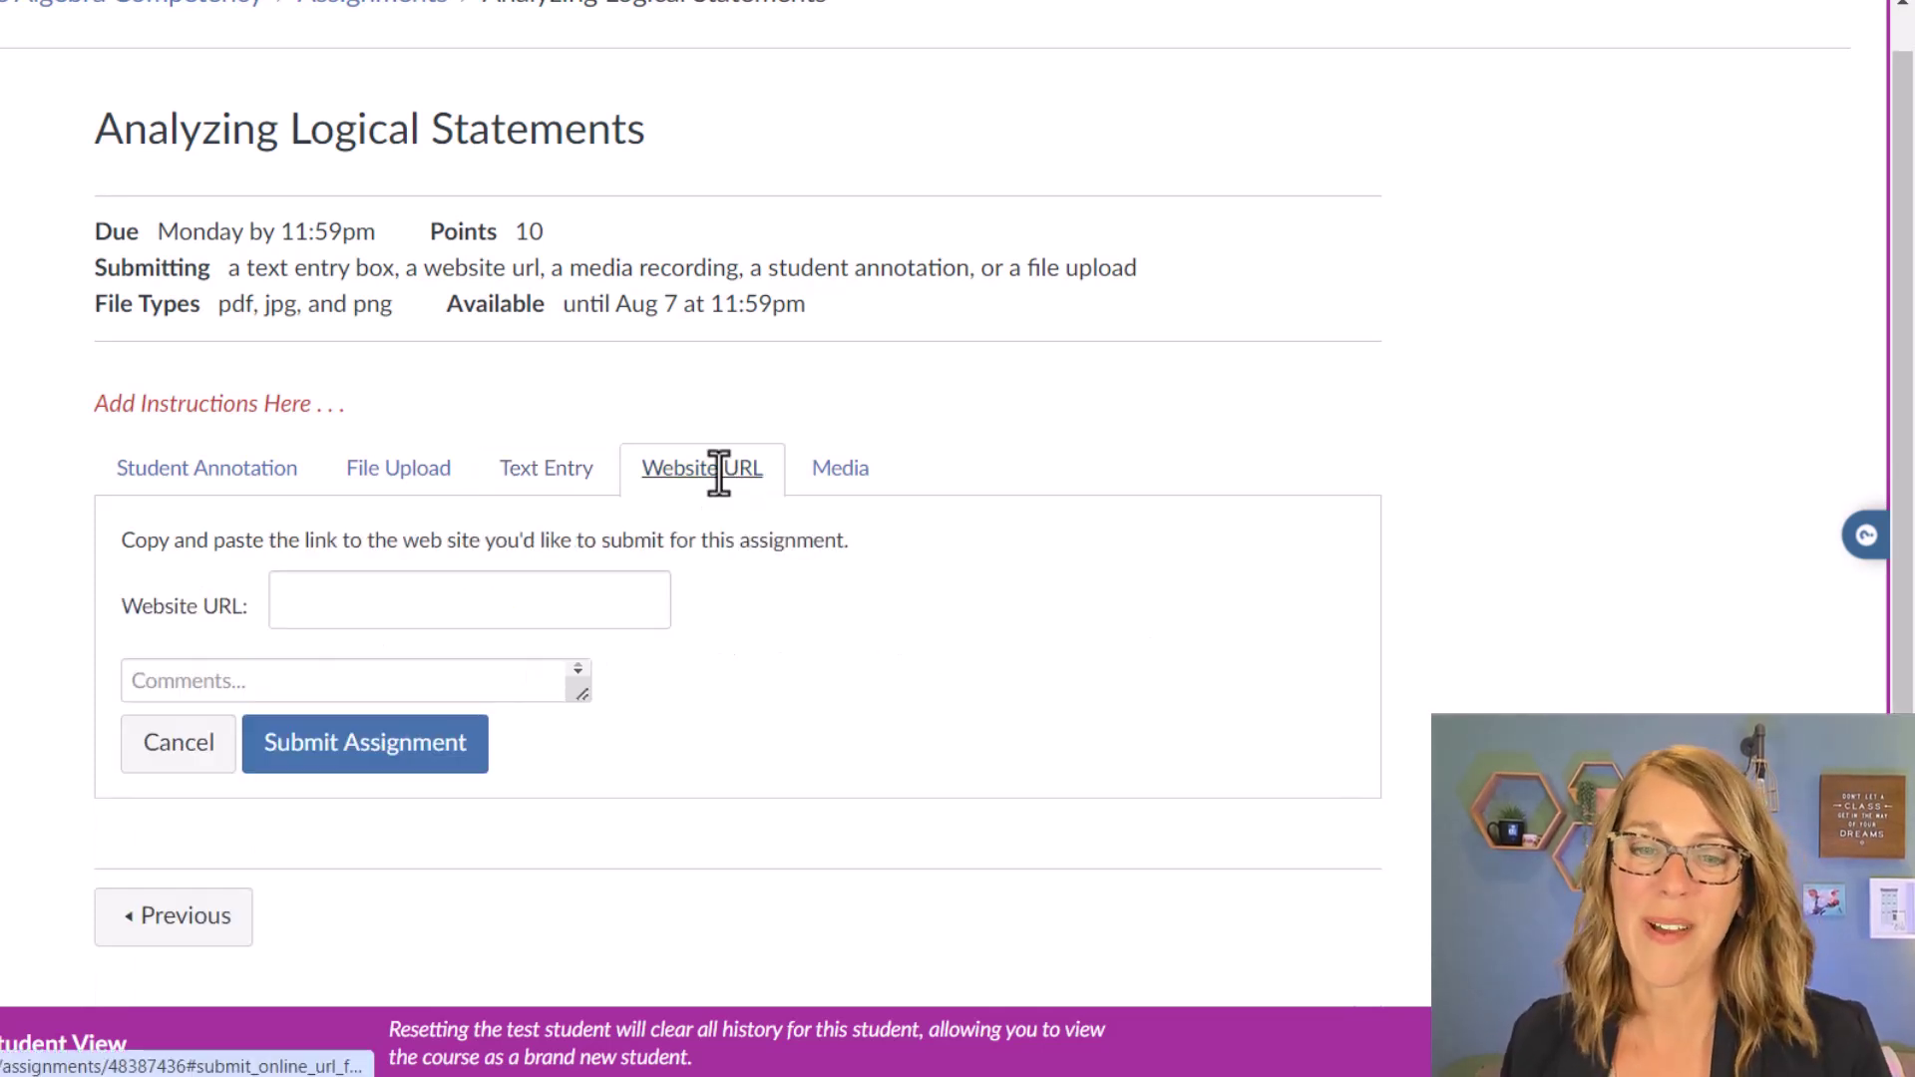
pyautogui.click(305, 608)
pyautogui.scroll(1, 690, 508)
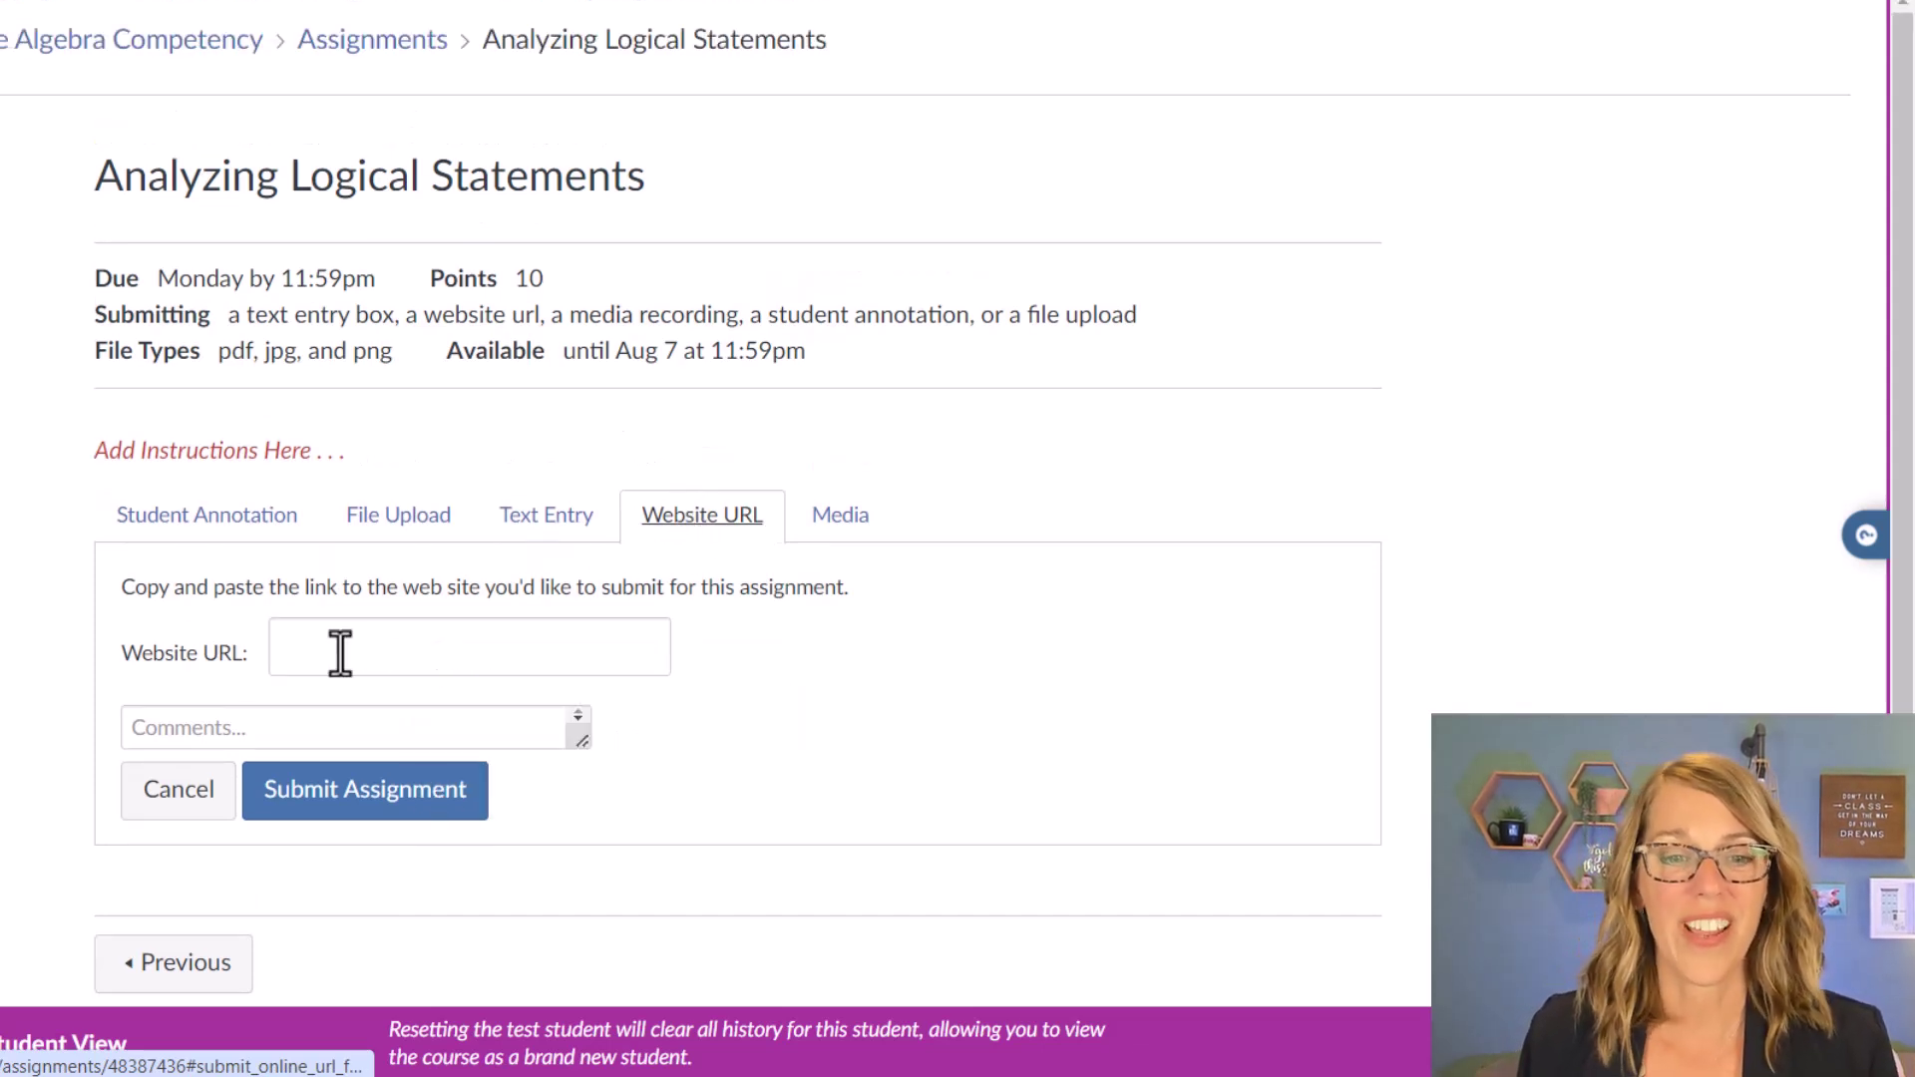
pyautogui.click(309, 648)
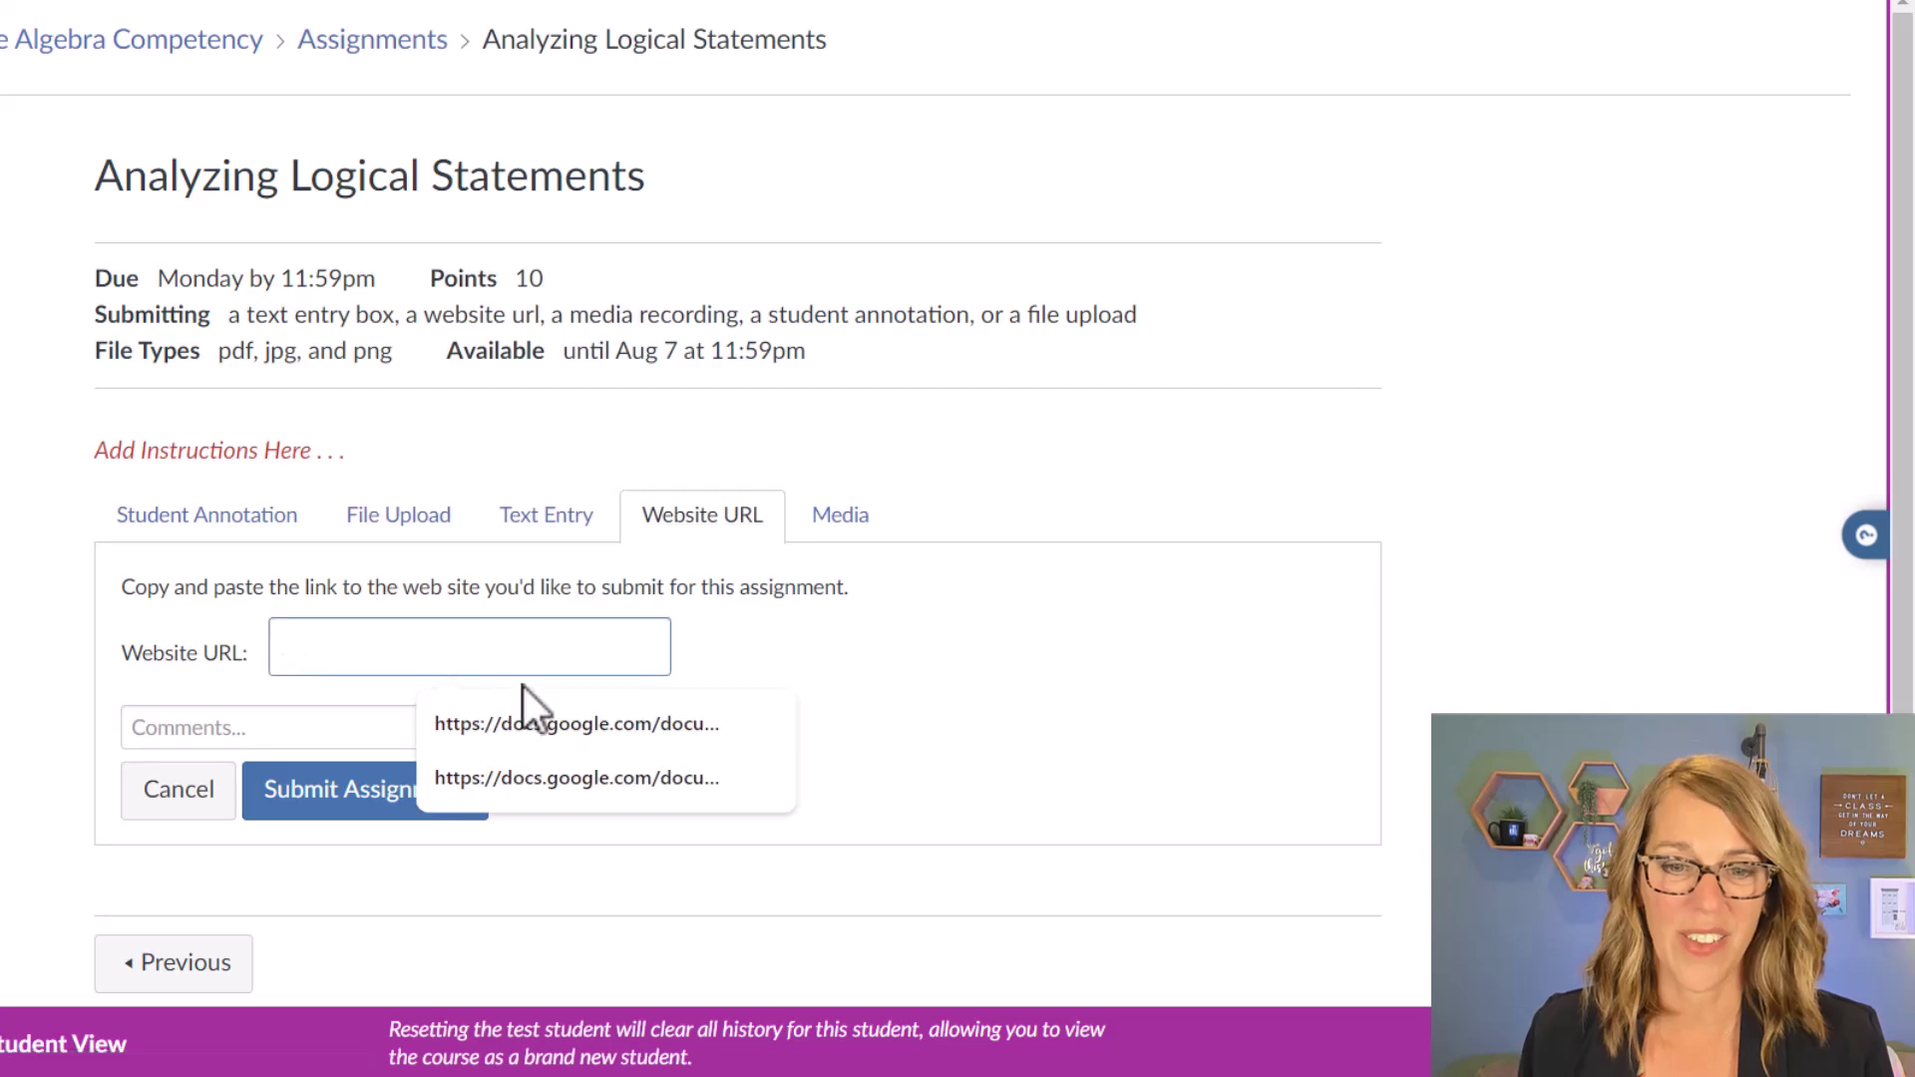
pyautogui.click(606, 739)
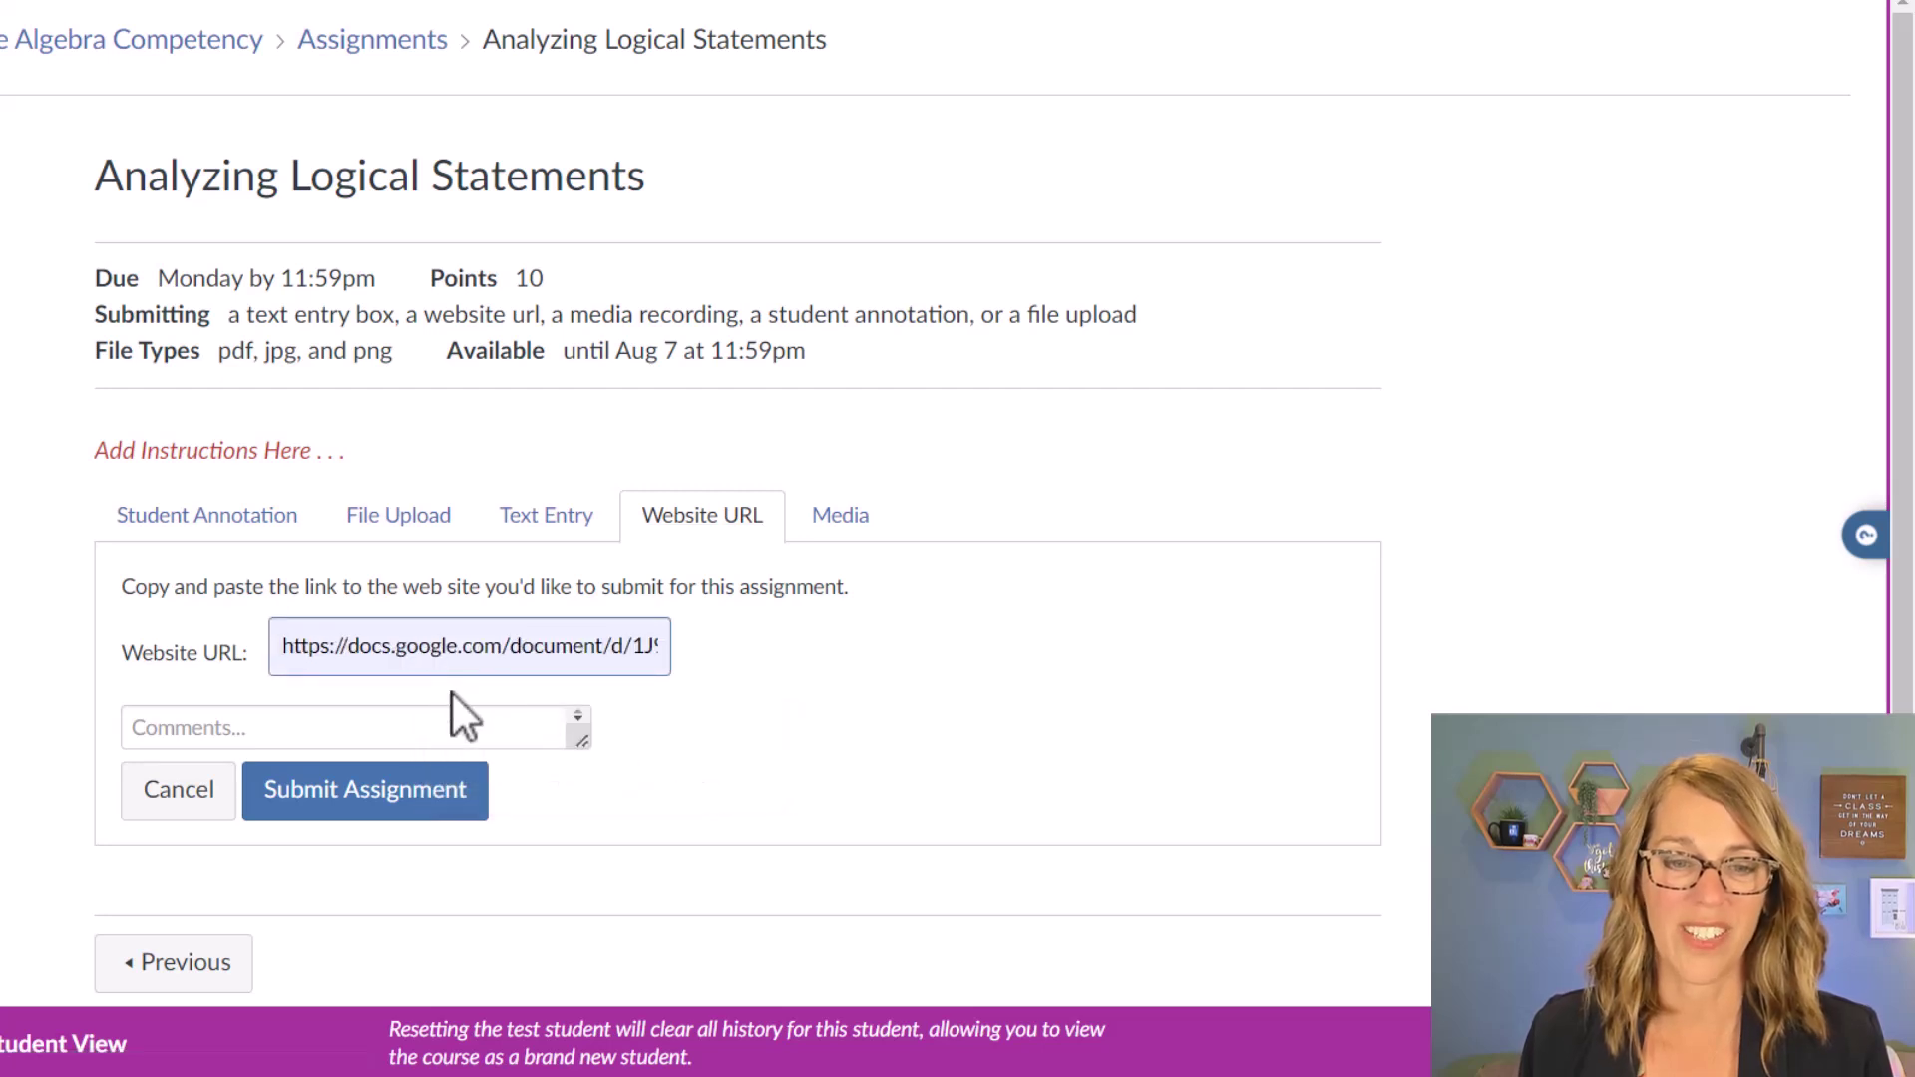
pyautogui.click(838, 515)
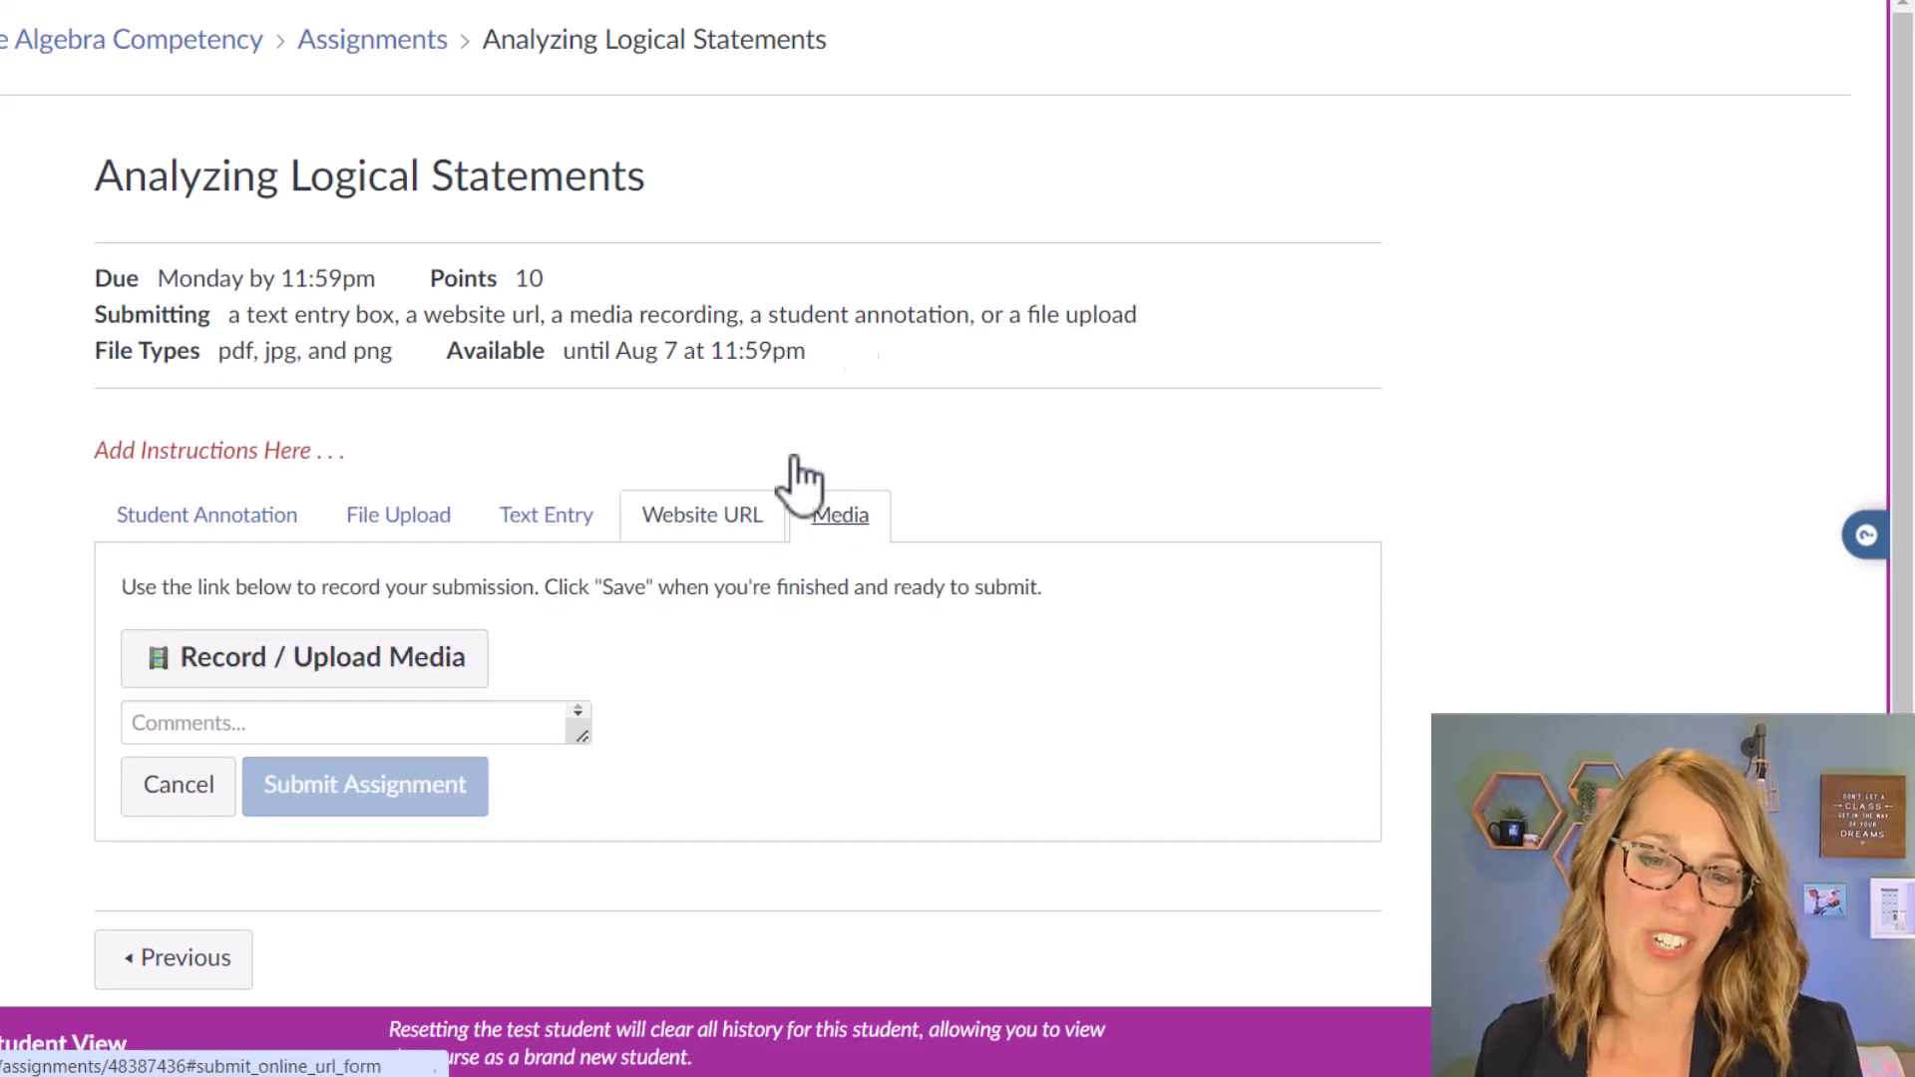
# - Record a 7-second webcam video using the Communications microphone and save it to the Media tab
pyautogui.click(347, 658)
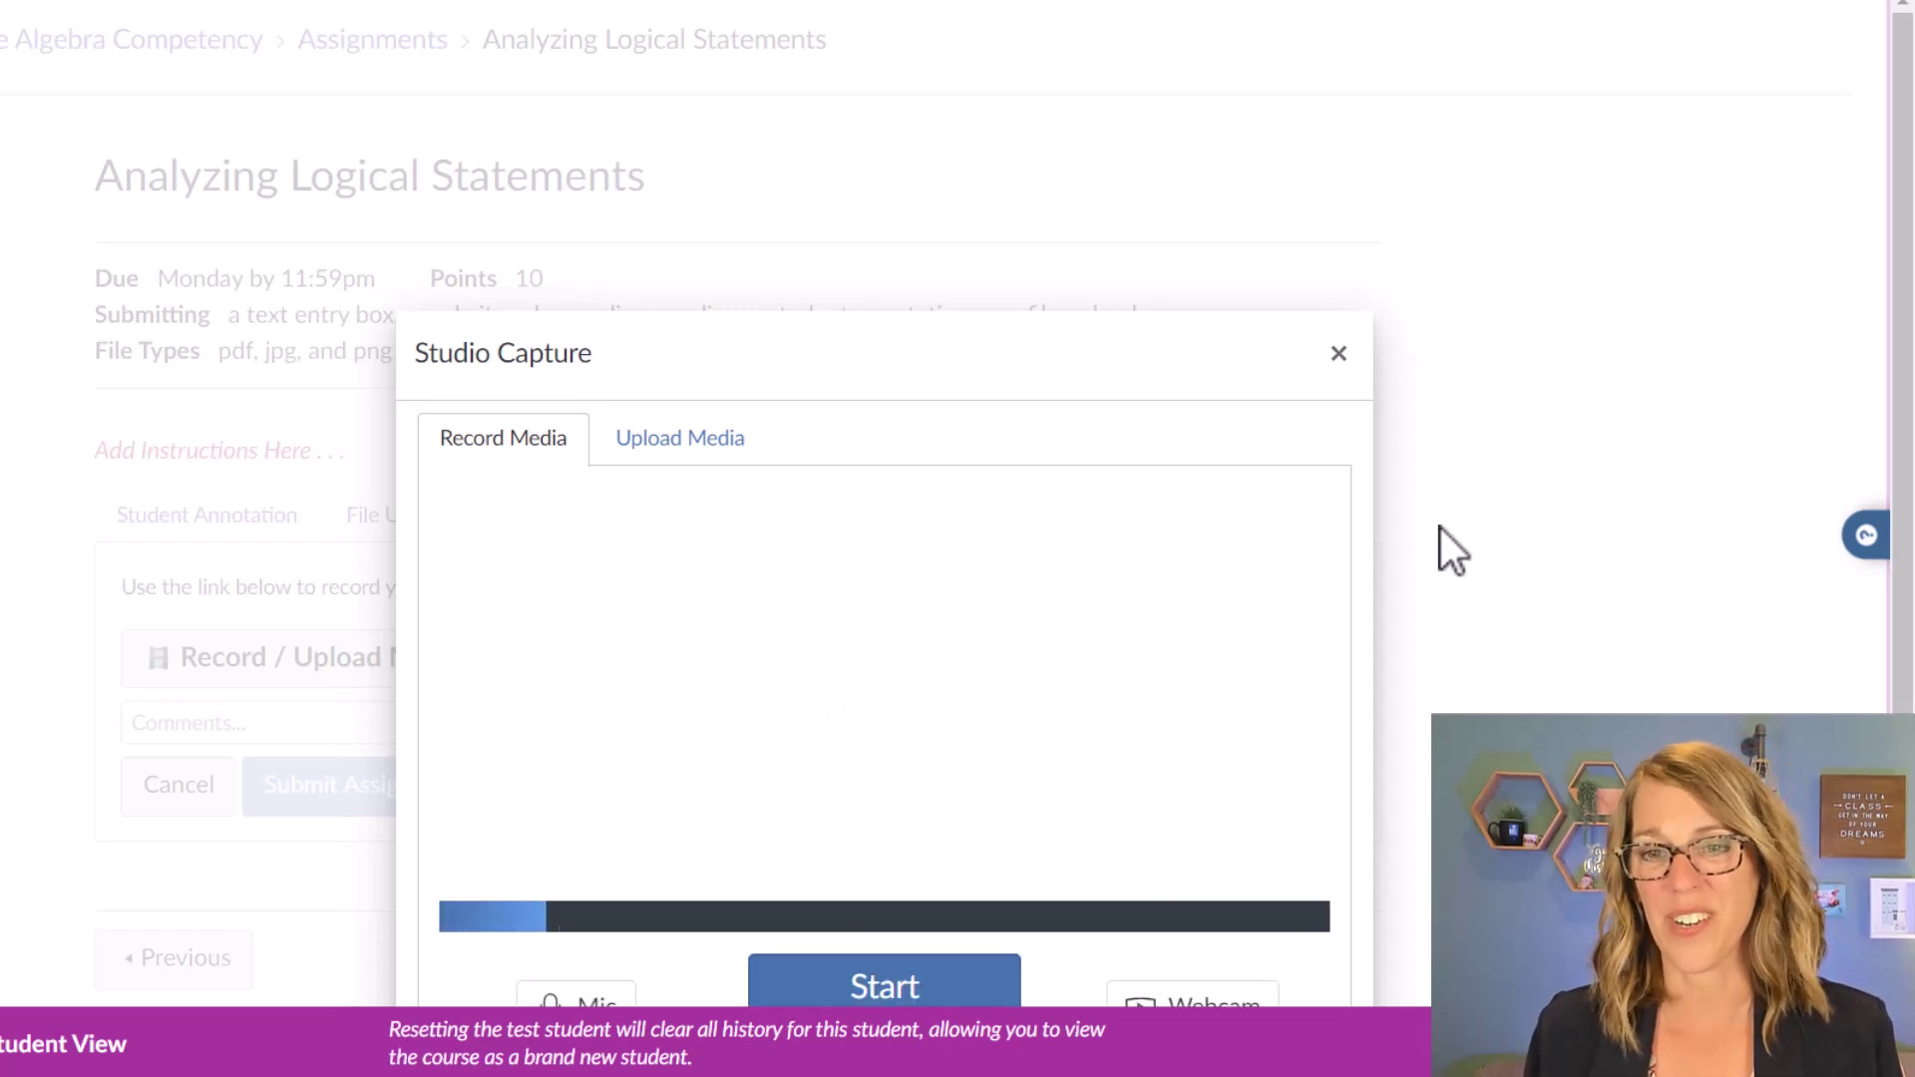
pyautogui.scroll(-2, 1440, 528)
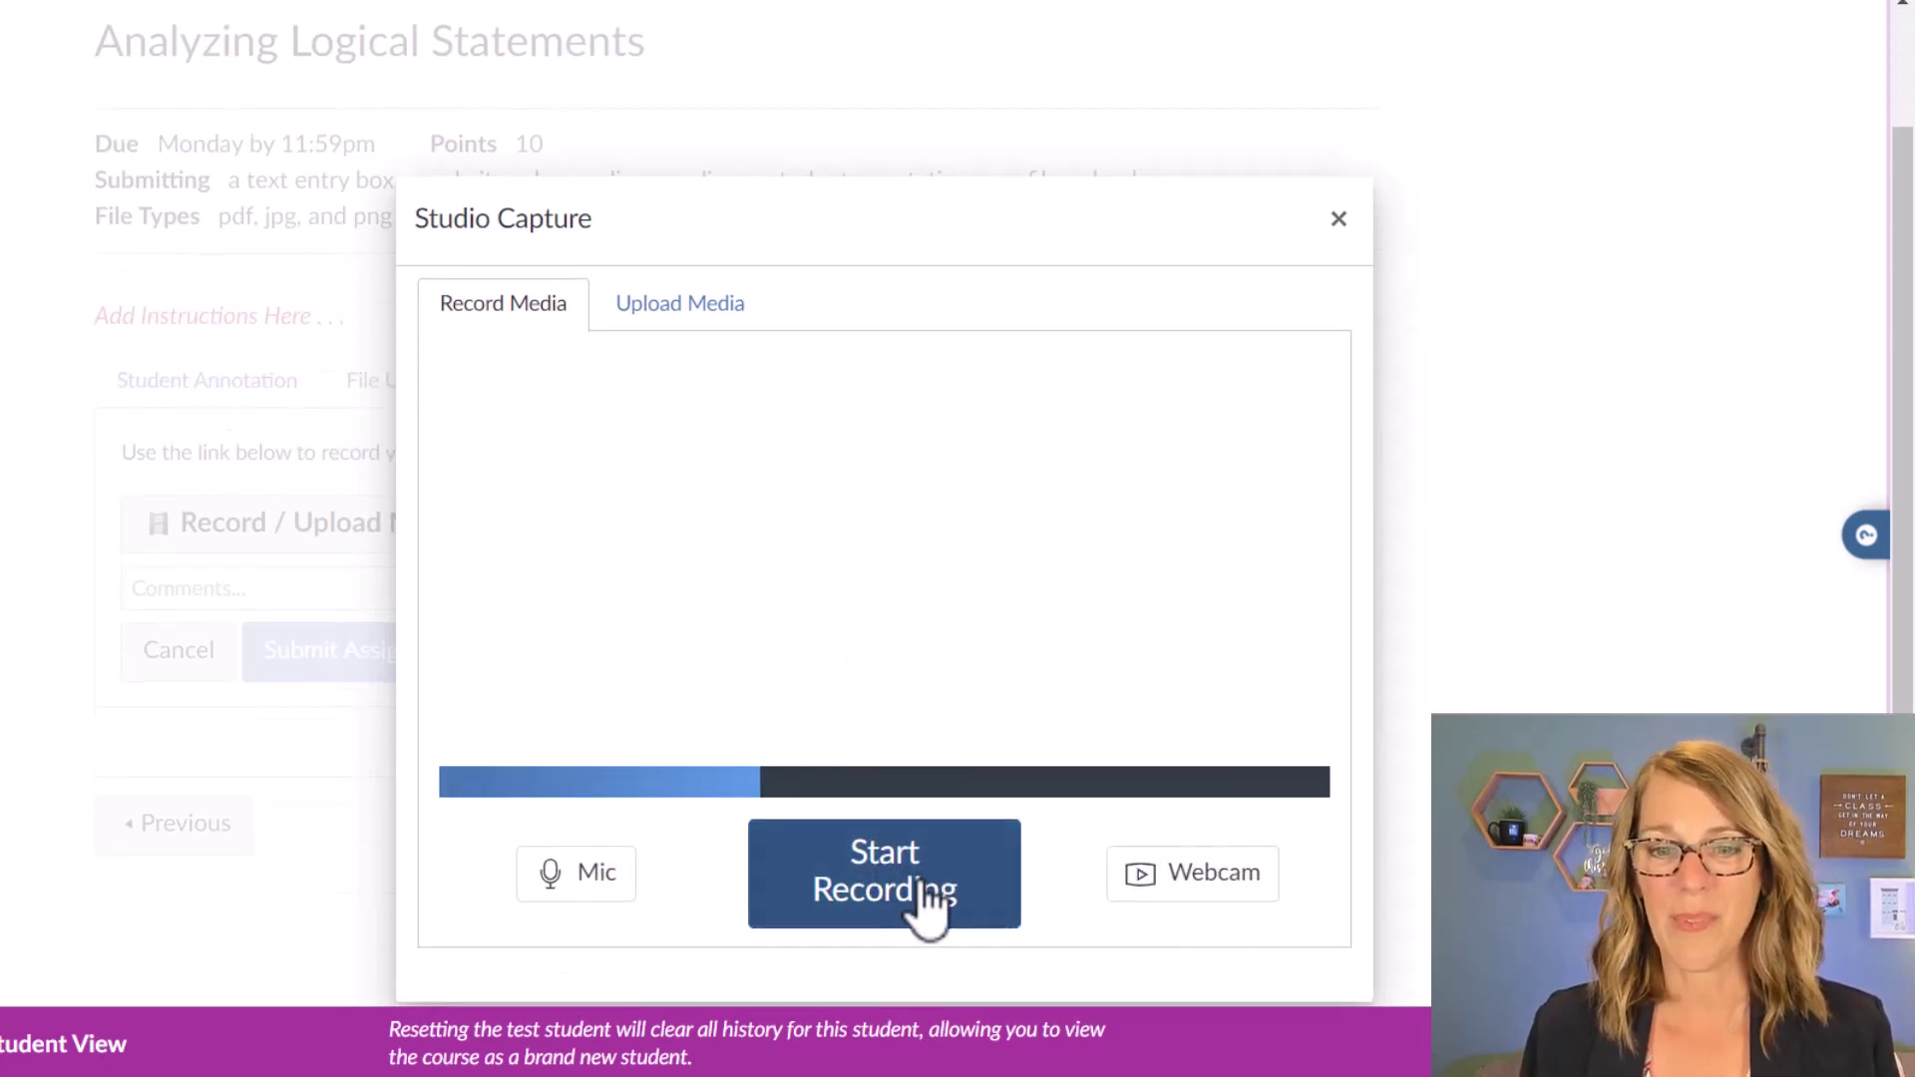
pyautogui.click(1226, 884)
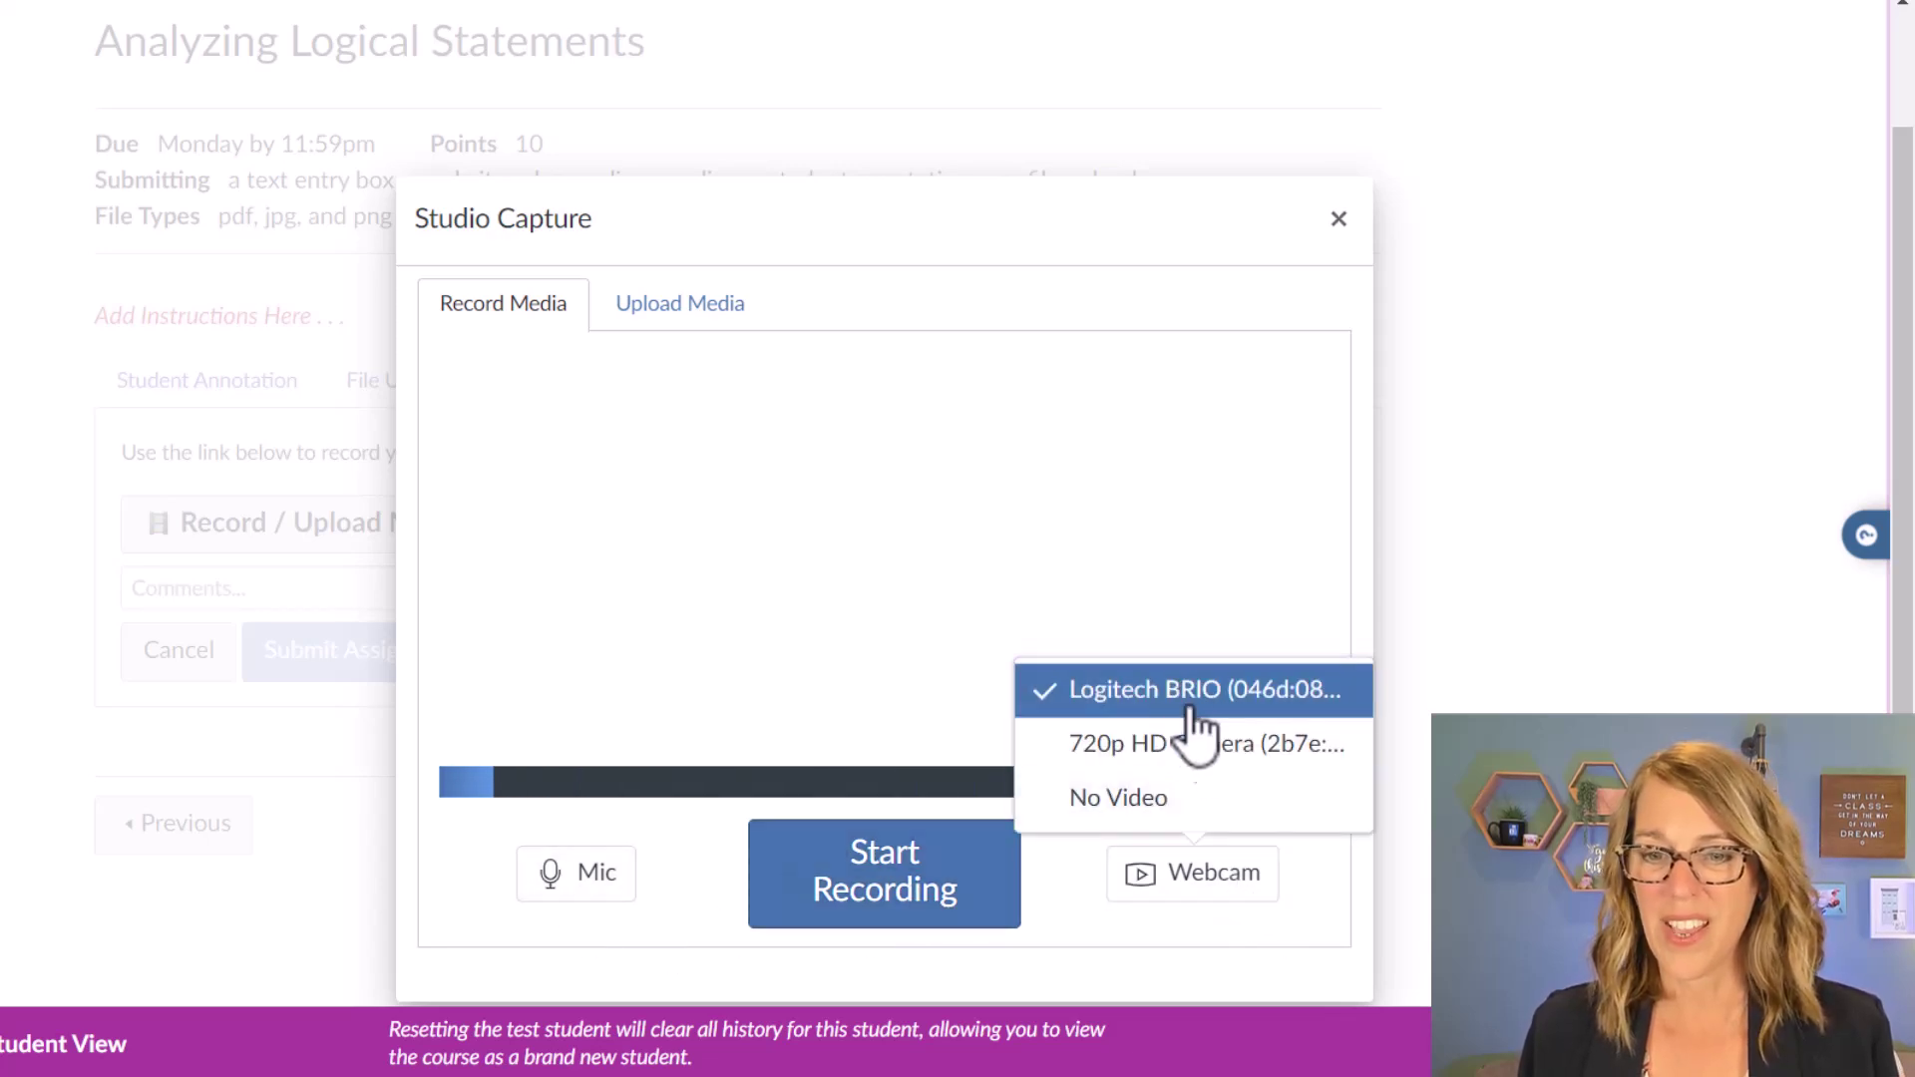
pyautogui.click(1208, 766)
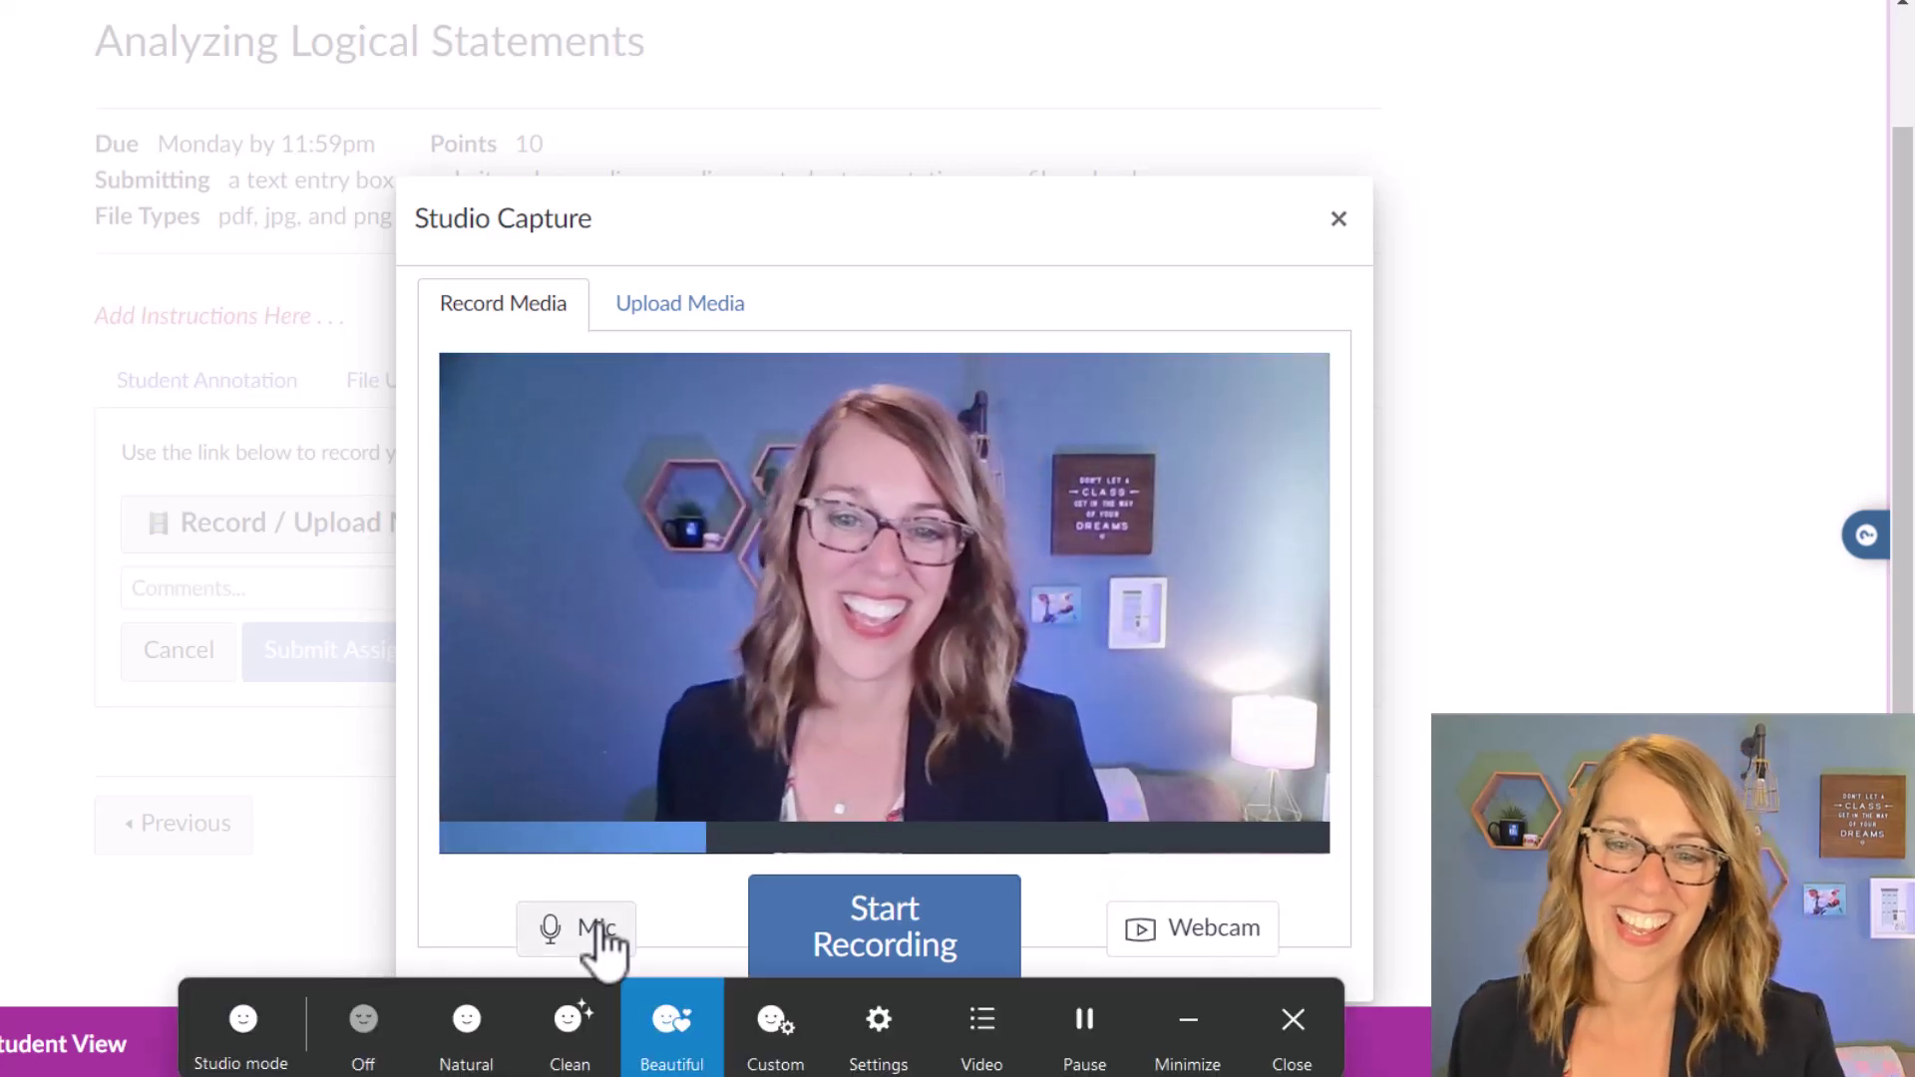
pyautogui.click(599, 930)
pyautogui.click(653, 693)
pyautogui.click(909, 945)
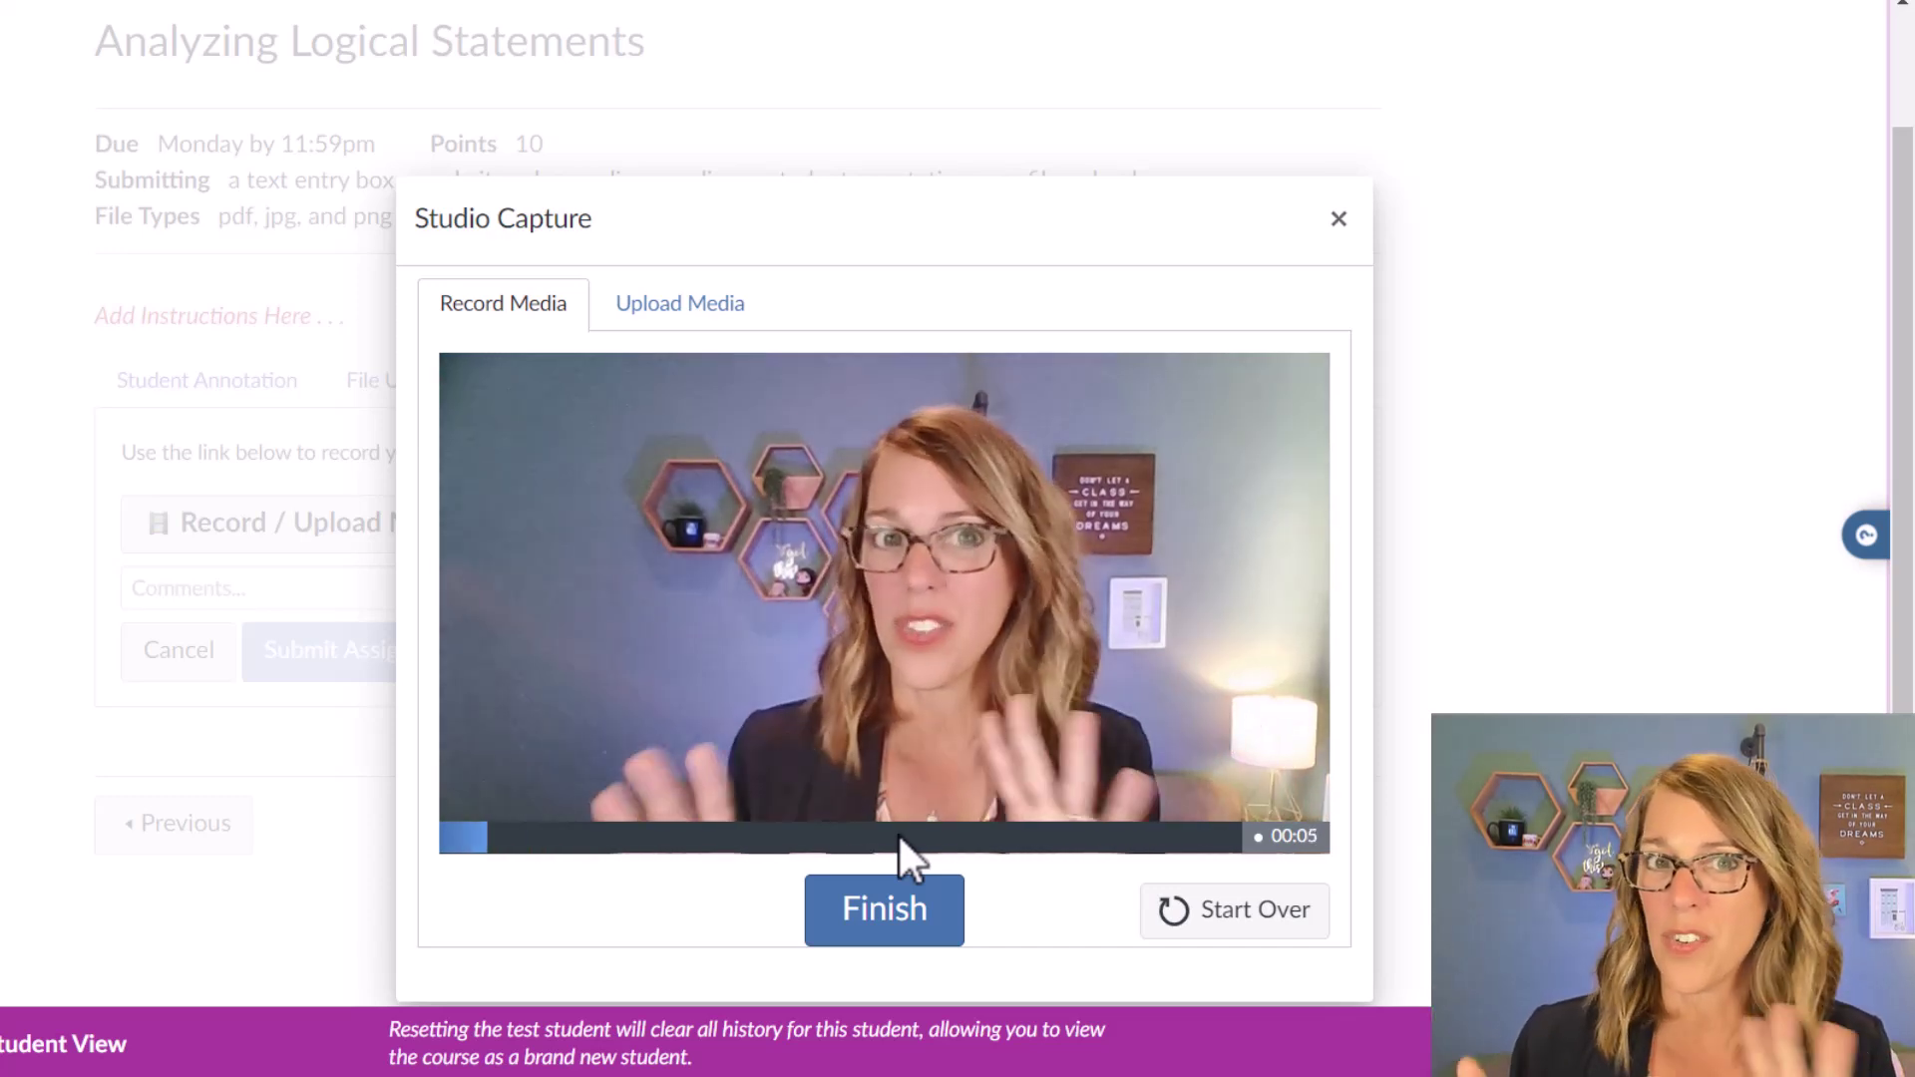
pyautogui.click(926, 926)
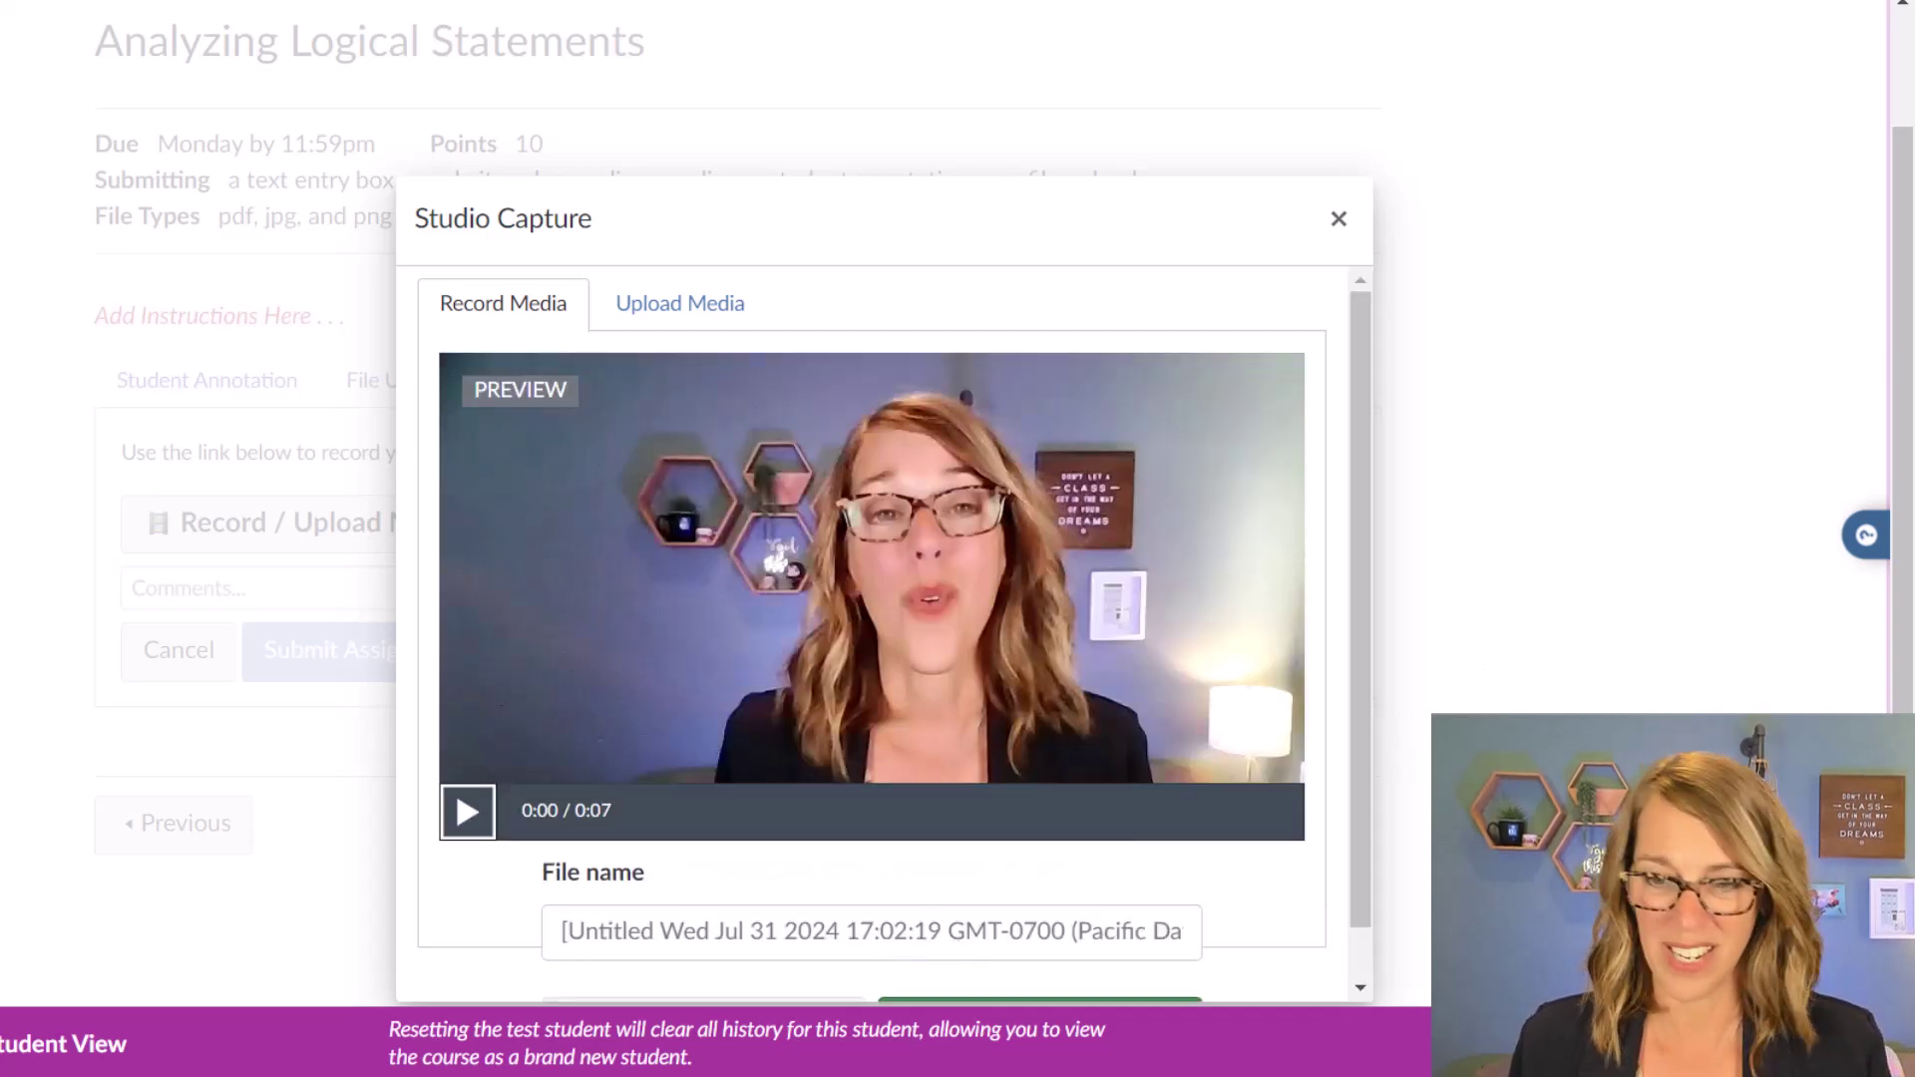
pyautogui.scroll(-2, 1366, 828)
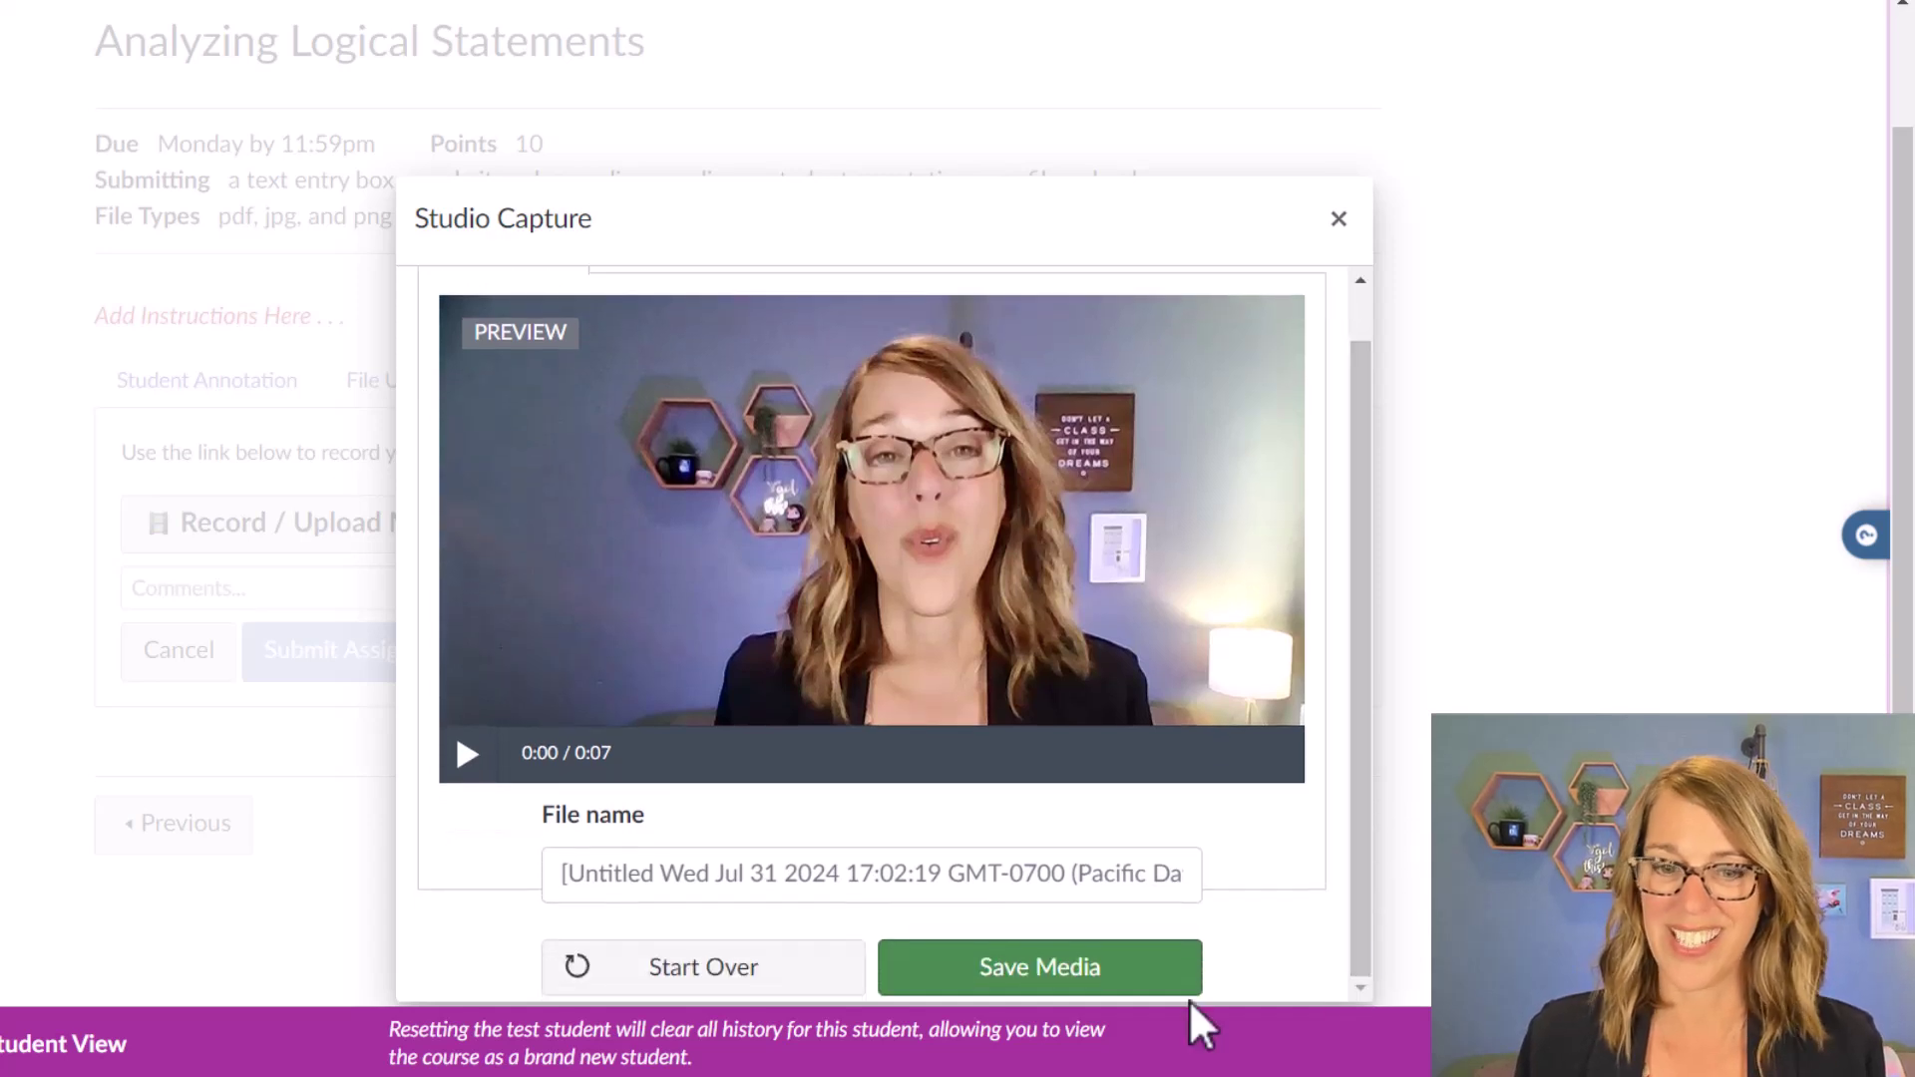
pyautogui.click(1062, 982)
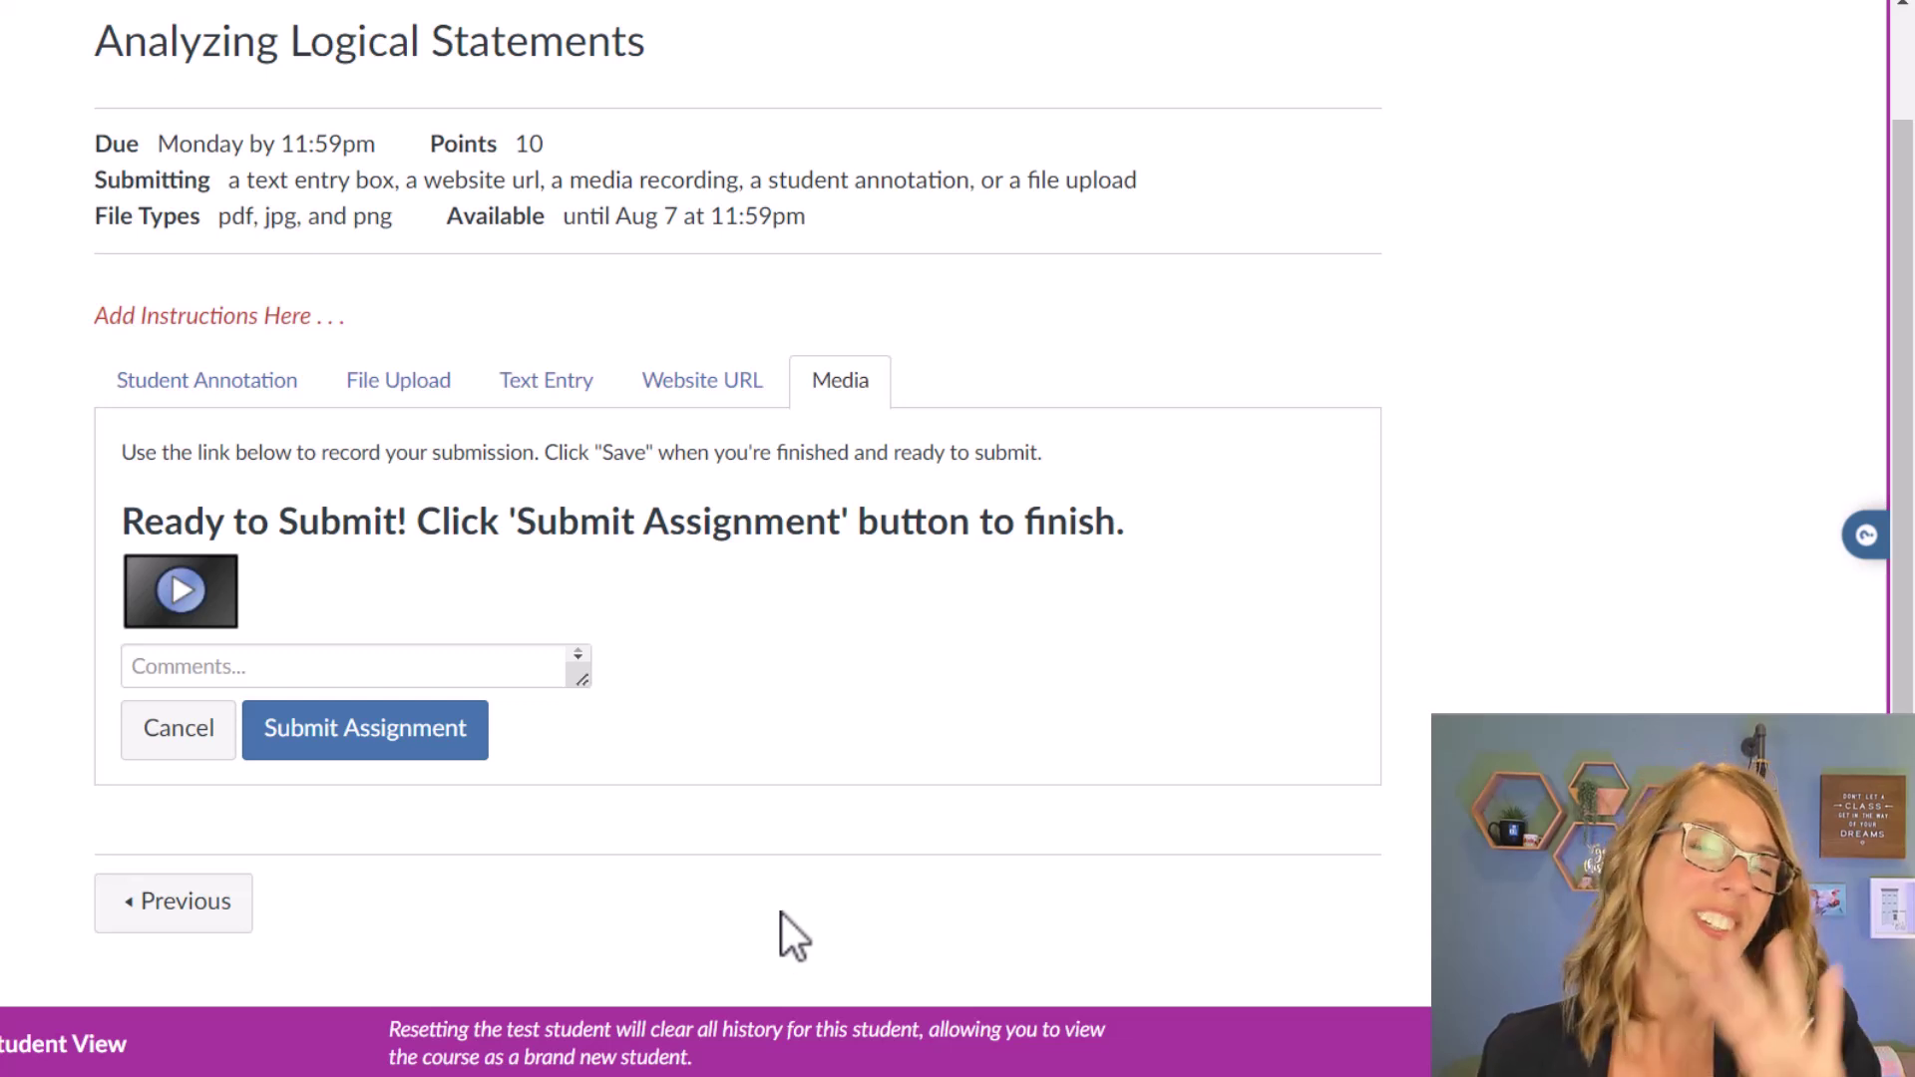
# - Submit the assignment with the 7-second recorded video
pyautogui.click(404, 735)
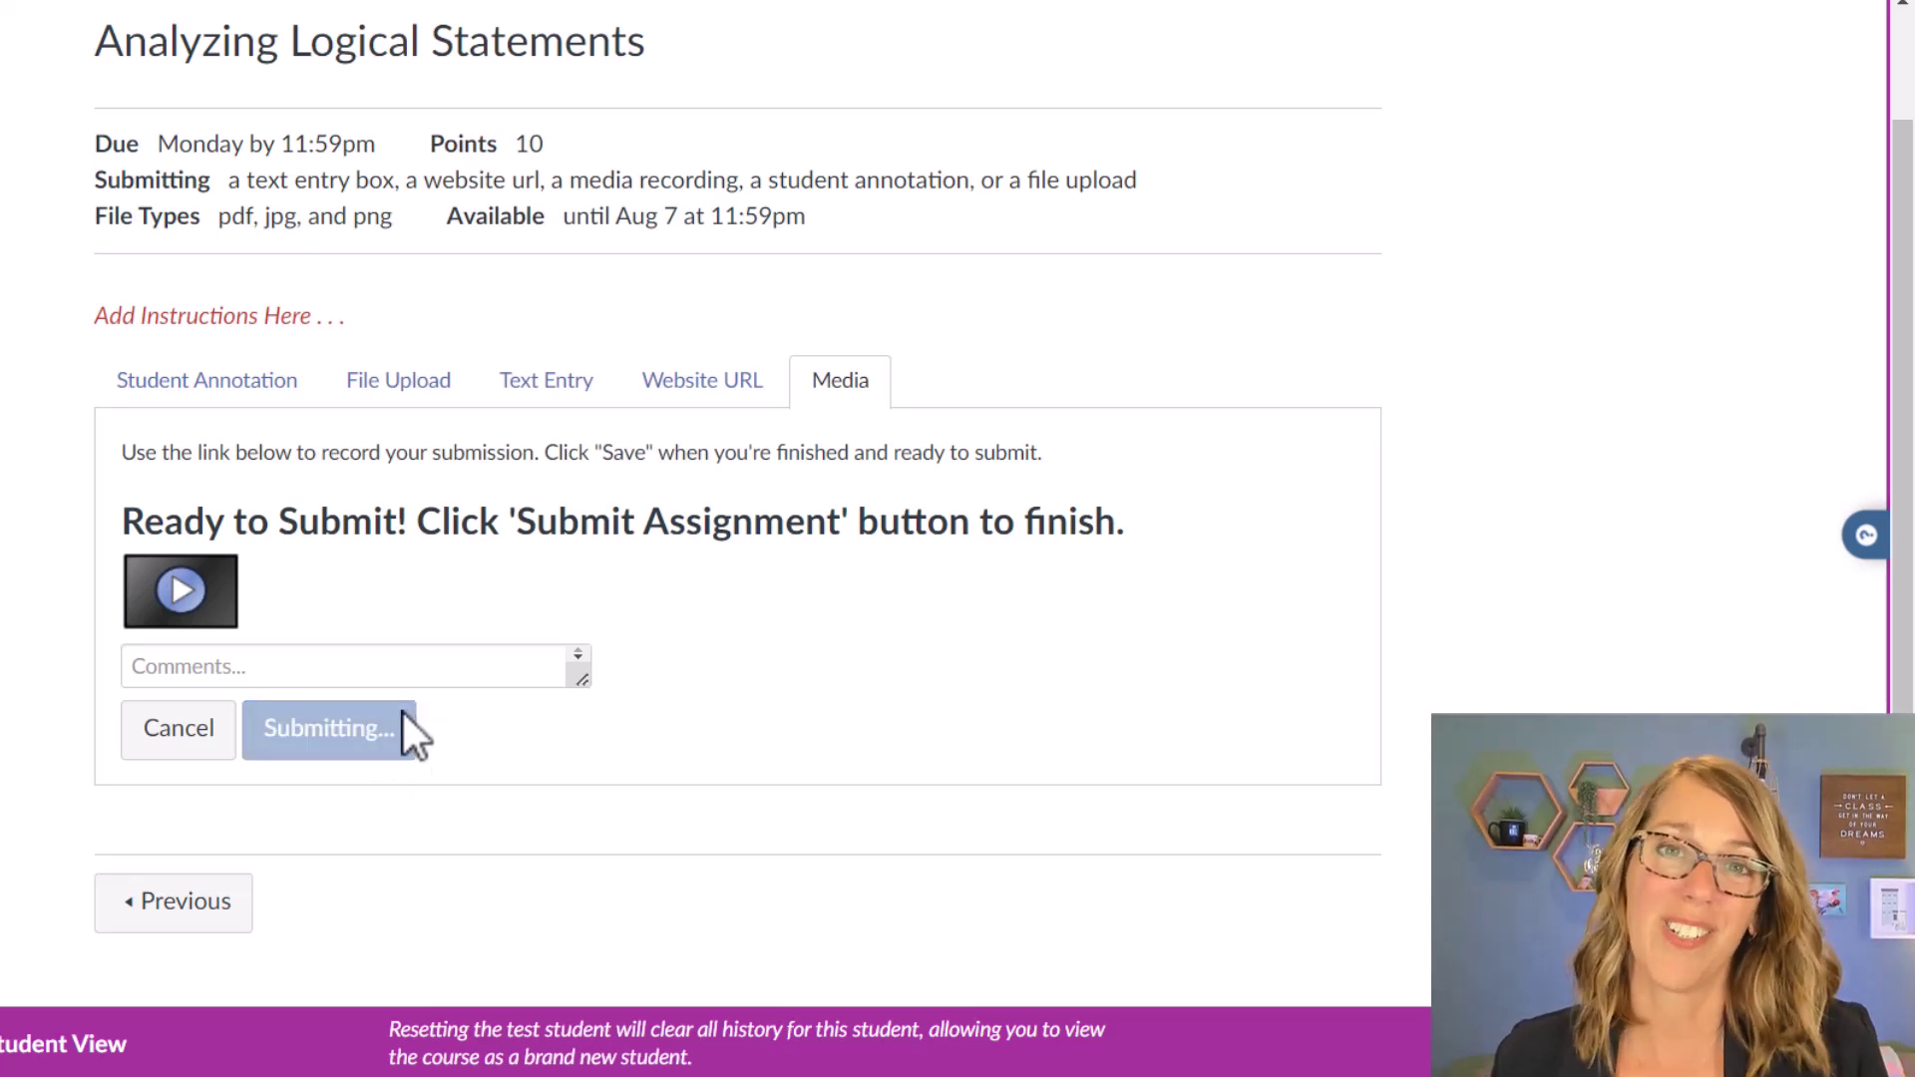